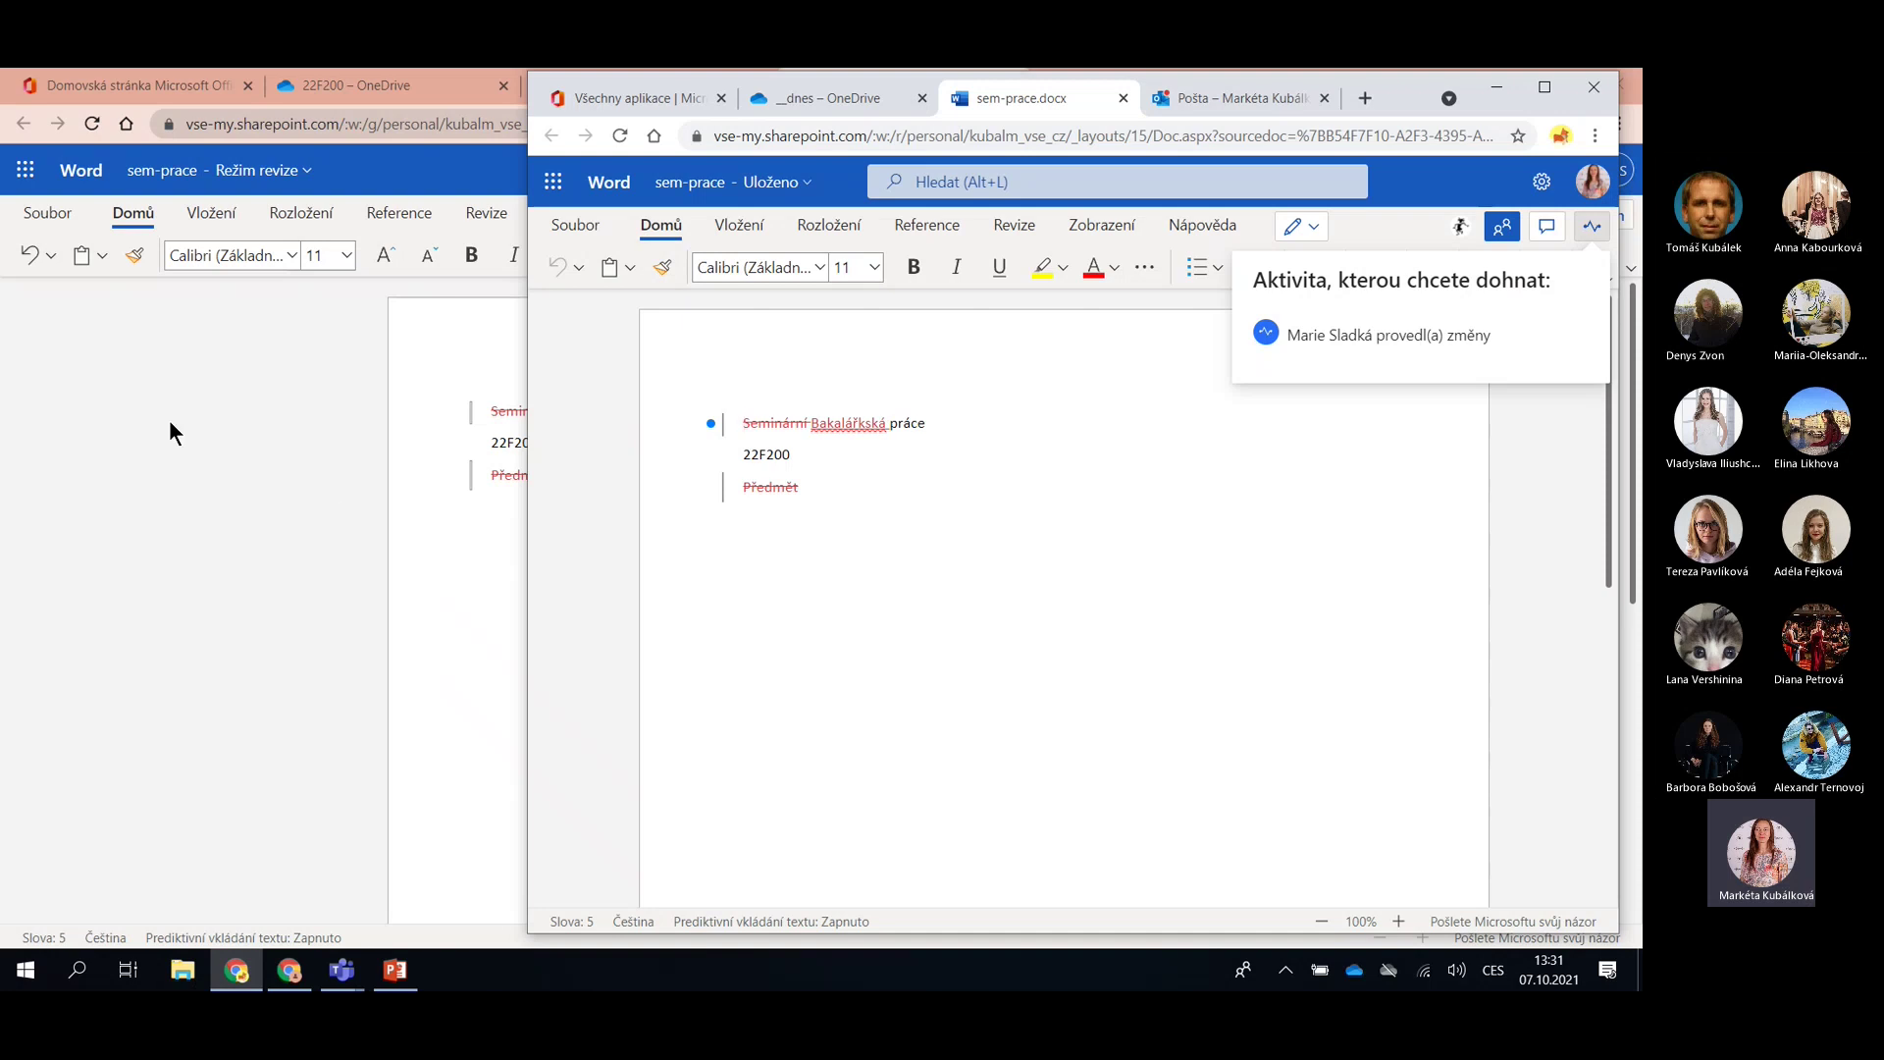
# Close the recipient's copy of sem-prace.docx and show the shared files (Sdílené) in that account's OneDrive
pyautogui.click(331, 336)
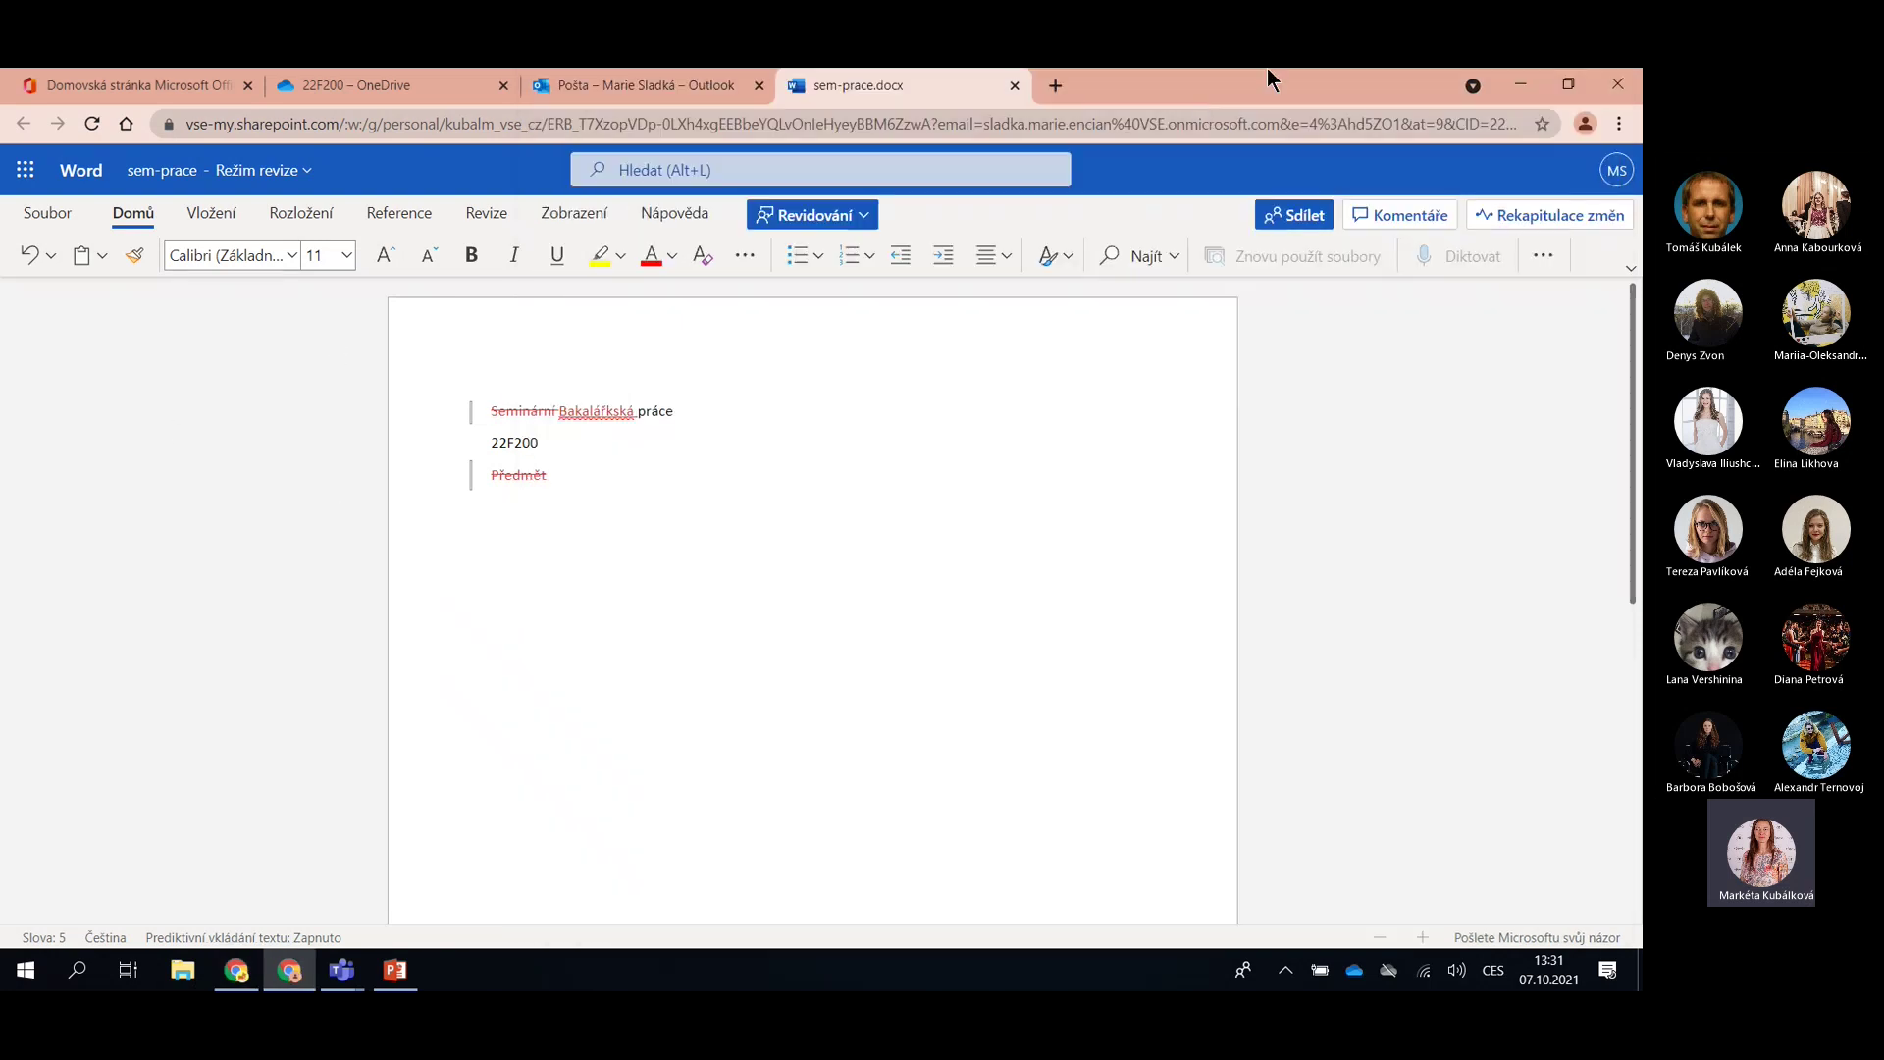
pyautogui.click(1015, 86)
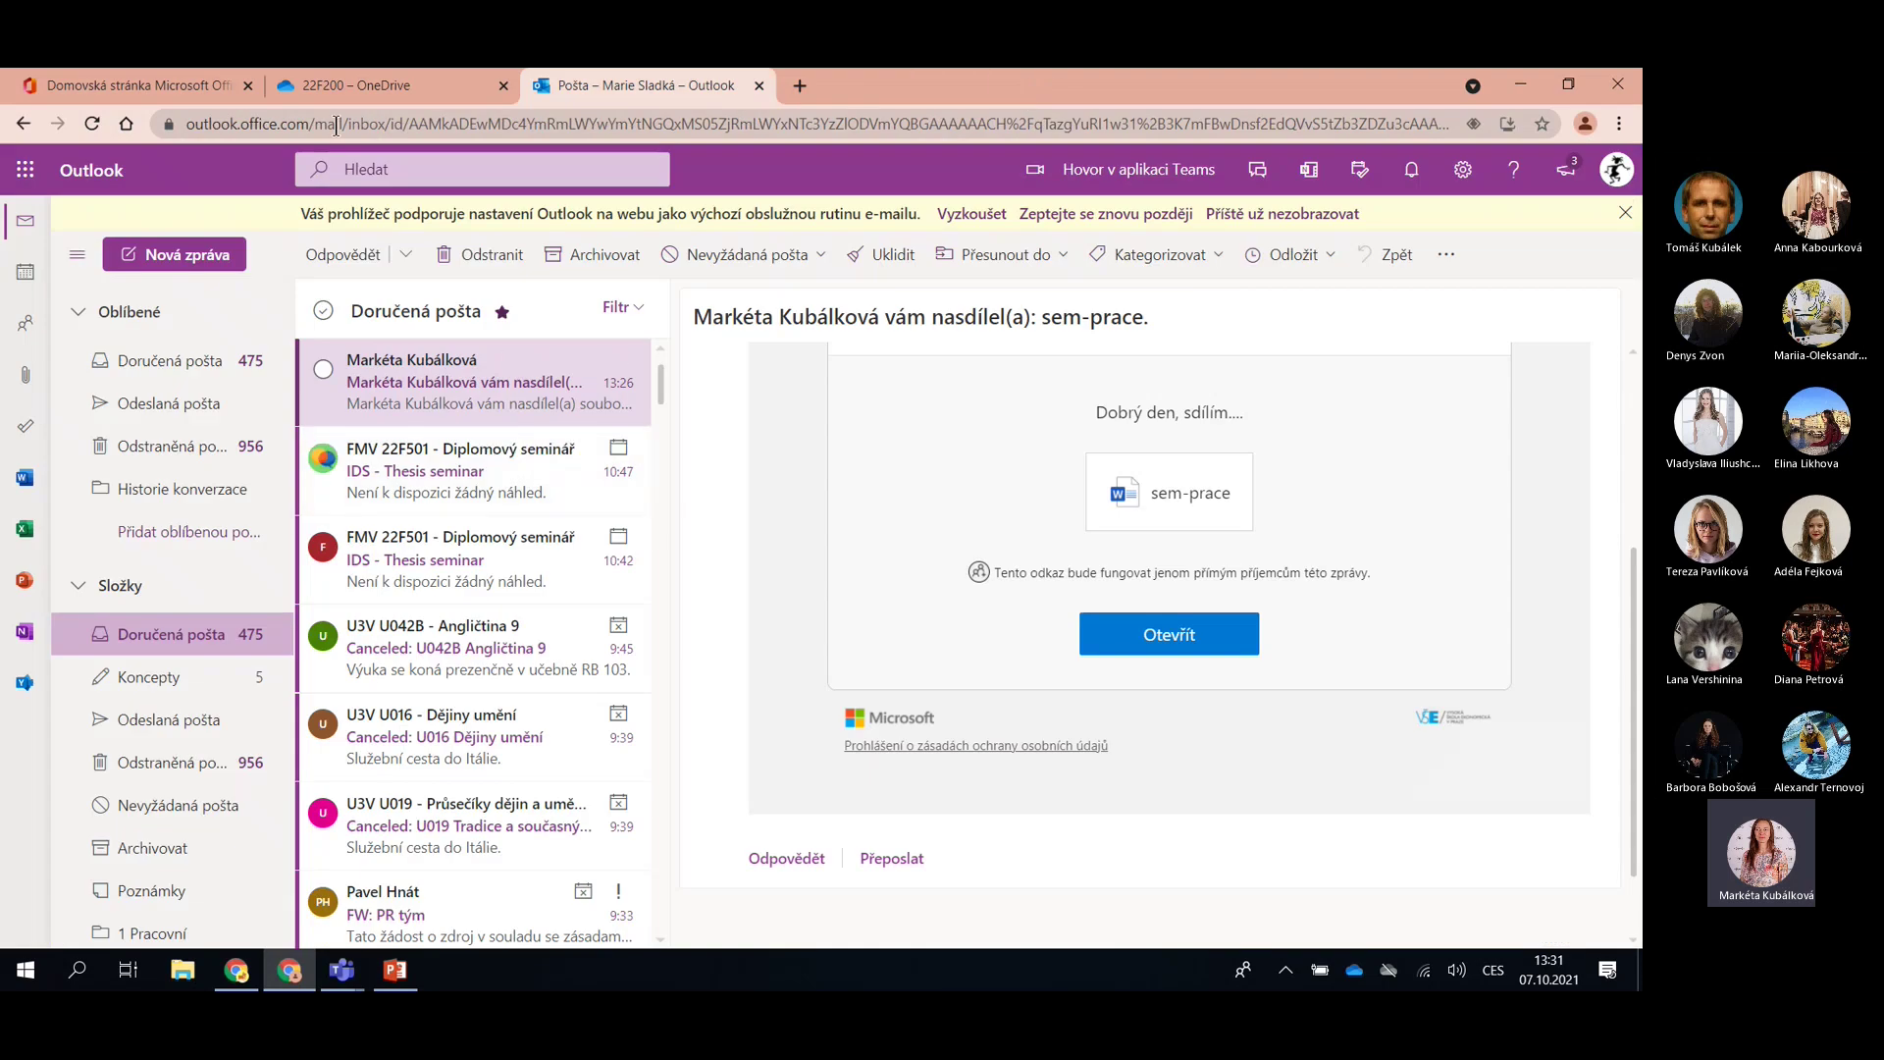
pyautogui.click(392, 88)
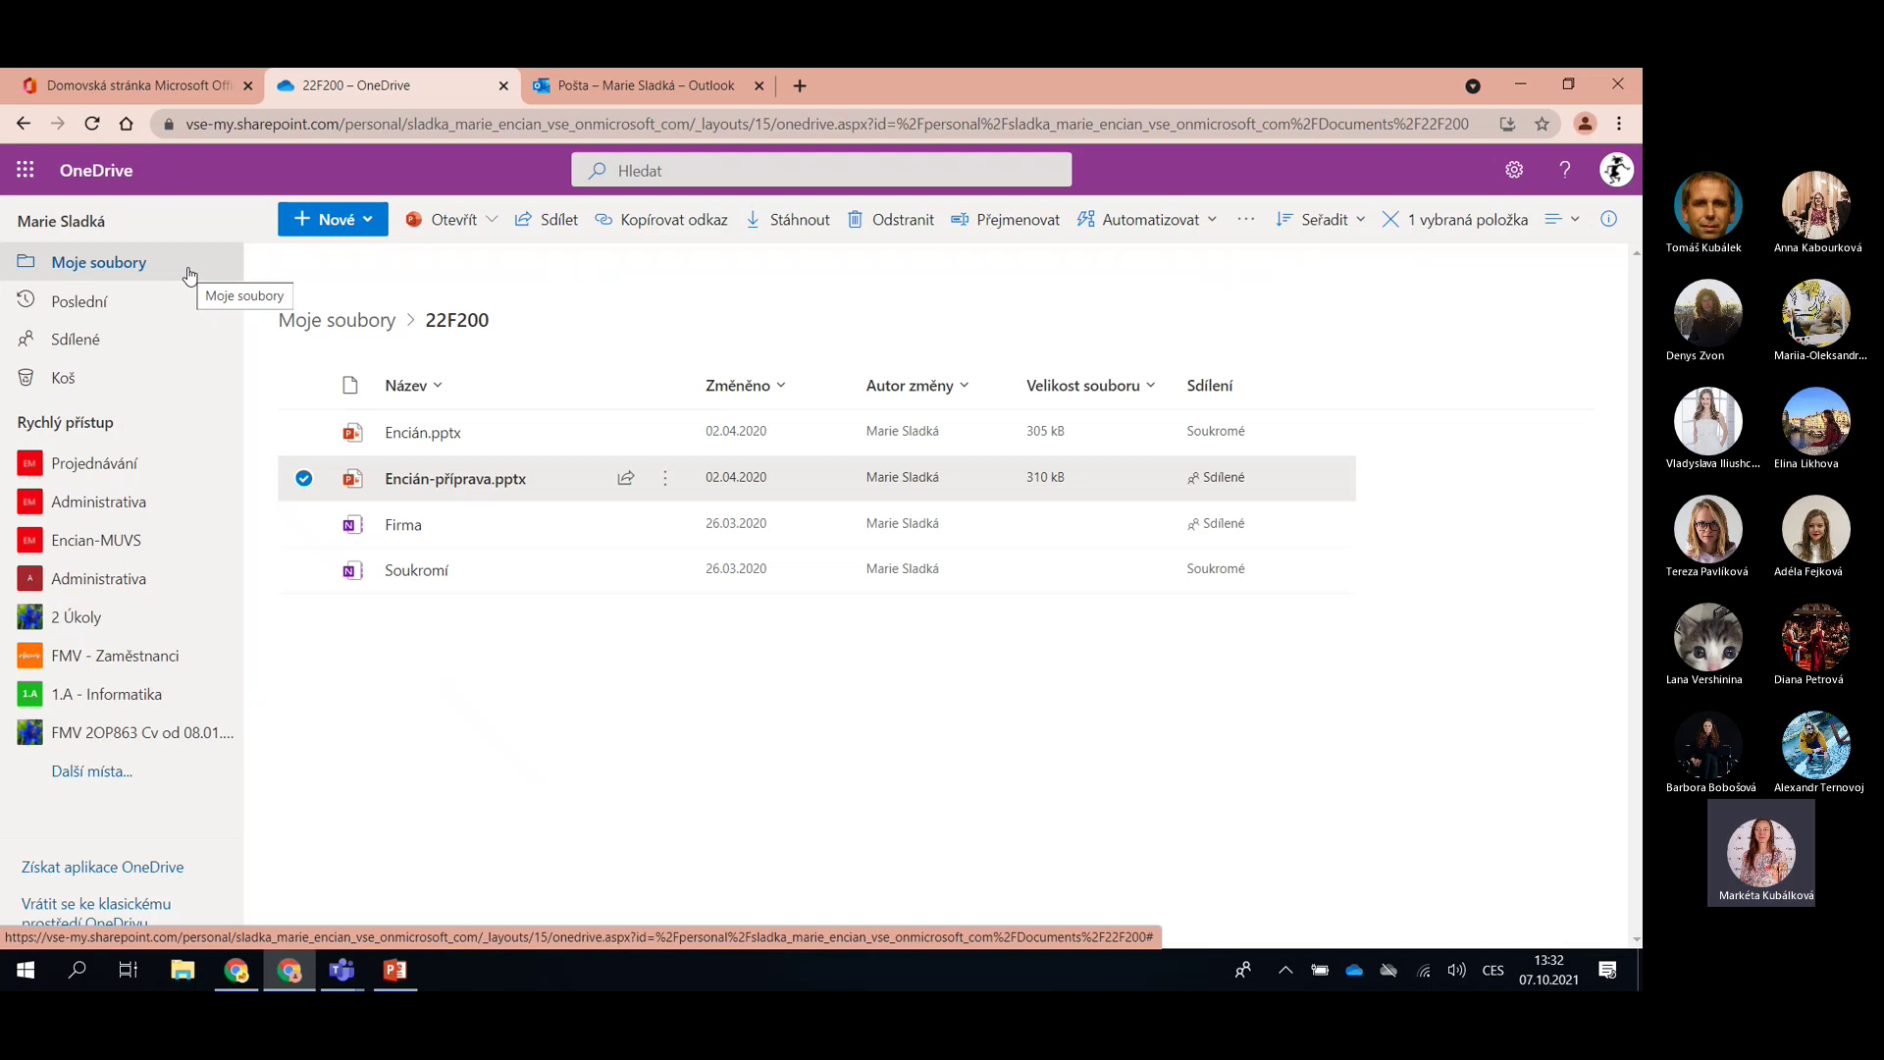
pyautogui.click(59, 343)
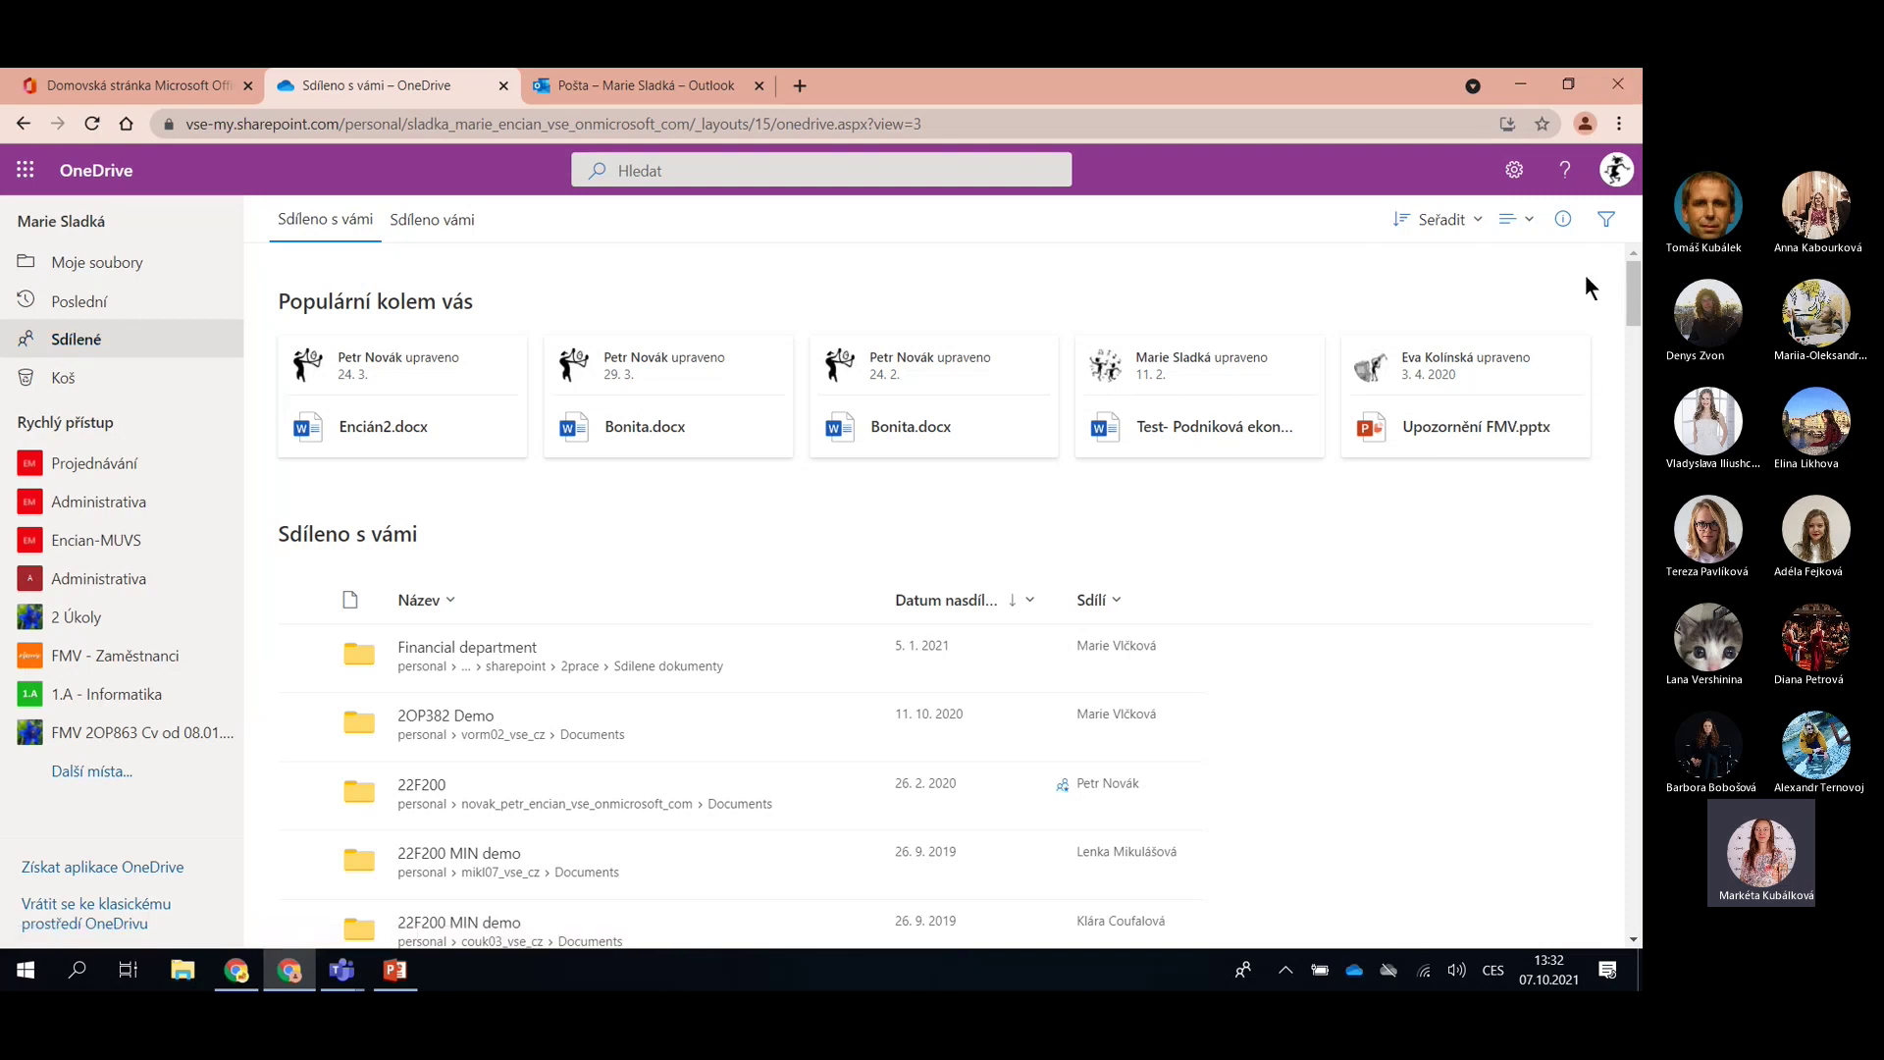
# Filter the shared files to the Word type and close the filter settings
pyautogui.rightClick(1603, 222)
pyautogui.click(1603, 222)
pyautogui.click(1605, 225)
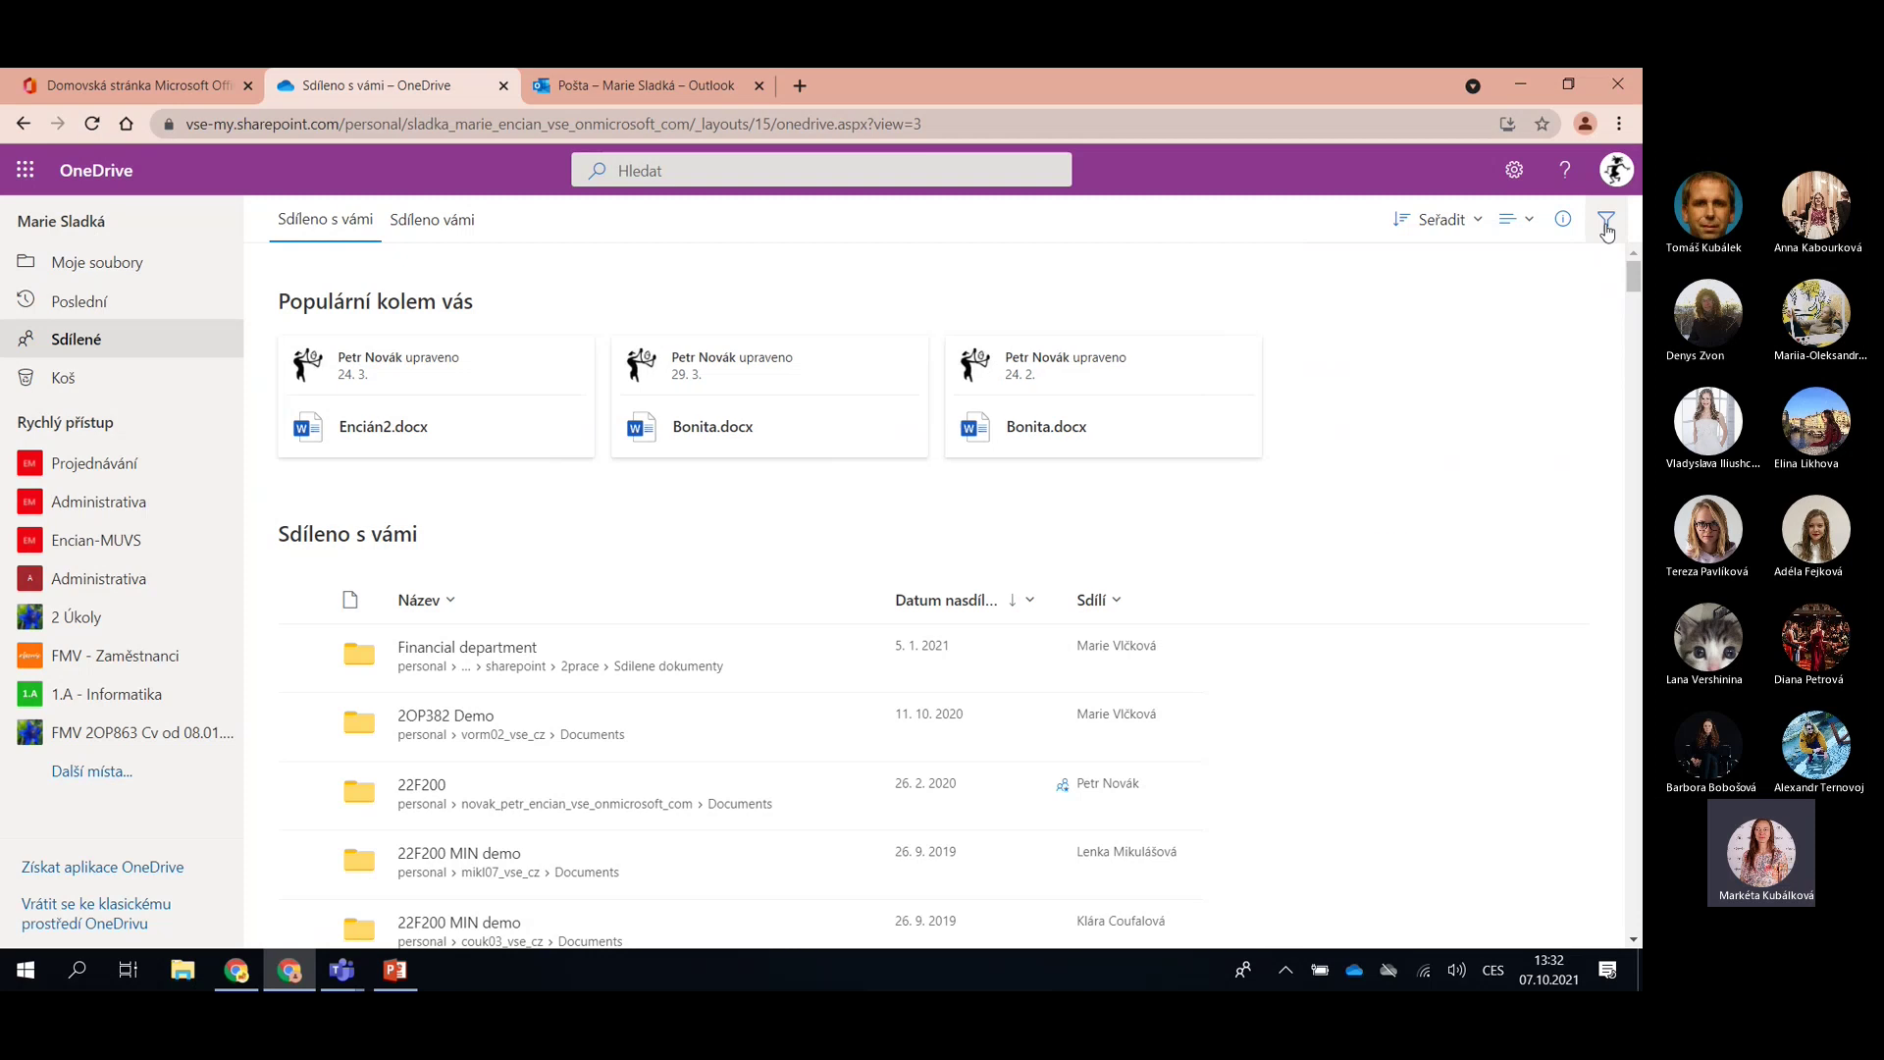
pyautogui.click(1605, 219)
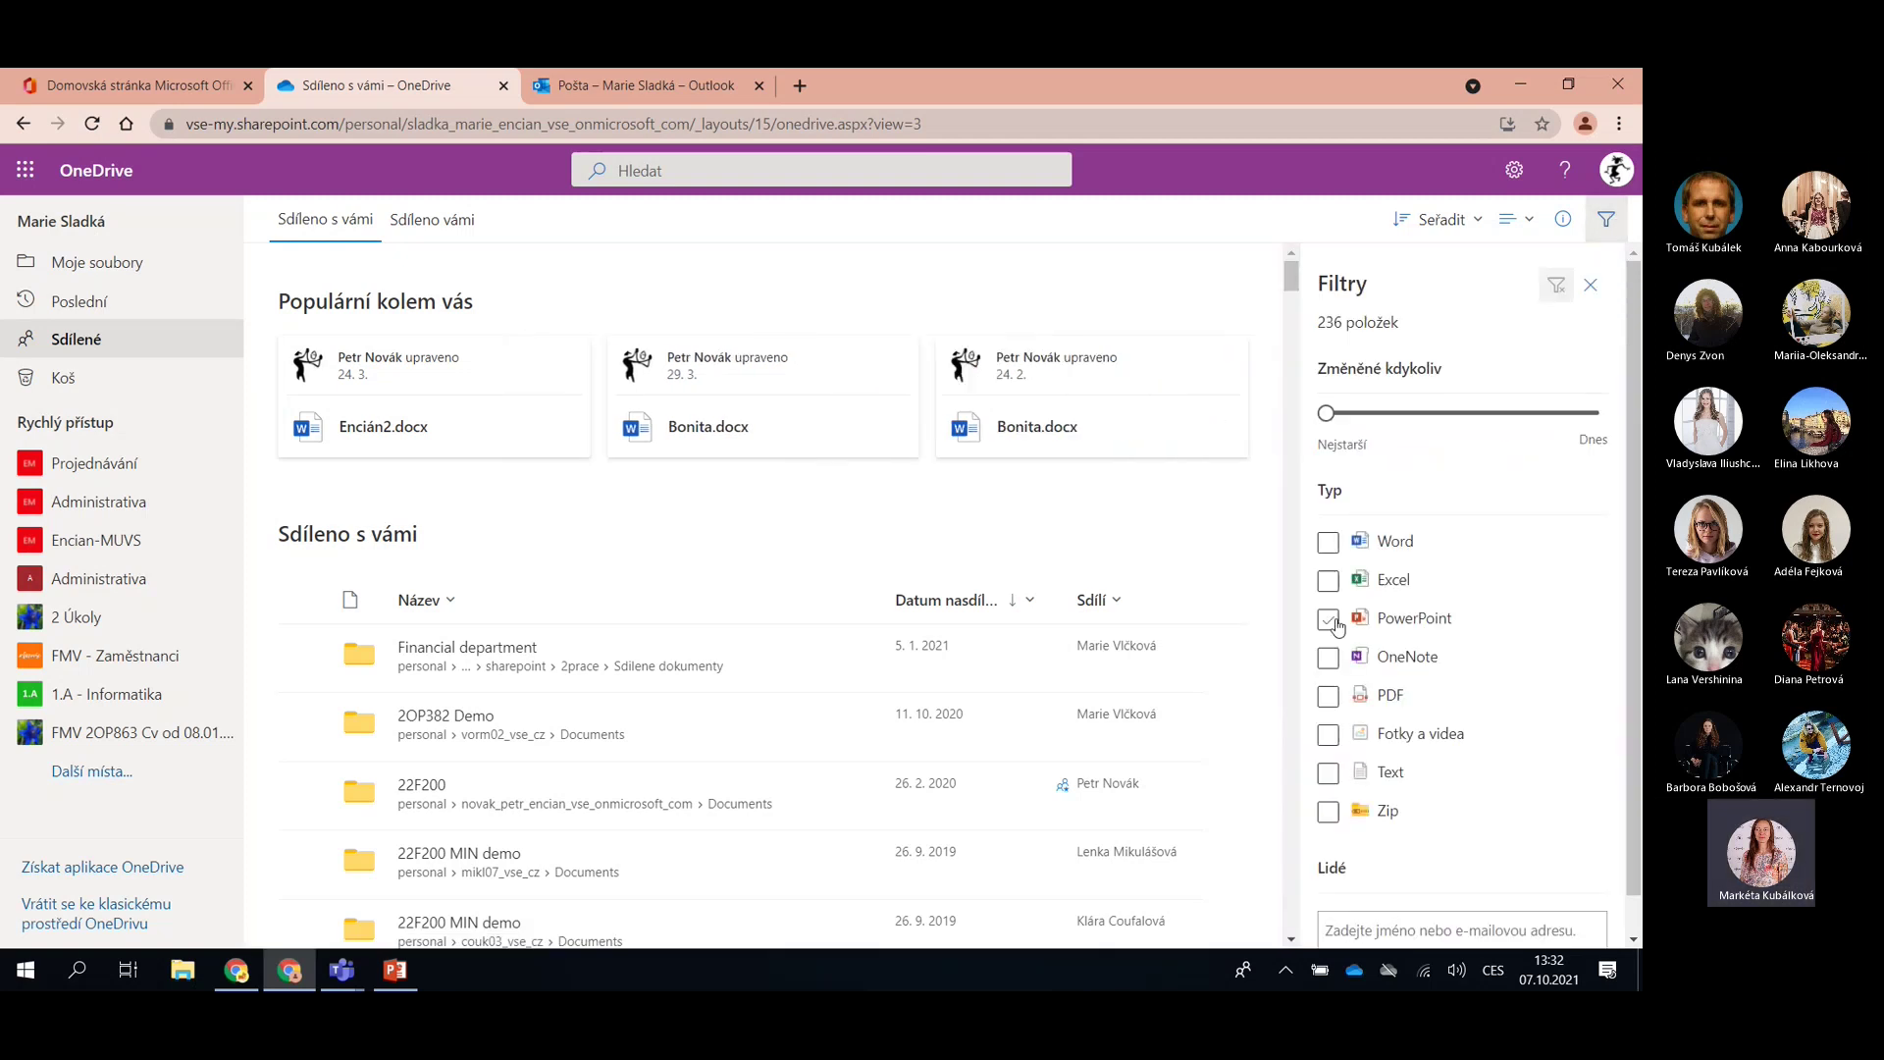
pyautogui.click(1331, 541)
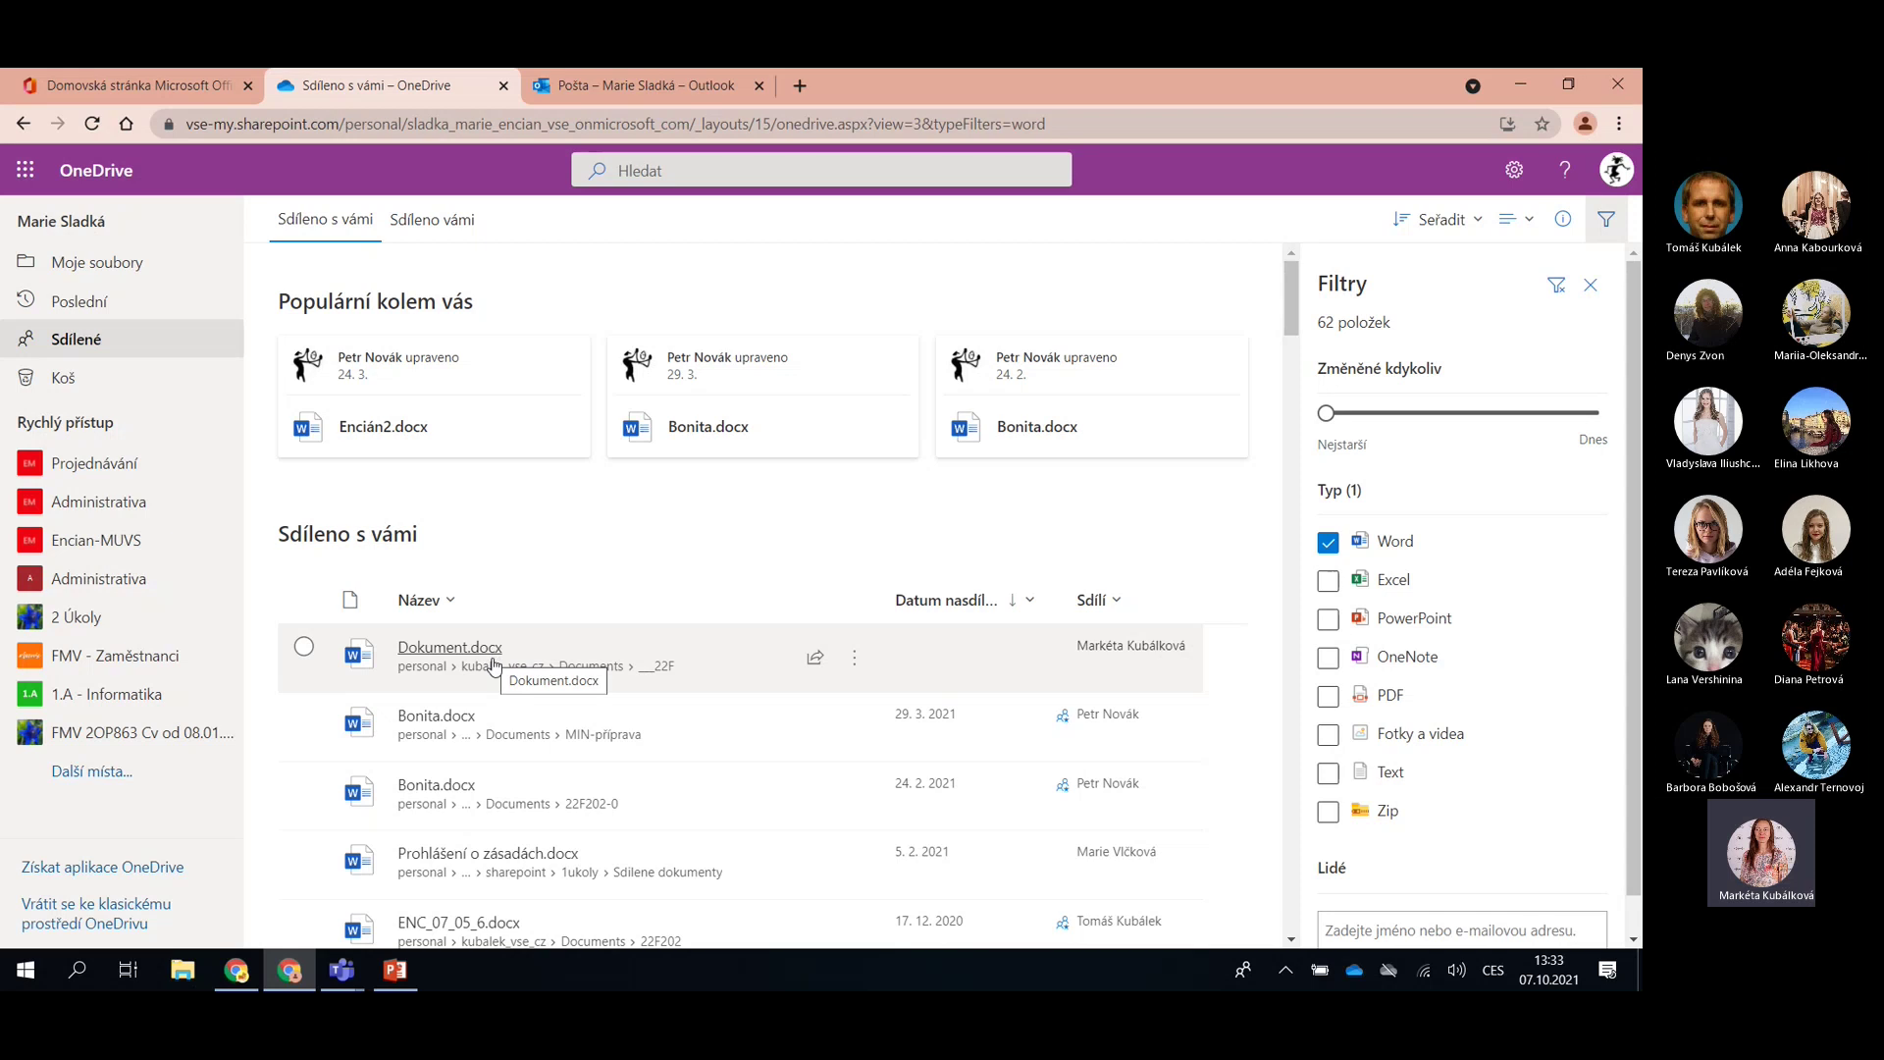
pyautogui.click(1590, 286)
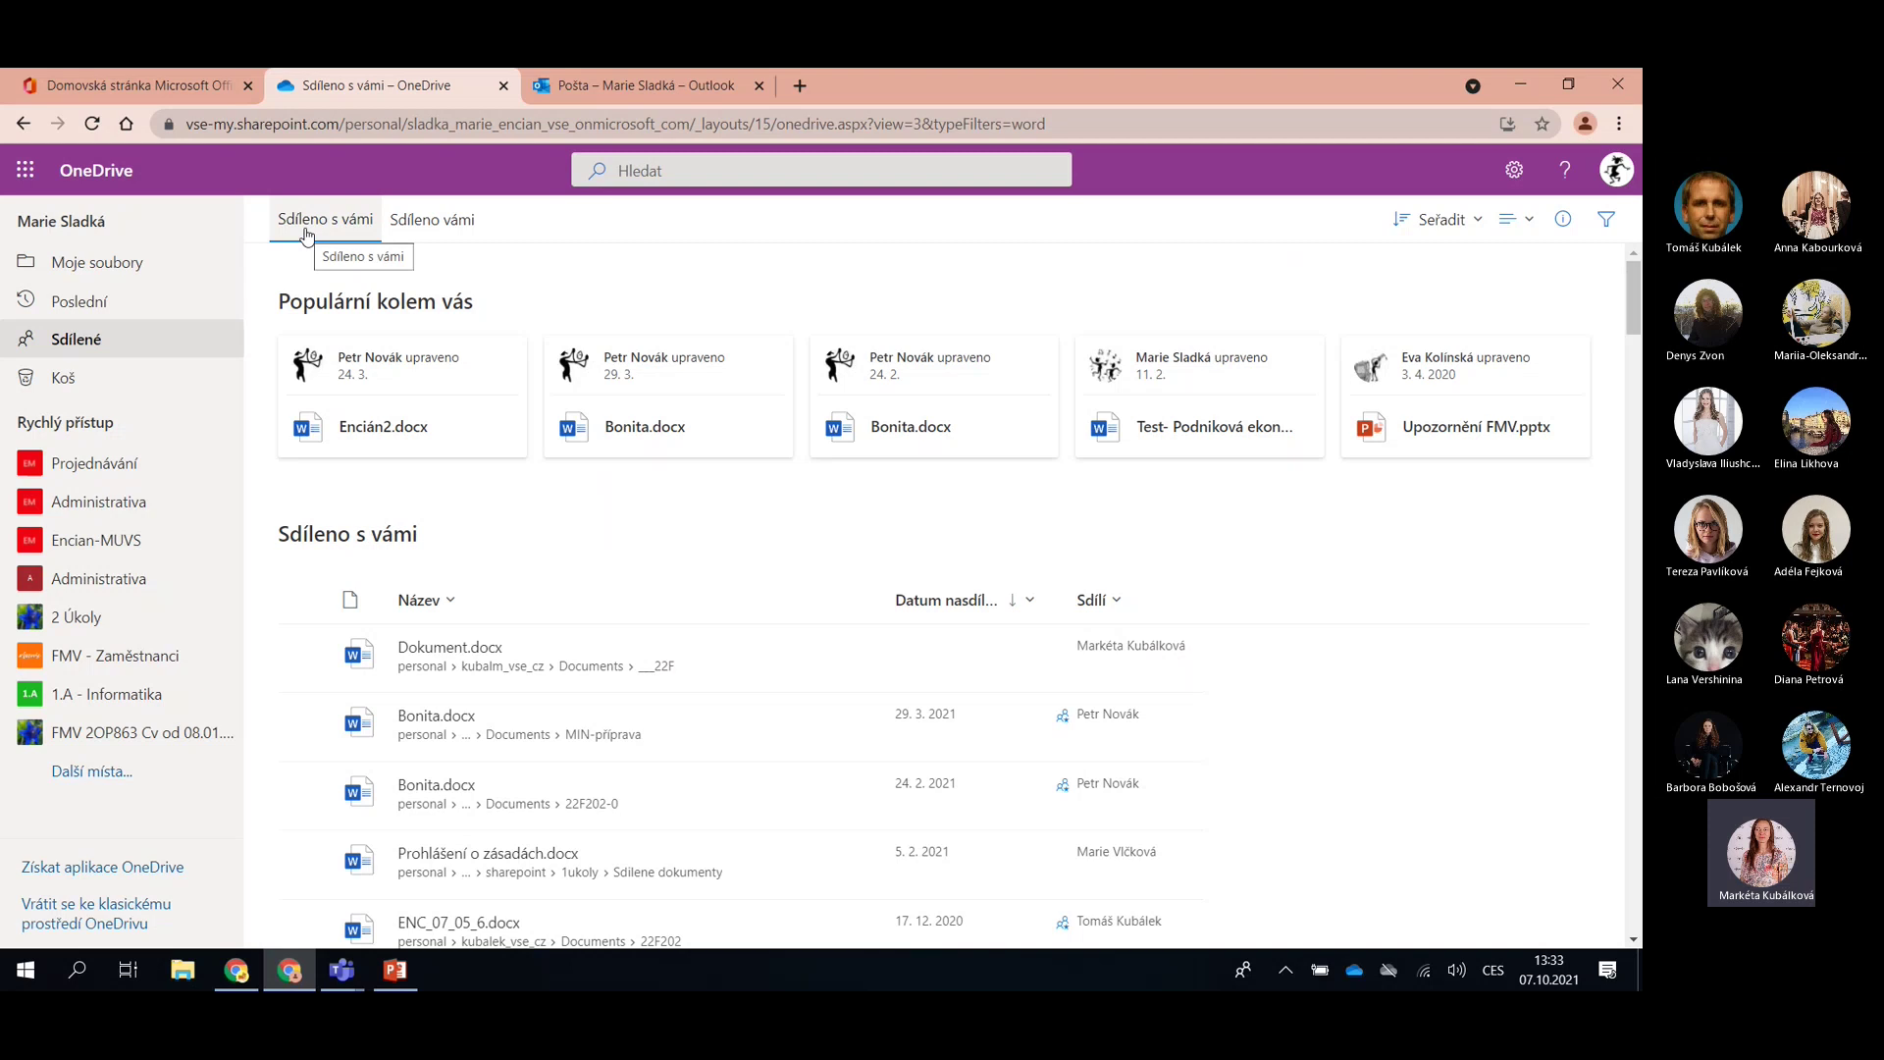
# Group the files shared with the recipient by who shared them (Seskupit podle: Sdílí)
pyautogui.click(471, 228)
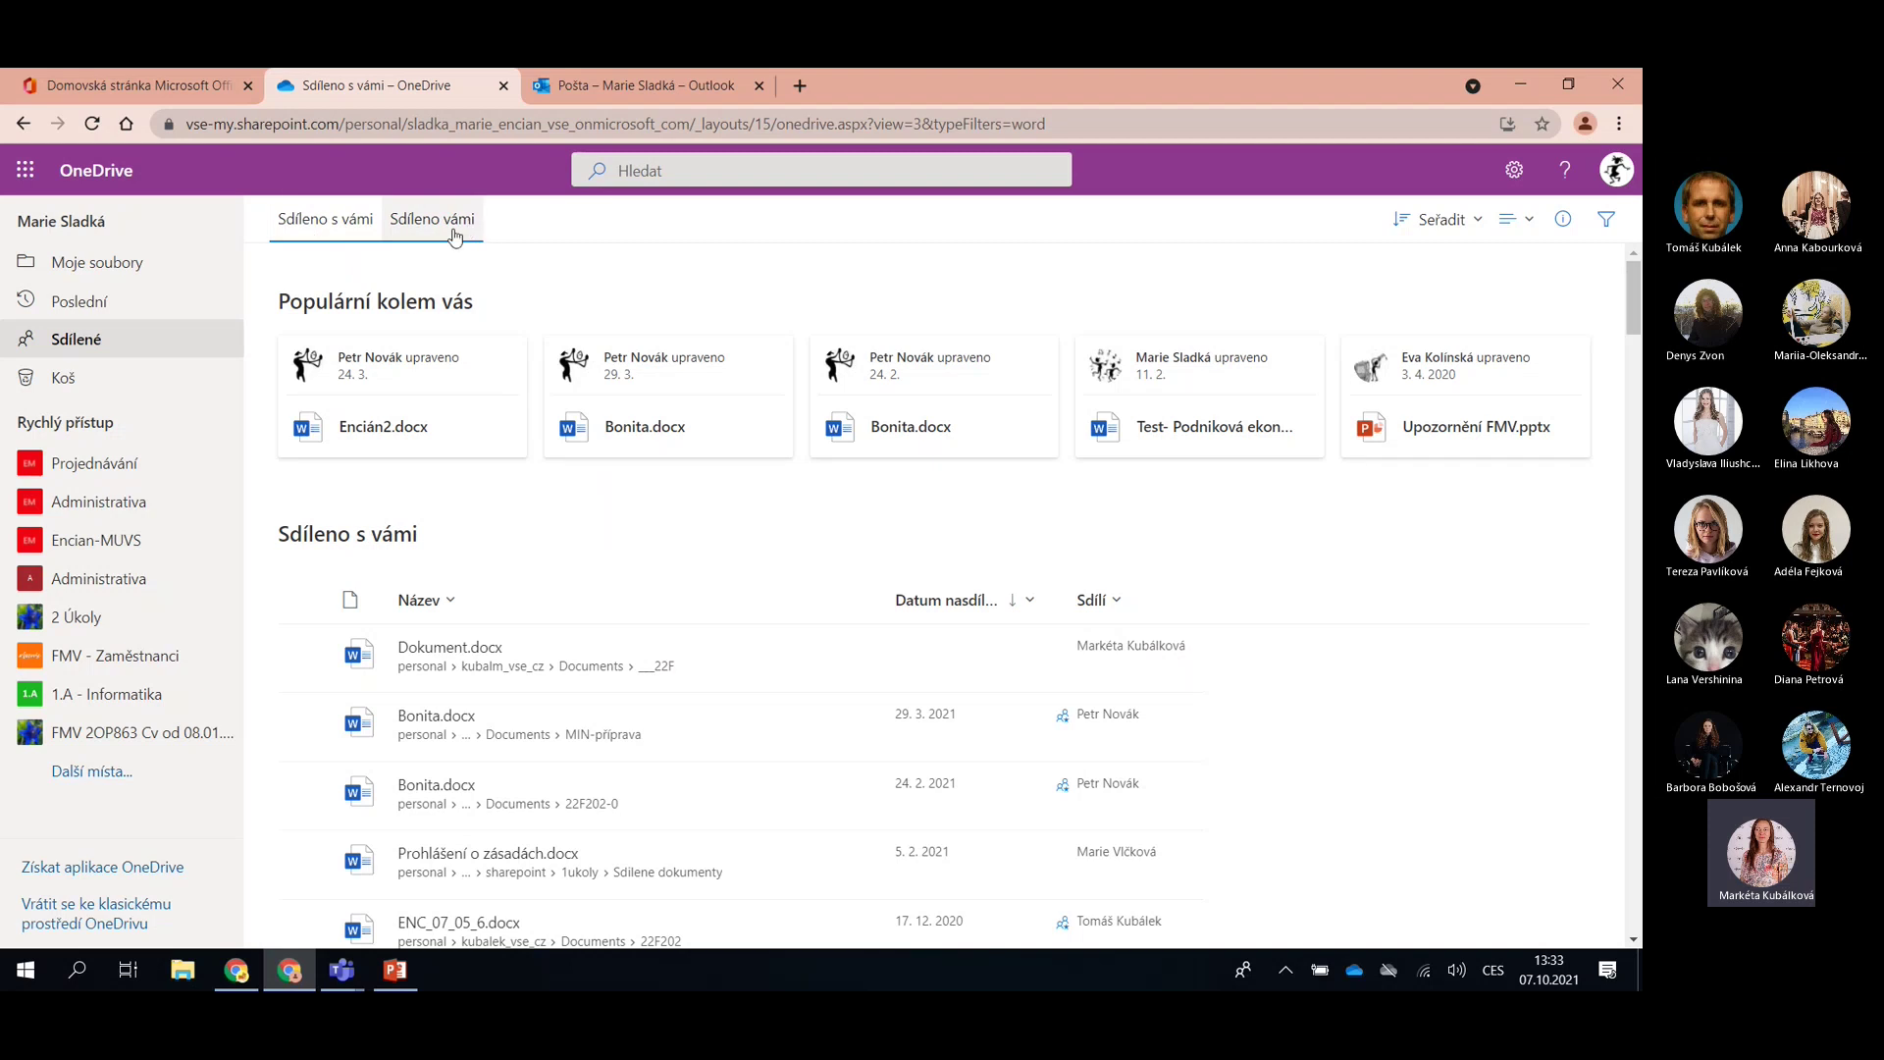
pyautogui.click(319, 235)
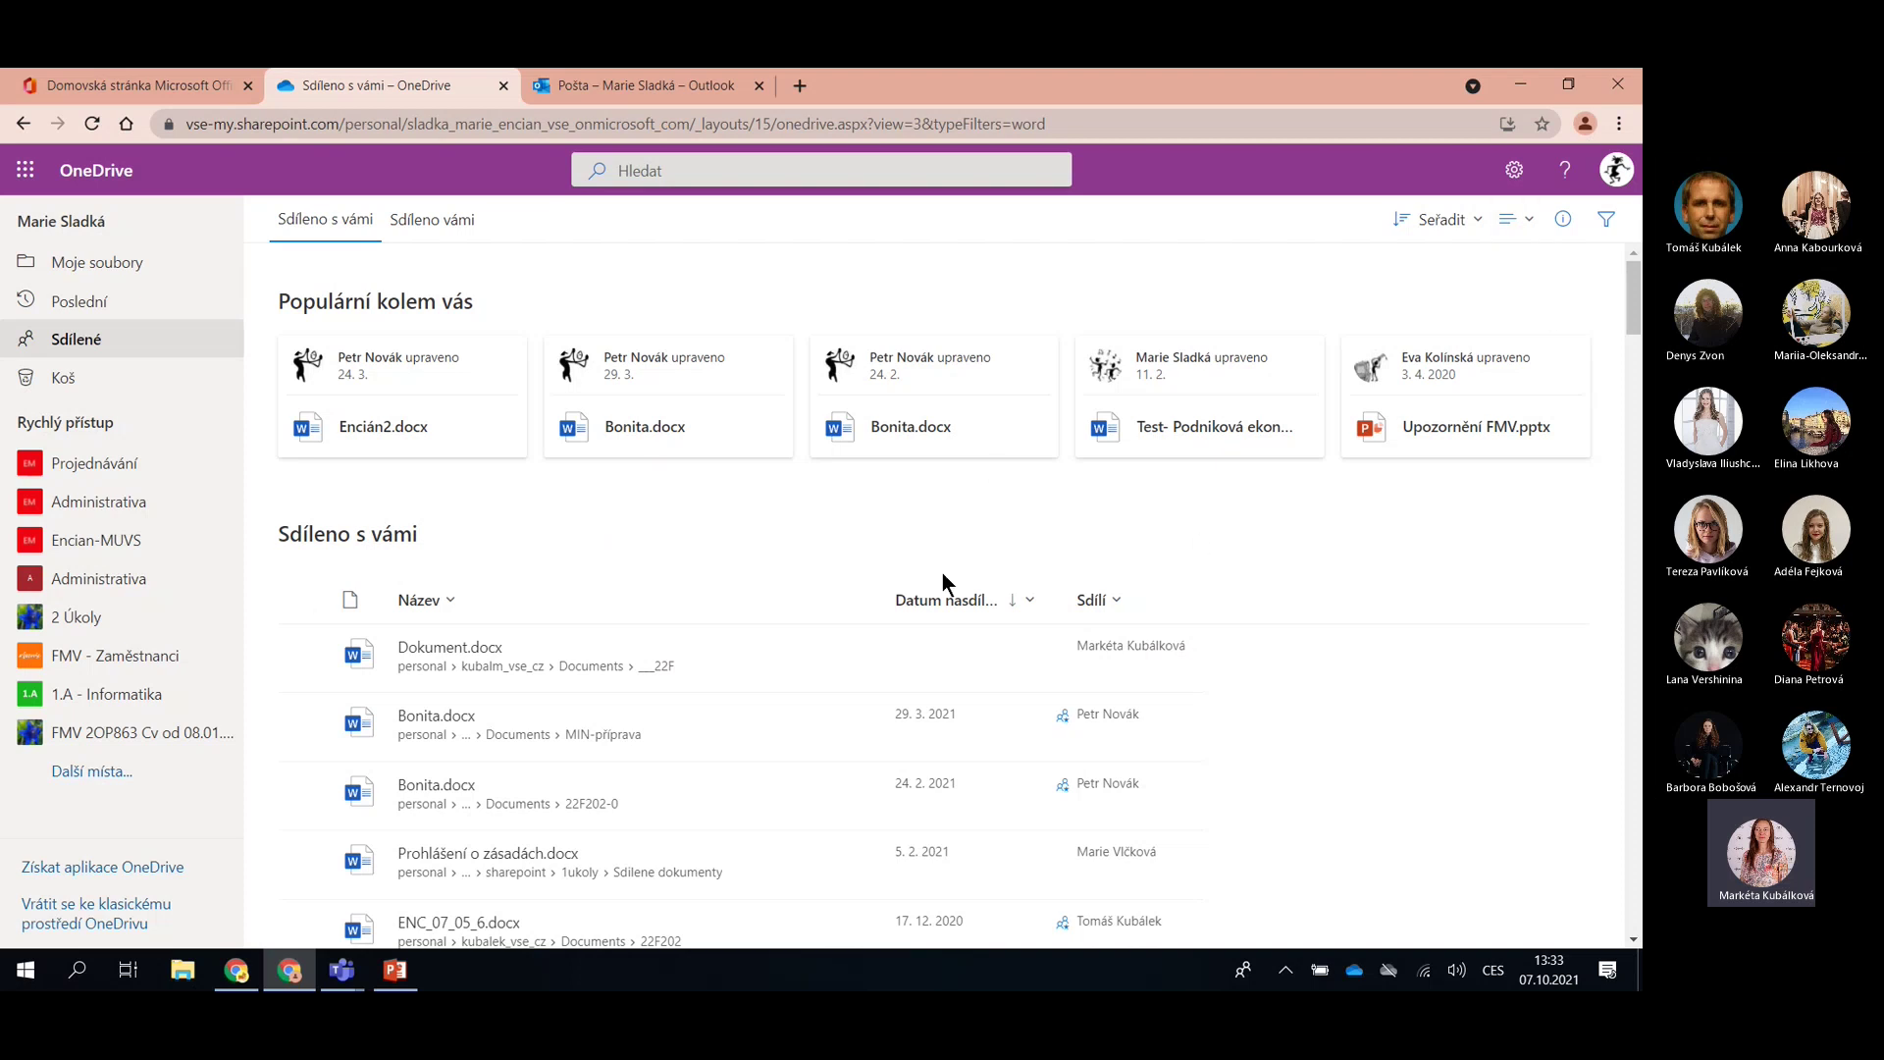
pyautogui.click(1119, 606)
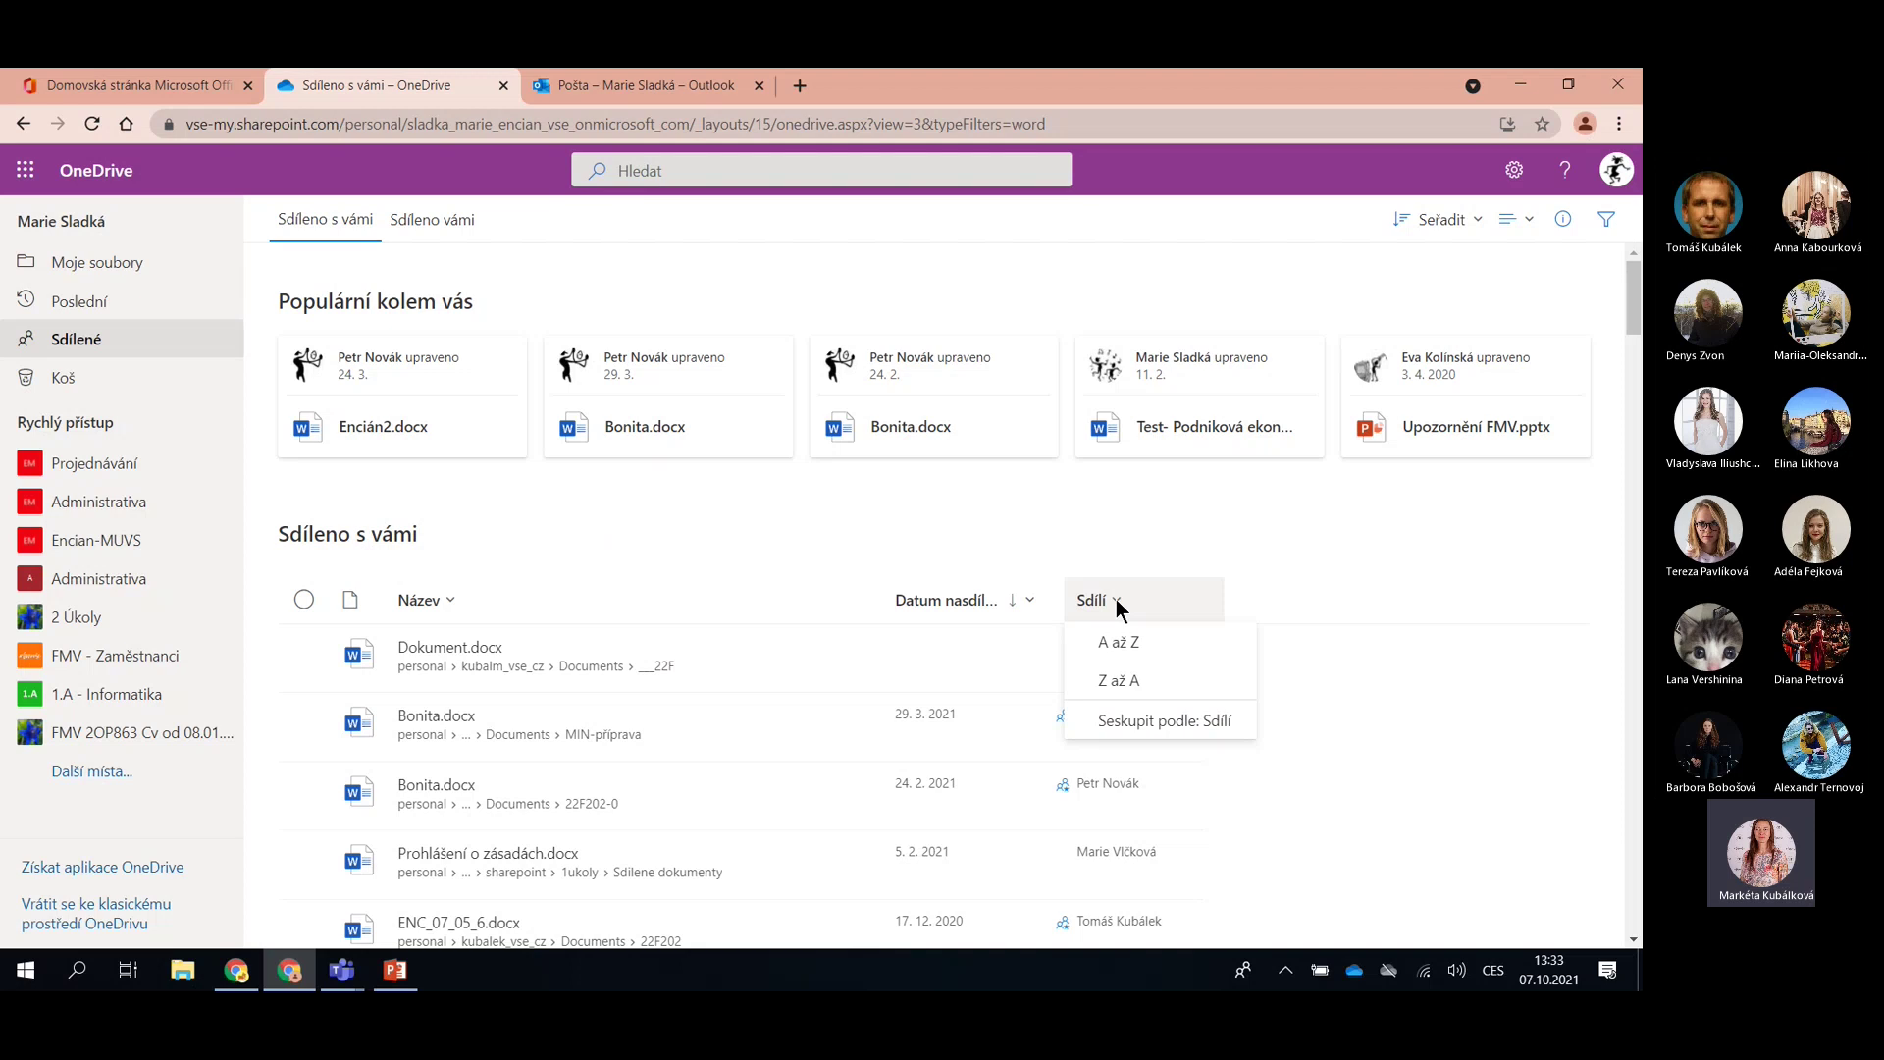
pyautogui.click(1163, 724)
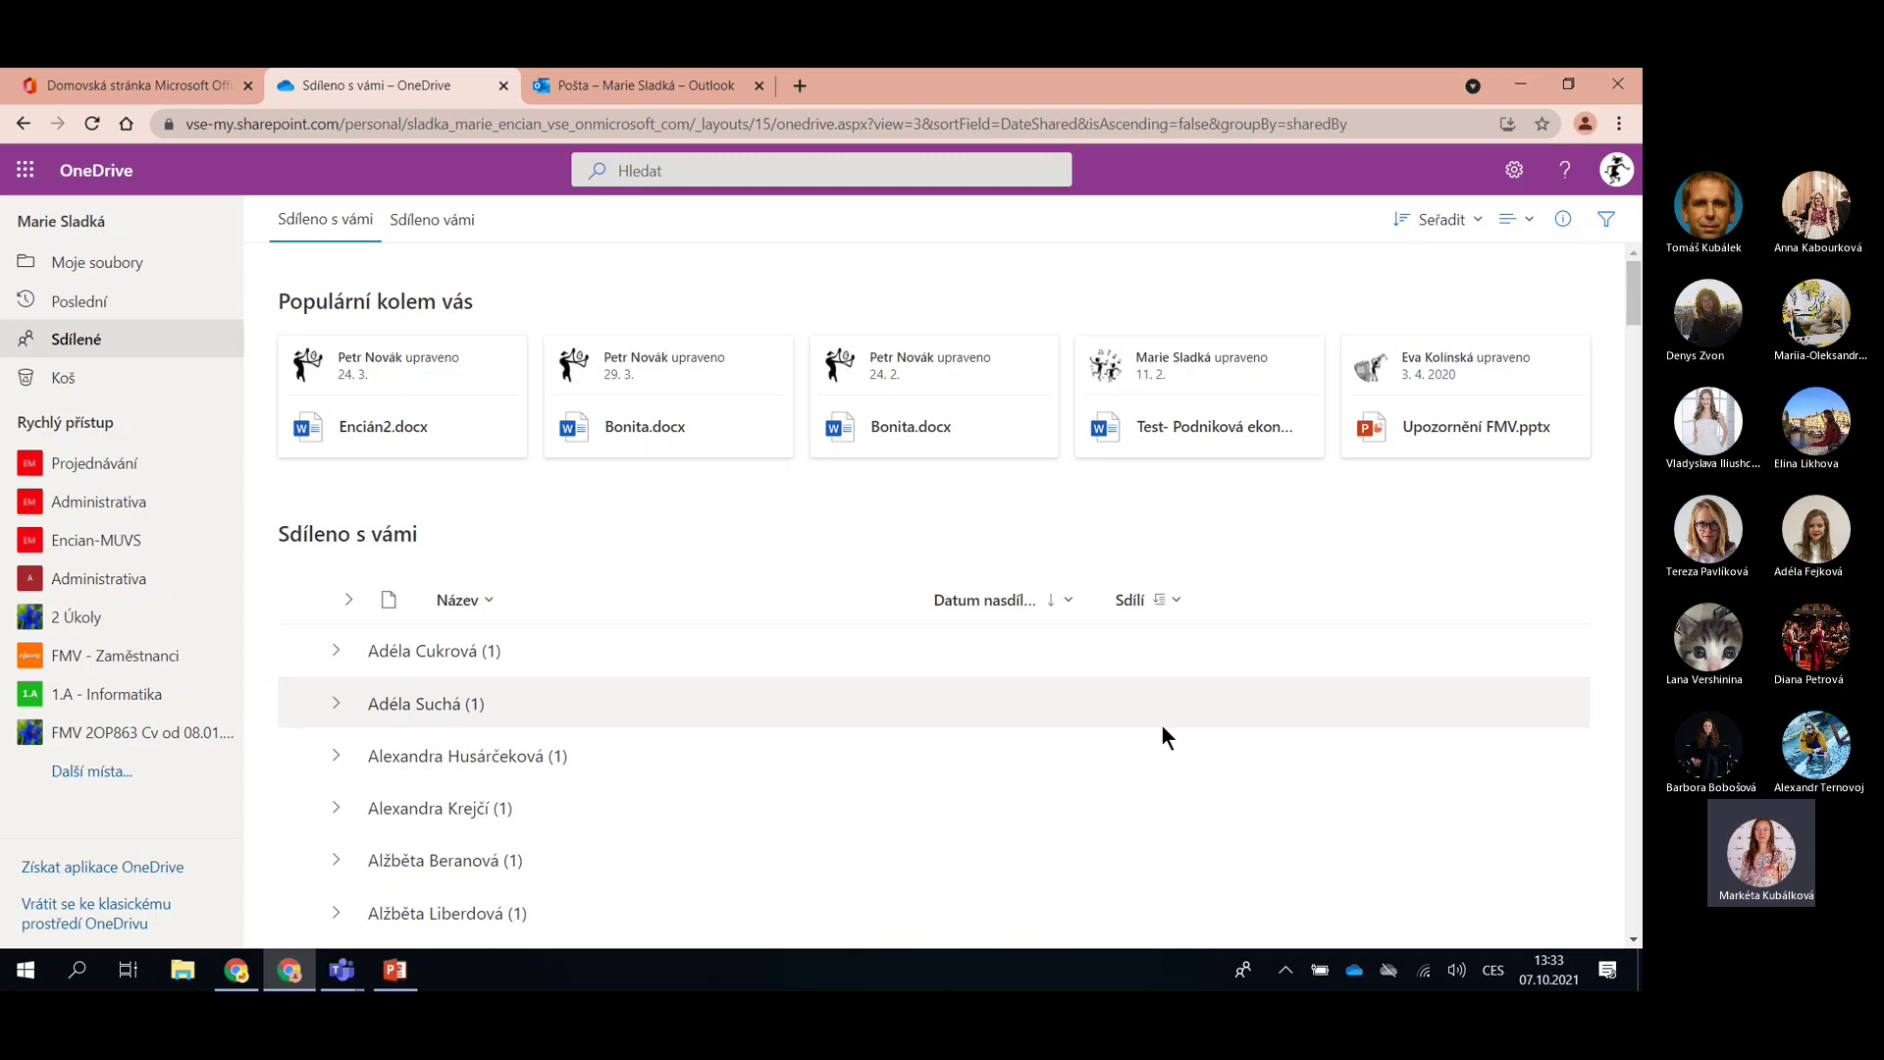
# Find the group of the colleague who shared sem-prace.docx and expand it
pyautogui.scroll(-10, 1014, 728)
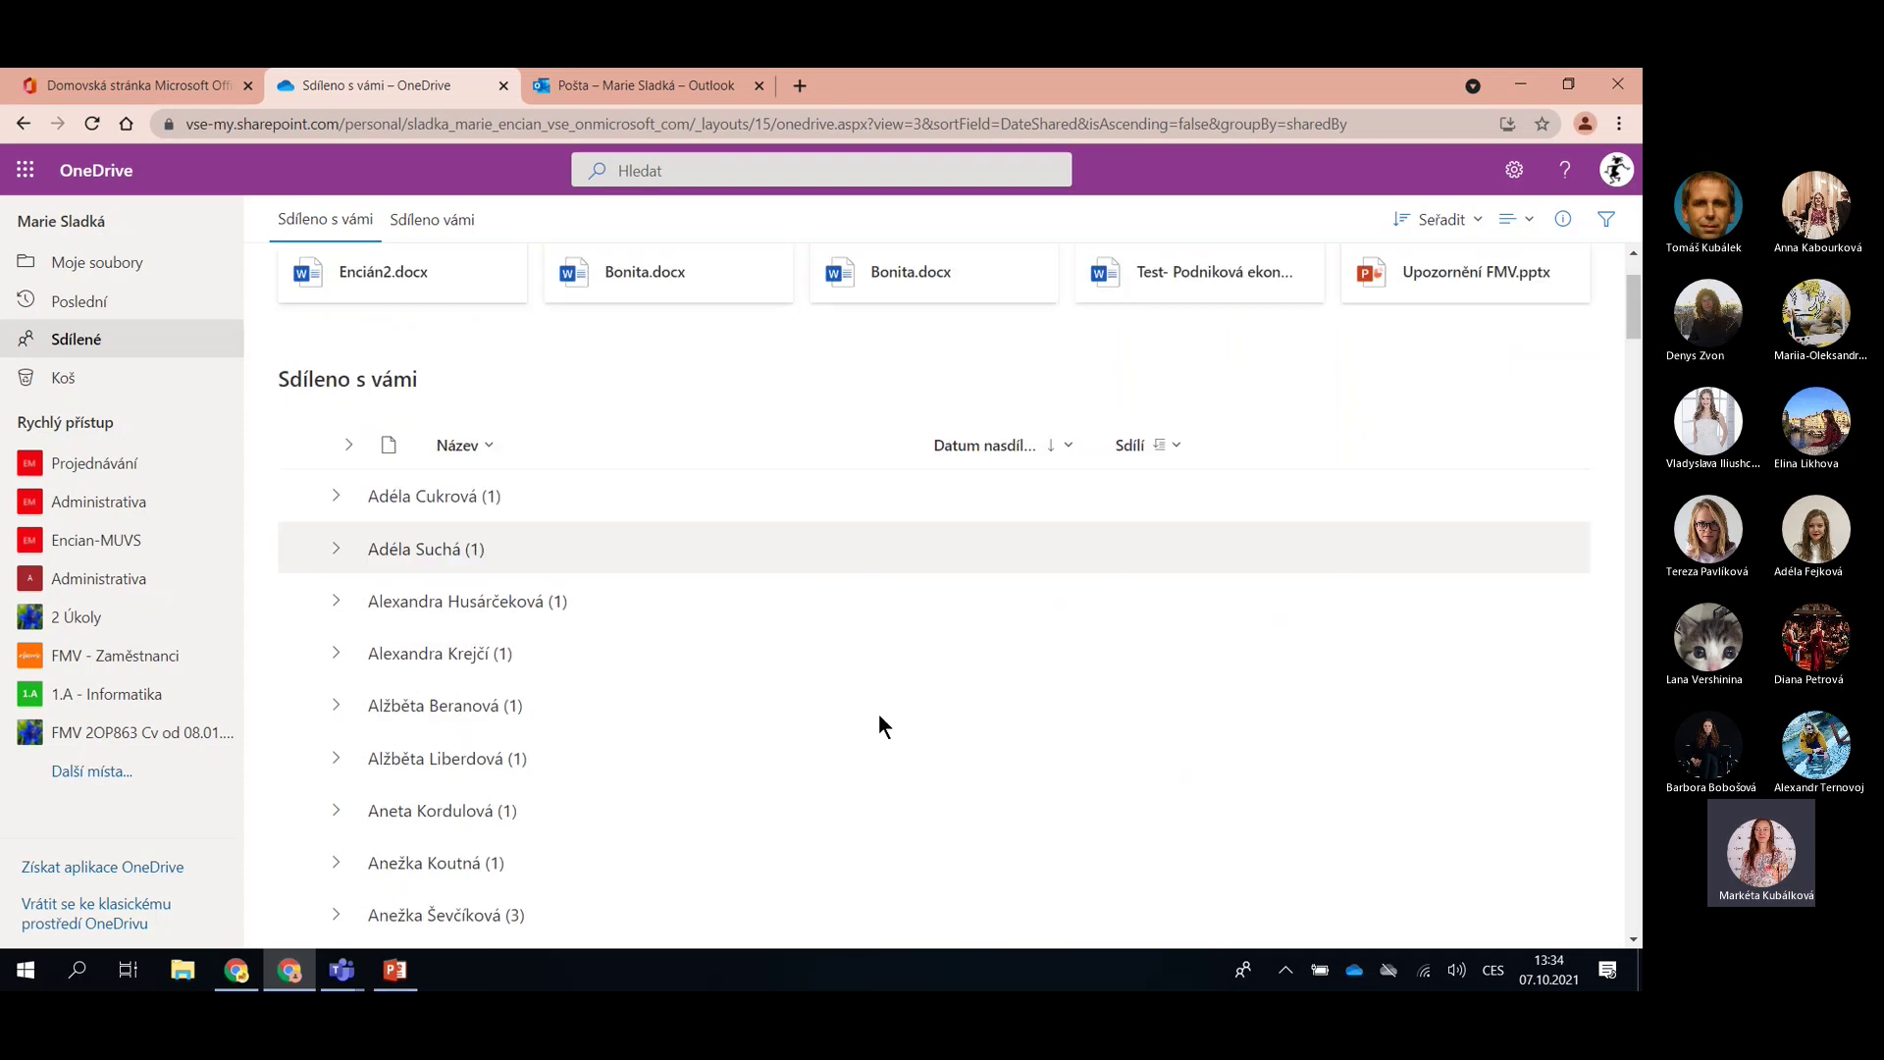
pyautogui.scroll(-20, 852, 682)
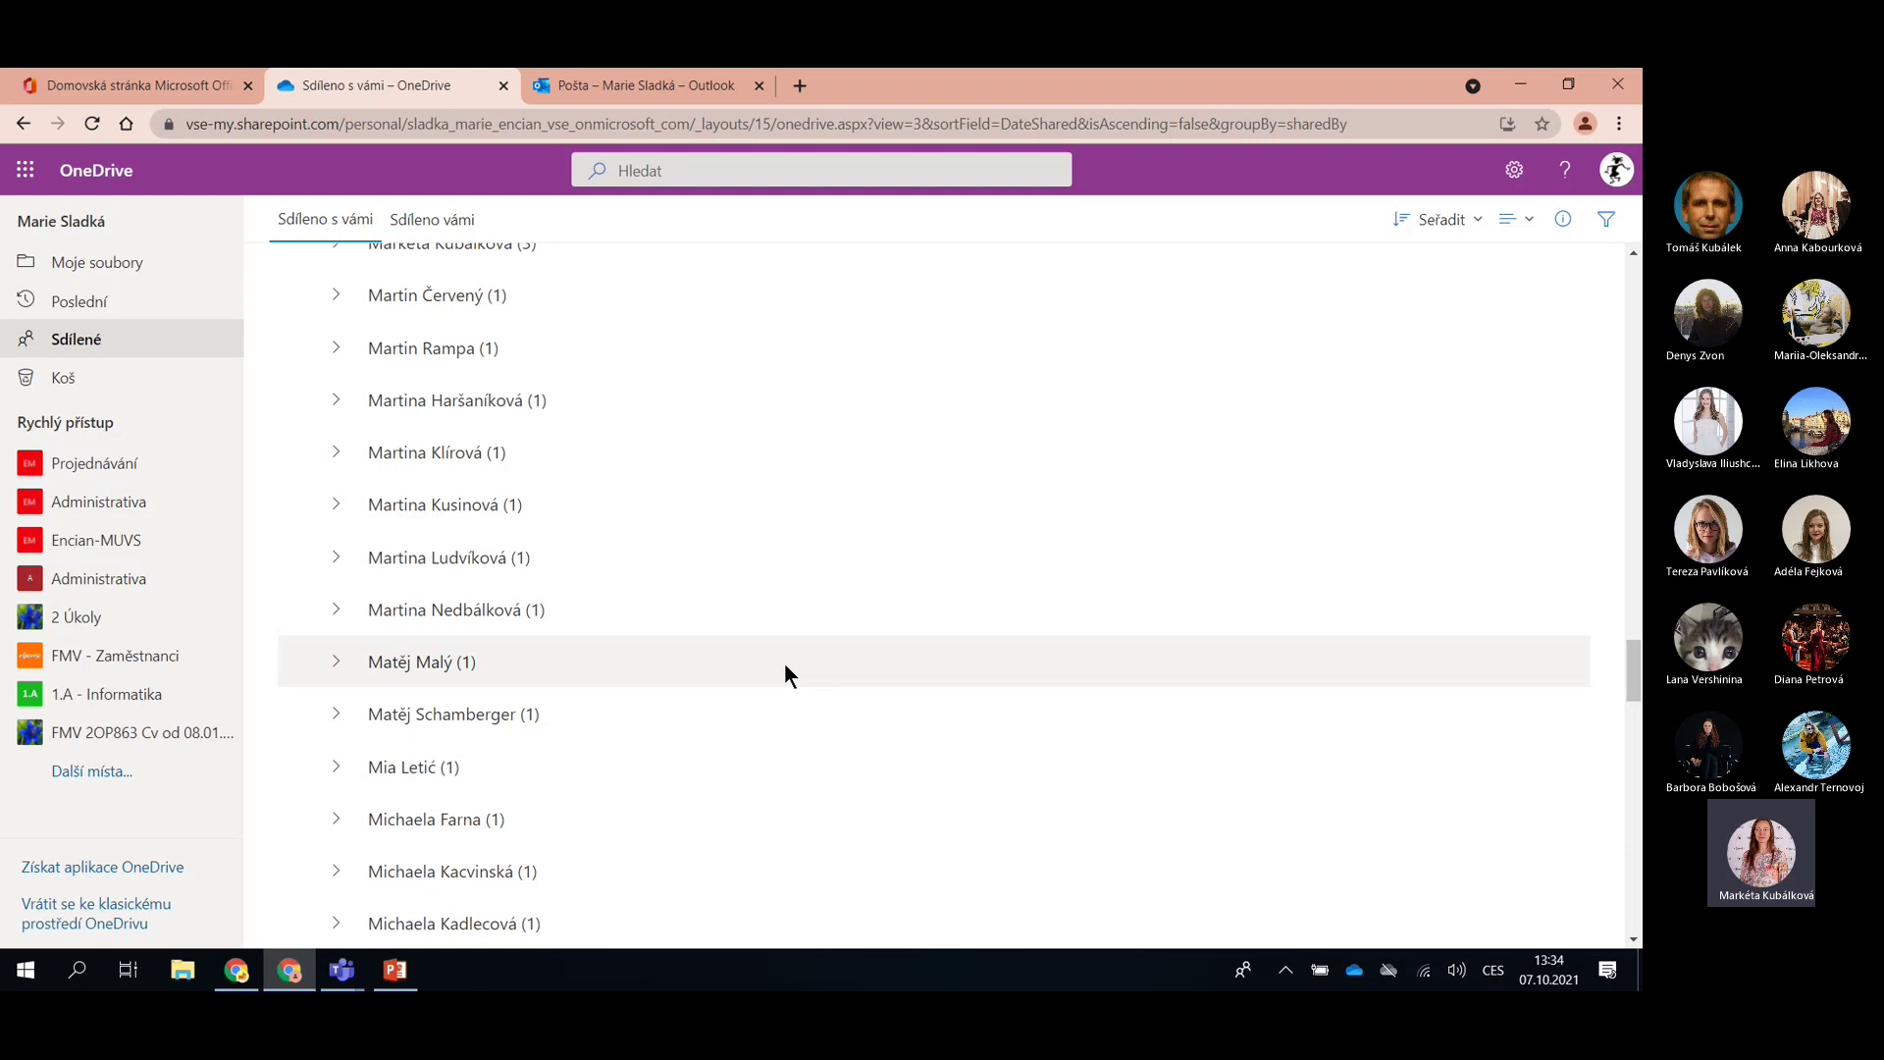
pyautogui.scroll(2, 781, 667)
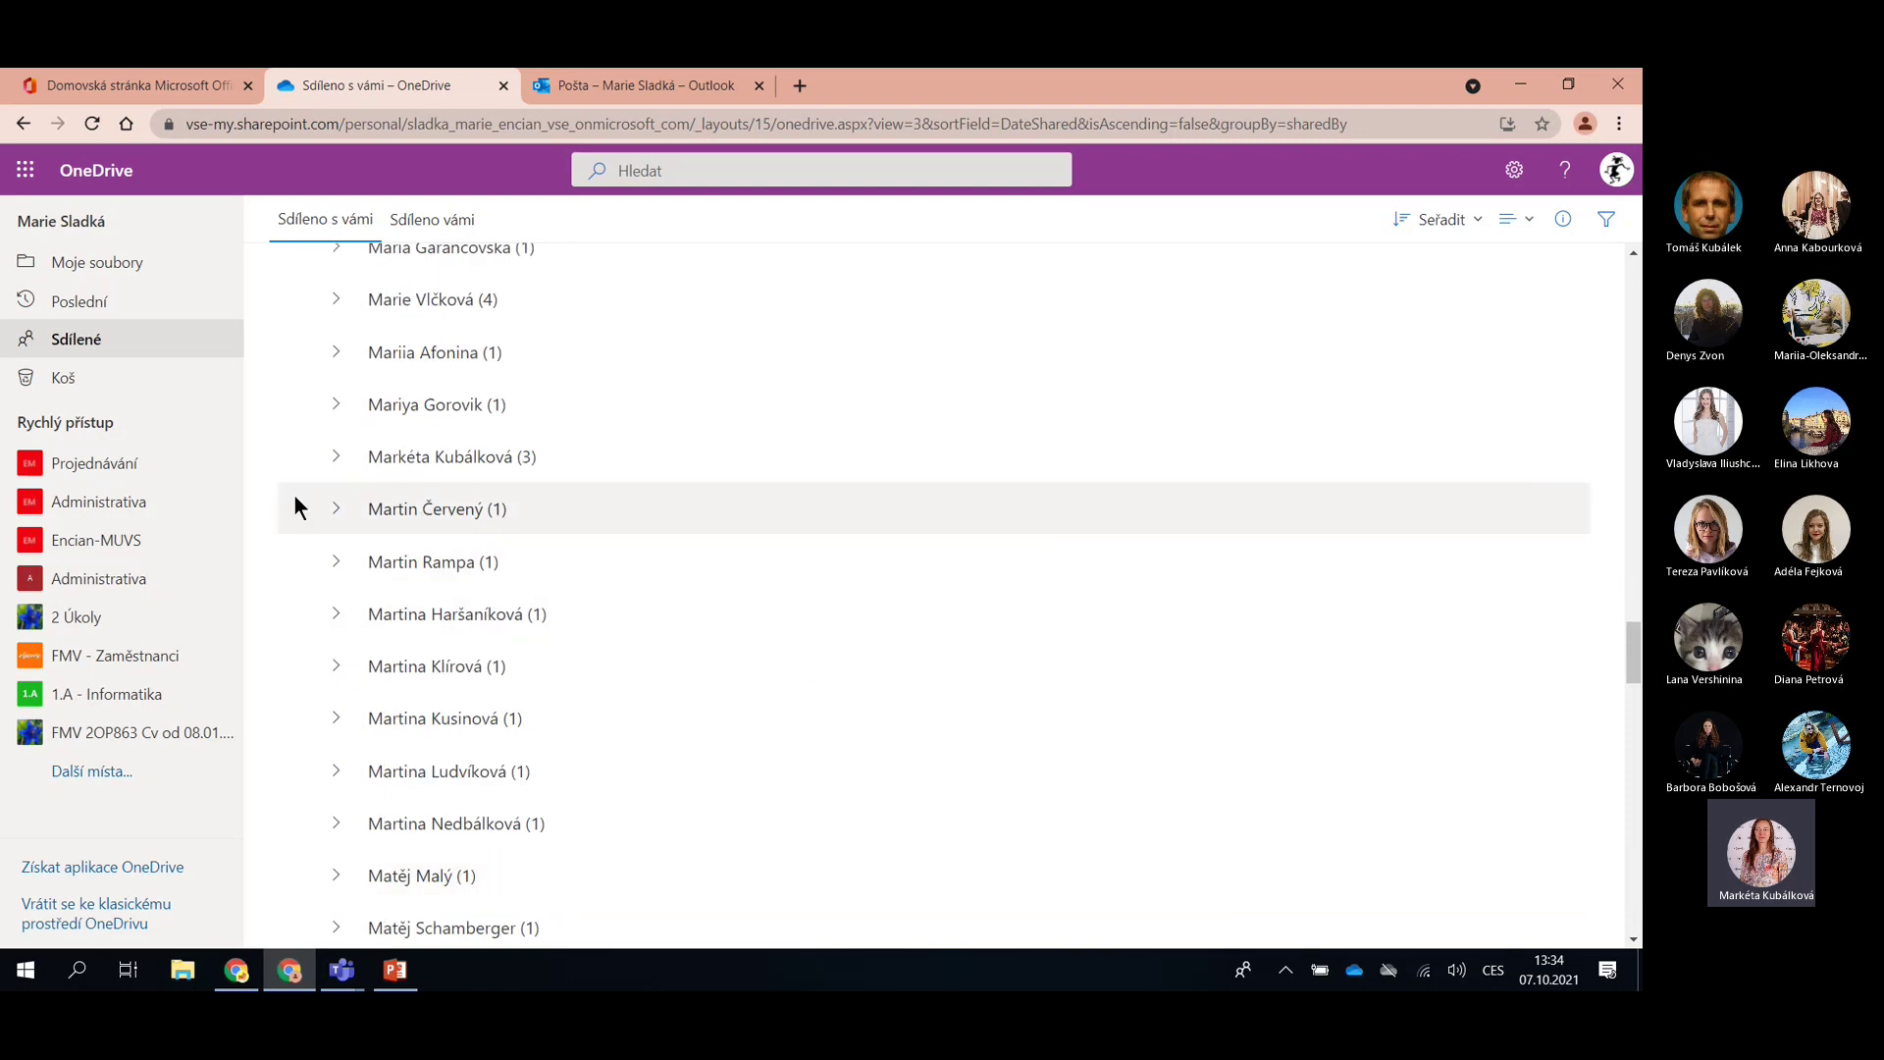
pyautogui.click(336, 458)
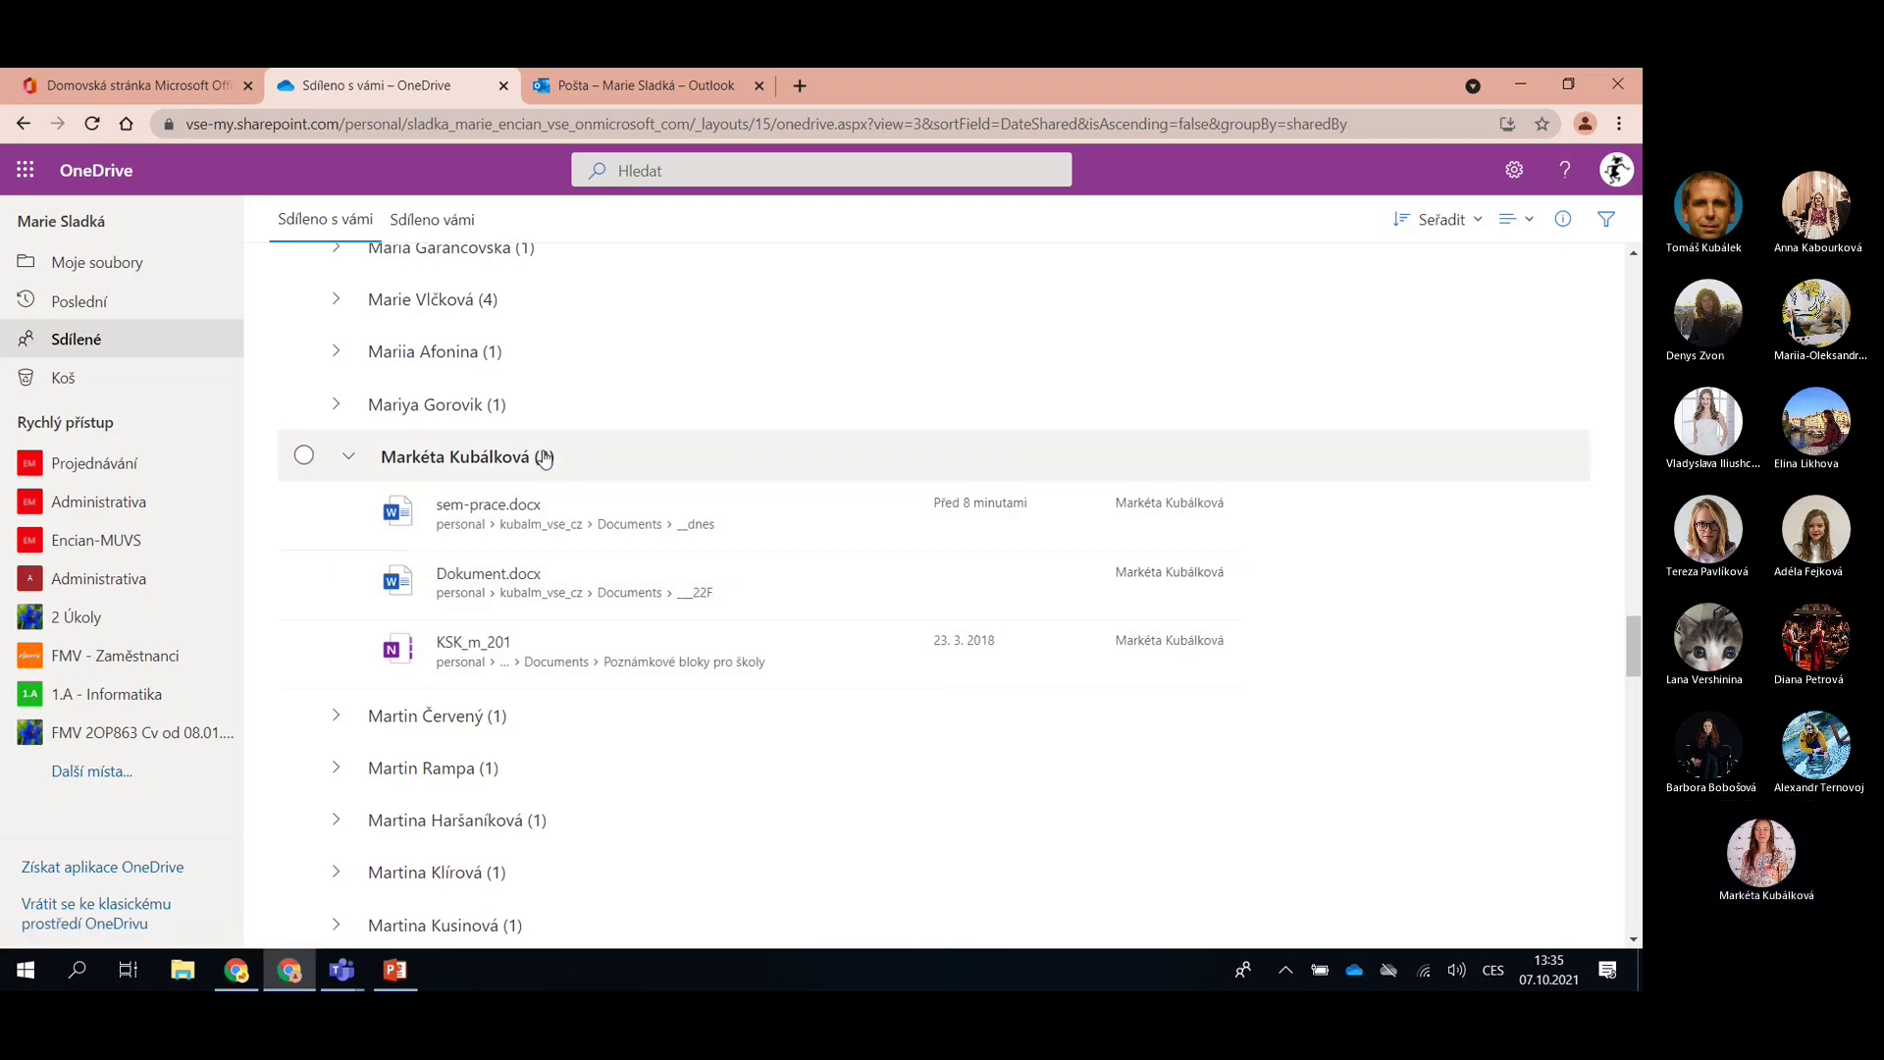
# Open the __dnes folder containing sem-prace.docx and try to add a shortcut to it to My files (Moje soubory)
pyautogui.click(635, 532)
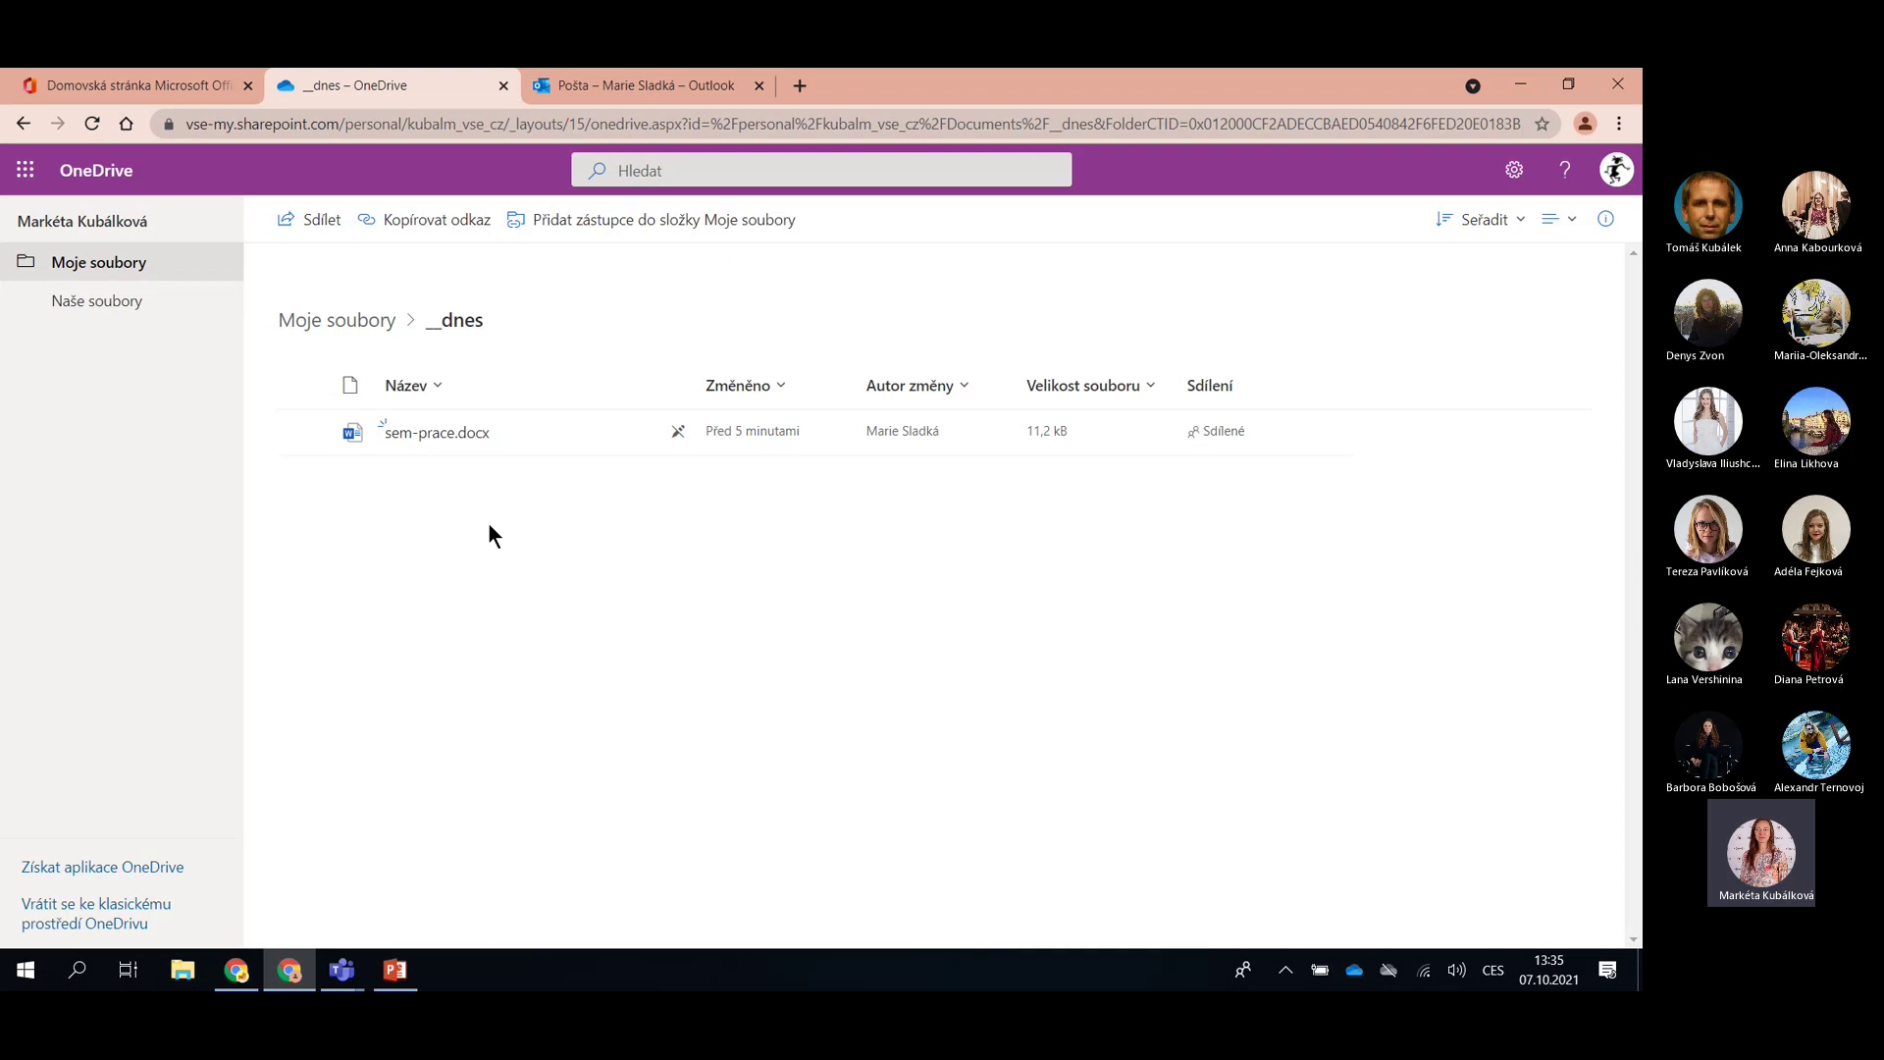
pyautogui.click(725, 237)
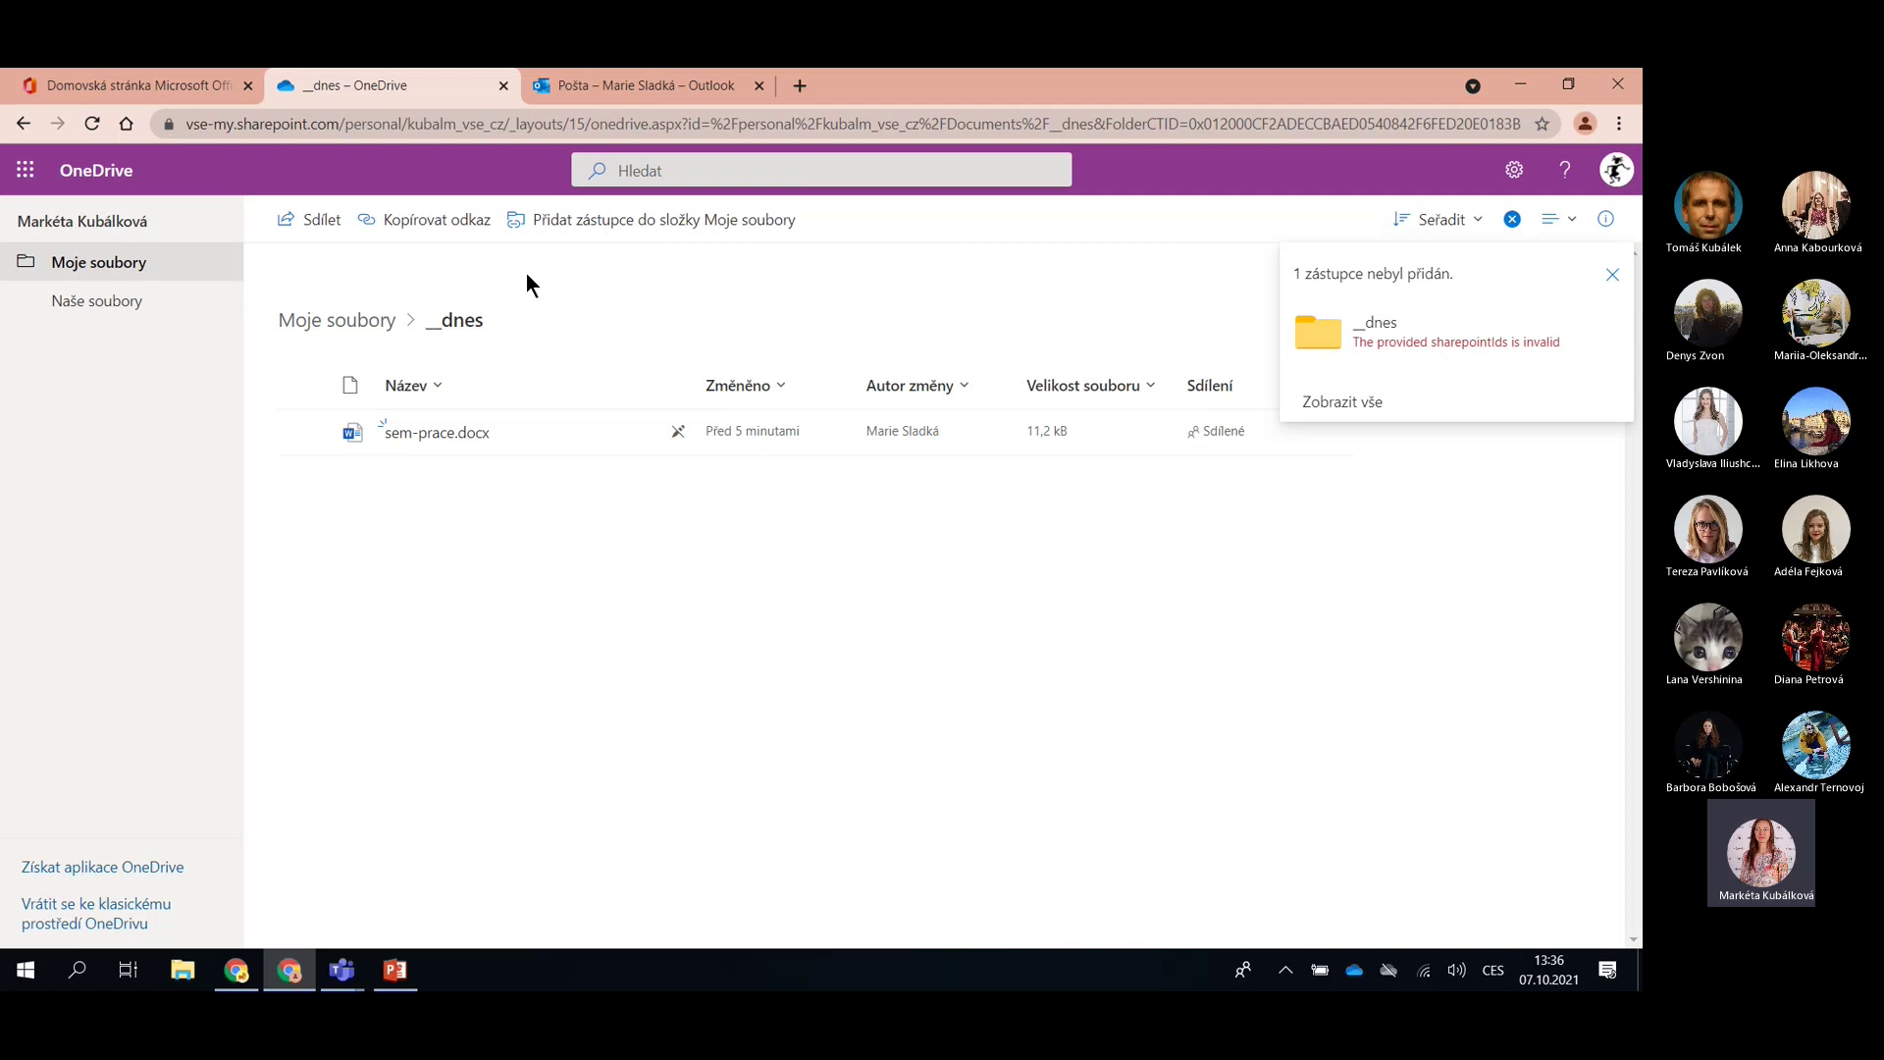
# Close sem-prace.docx in the owner's browser window and minimize the recipient's window to expose the presentation beside the owner's OneDrive
pyautogui.hotkey('alt', 'Tab')
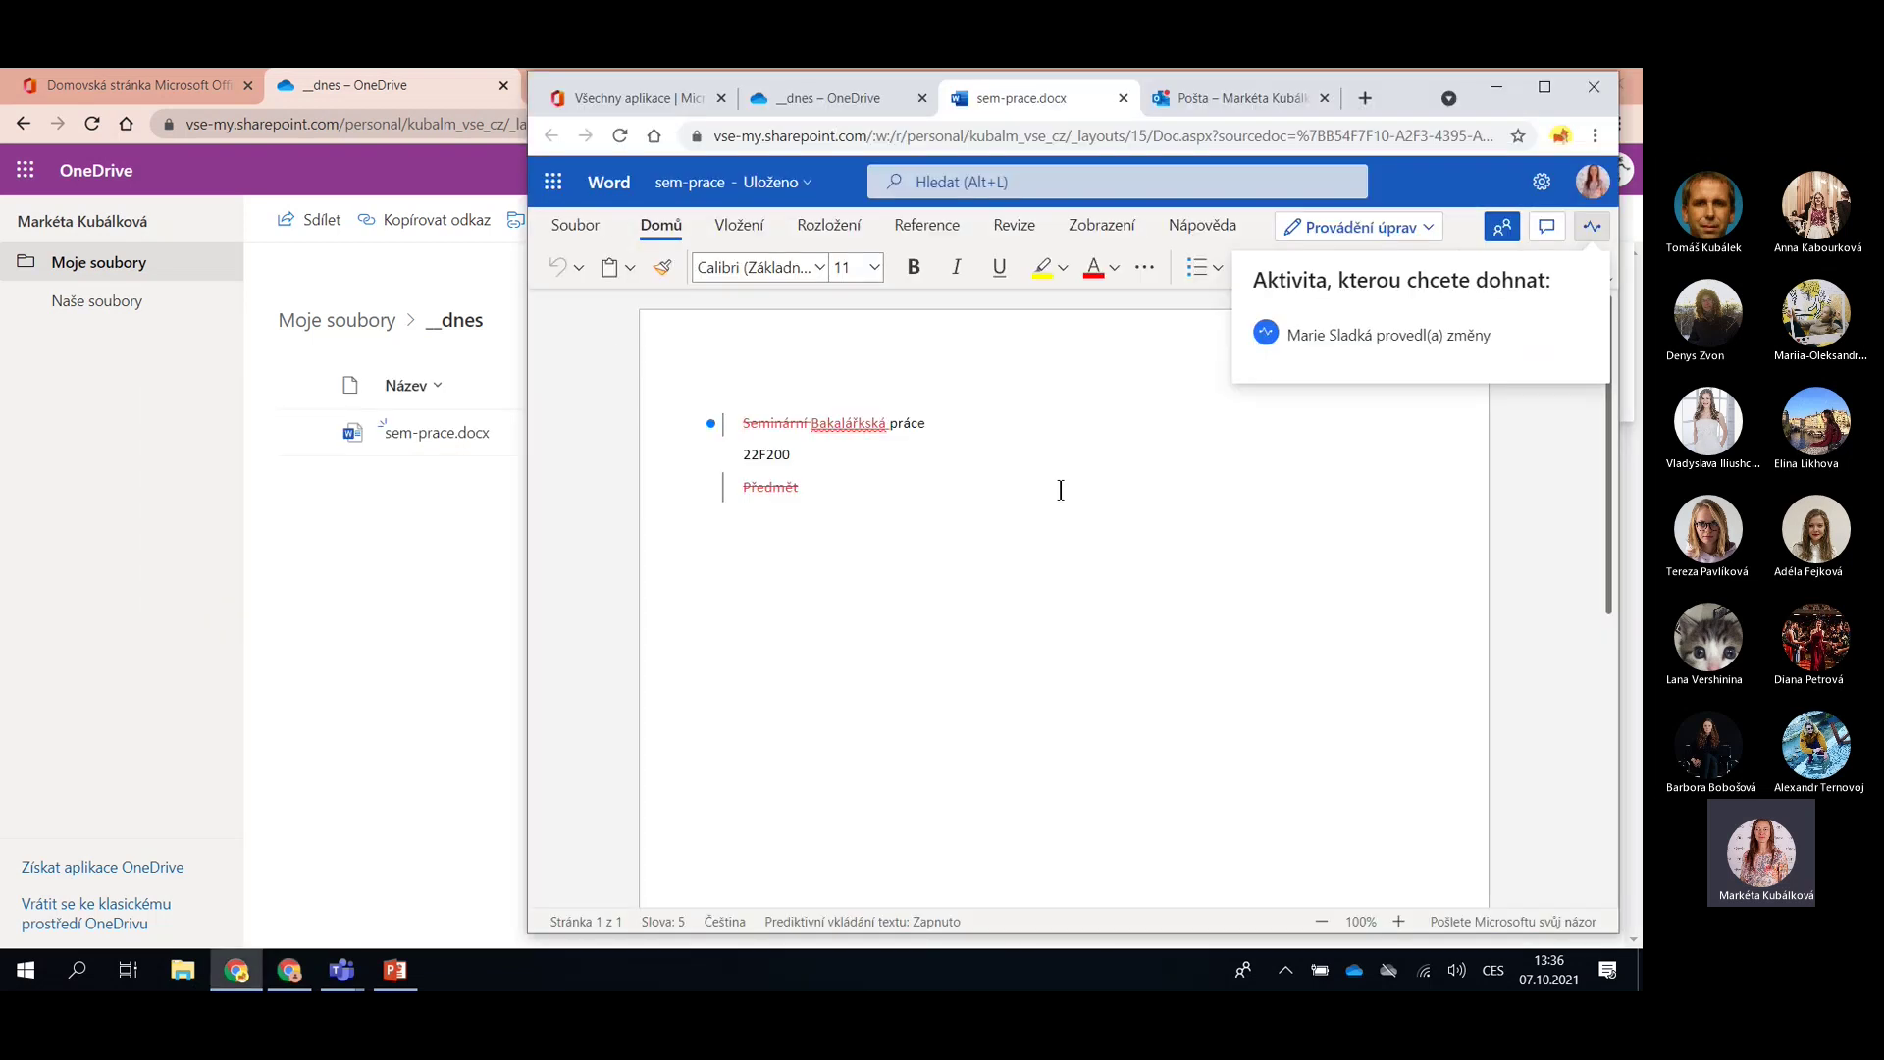
pyautogui.click(1122, 98)
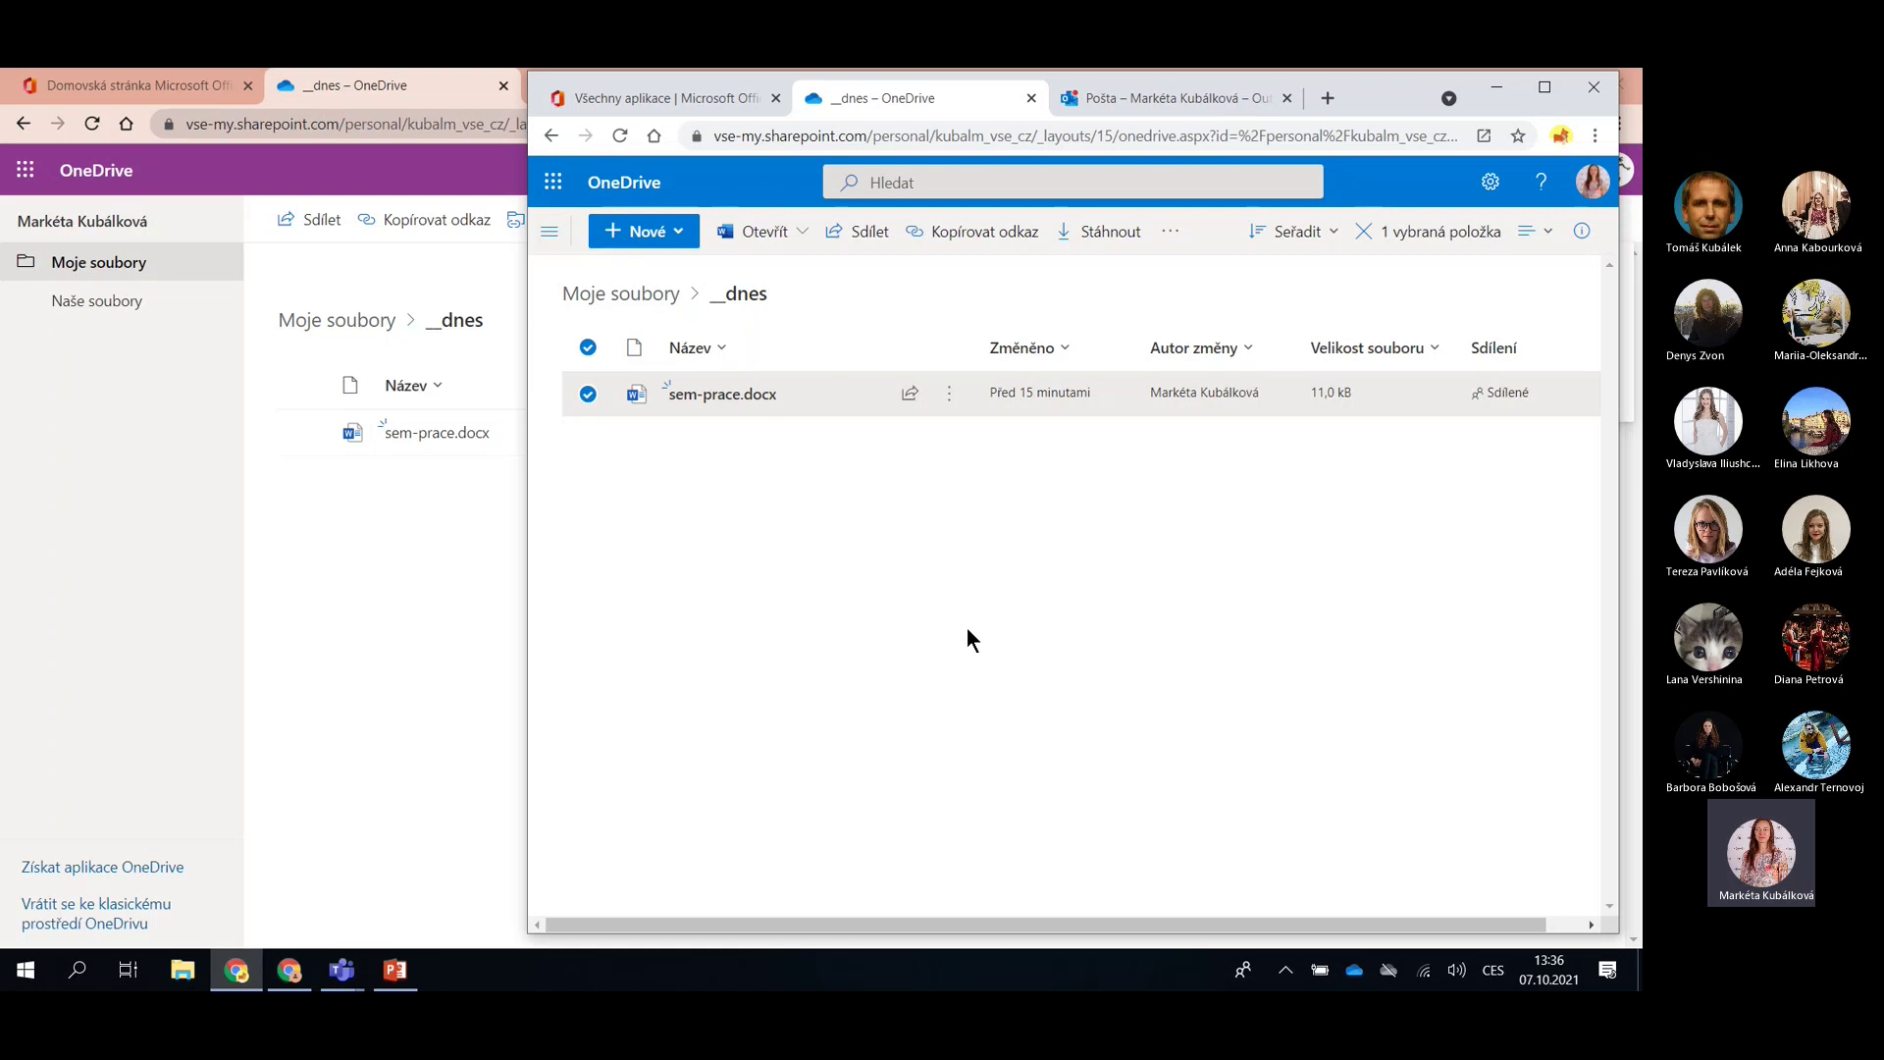
pyautogui.click(321, 598)
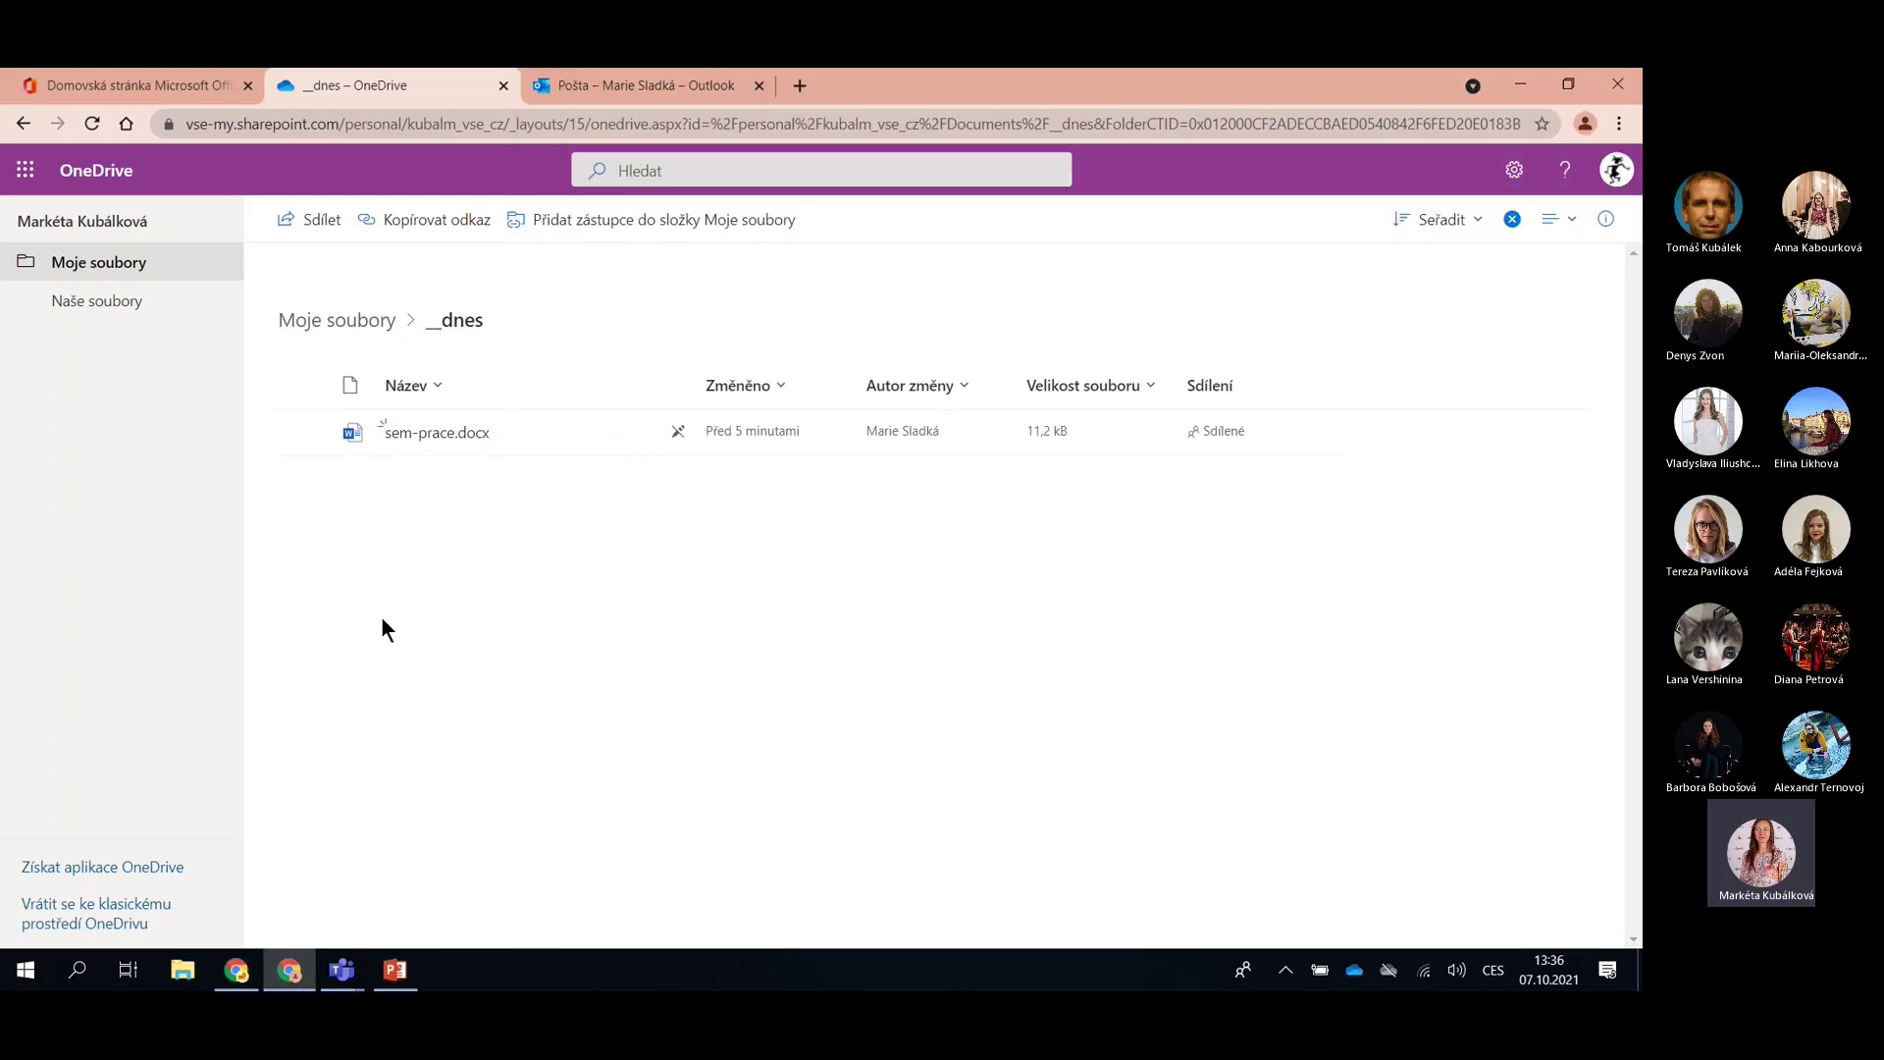
pyautogui.click(1519, 85)
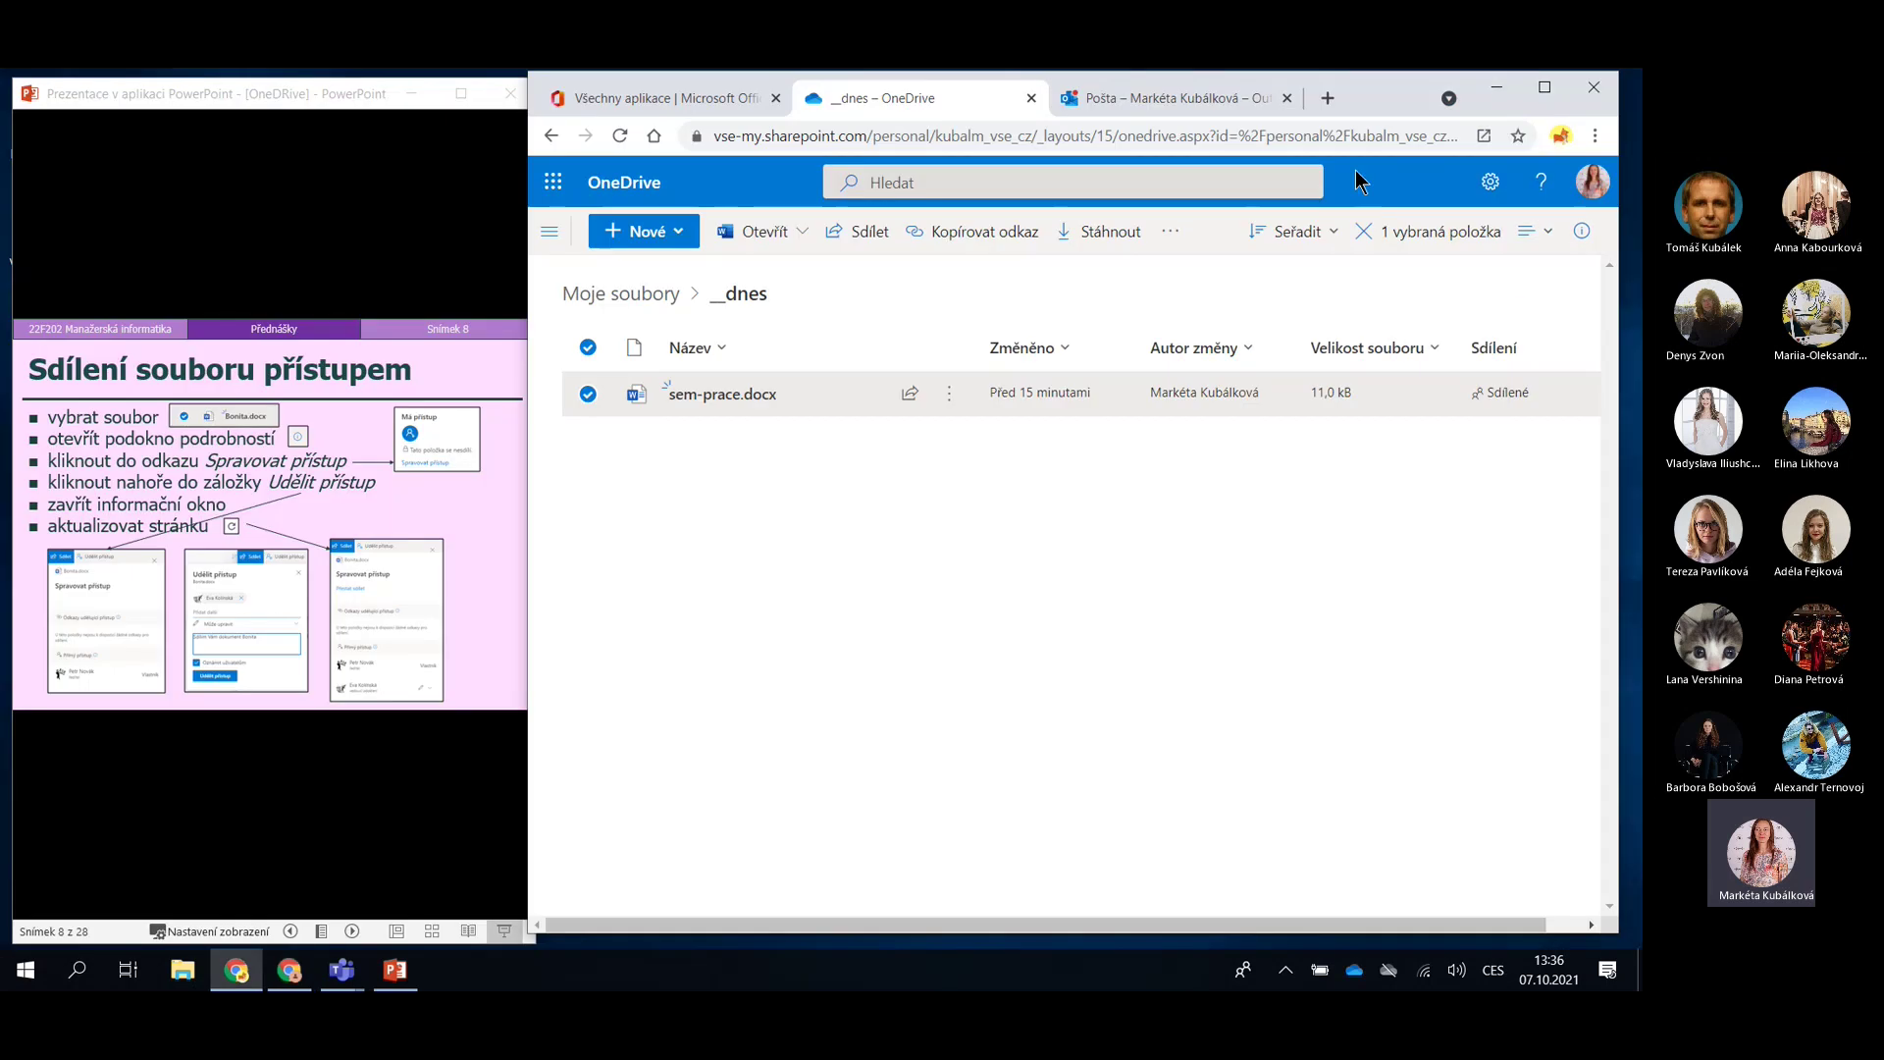
pyautogui.moveTo(1364, 108); pyautogui.dragTo(1391, 100)
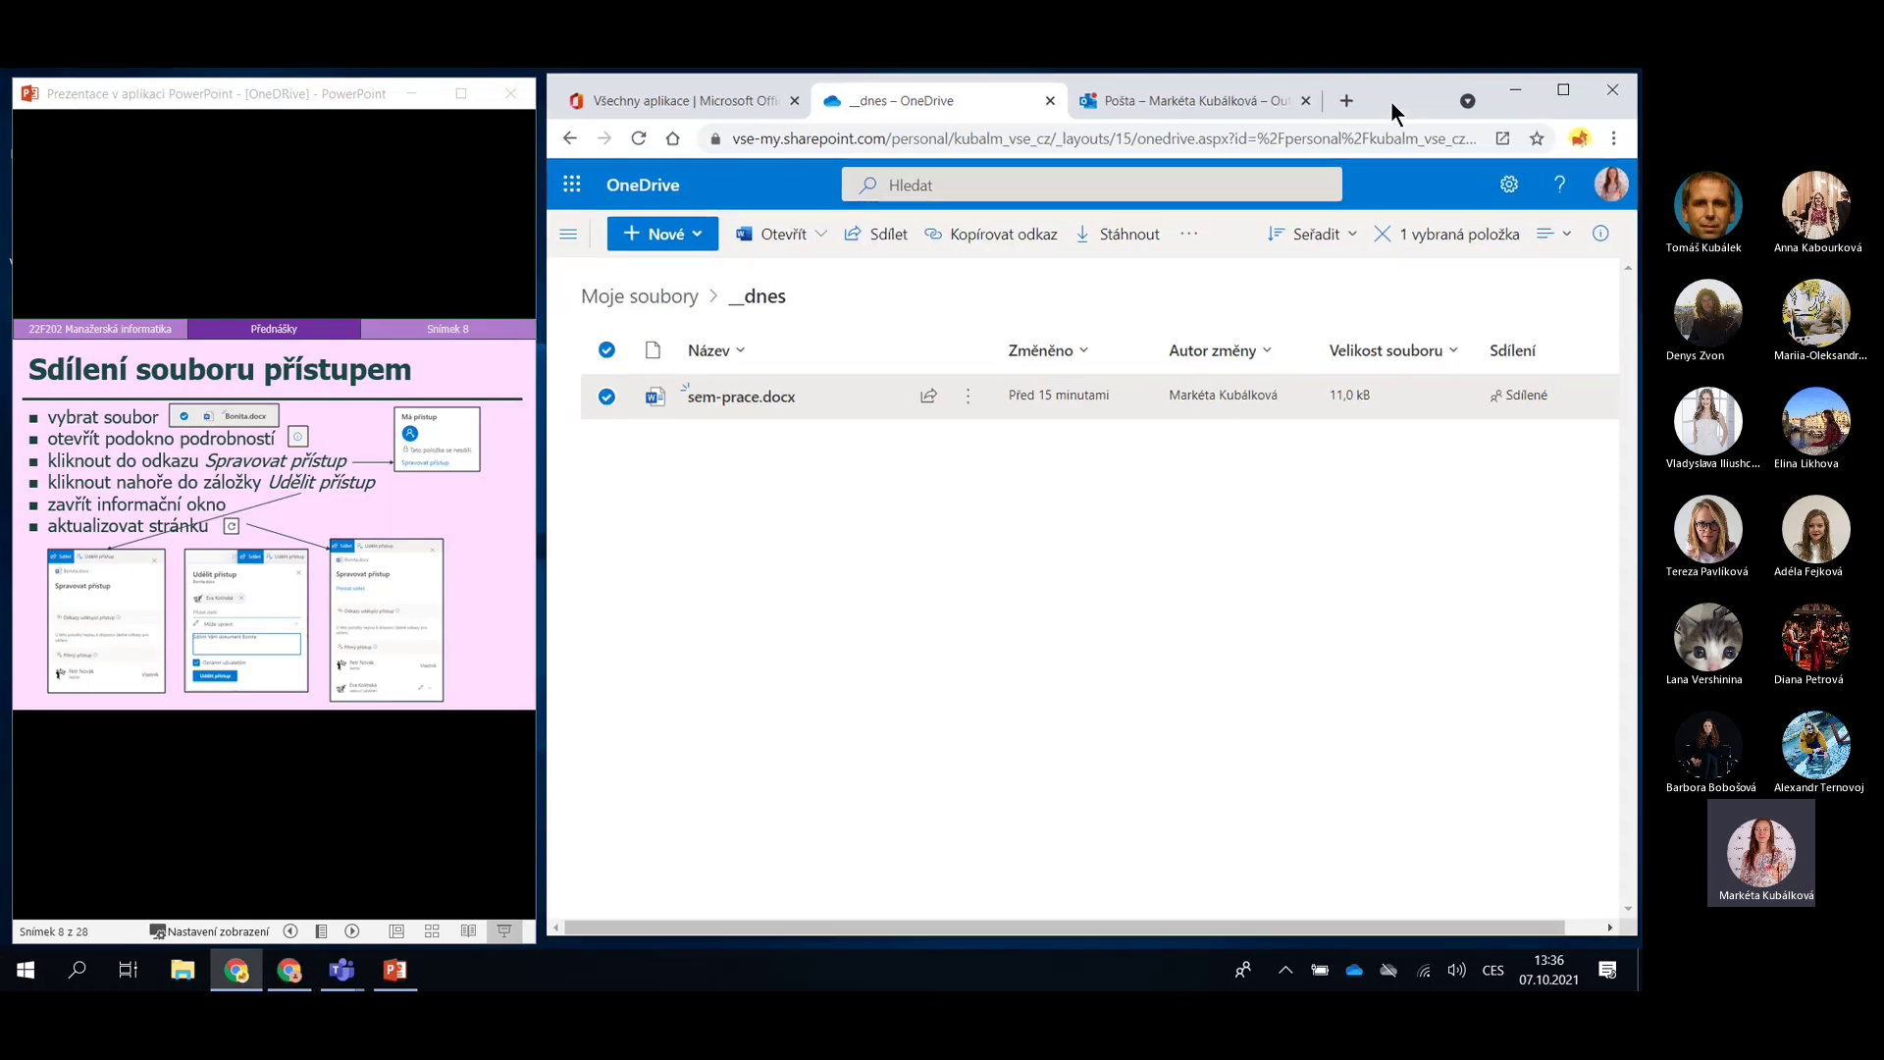
# Advance the OneDrive presentation in PowerPoint to slide 11 about shared files (Sdílené s vámi/Sdíleno vámi)
pyautogui.click(359, 938)
pyautogui.click(359, 938)
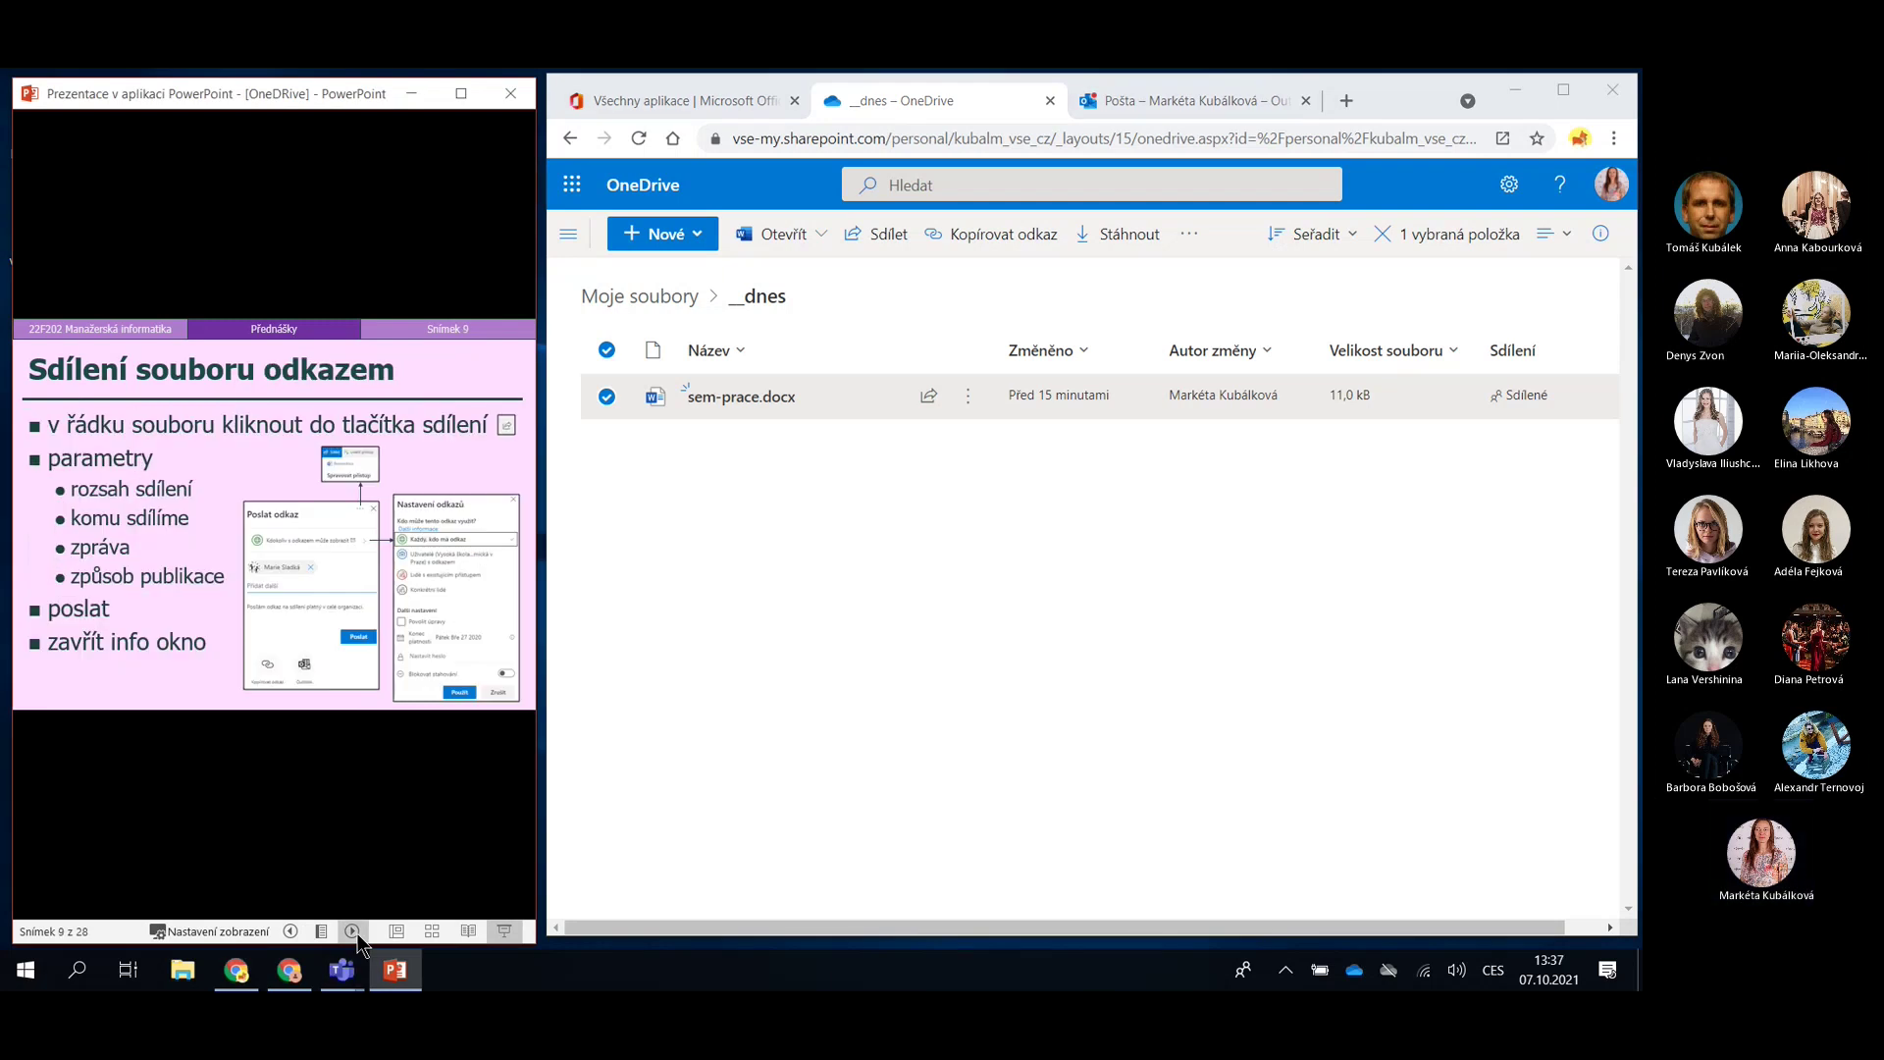
pyautogui.press('pagedown')
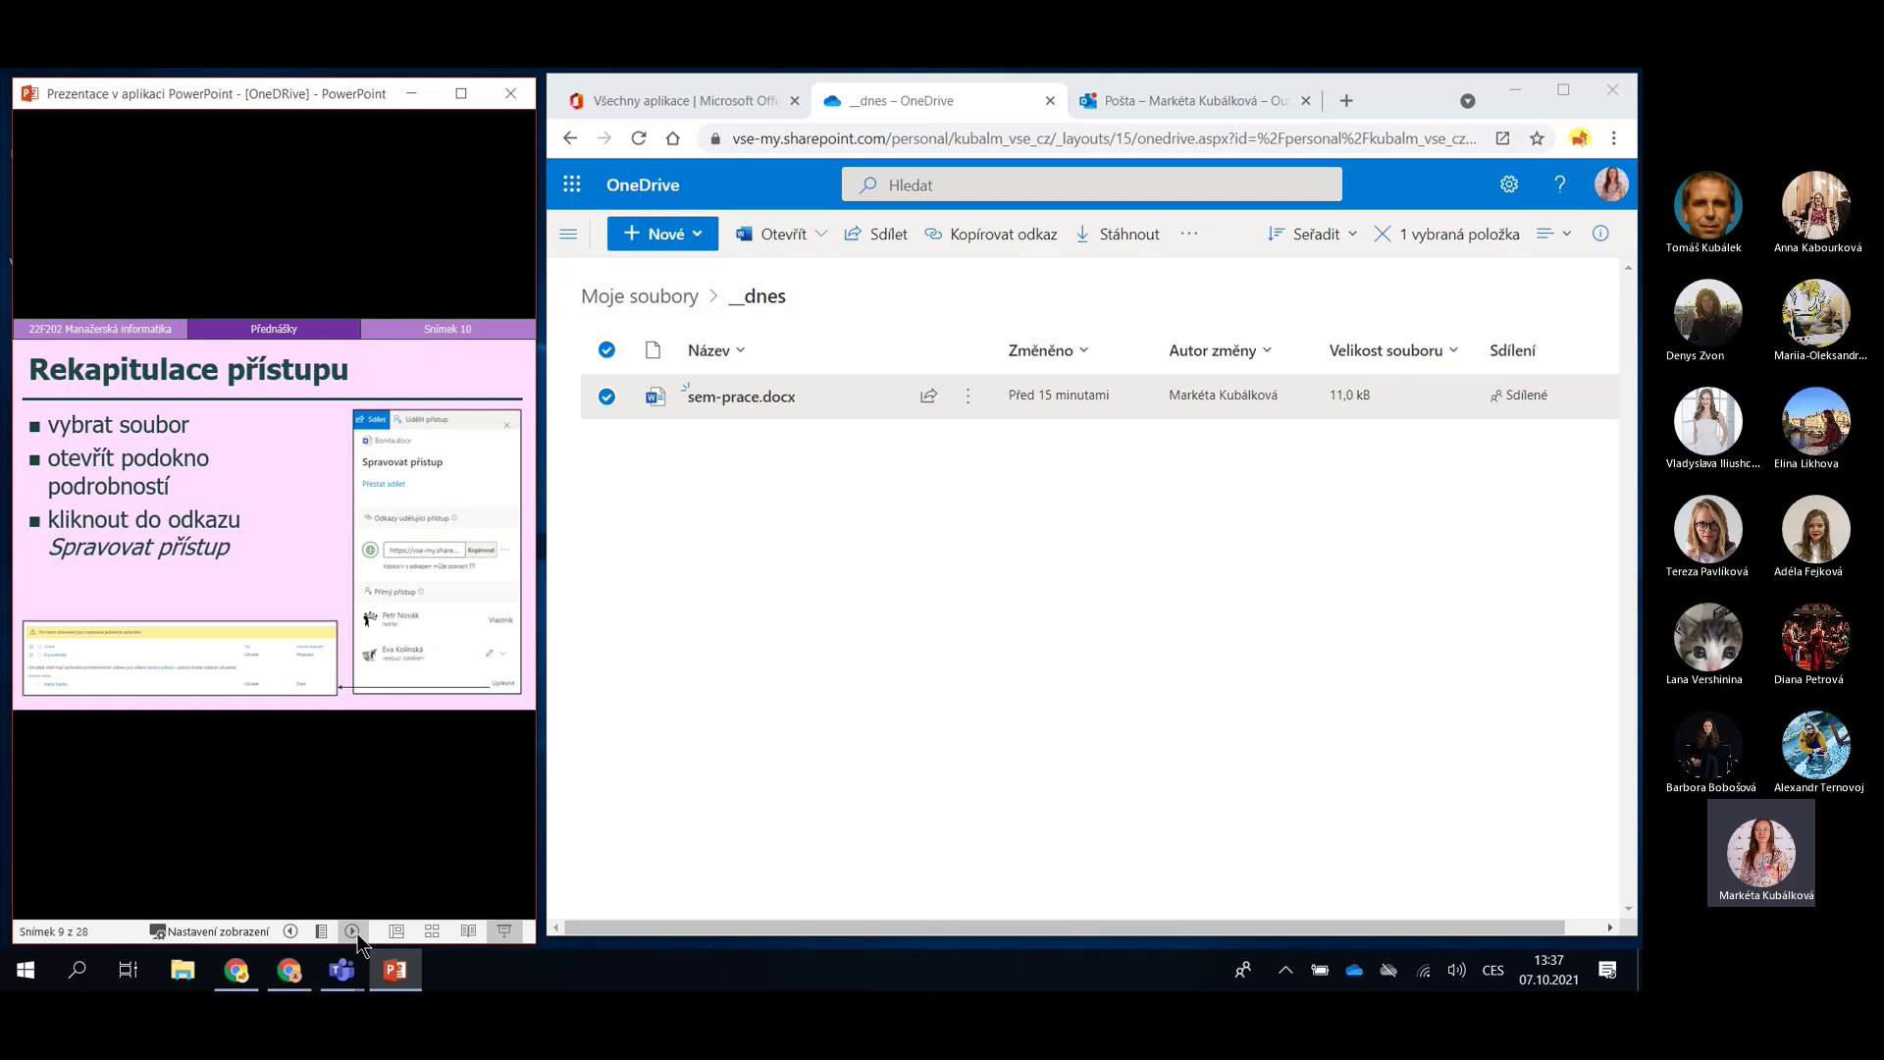
pyautogui.click(357, 935)
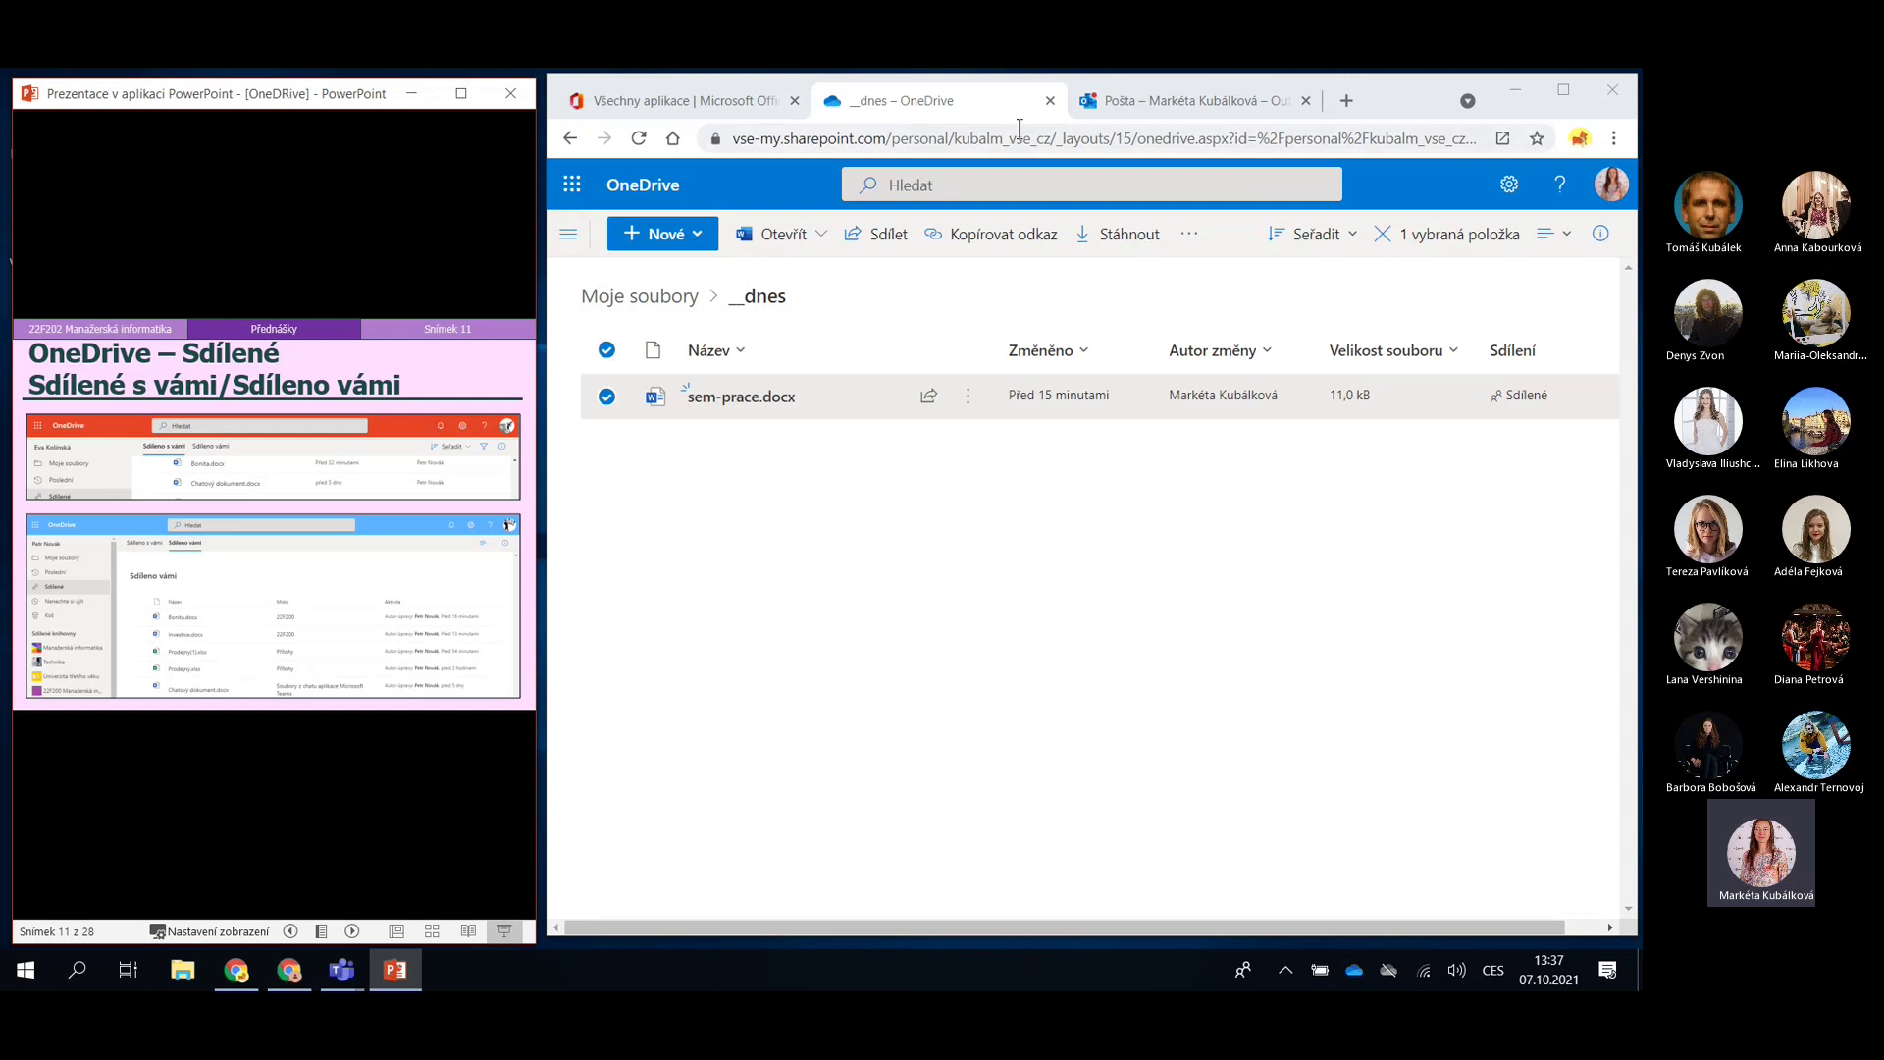
# Maximize the owner's OneDrive window and view My files (Moje soubory) and the recent files (Poslední)
pyautogui.click(1564, 90)
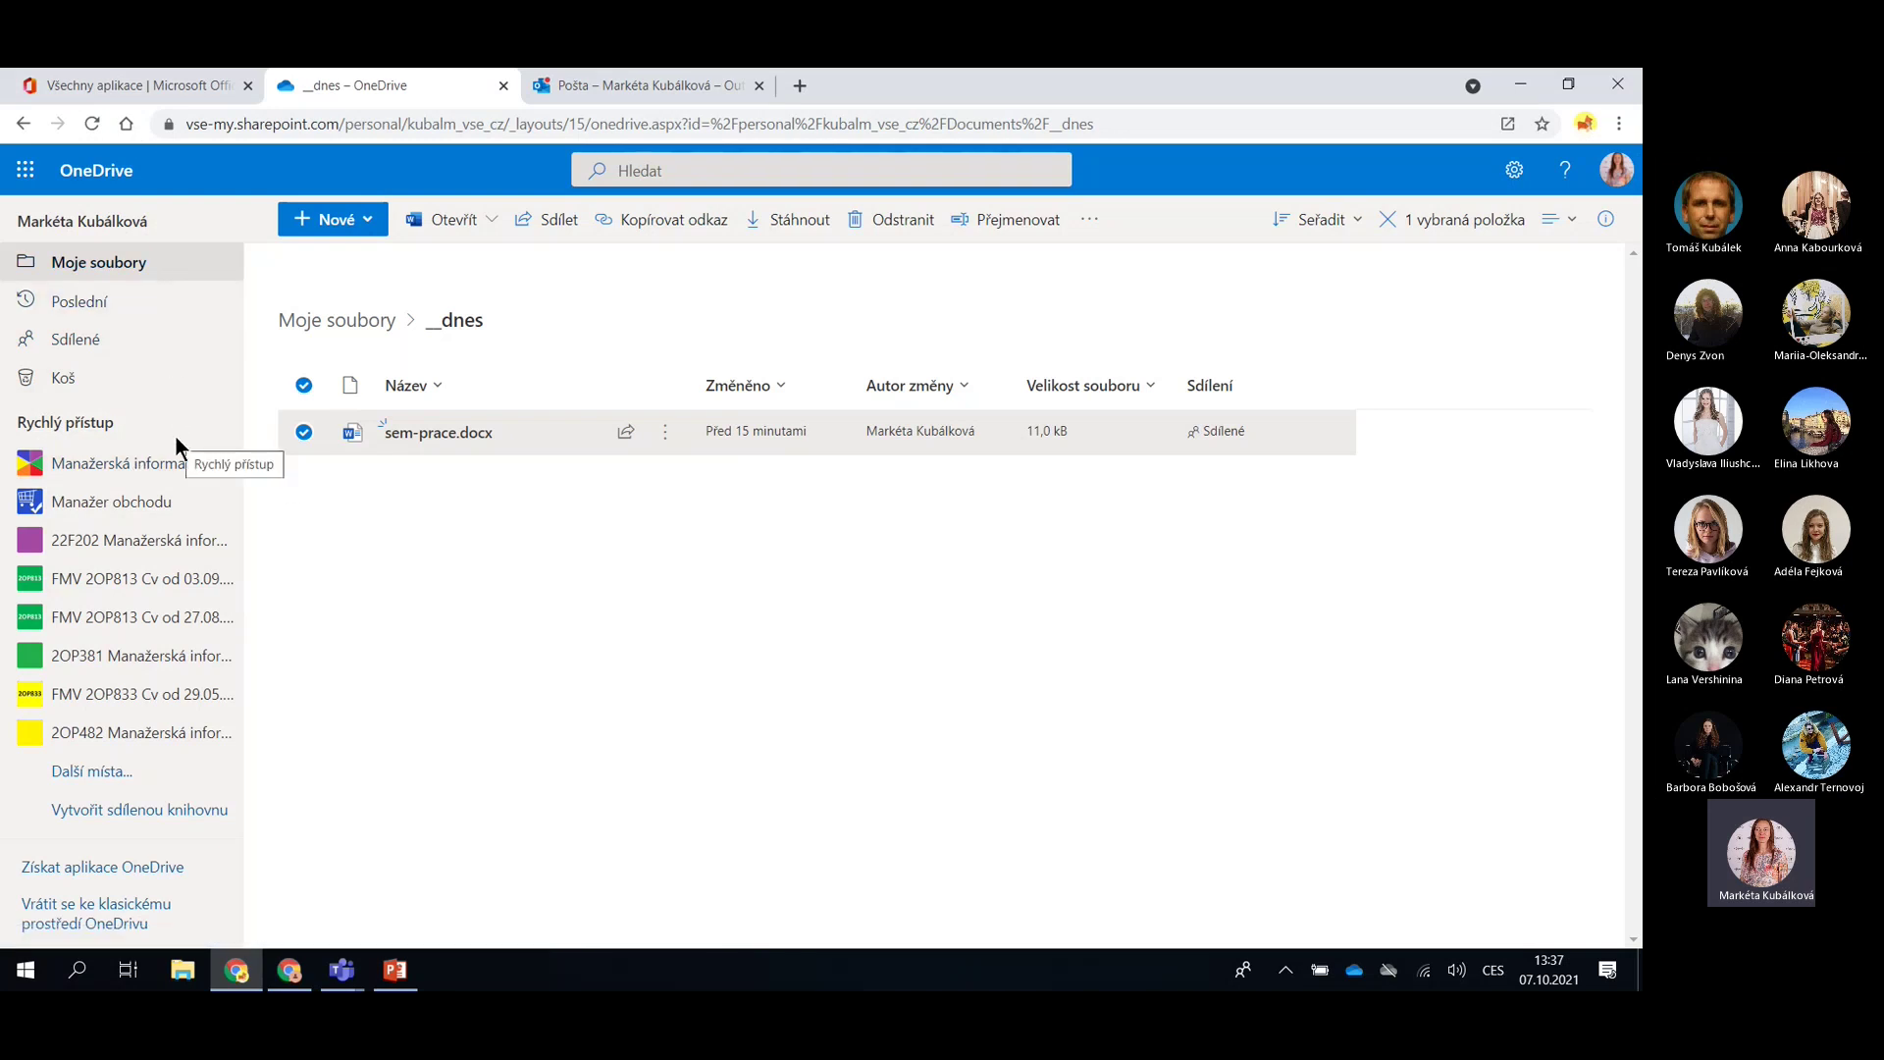
pyautogui.click(145, 261)
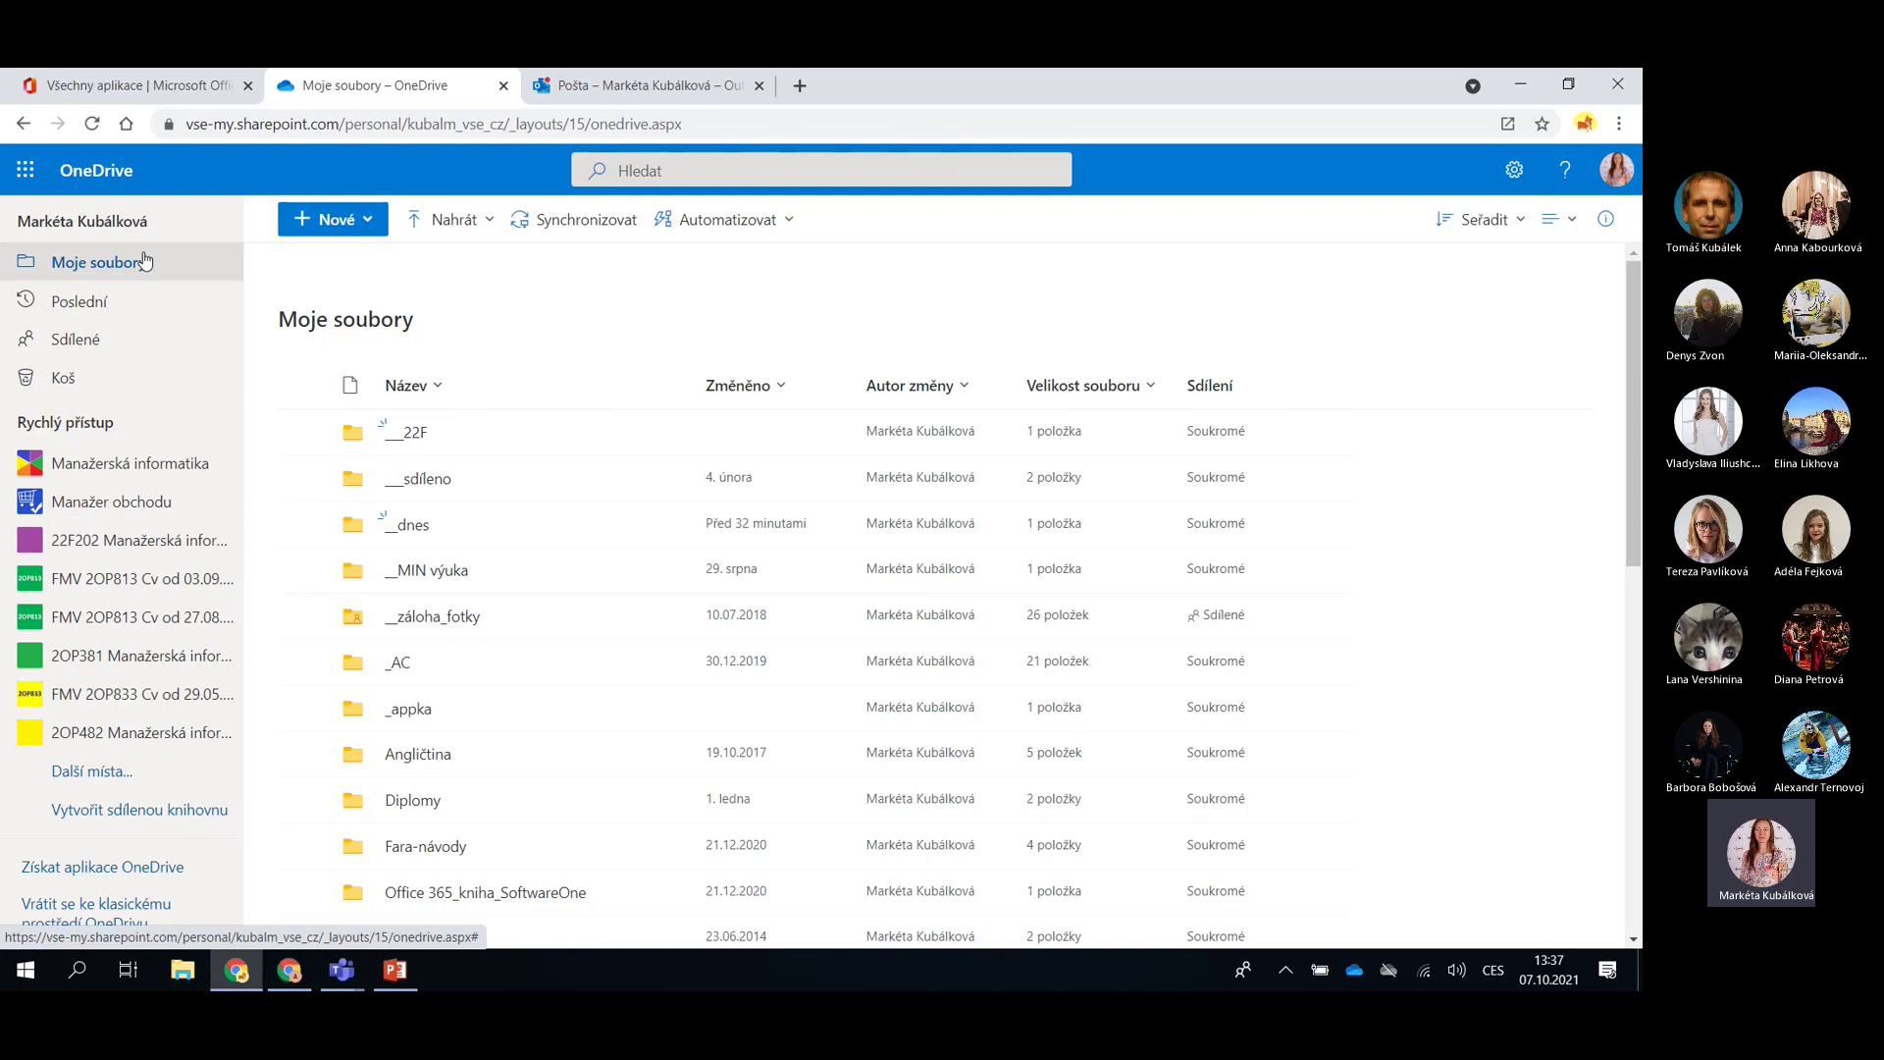
pyautogui.click(143, 314)
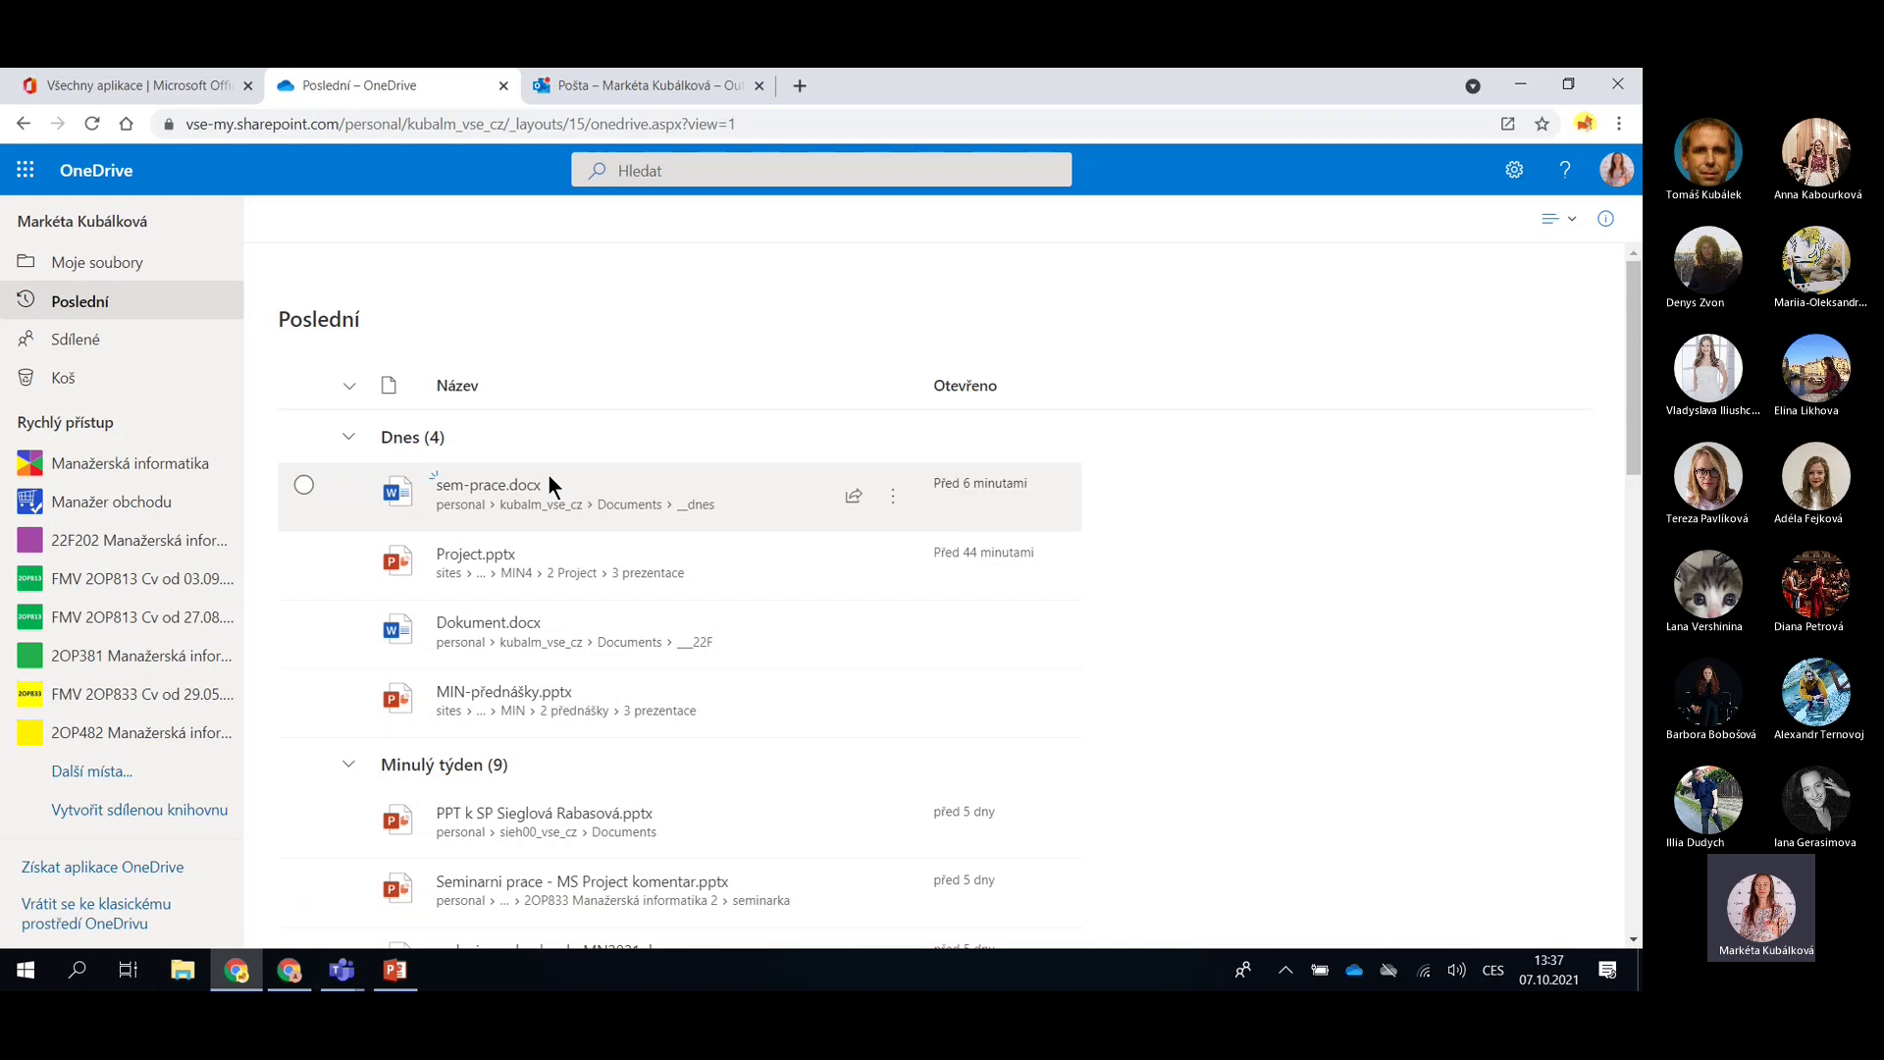
# Show the shared files in the owner's OneDrive and group them by who shared them (Seskupit podle: Sdílí)
pyautogui.click(66, 346)
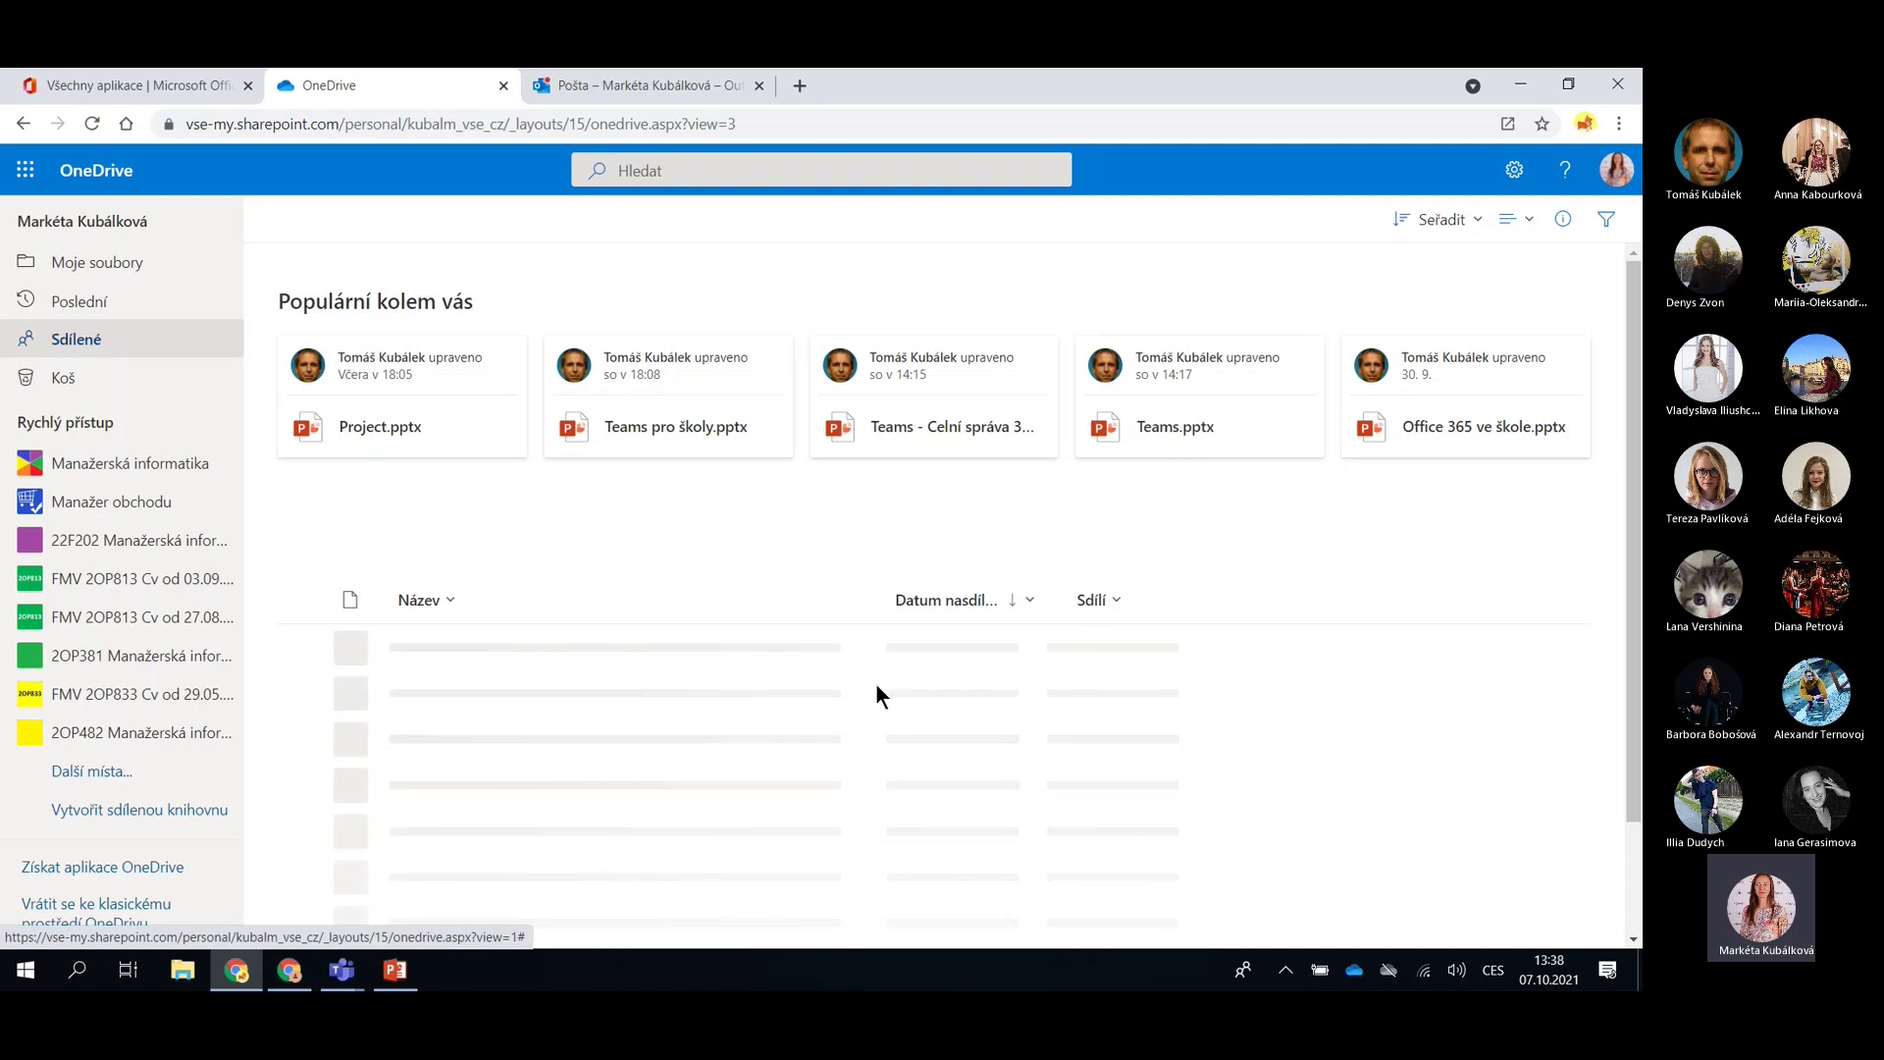
pyautogui.click(1109, 600)
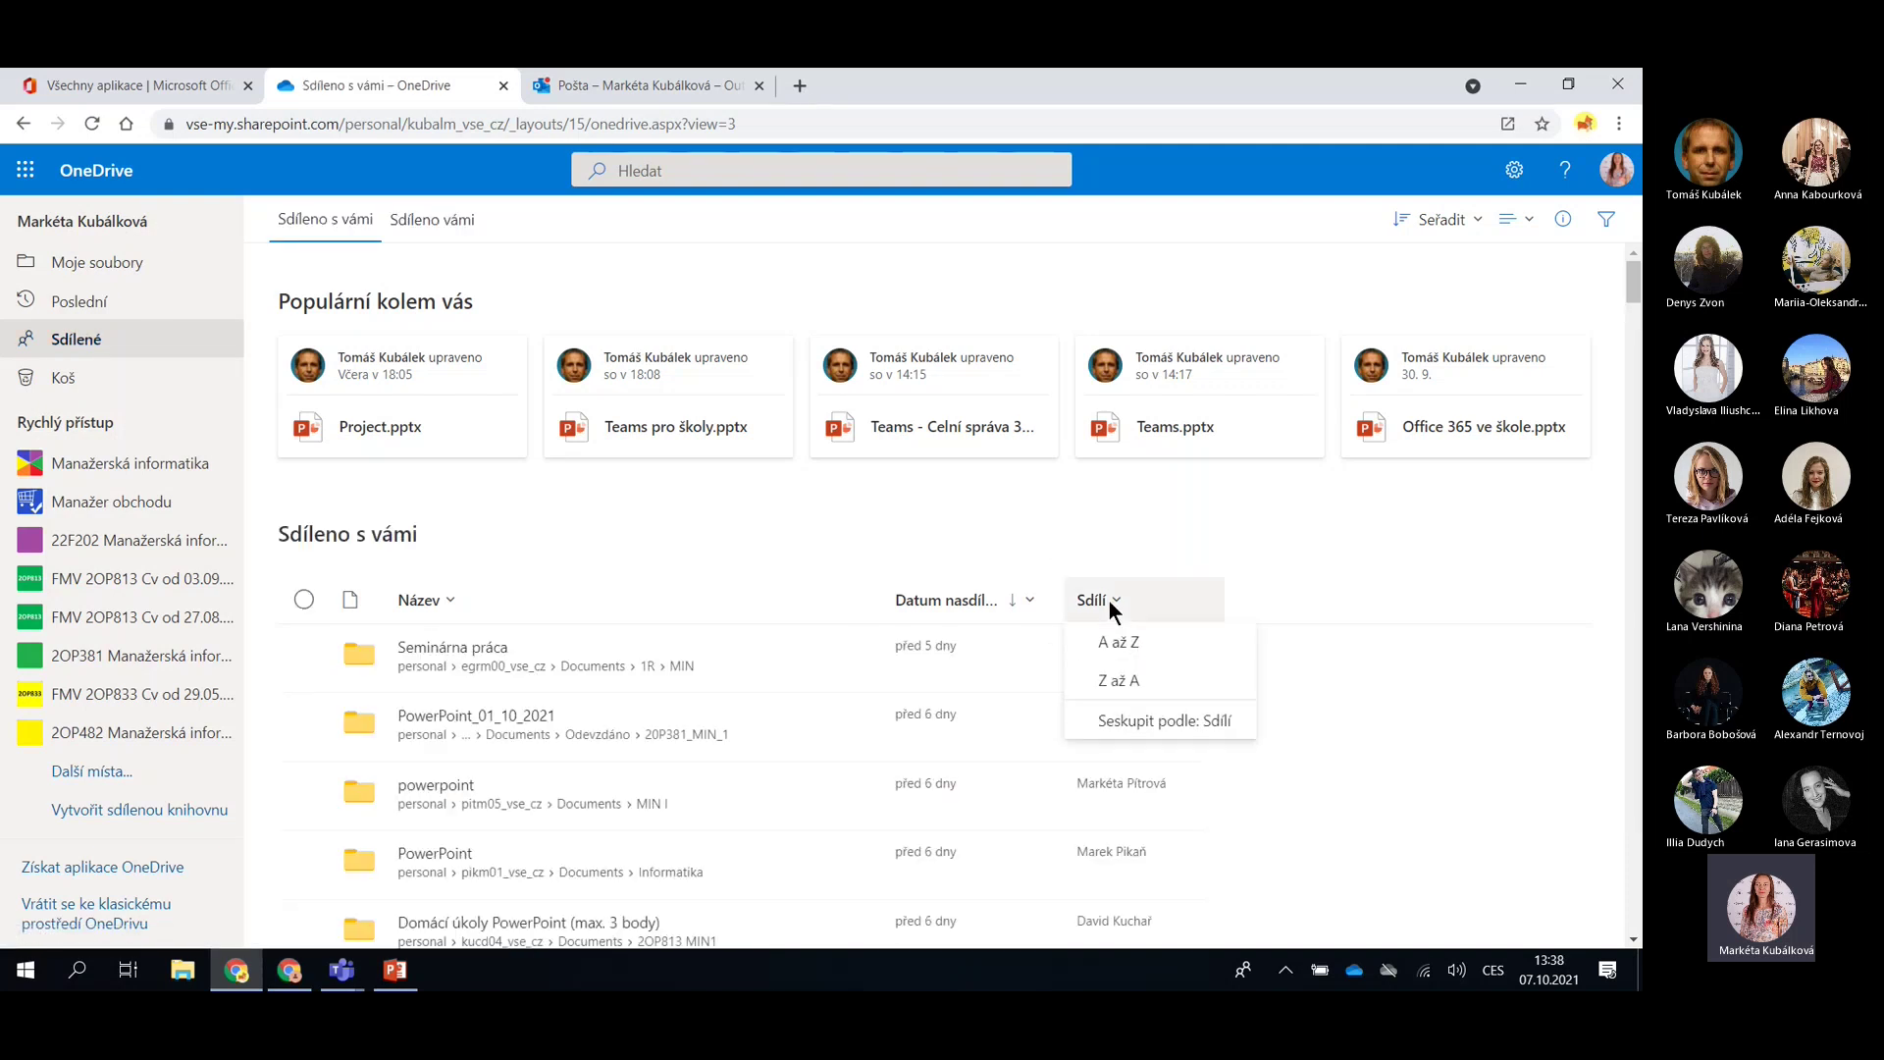
pyautogui.click(1142, 724)
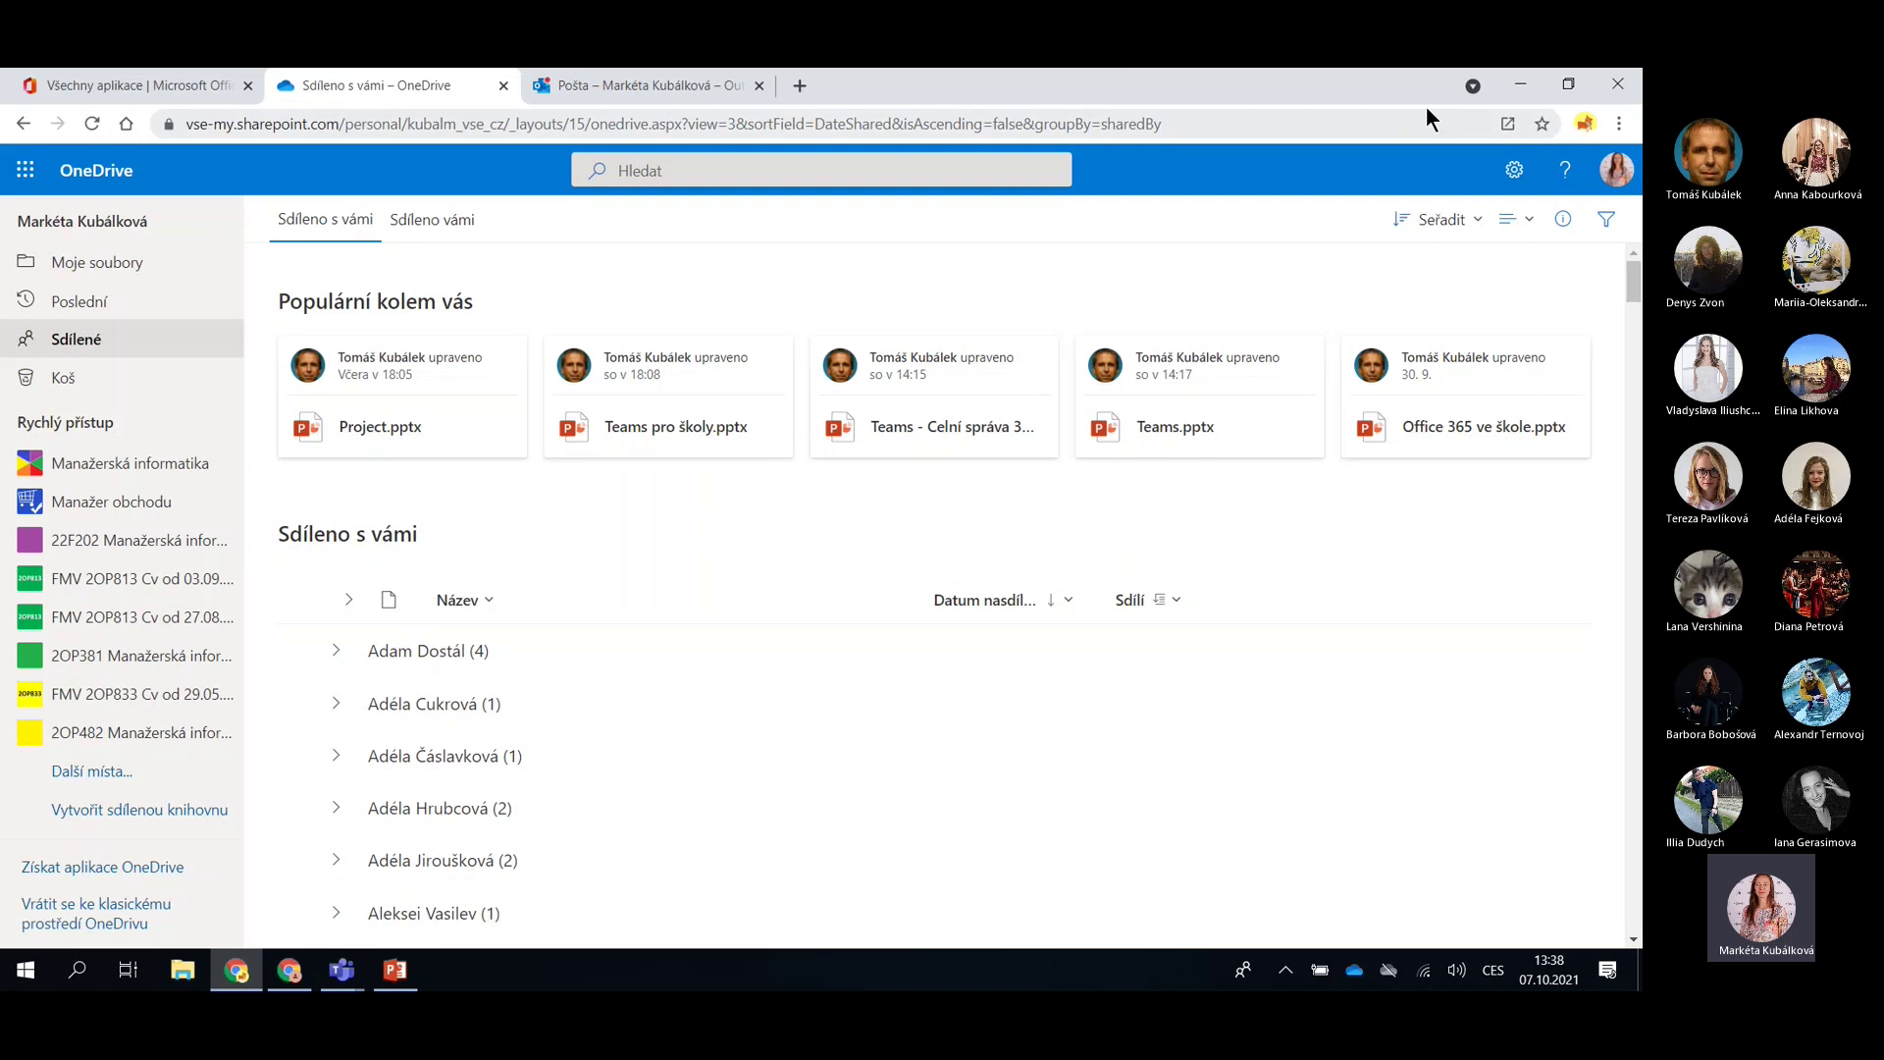
# Advance the PowerPoint presentation to slide 12 (OneDrive – Koš) and return to the maximized OneDrive window
pyautogui.click(1573, 84)
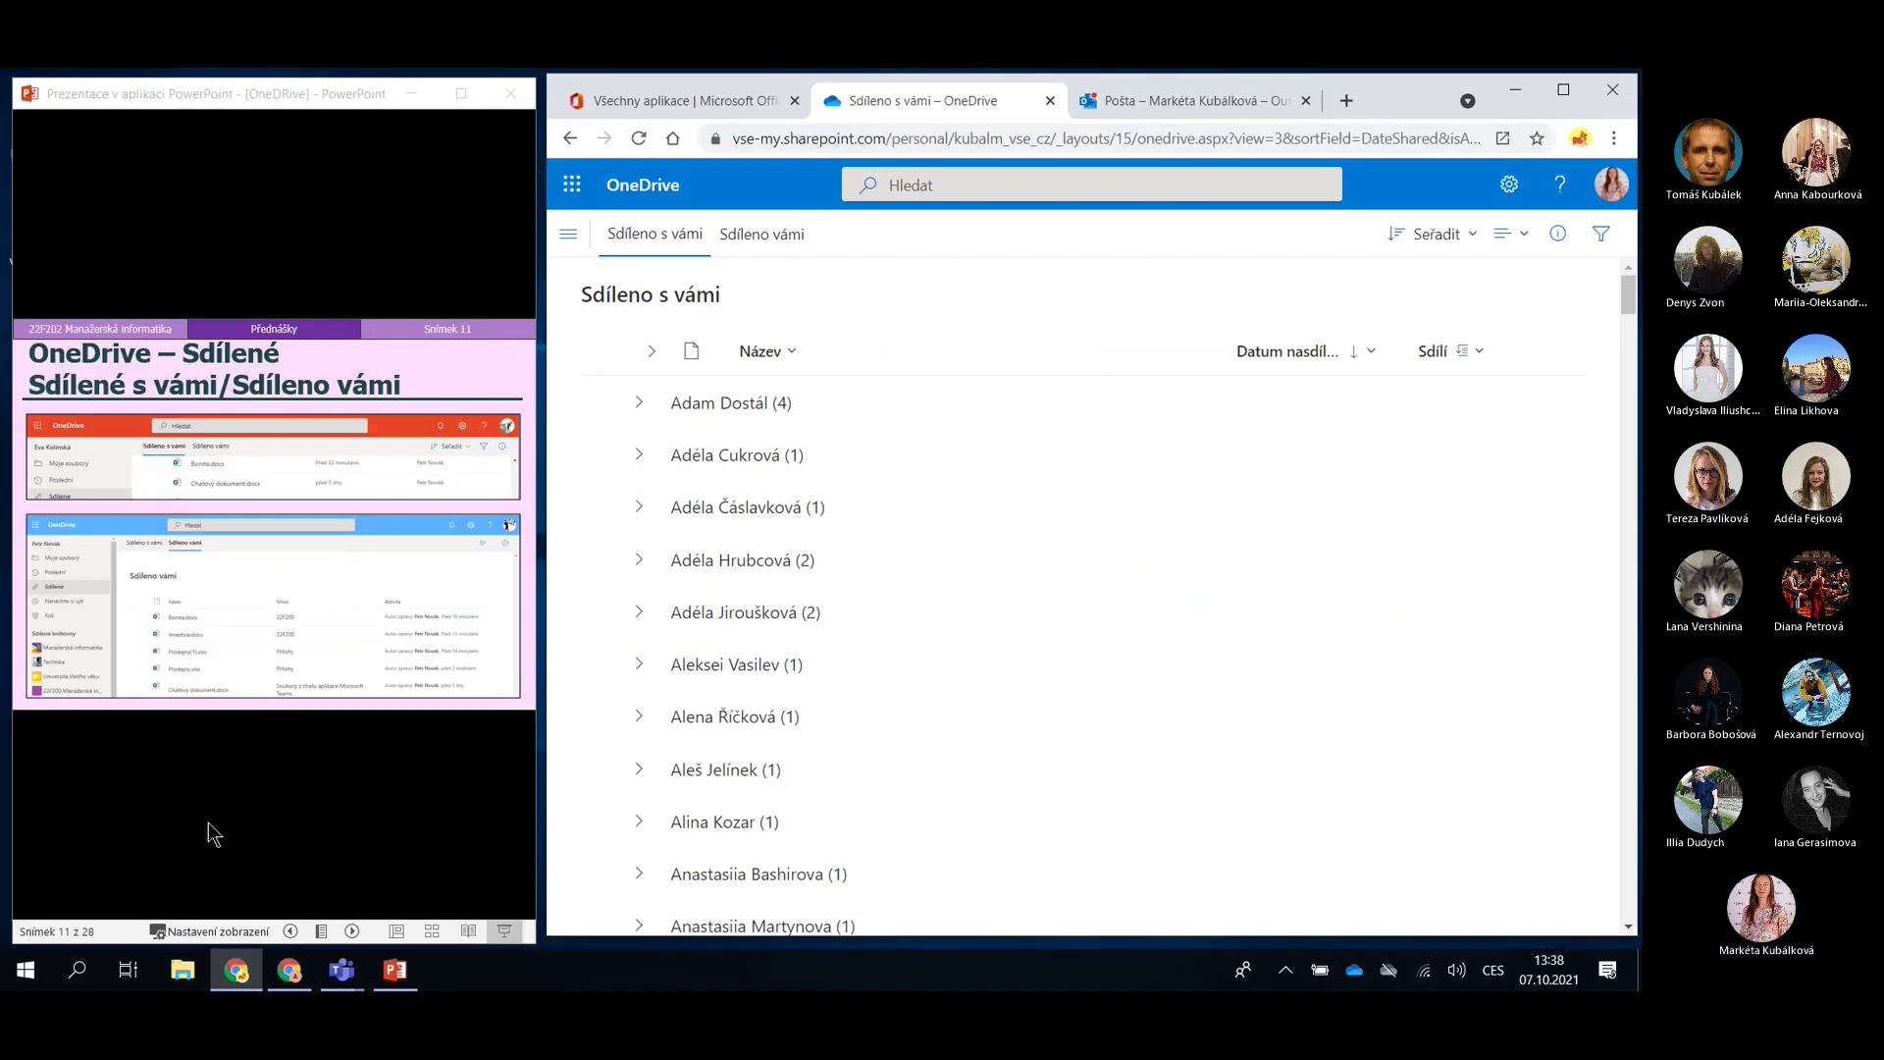
pyautogui.click(353, 932)
pyautogui.click(353, 932)
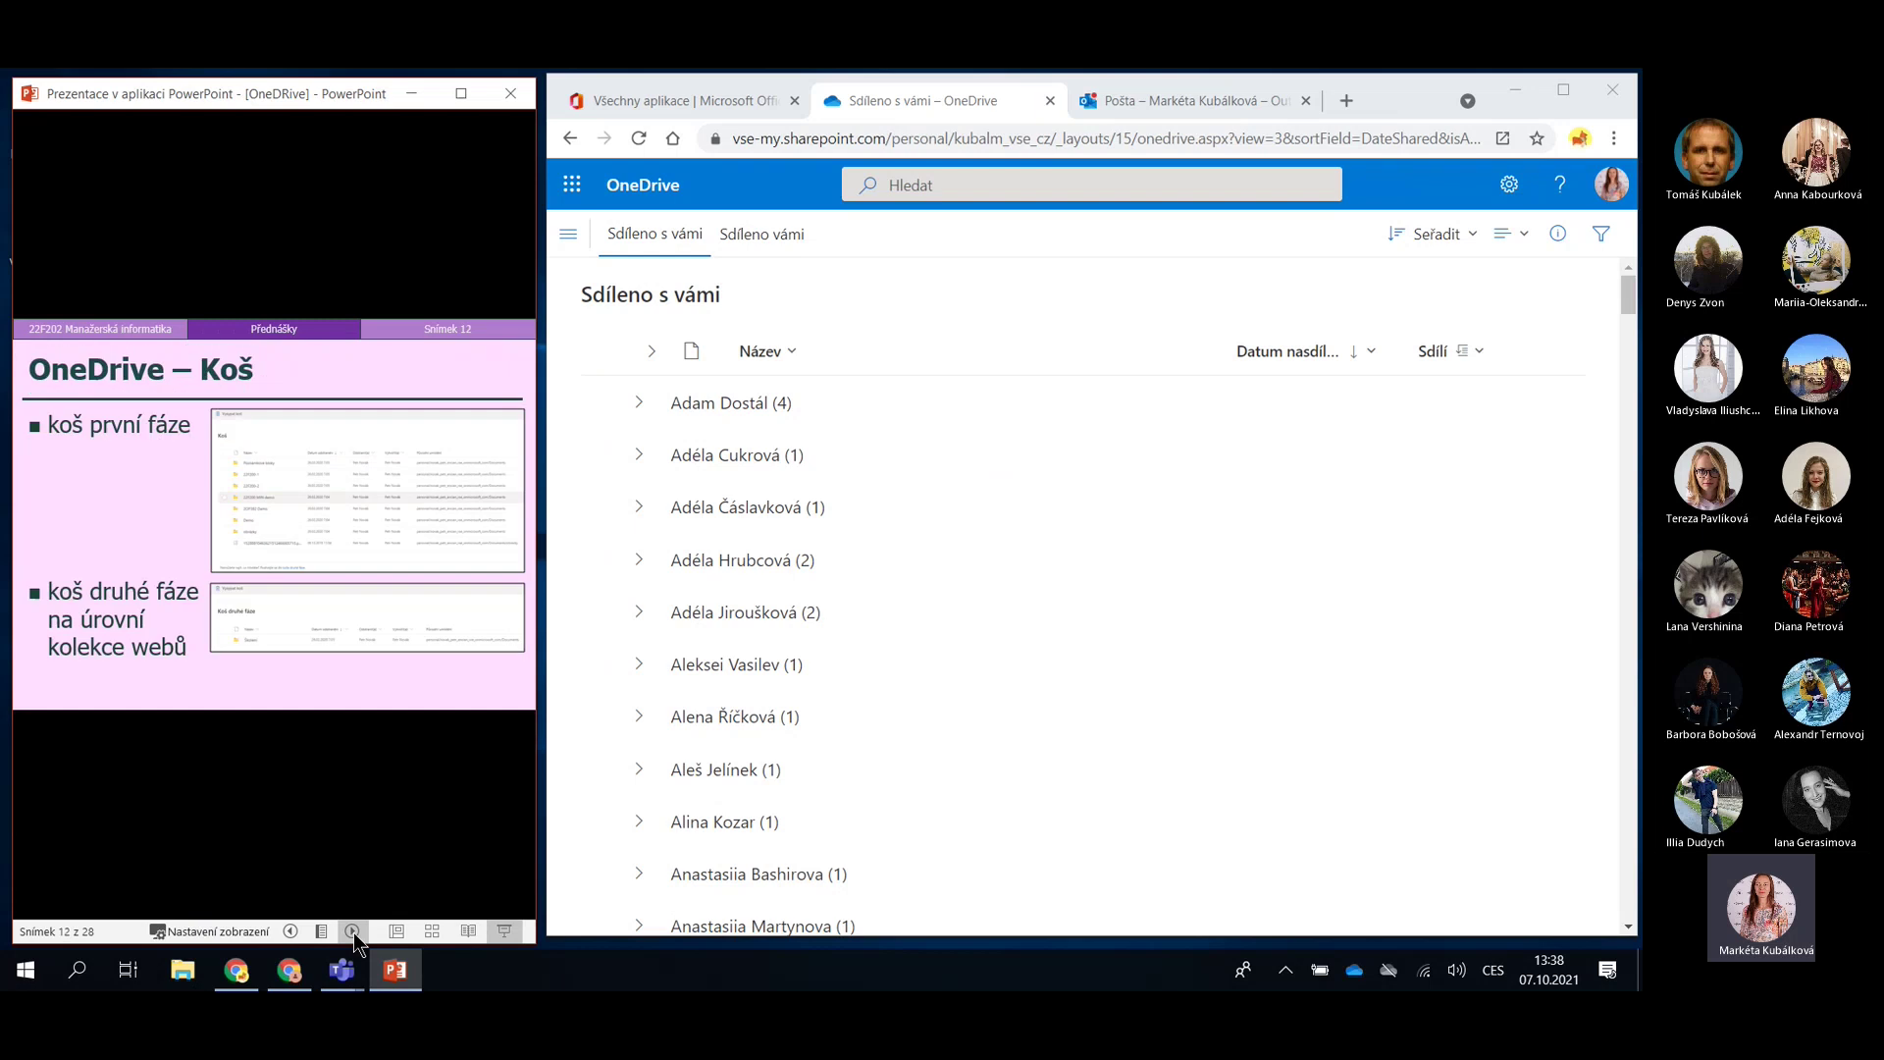
pyautogui.click(1563, 90)
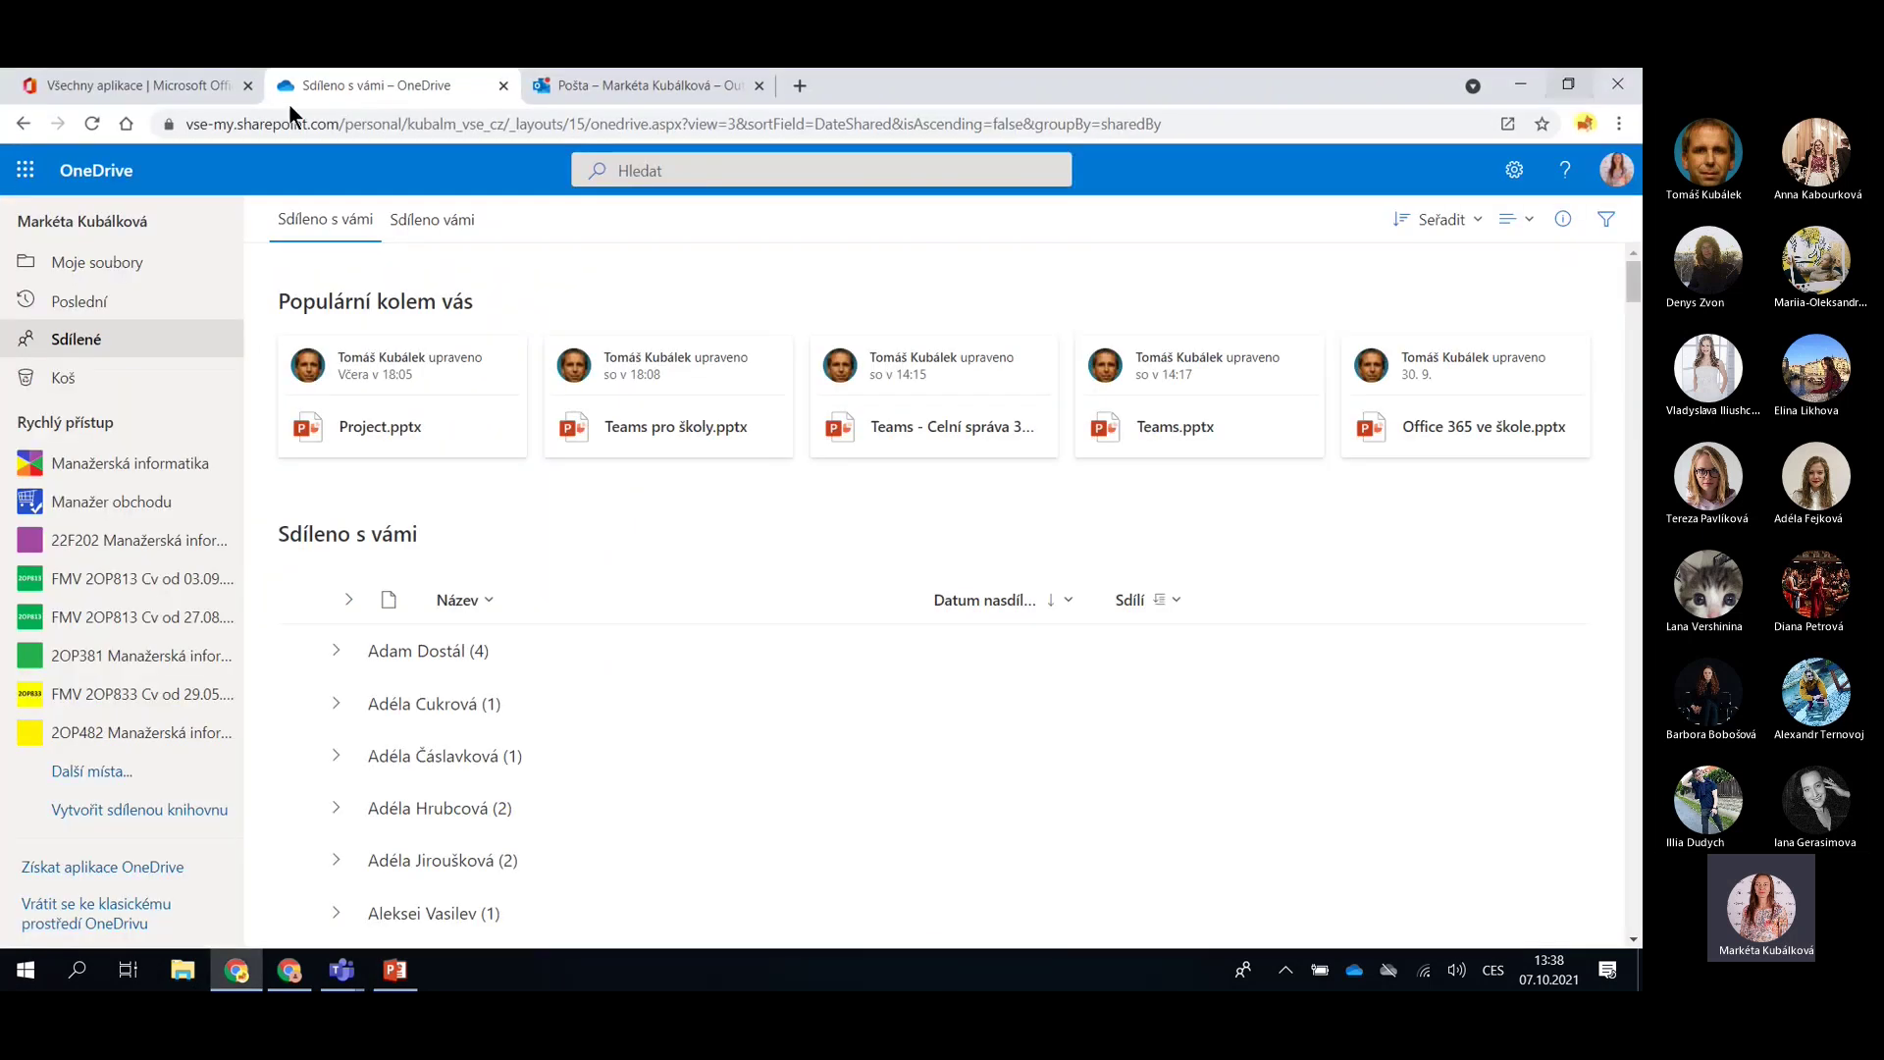
# Open the OneDrive recycle bin (Koš) and briefly select Dokument.docx to view its delete and restore options
pyautogui.click(114, 393)
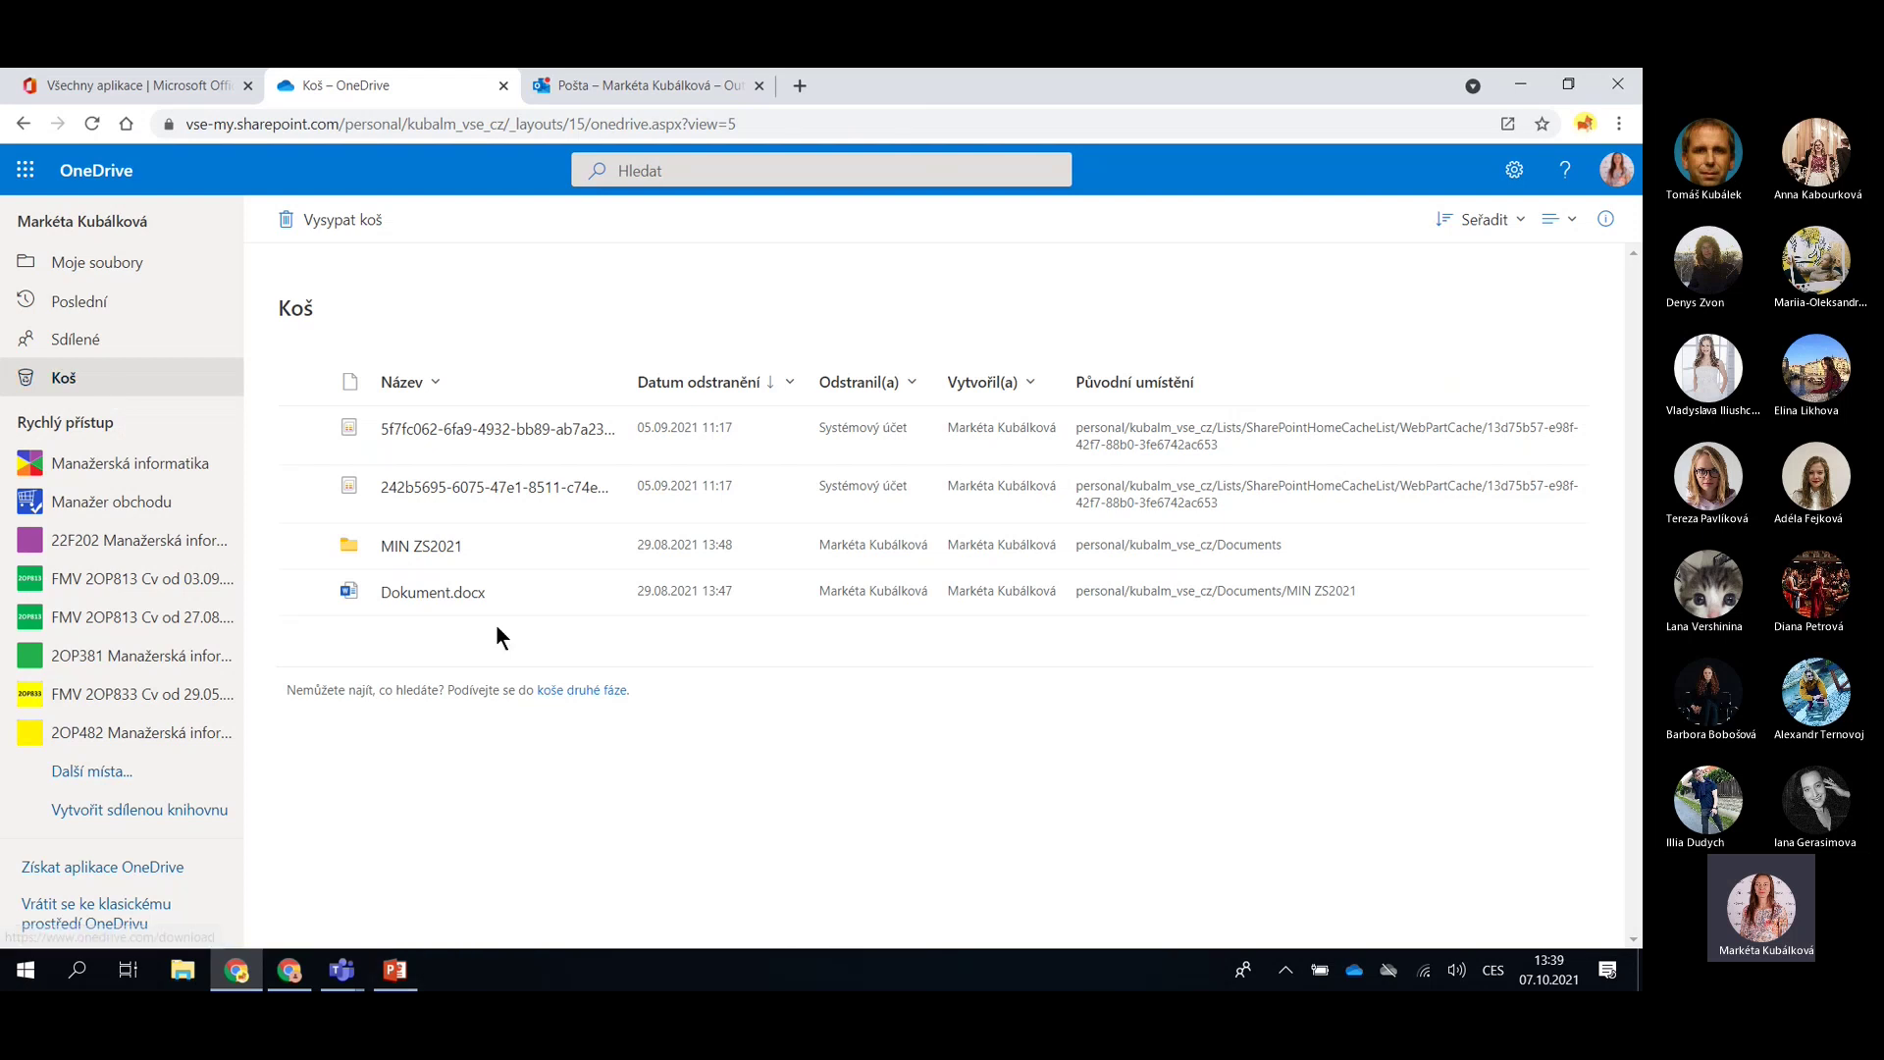
pyautogui.click(304, 591)
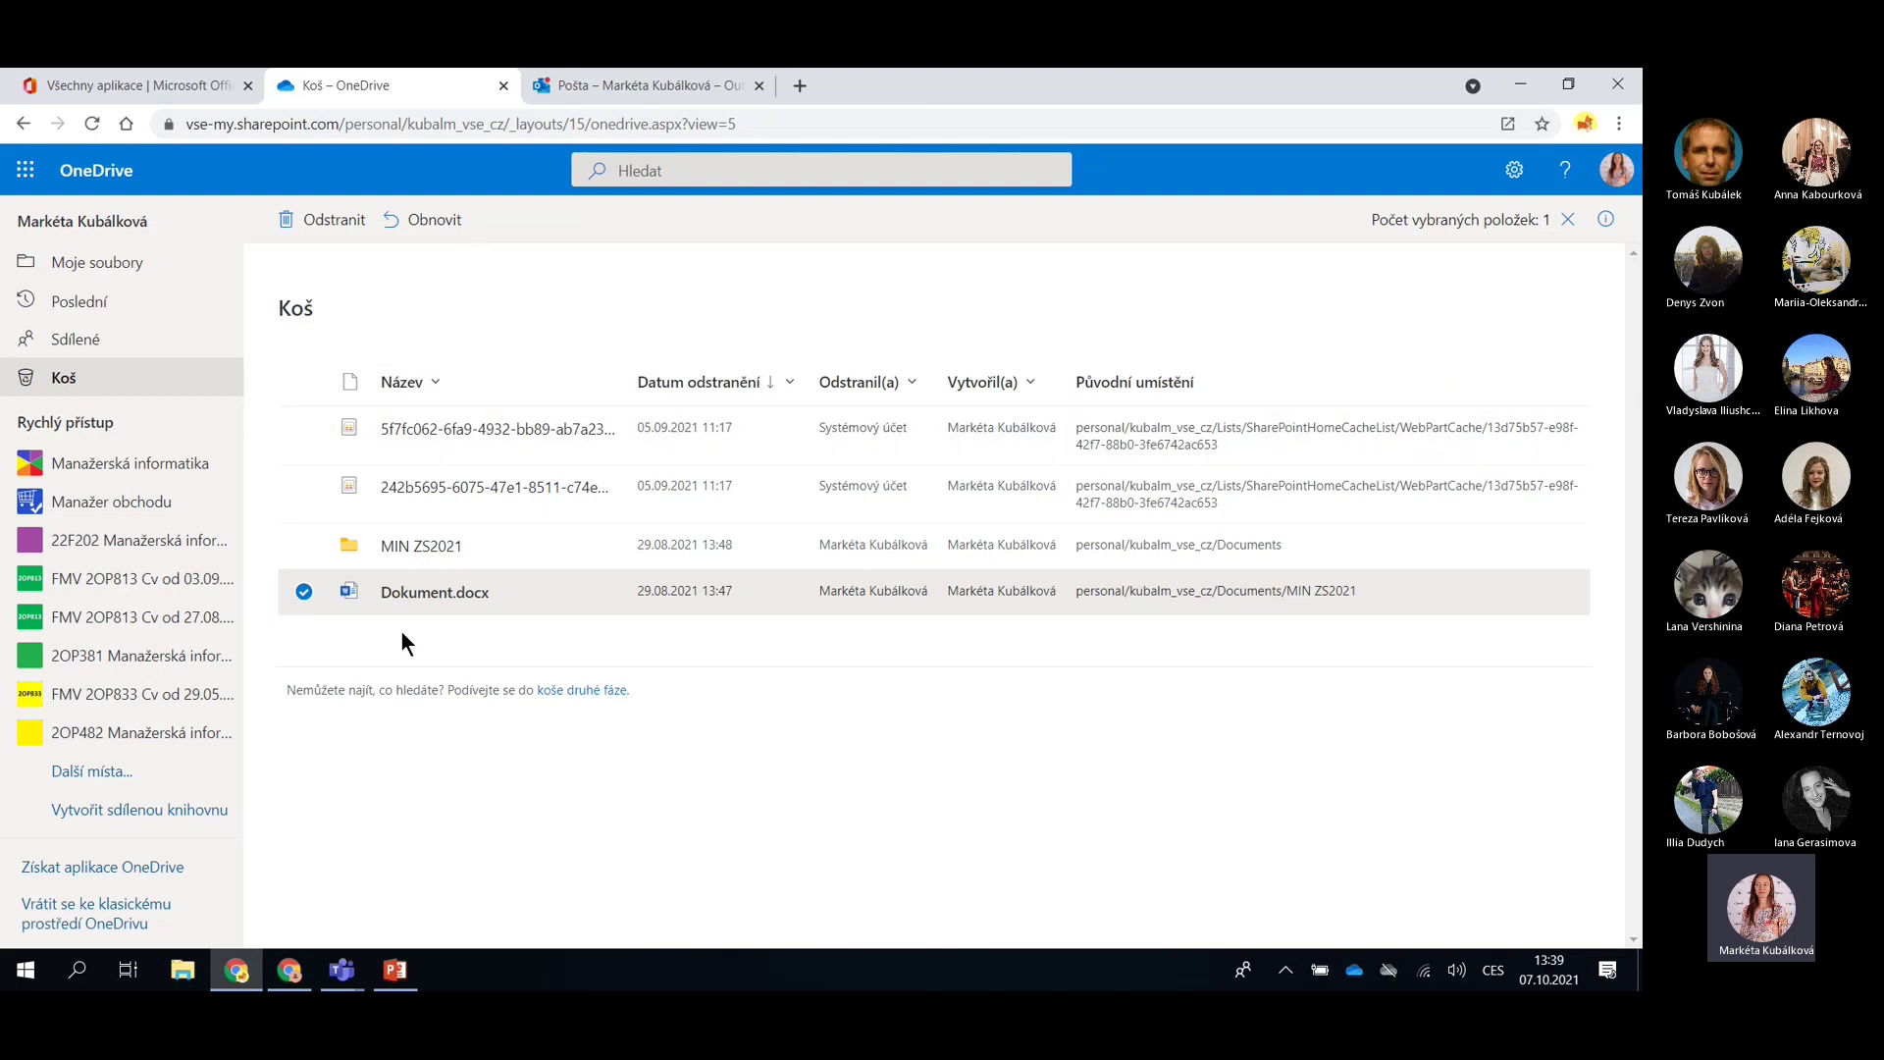
pyautogui.click(303, 597)
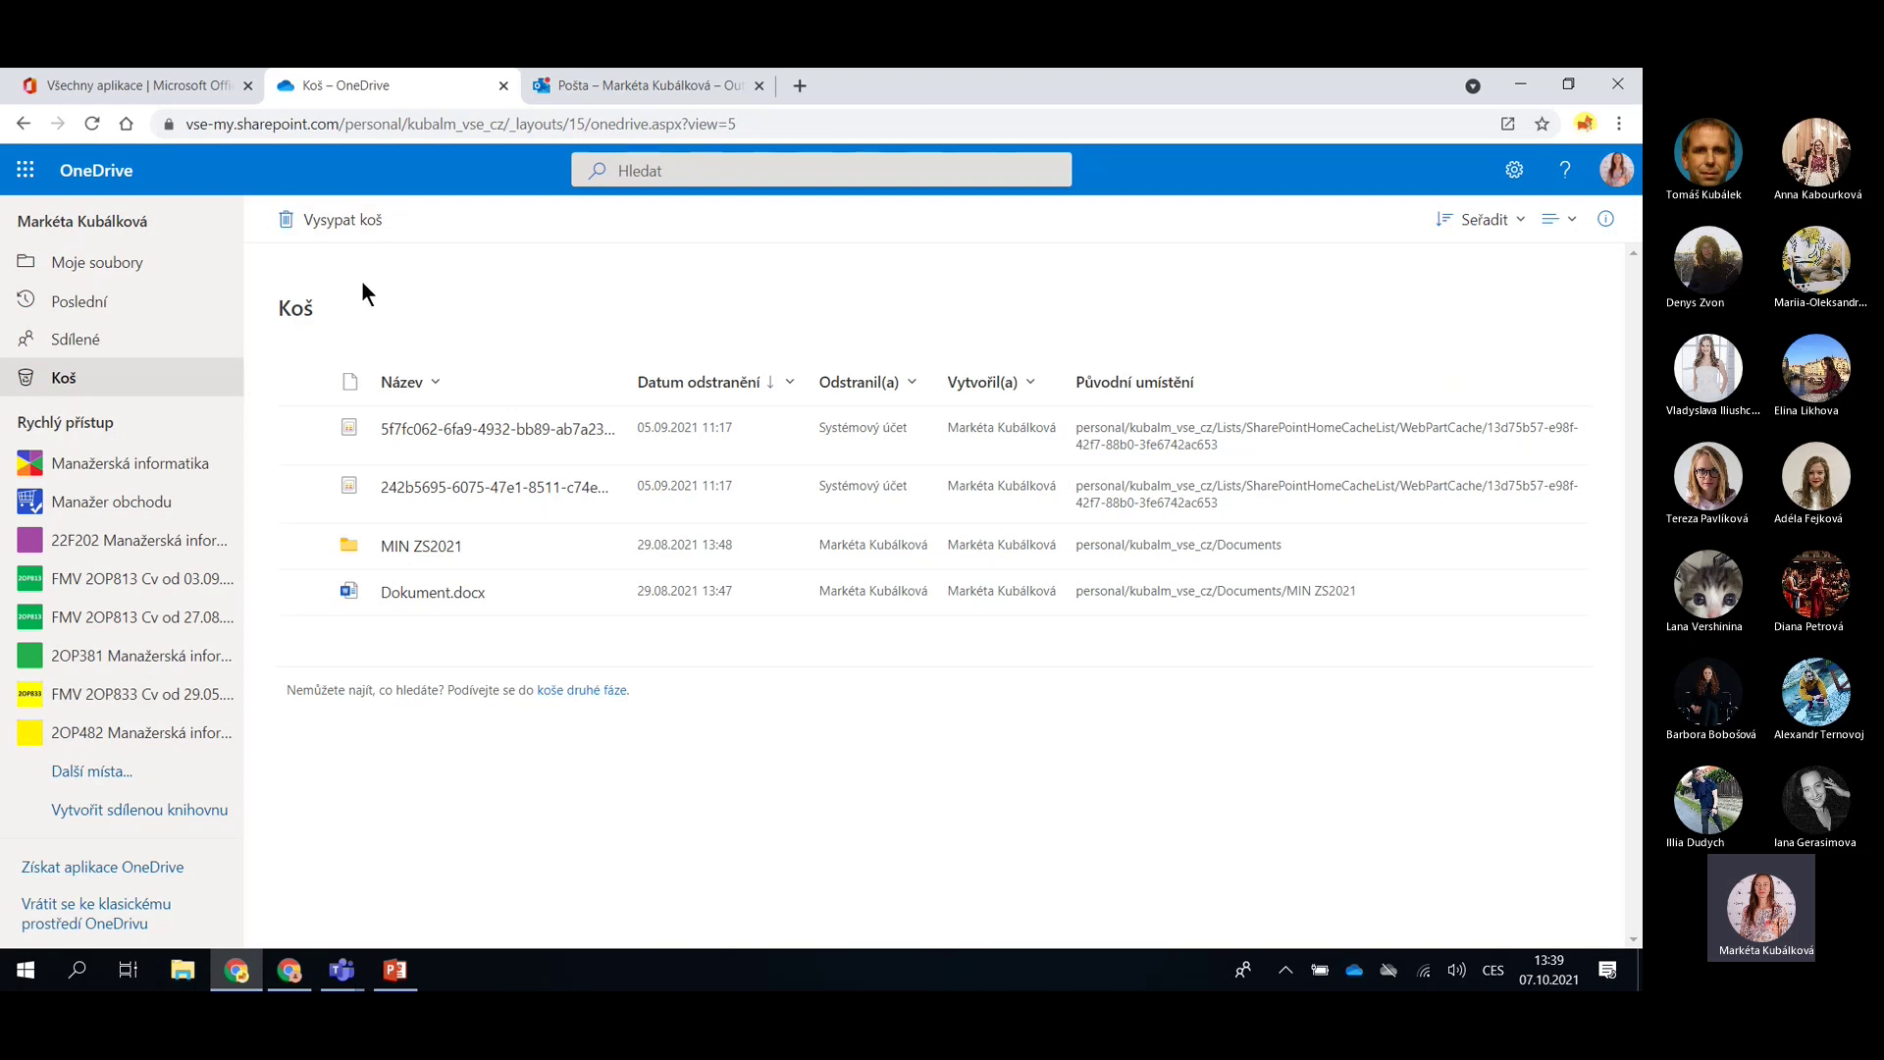
# Return to My files (Moje soubory) and show the upload options for files and folders
pyautogui.click(65, 268)
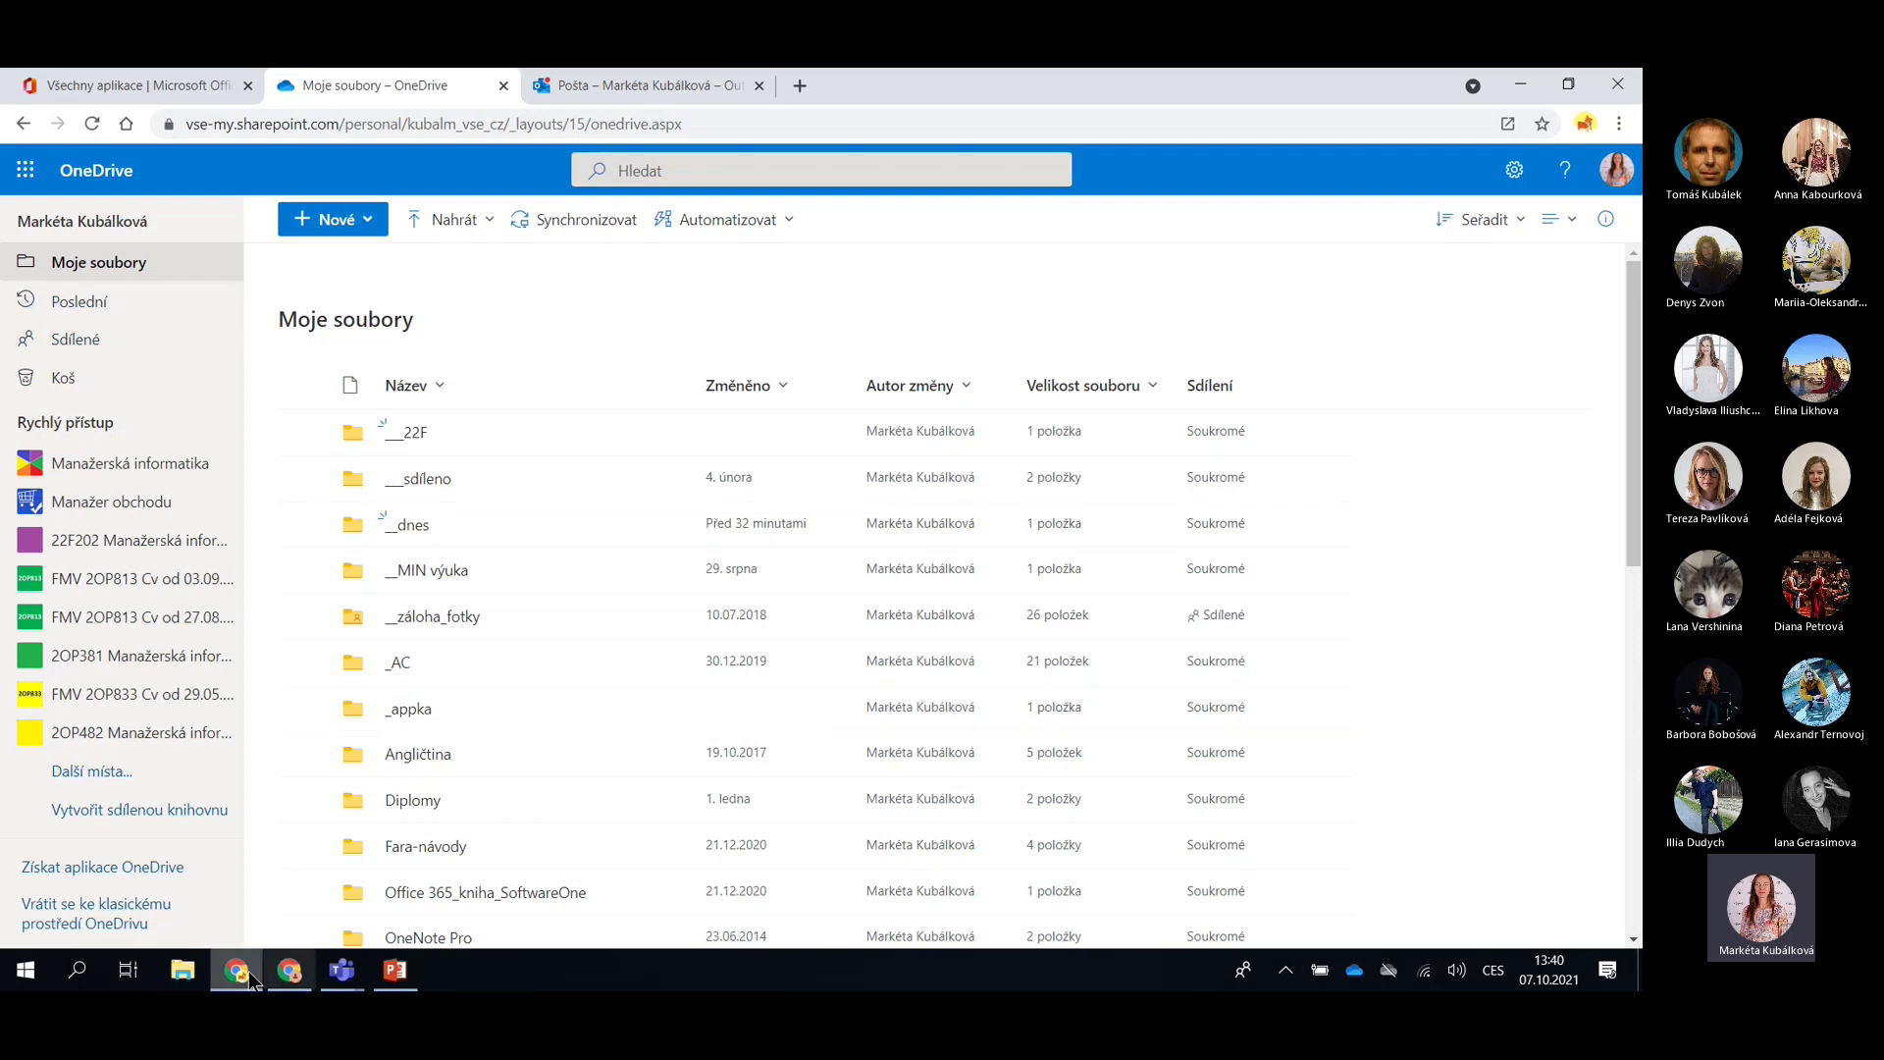
pyautogui.moveTo(247, 976)
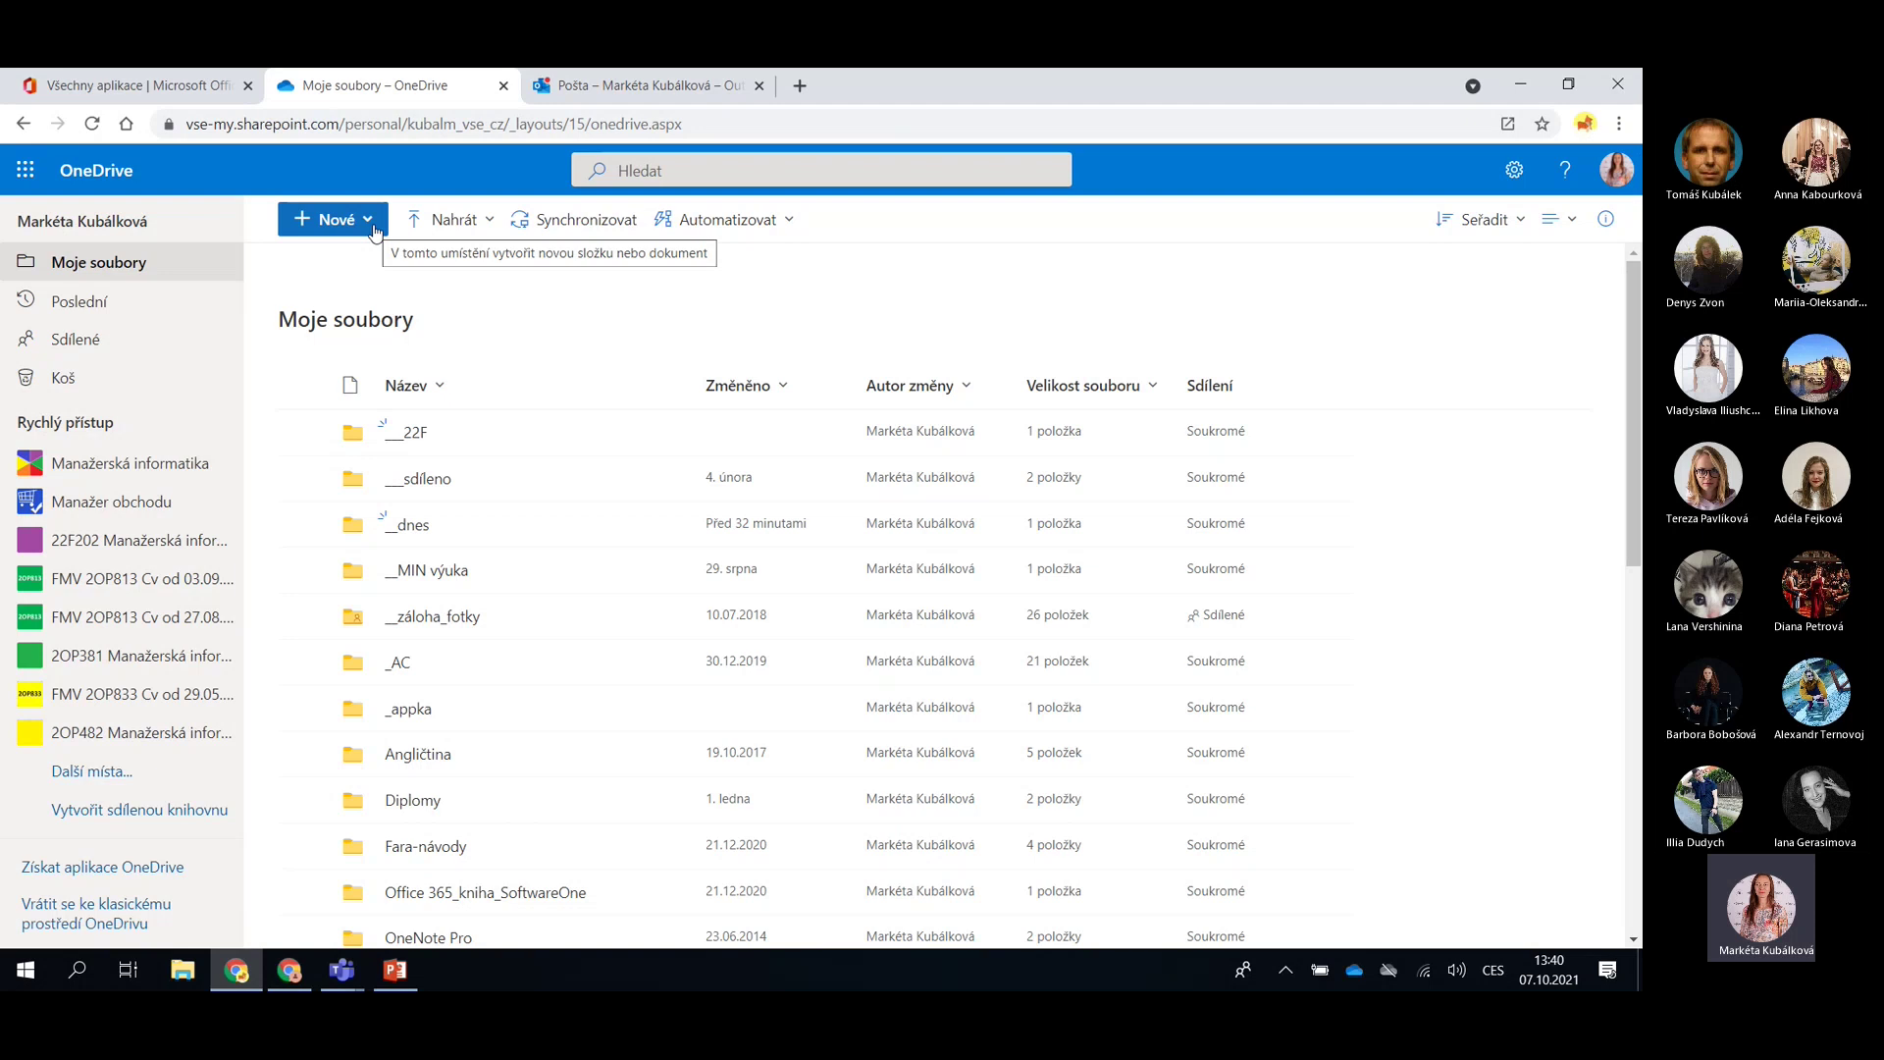
pyautogui.click(477, 225)
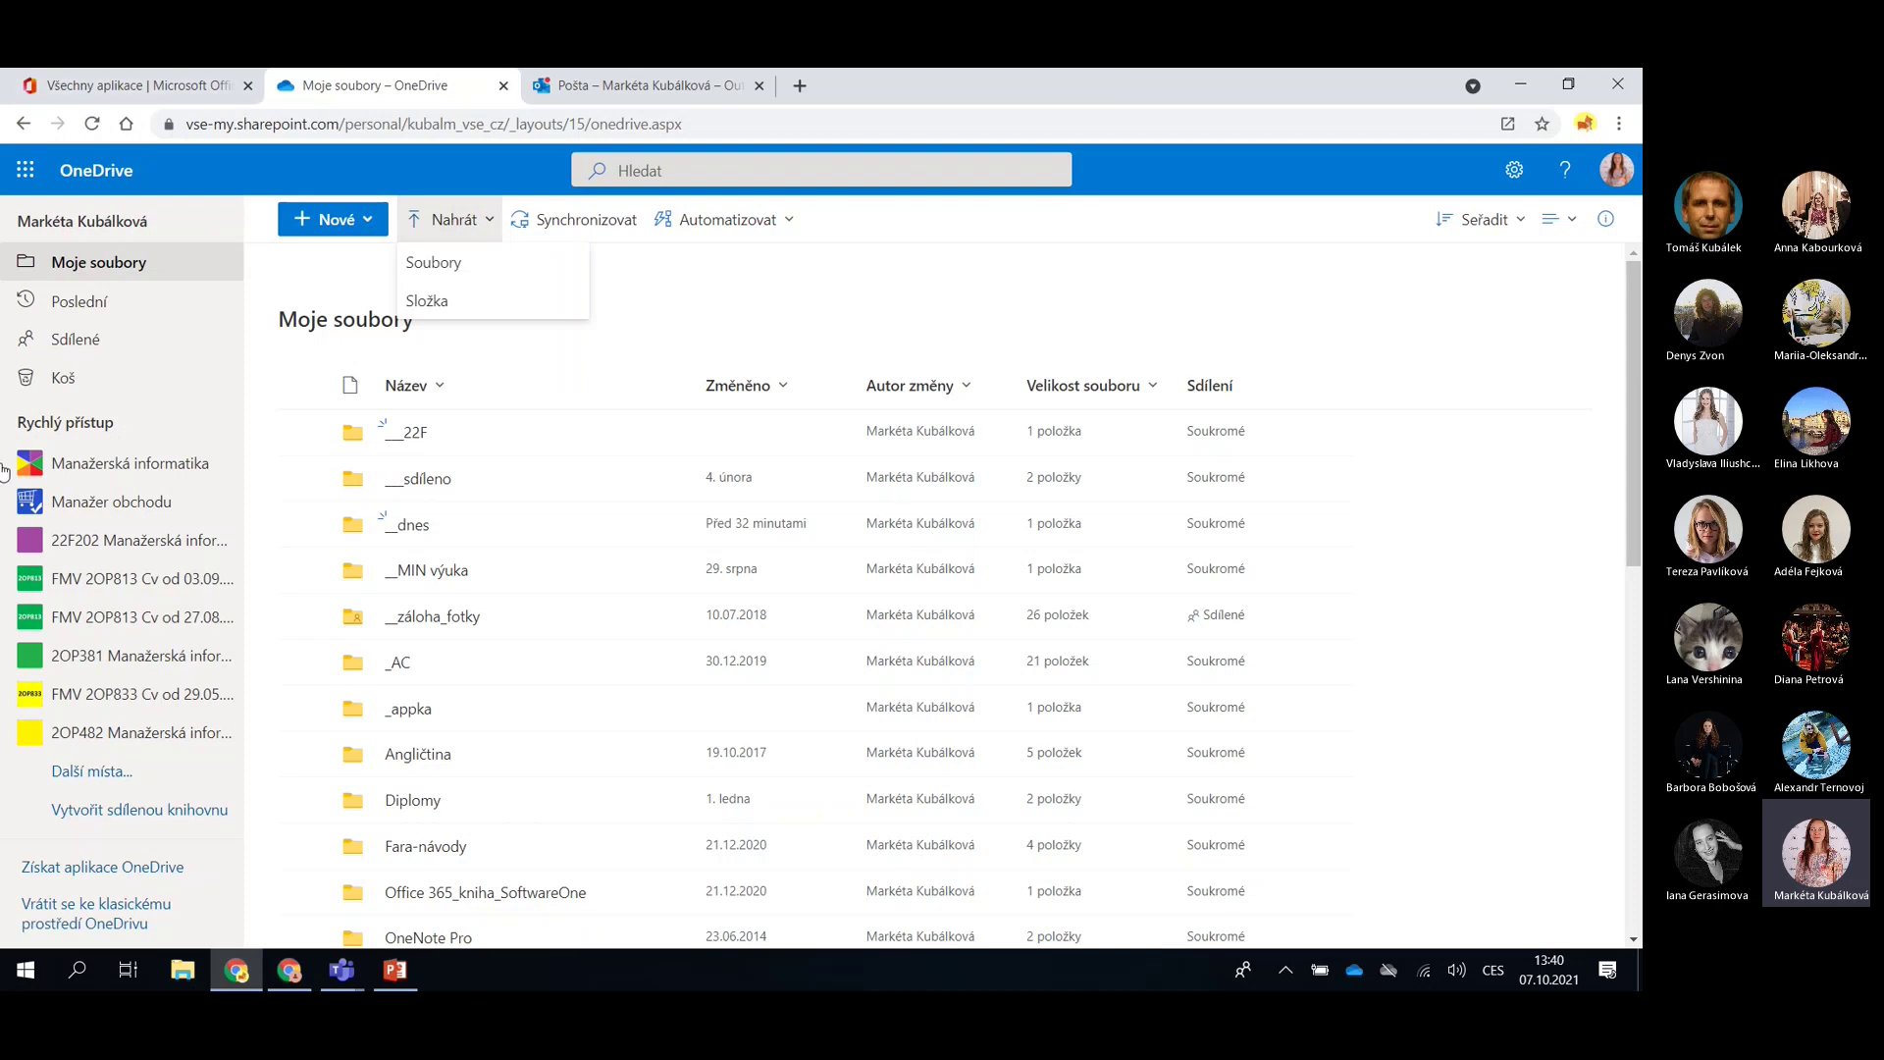
# Open the downloads folder (Stažené soubory) in File Explorer and the __dnes folder in OneDrive
pyautogui.click(166, 980)
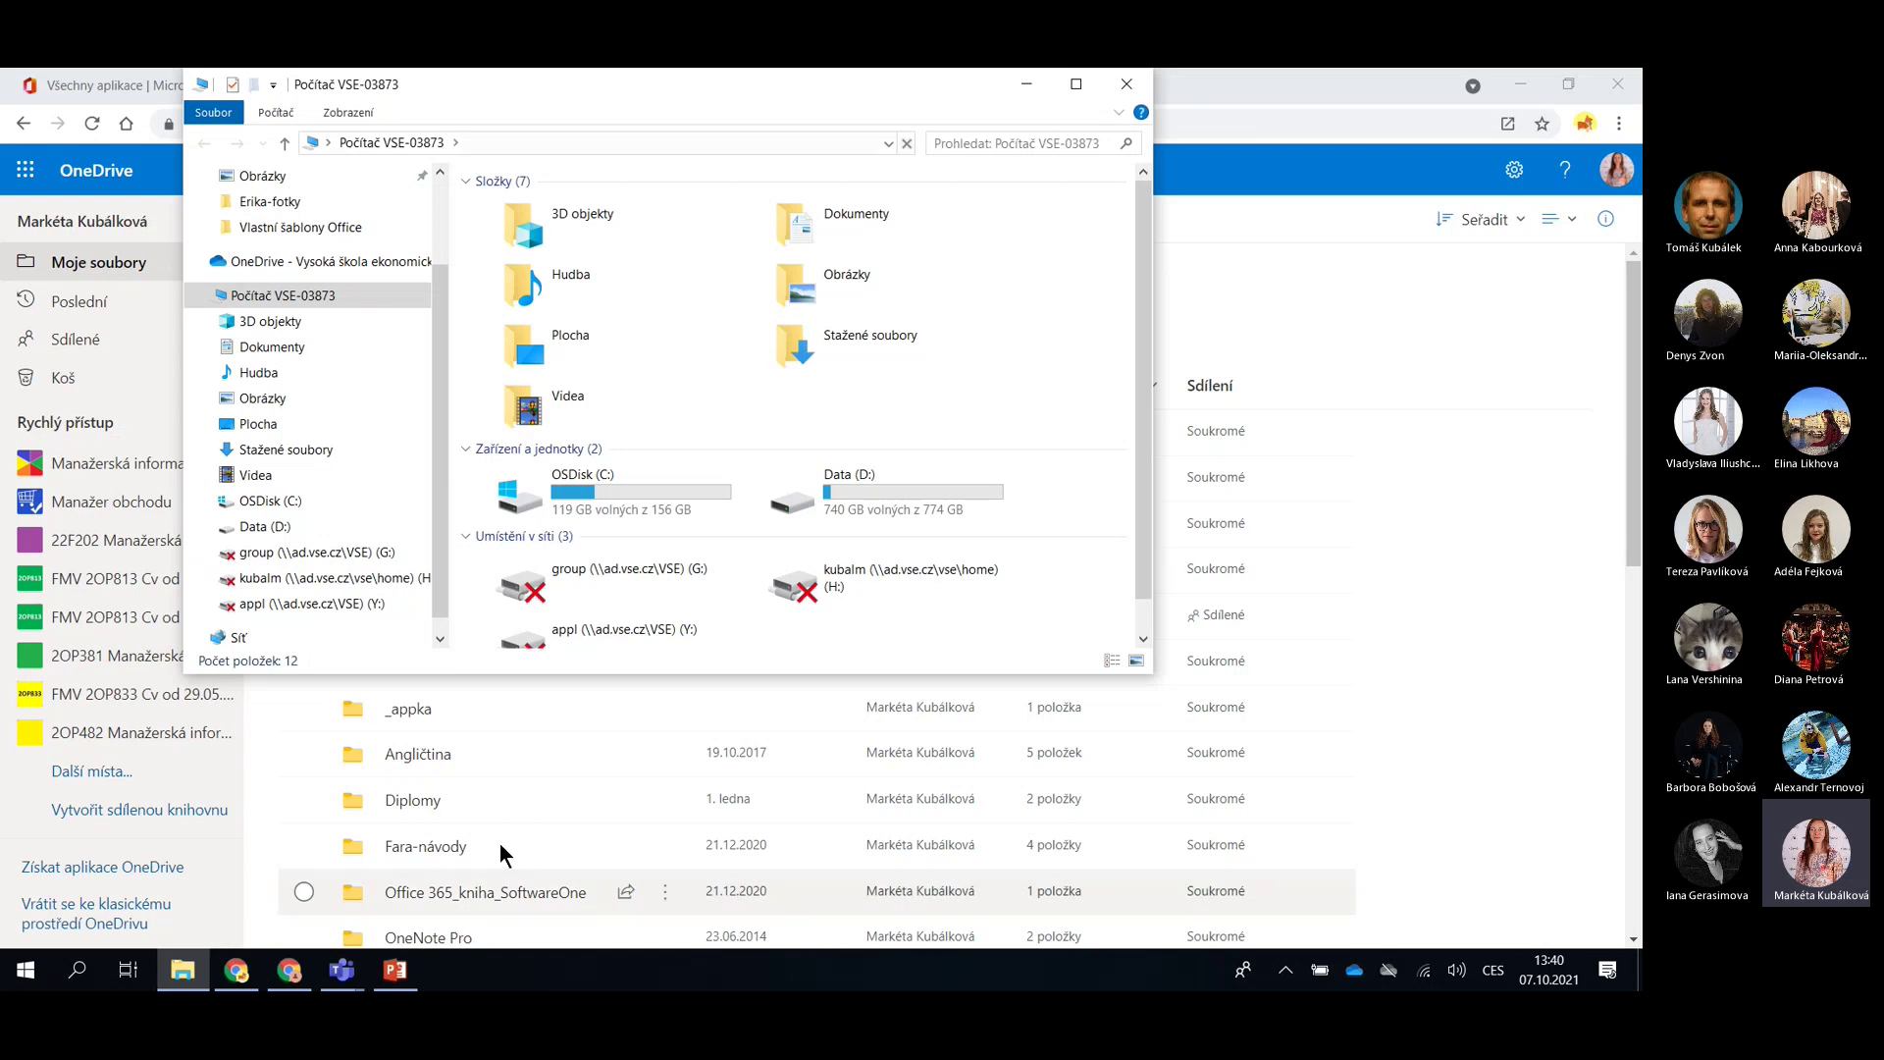
pyautogui.click(295, 450)
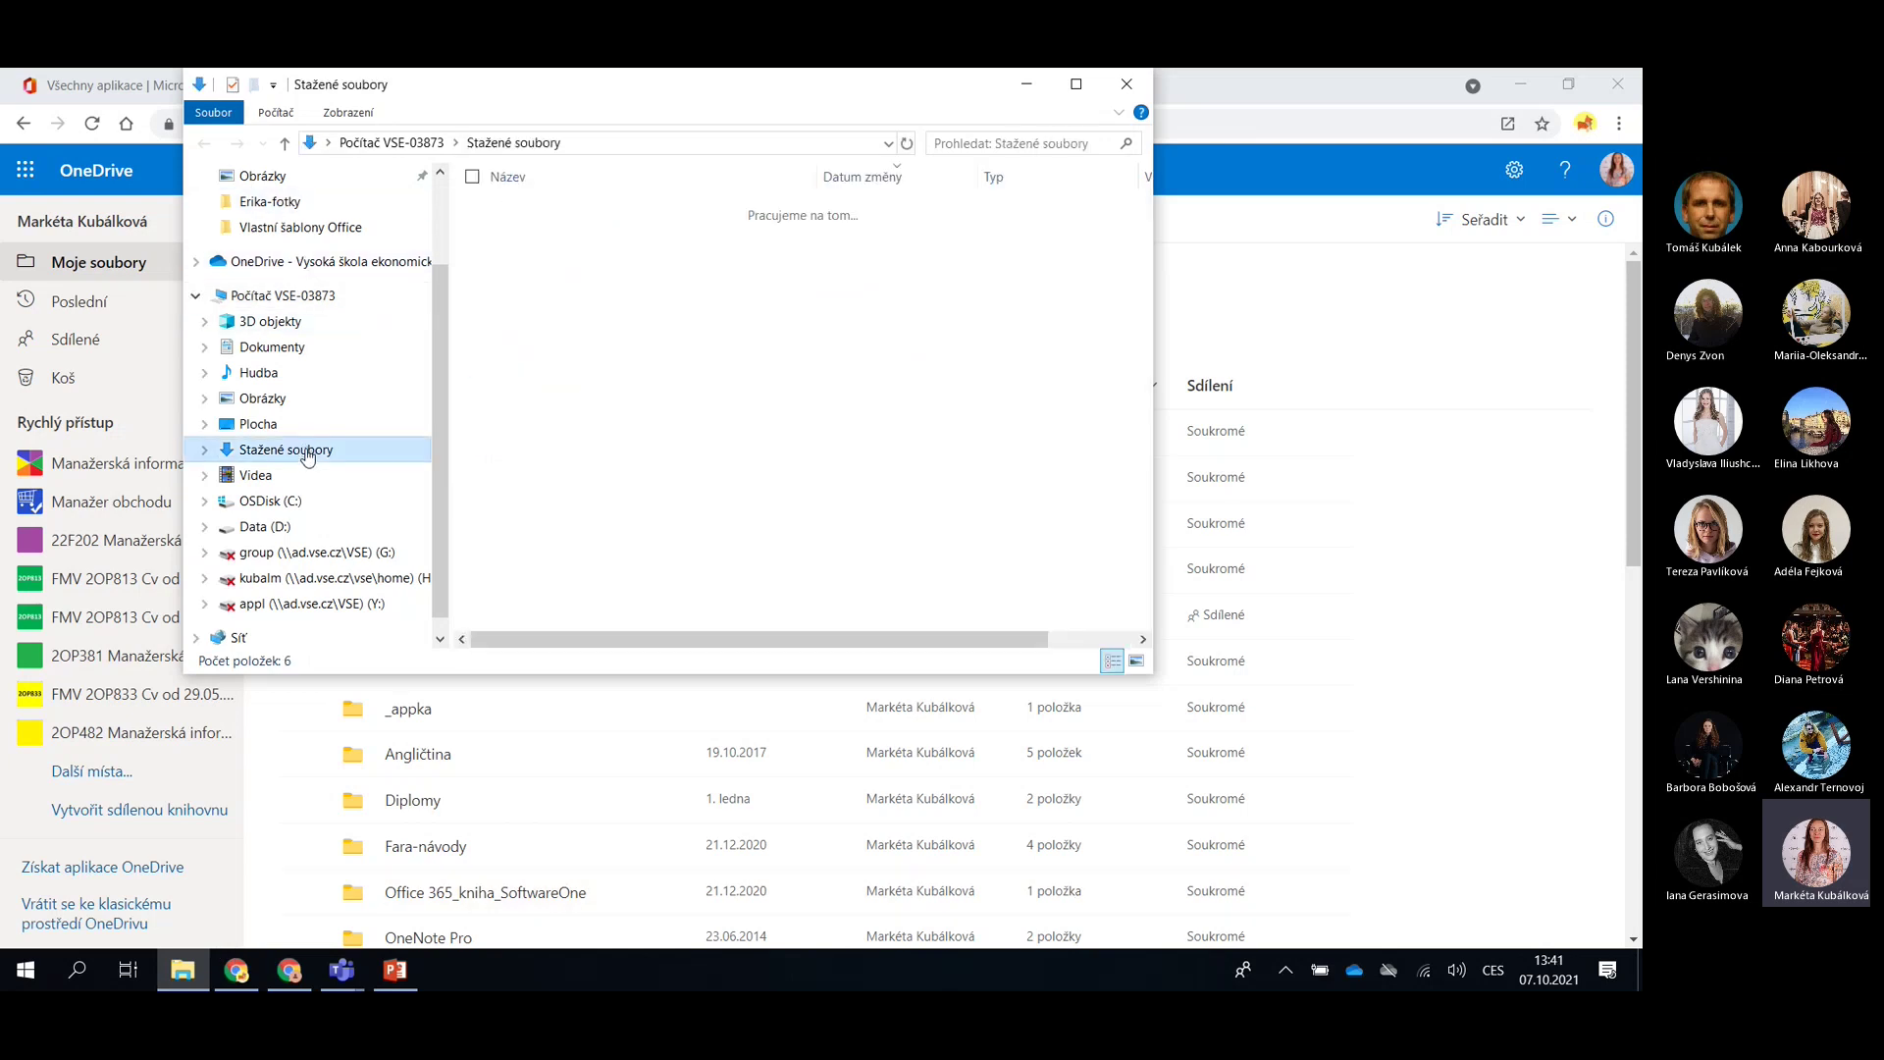
pyautogui.click(892, 806)
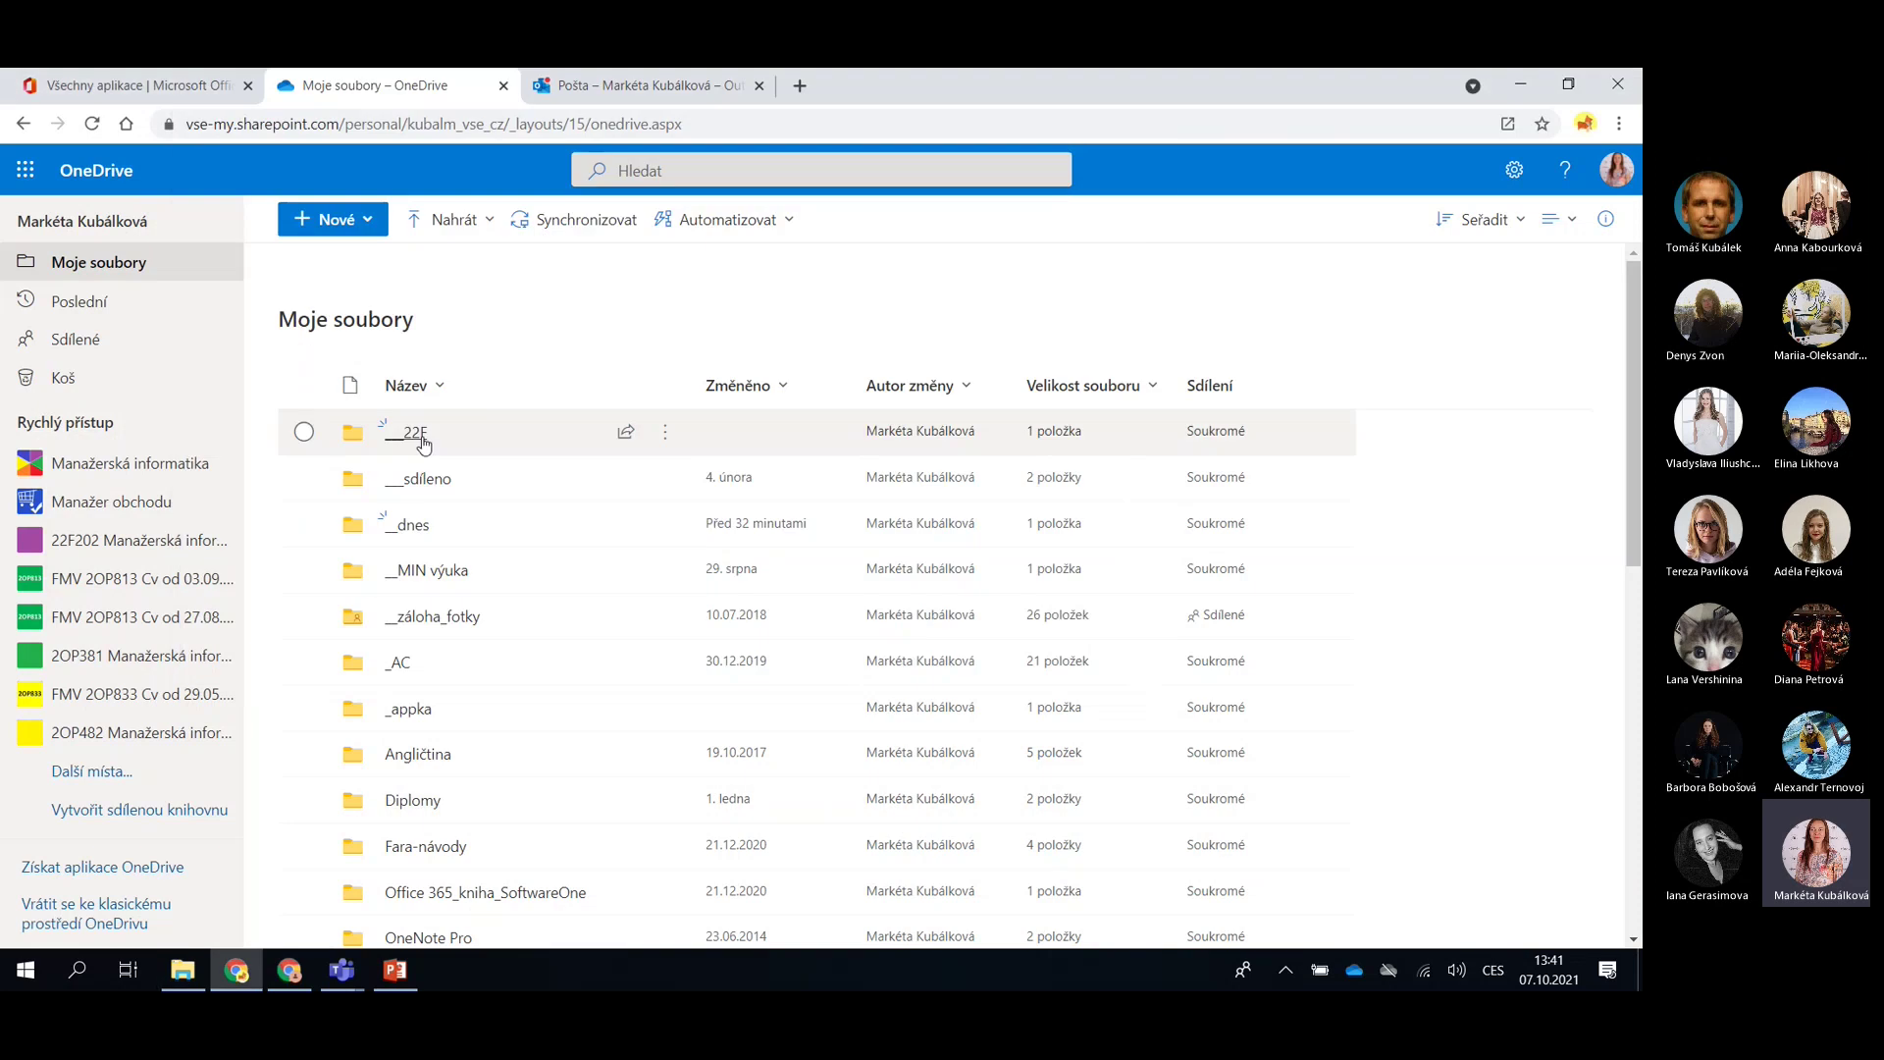
pyautogui.click(407, 523)
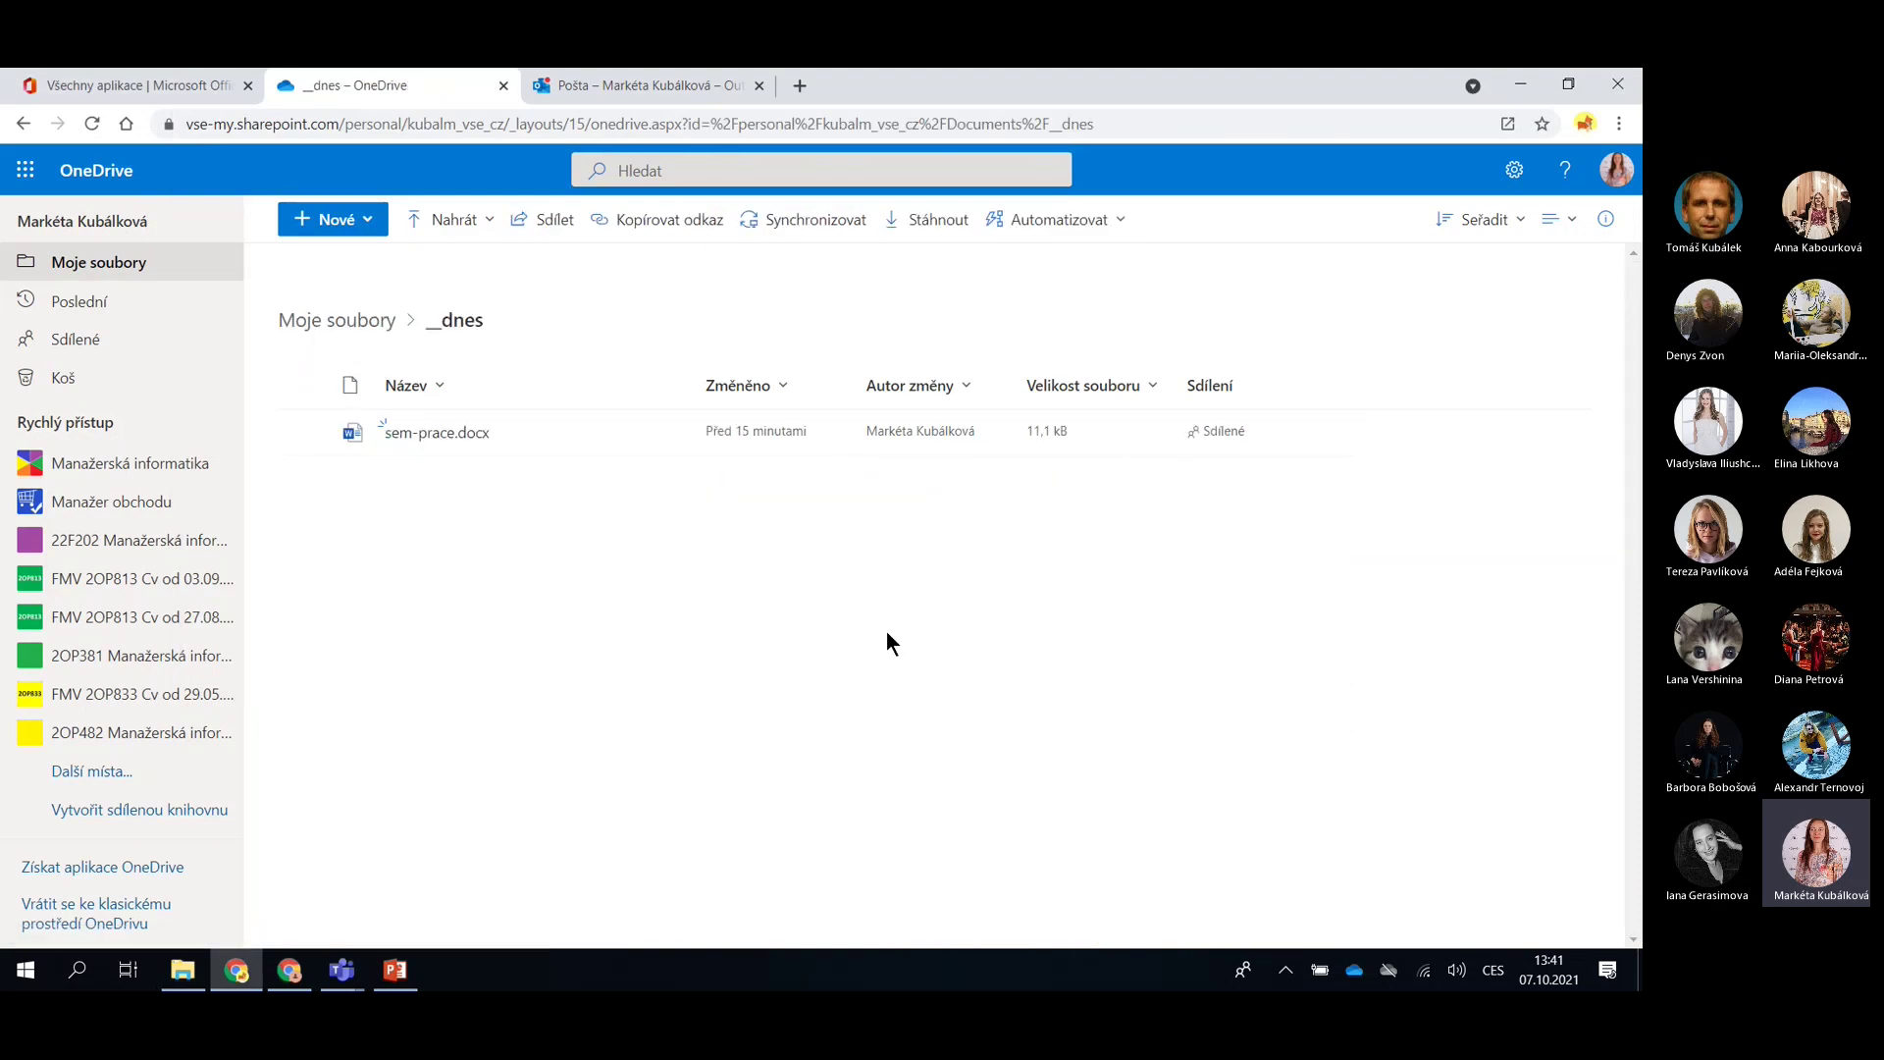
# Upload the MIN-přednášky presentation from the downloads folder to the OneDrive folder __dnes and show the upload options again
pyautogui.hotkey('alt', 'Tab')
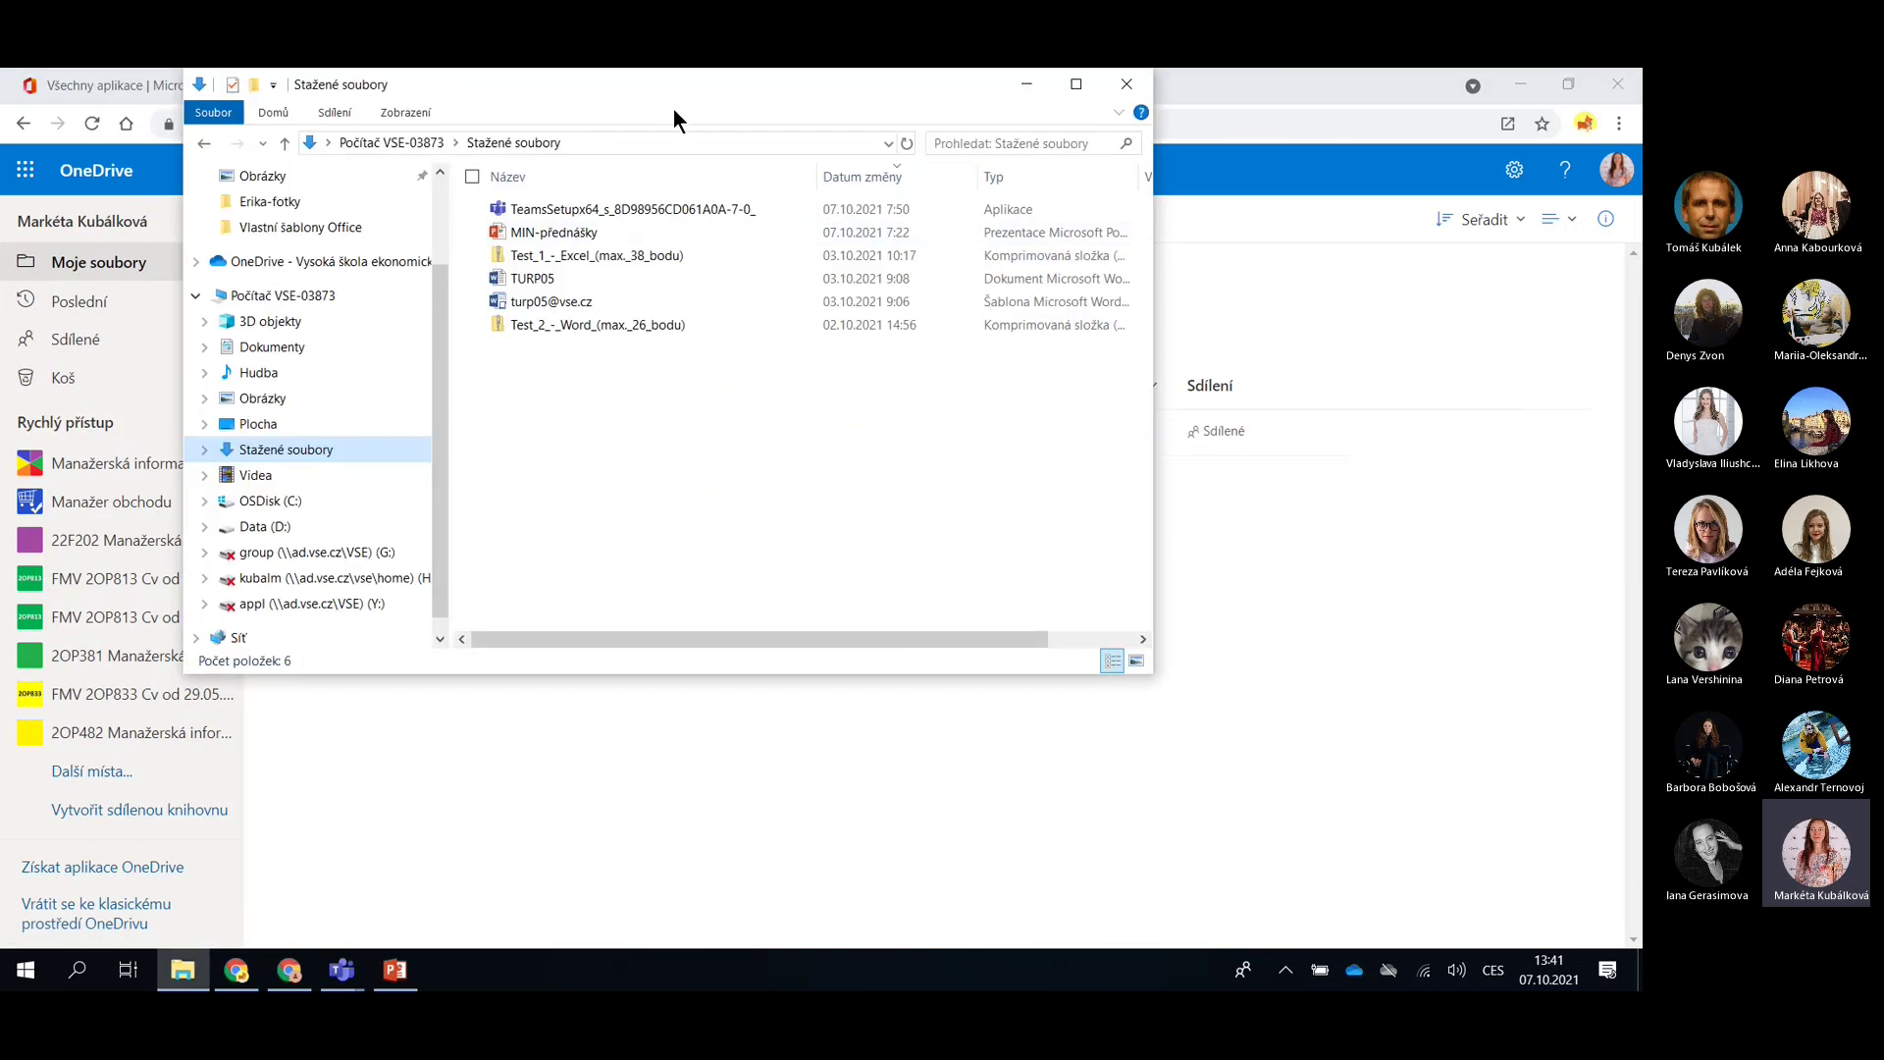
pyautogui.moveTo(674, 93); pyautogui.dragTo(1144, 283)
pyautogui.click(1046, 428)
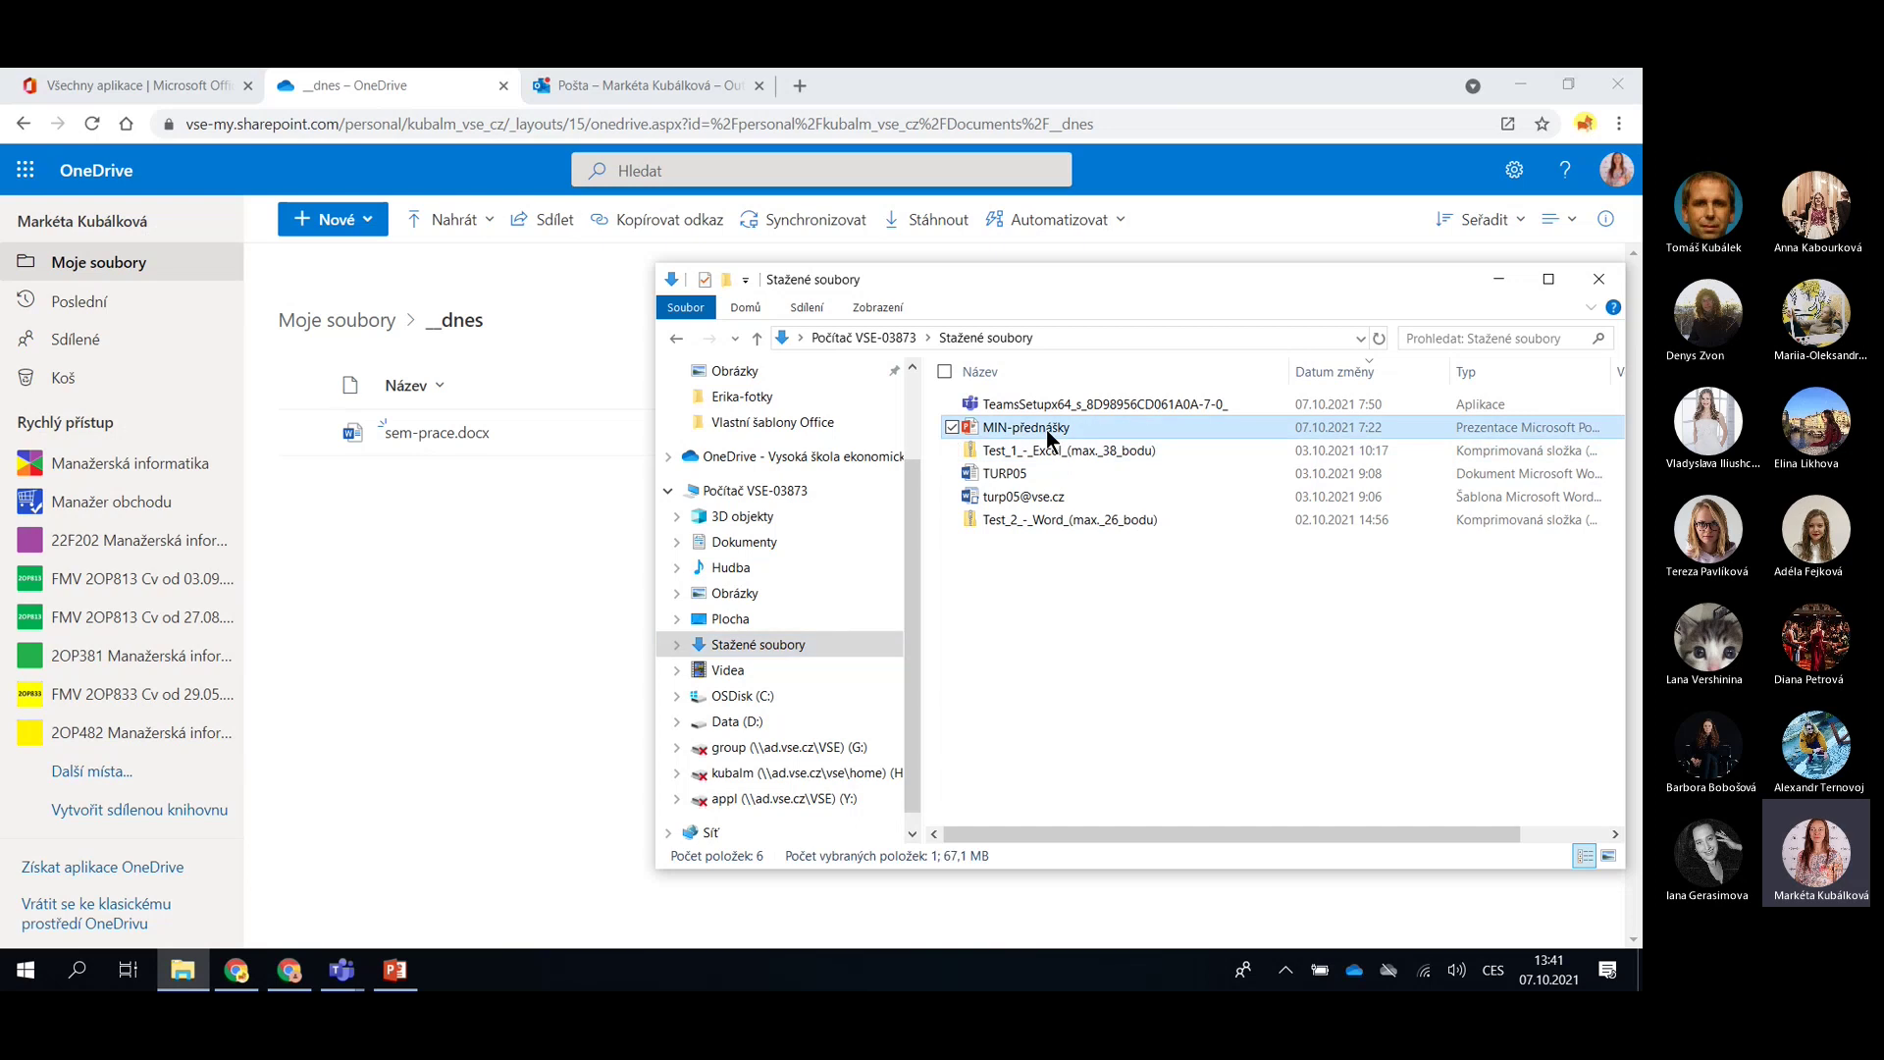
pyautogui.moveTo(1046, 430); pyautogui.dragTo(433, 516)
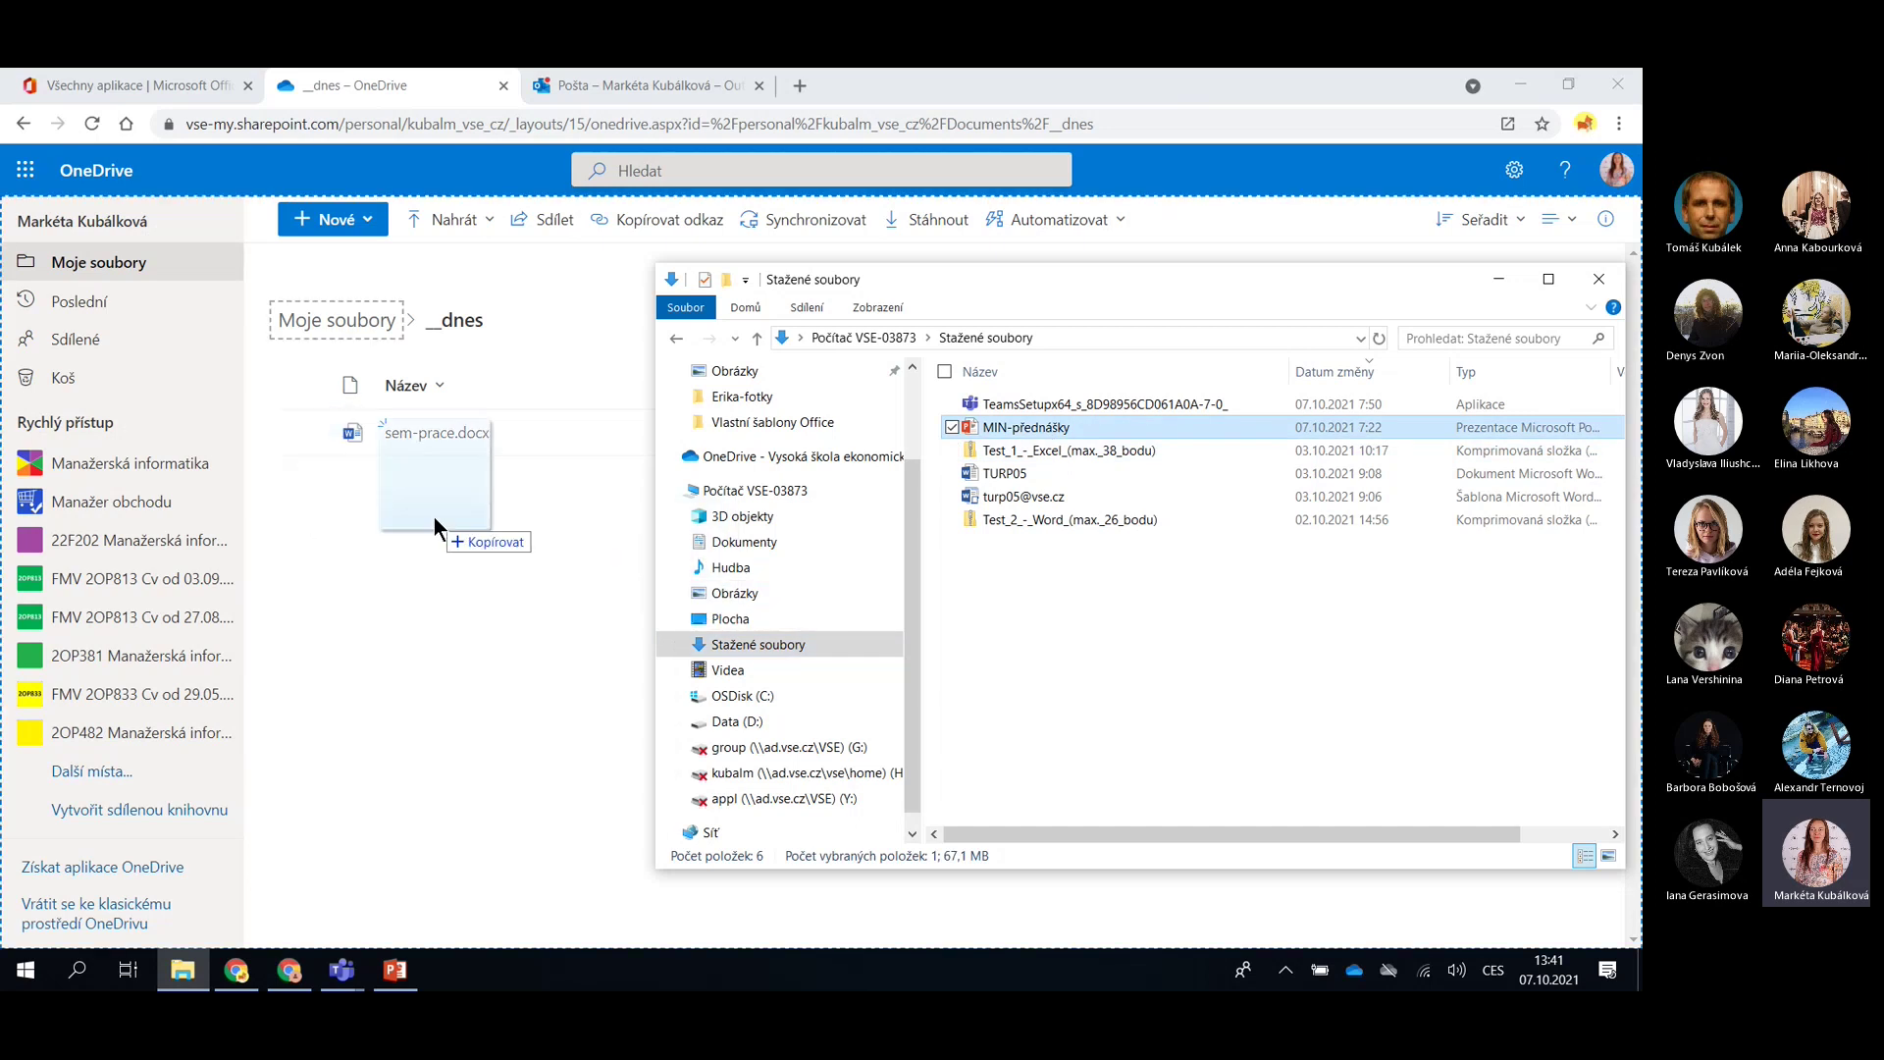
pyautogui.moveTo(434, 516); pyautogui.dragTo(433, 515)
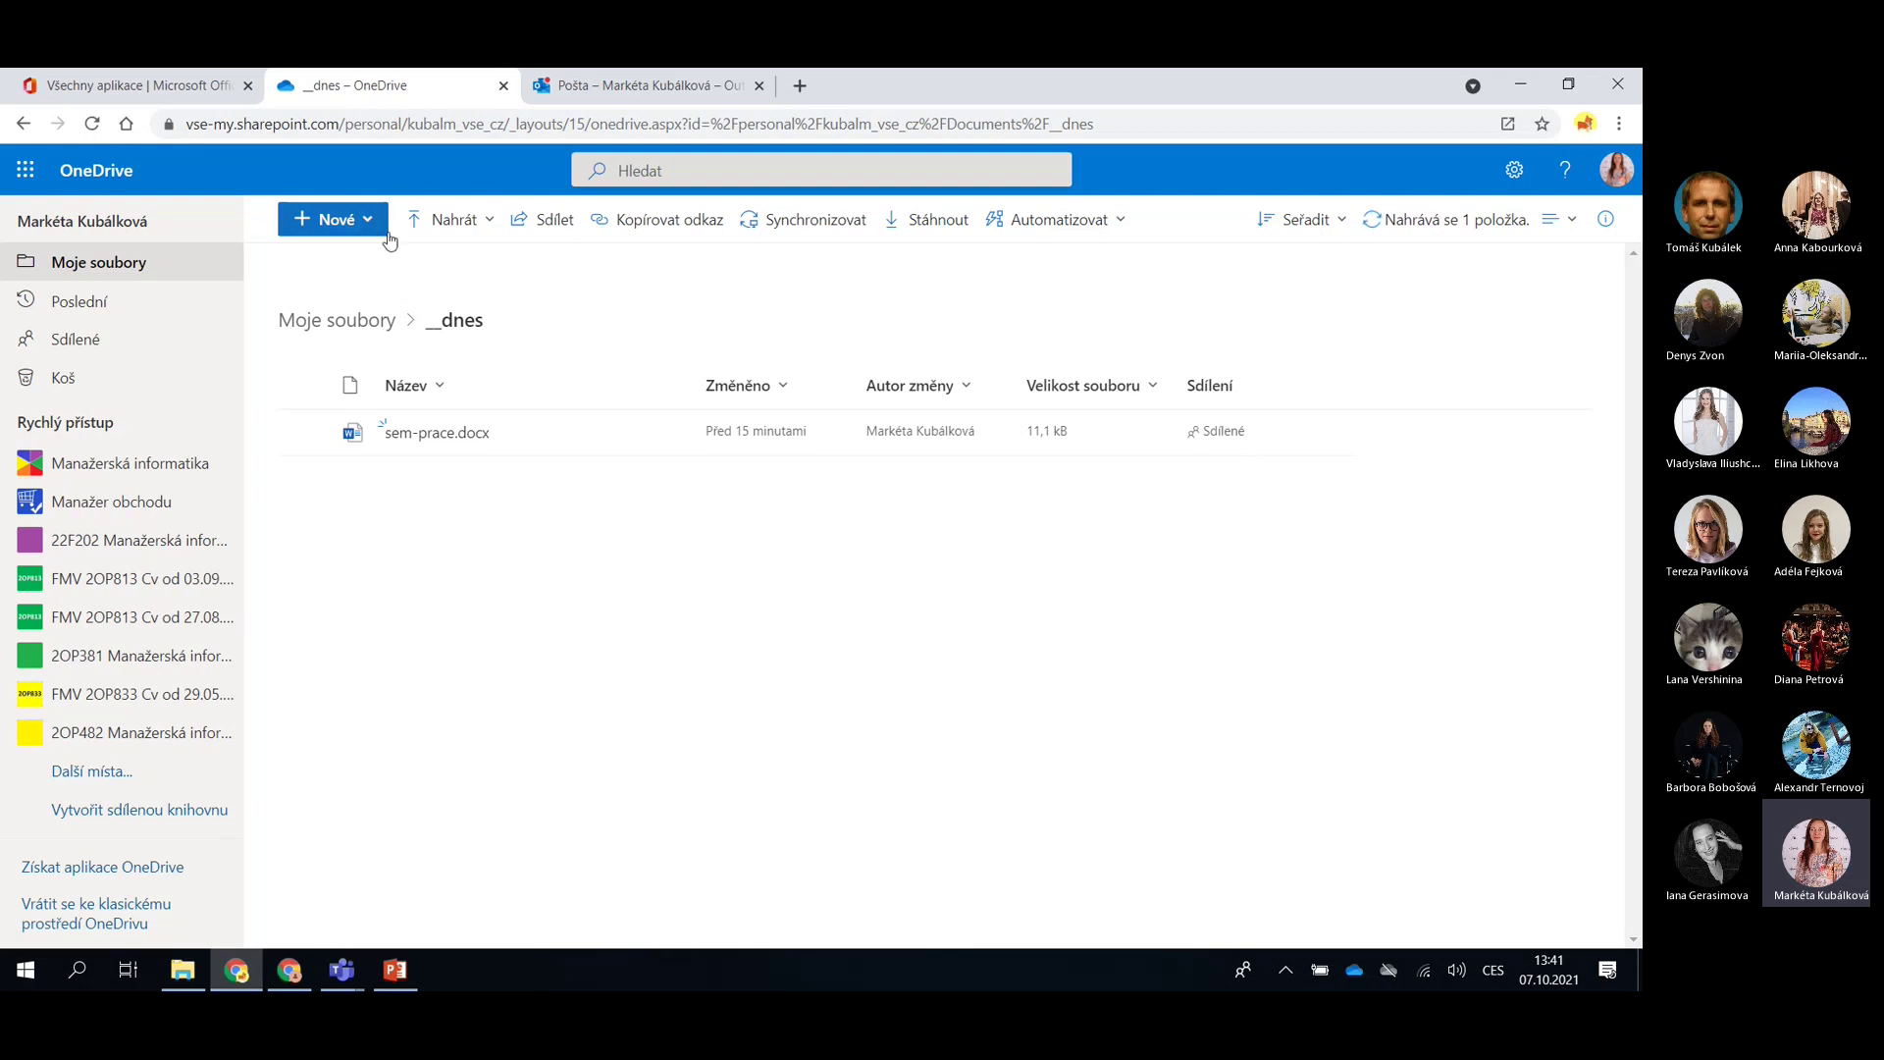
pyautogui.click(481, 225)
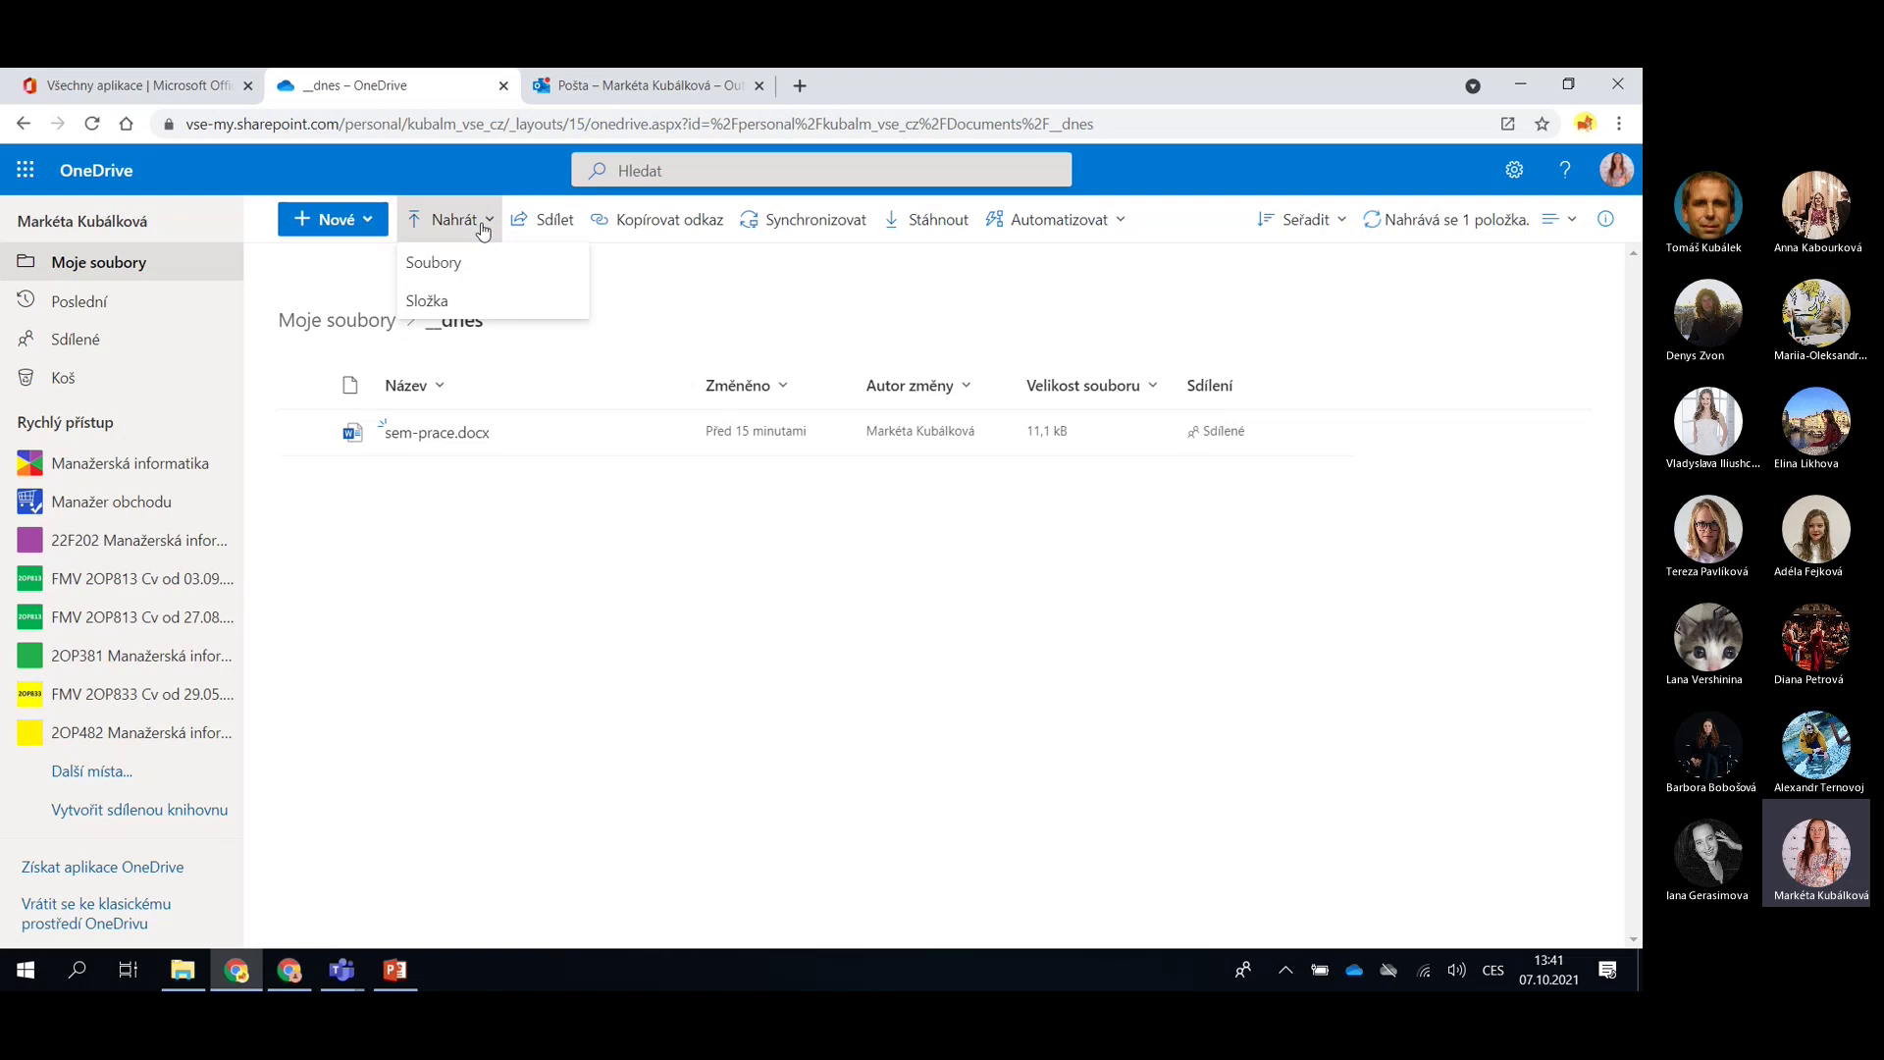
pyautogui.click(673, 294)
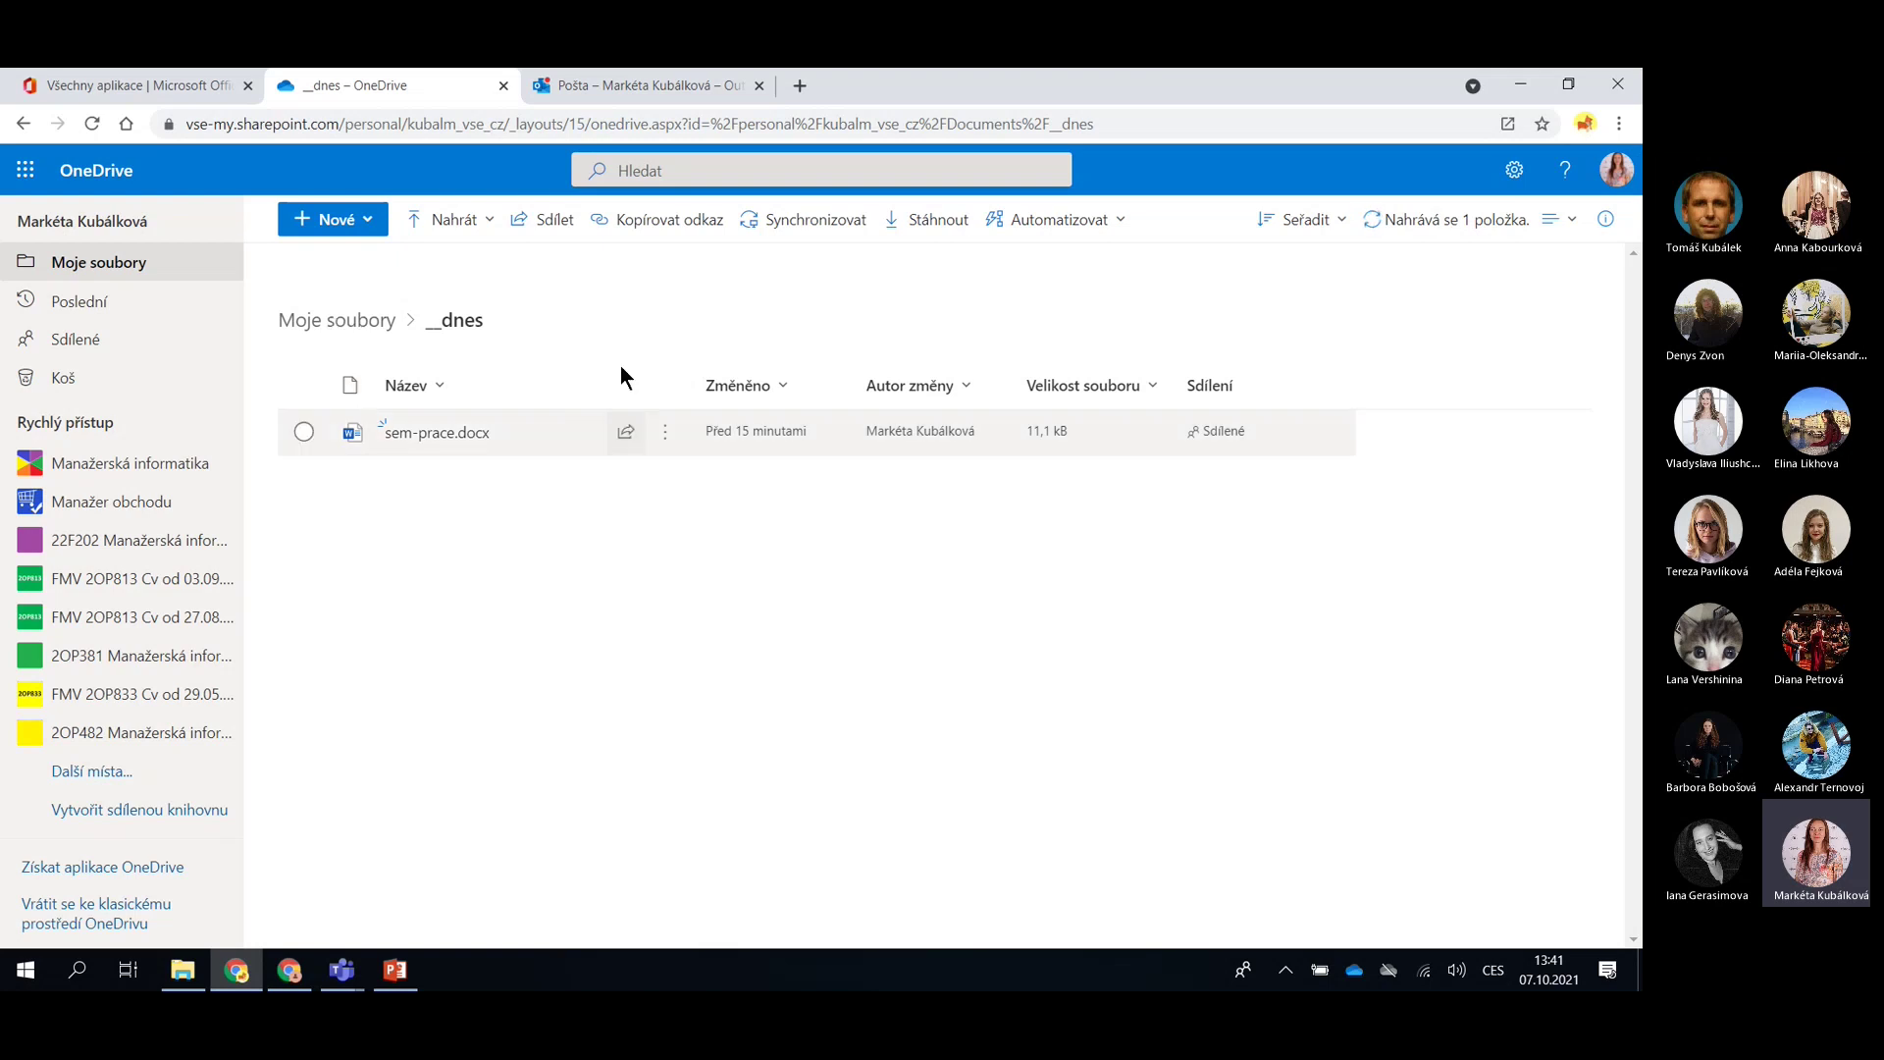
# Switch to the PowerPoint presentation and advance it to slide 14 (Zobrazit akce)
pyautogui.hotkey('alt', 'Tab')
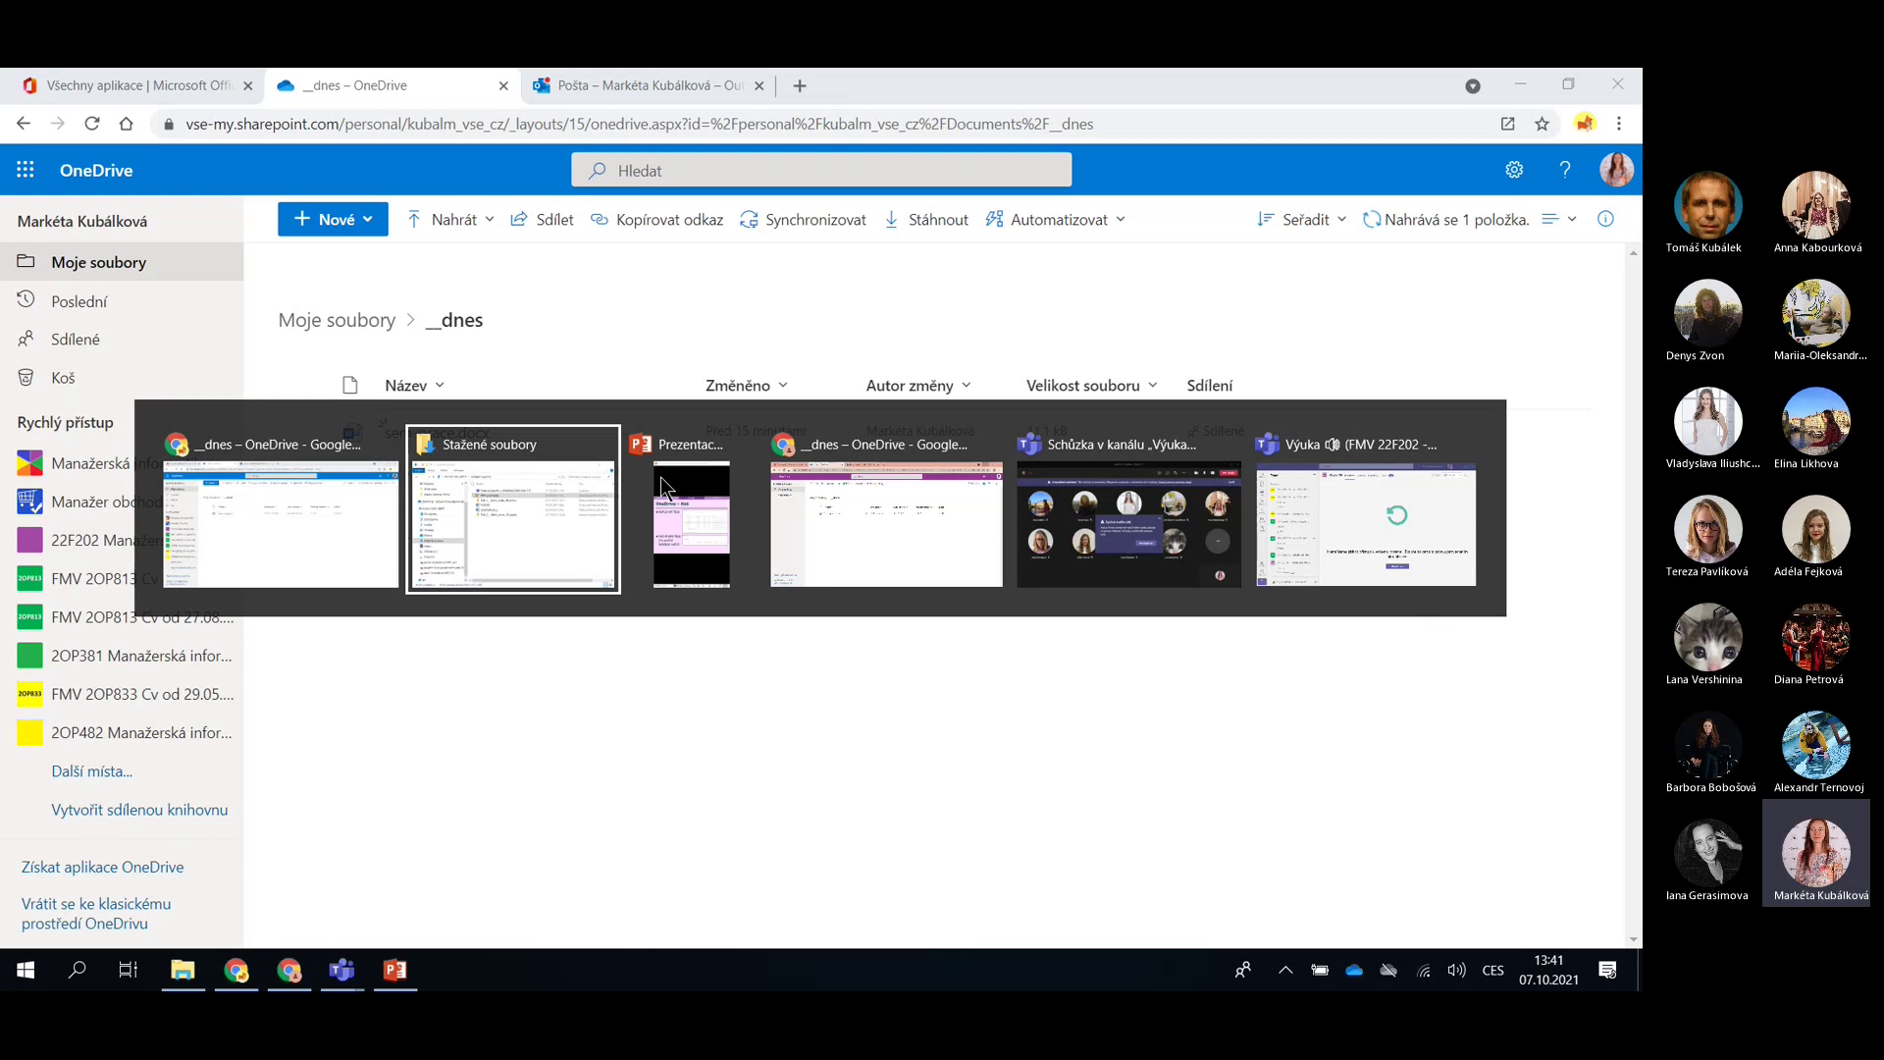
pyautogui.hotkey('alt', 'Tab')
pyautogui.click(662, 488)
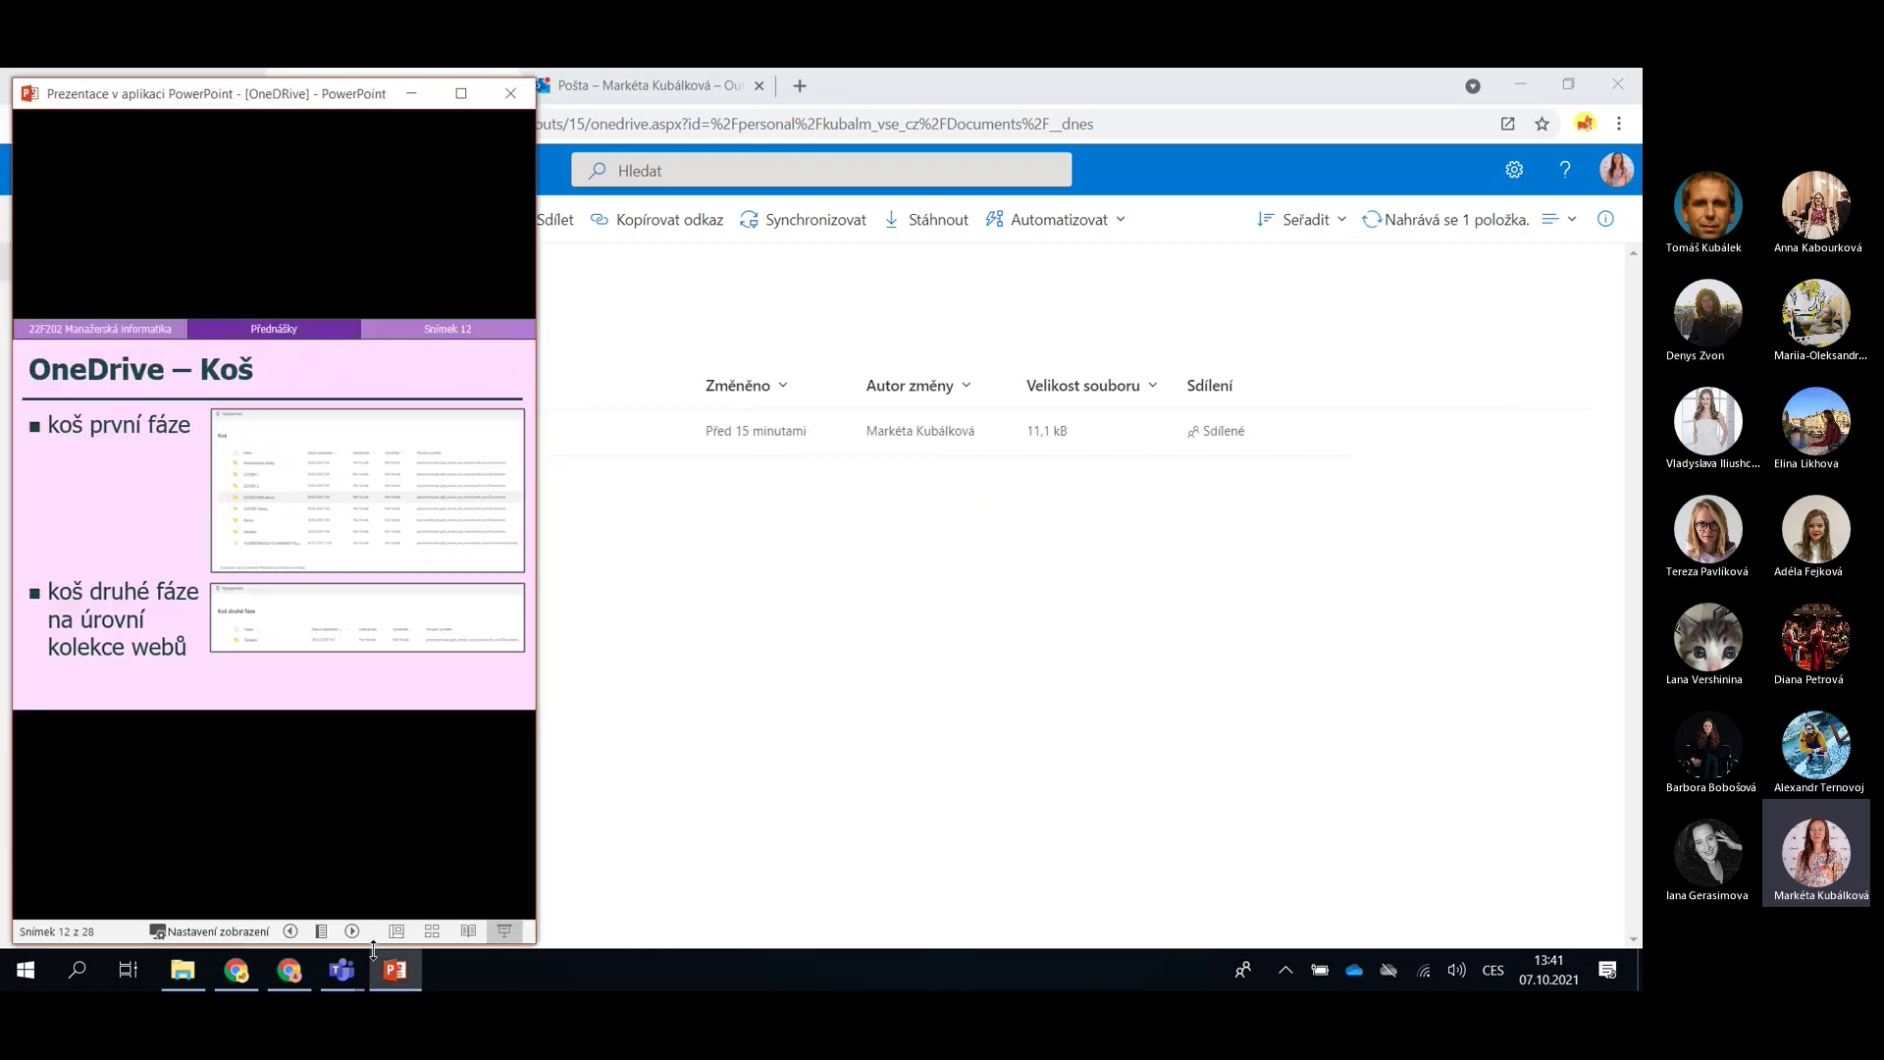
pyautogui.click(353, 930)
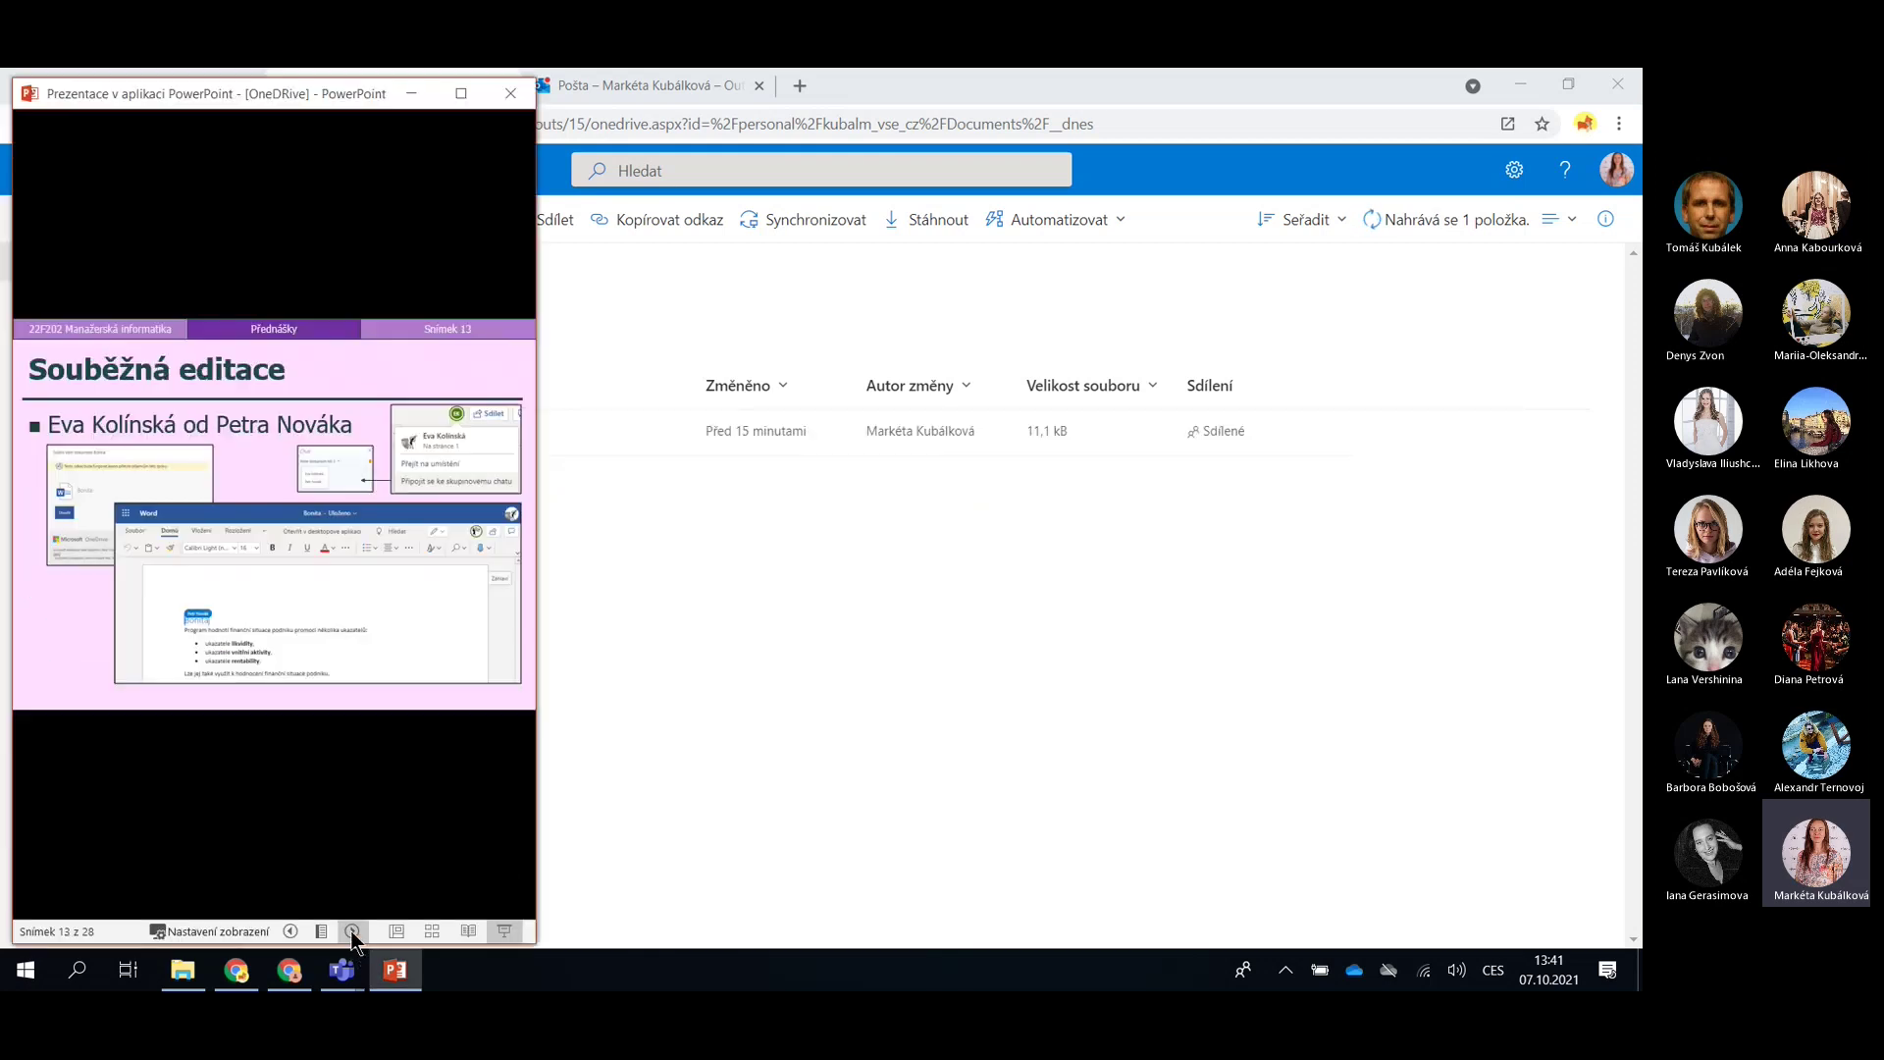
pyautogui.click(352, 930)
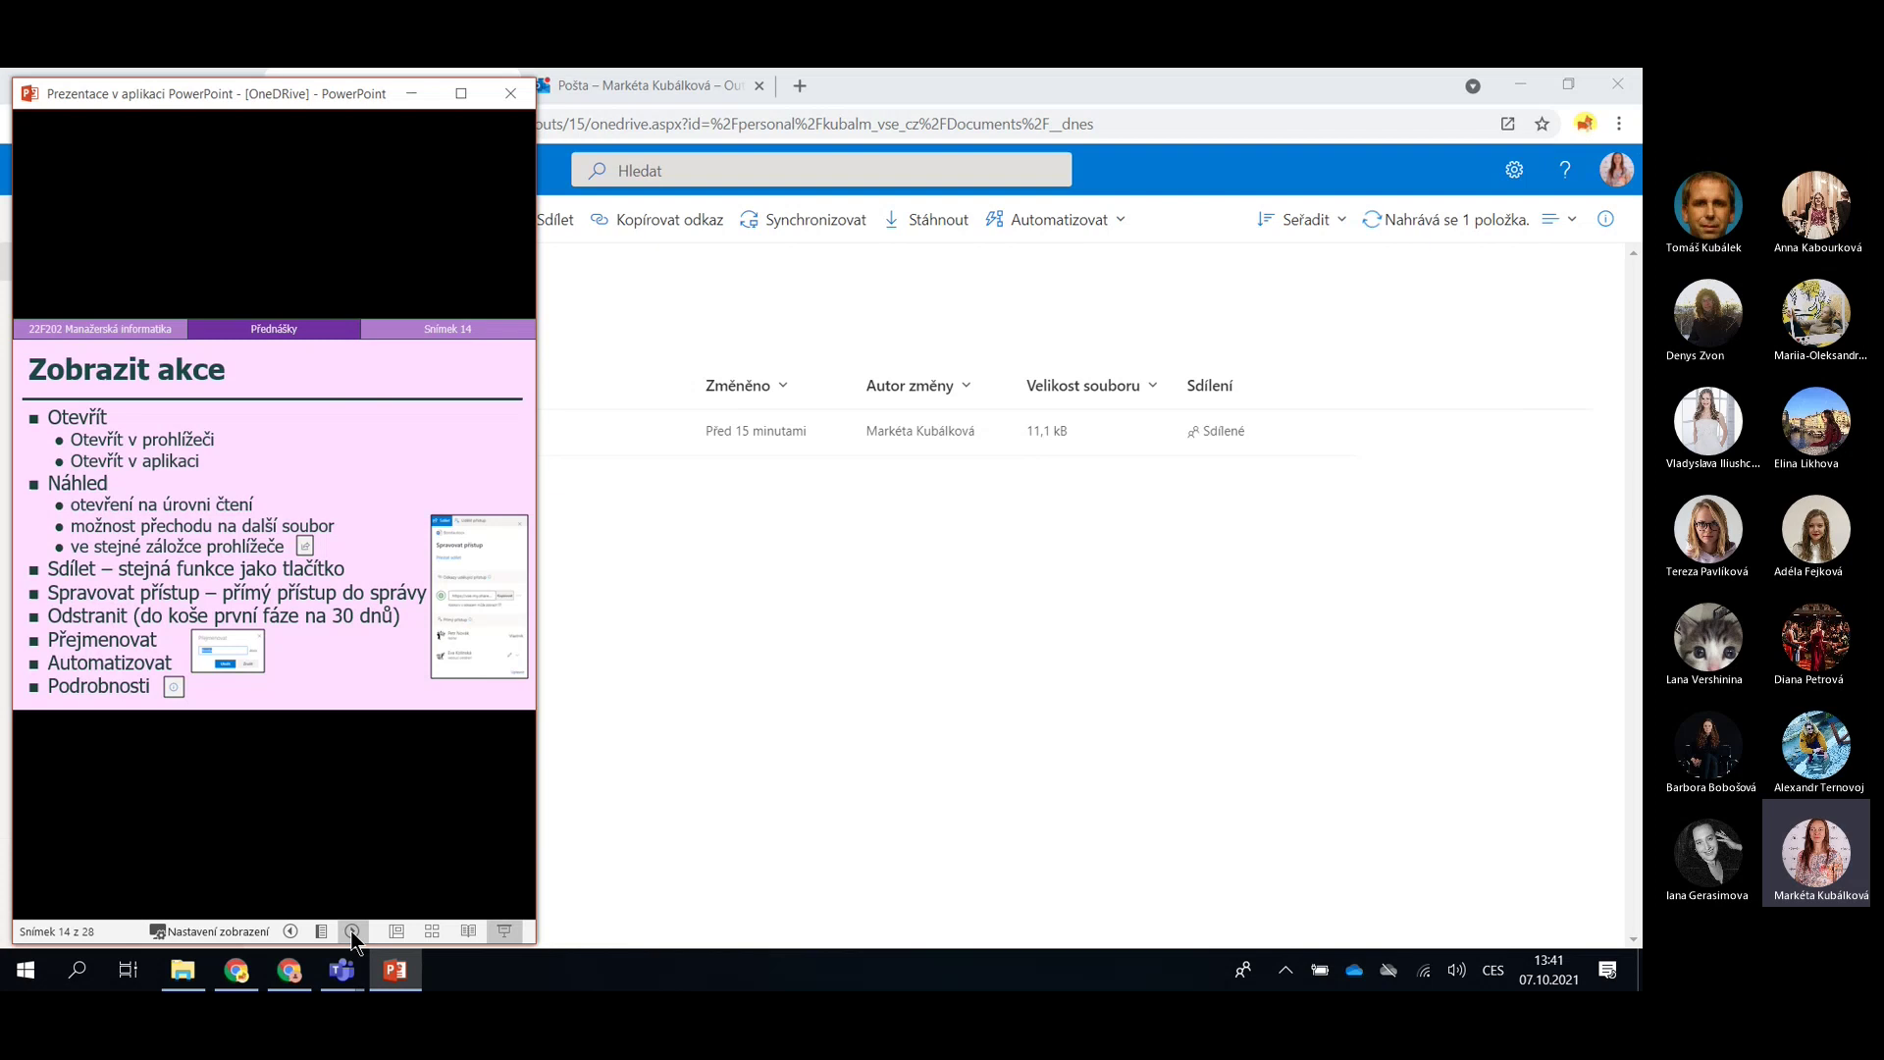
# Return to OneDrive and examine the actions available for sem-prace.docx, including the Open (Otevřít) options, and clear the file selection
pyautogui.click(668, 433)
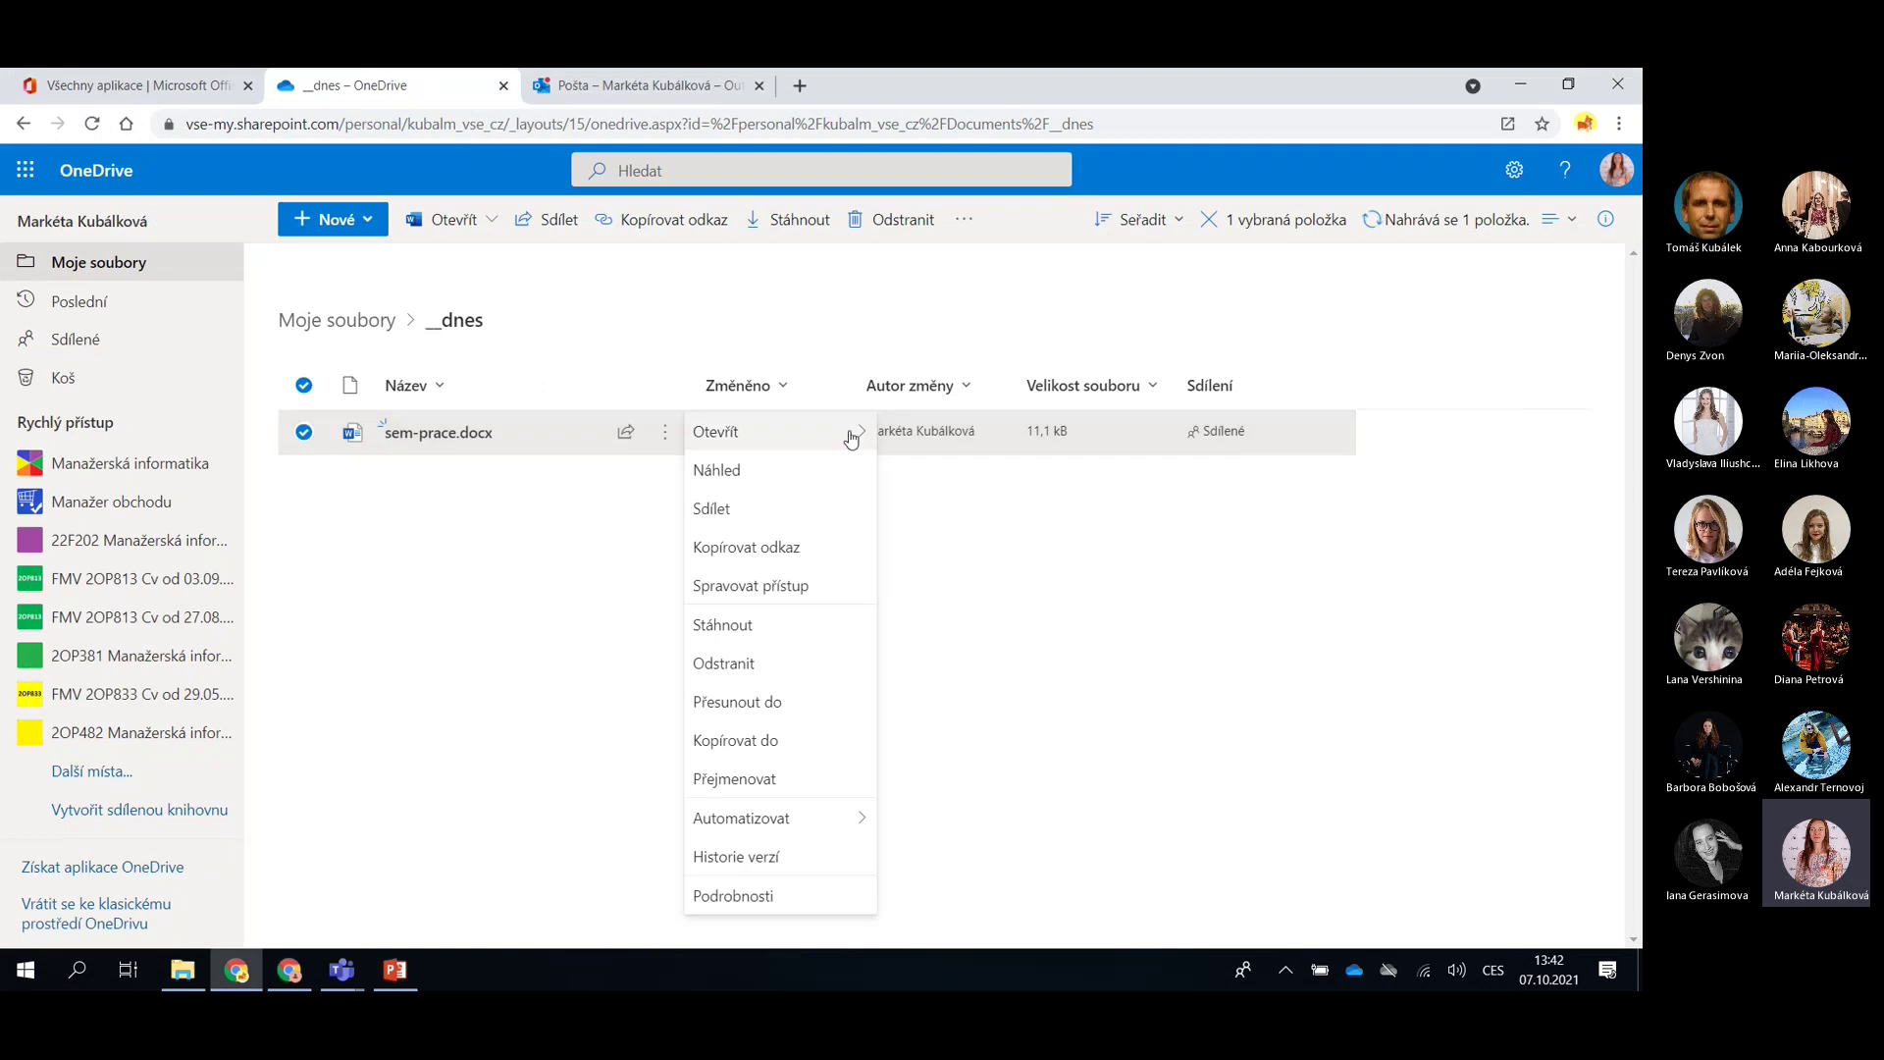
pyautogui.moveTo(848, 438)
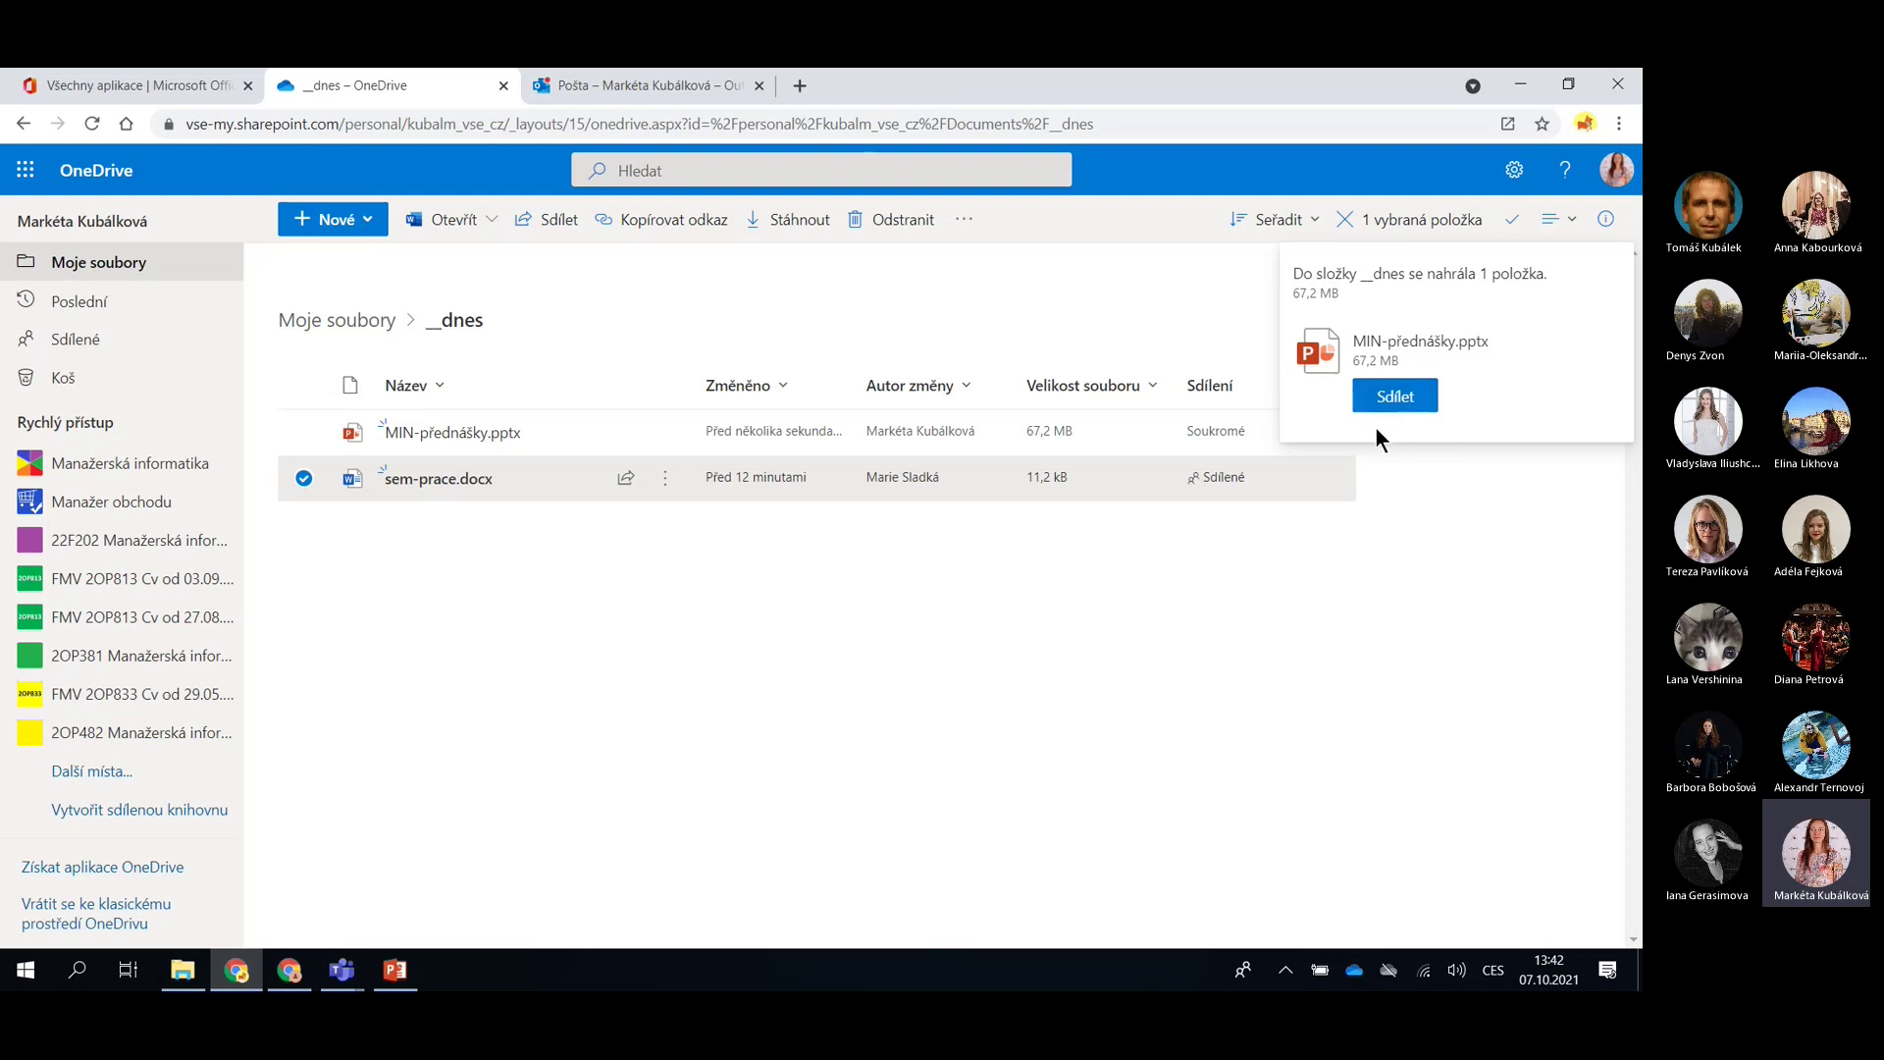
pyautogui.click(991, 281)
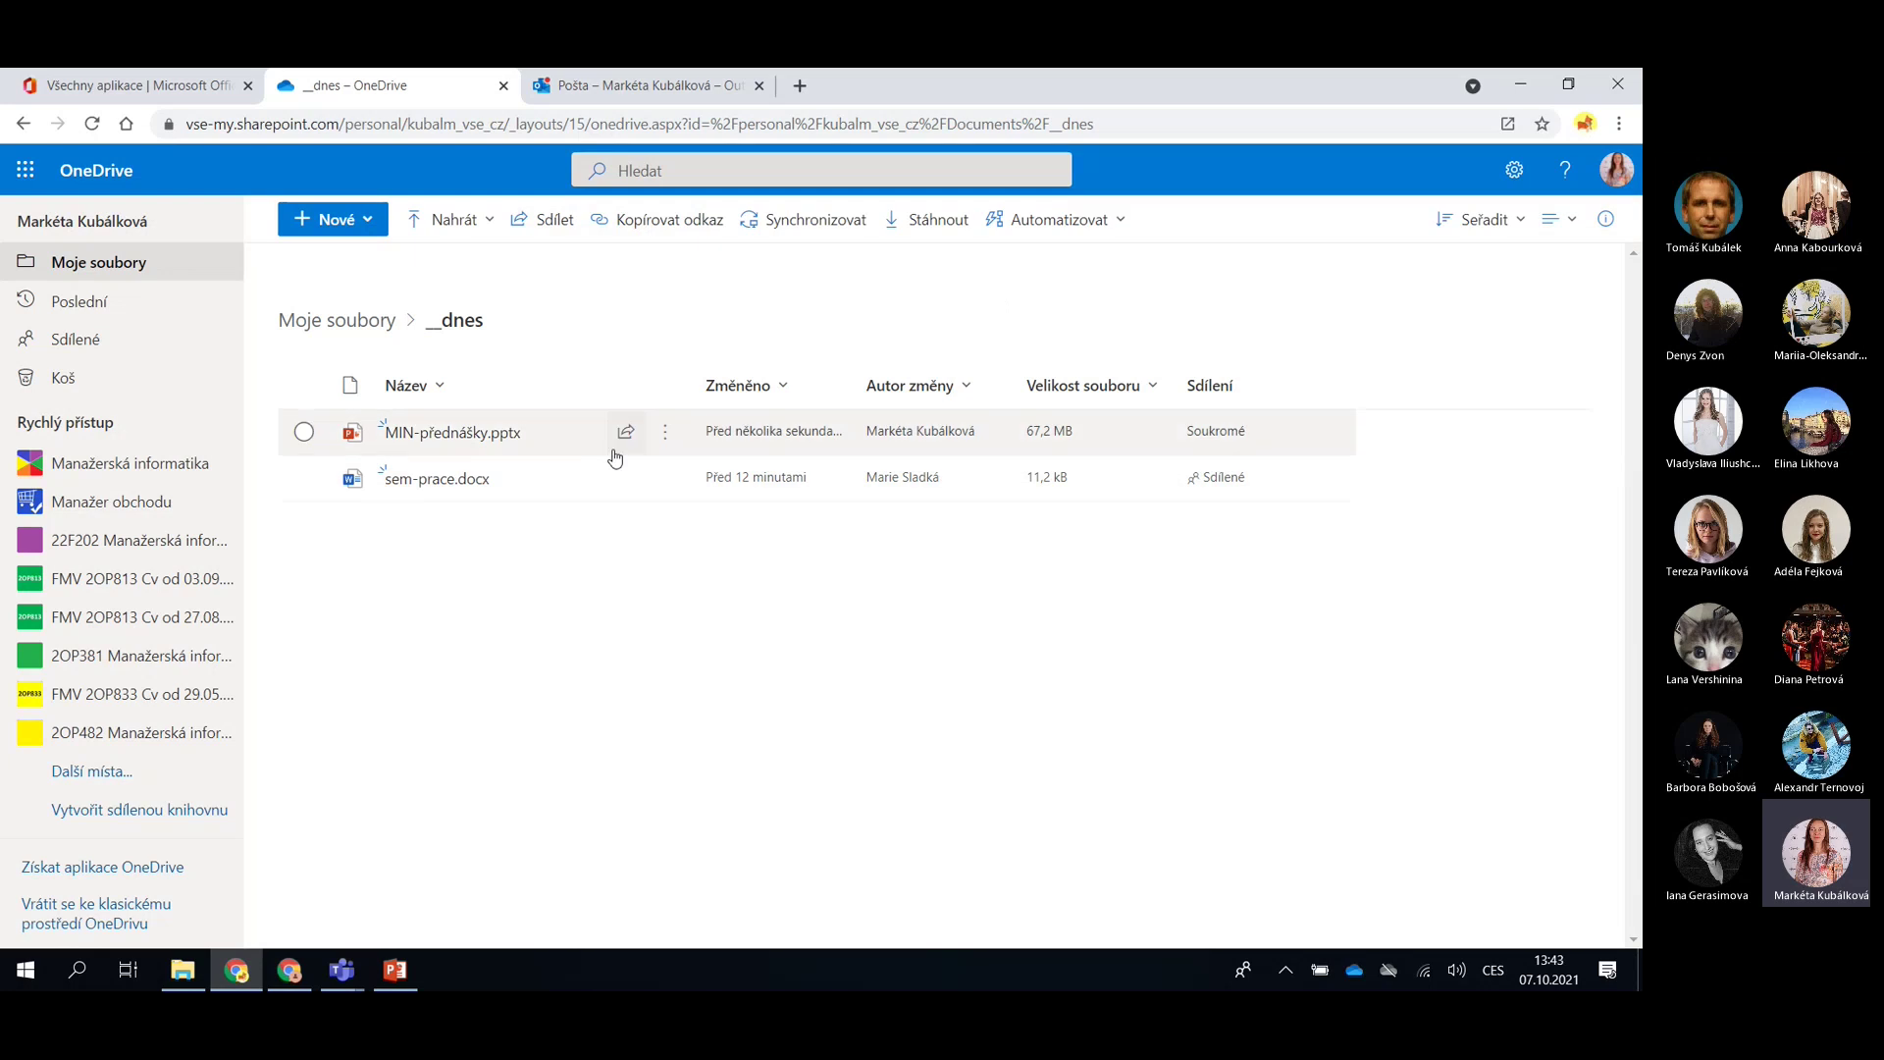
# Copy the sharing link to sem-prace.docx and close the link confirmation
pyautogui.click(665, 486)
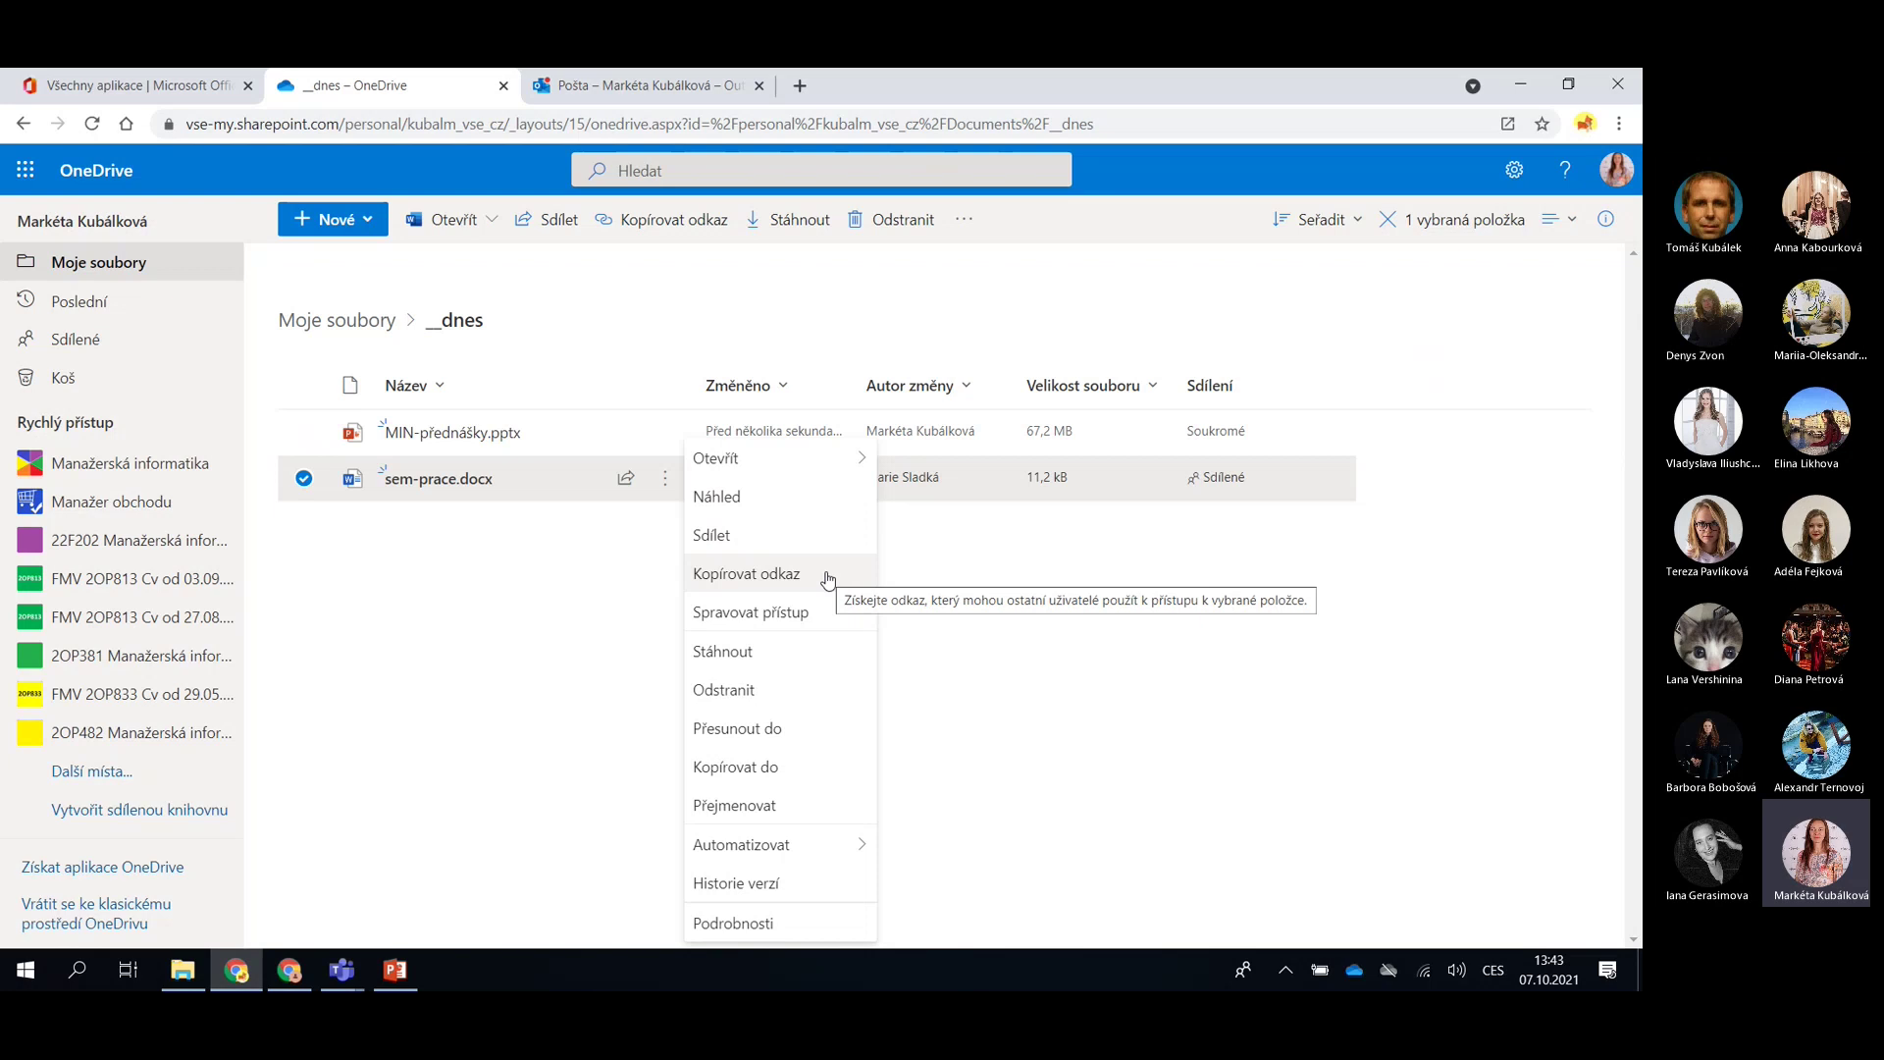
pyautogui.click(791, 579)
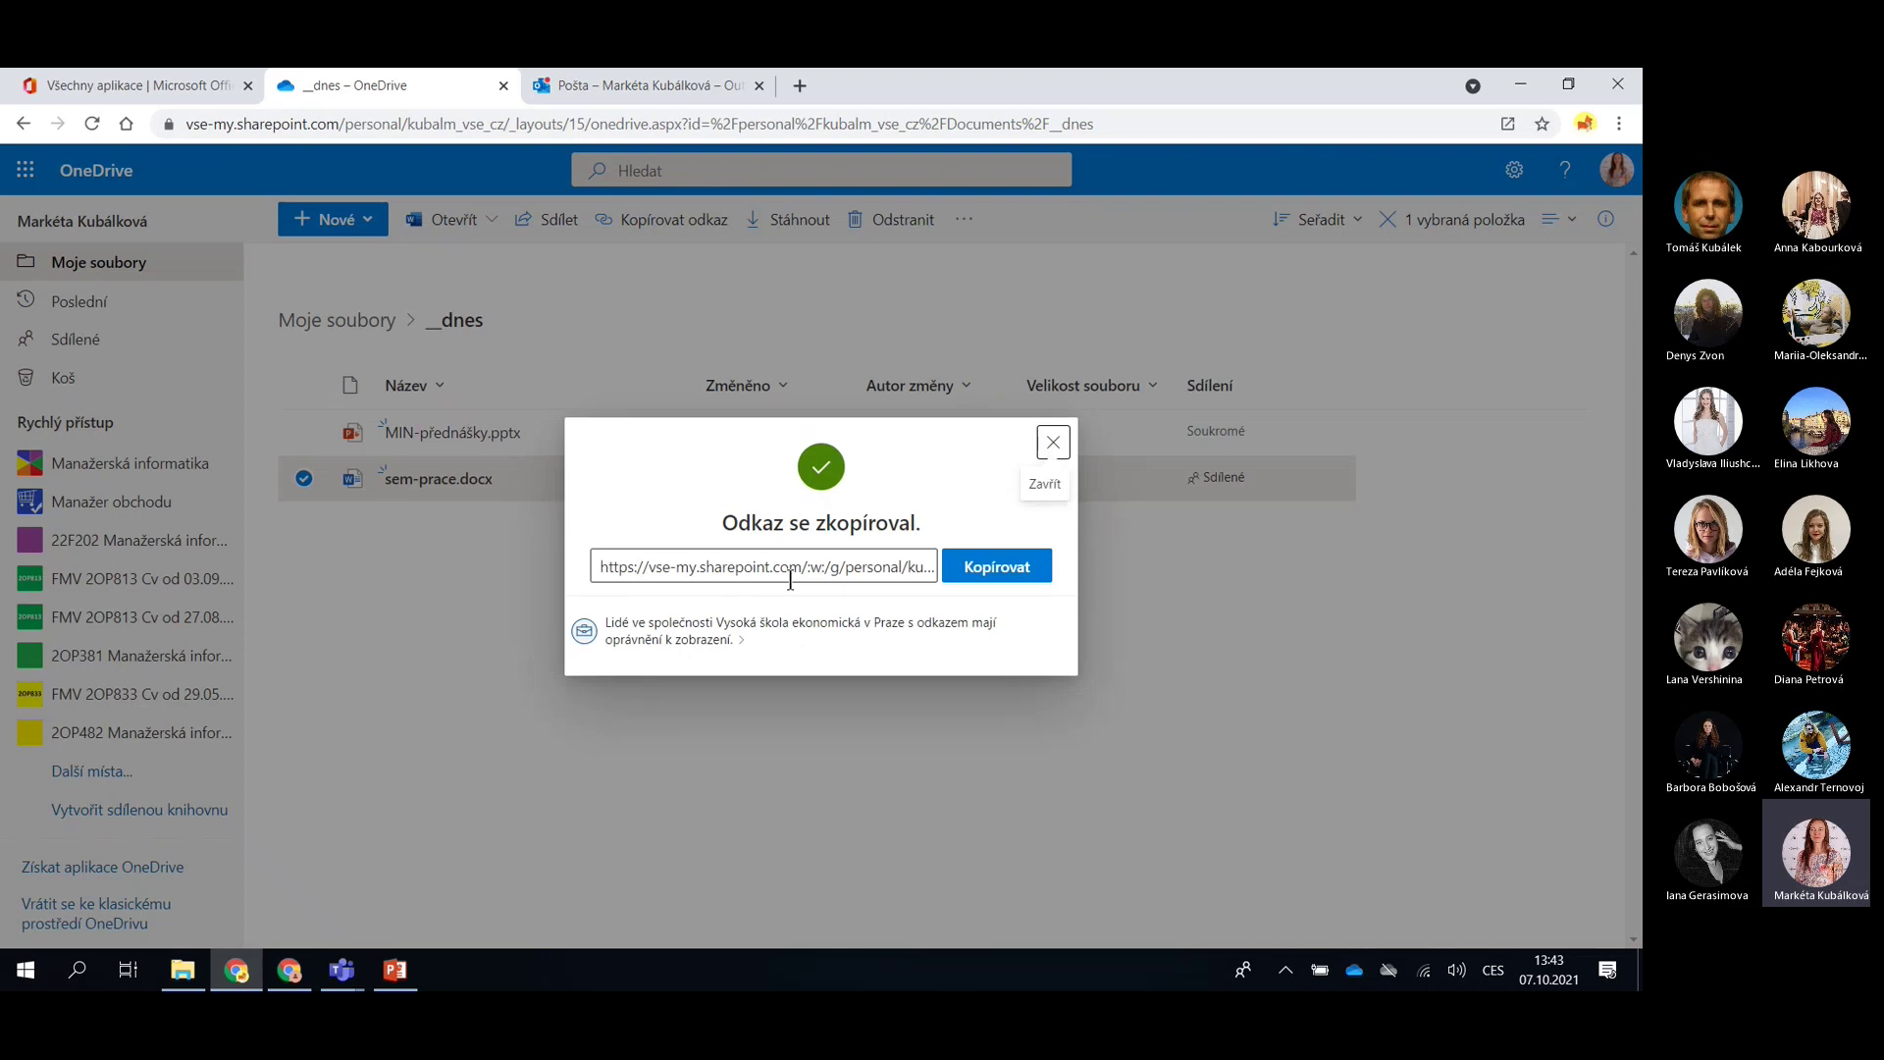
pyautogui.moveTo(600, 569); pyautogui.dragTo(934, 578)
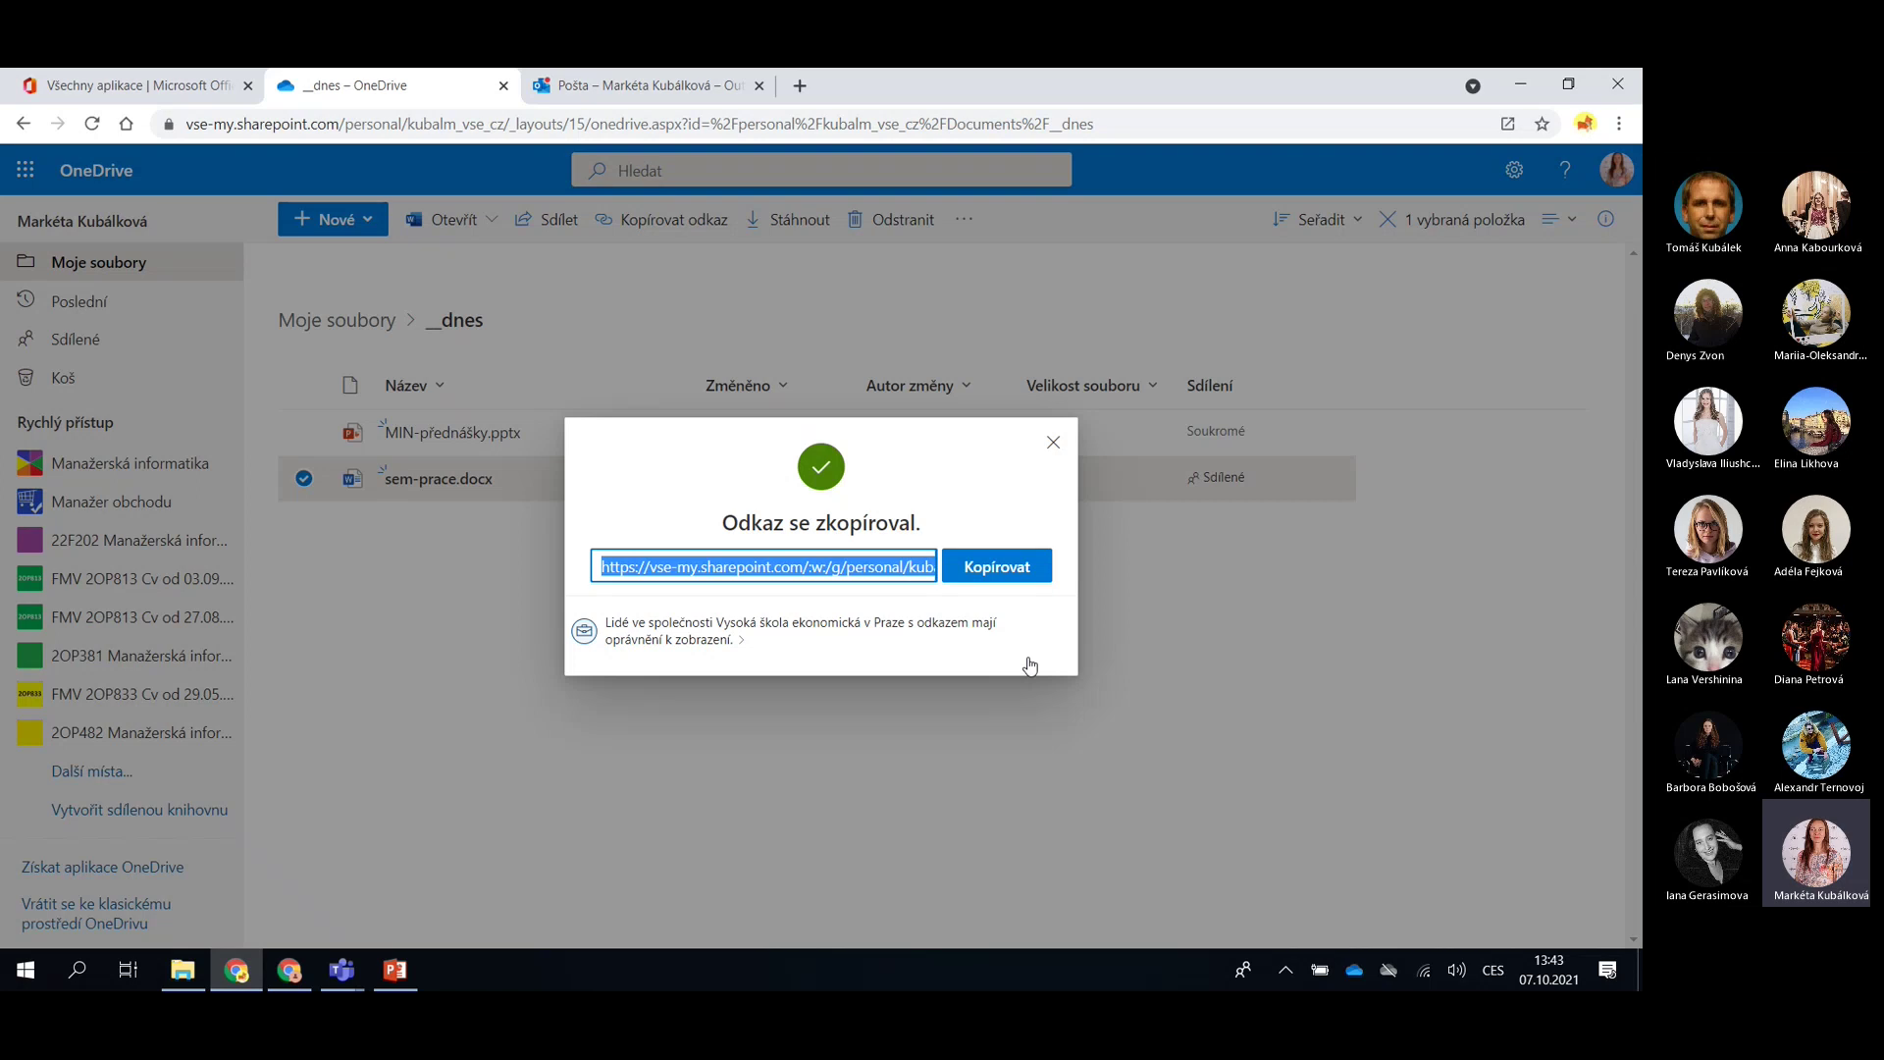
pyautogui.click(1052, 442)
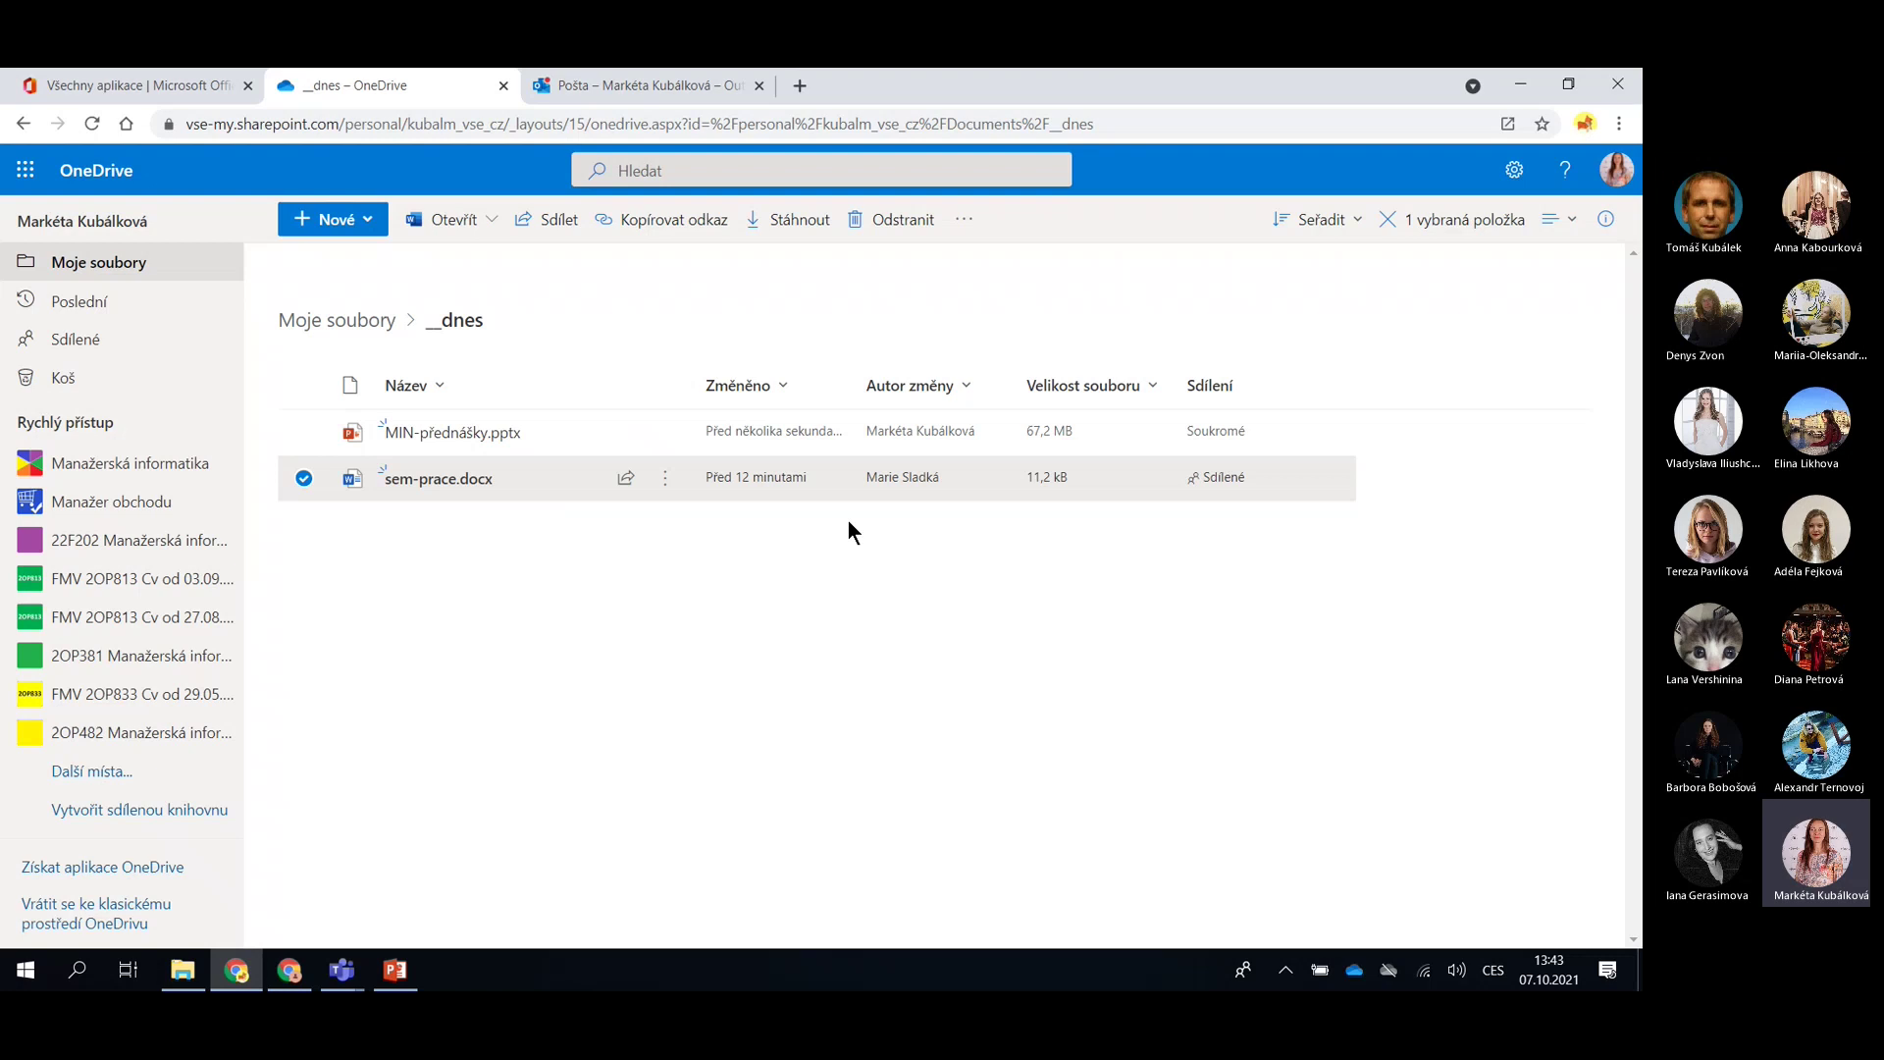
# View the possible destinations for moving sem-prace.docx, including browsing sites (Procházet weby), and close the move pane without moving it
pyautogui.click(669, 480)
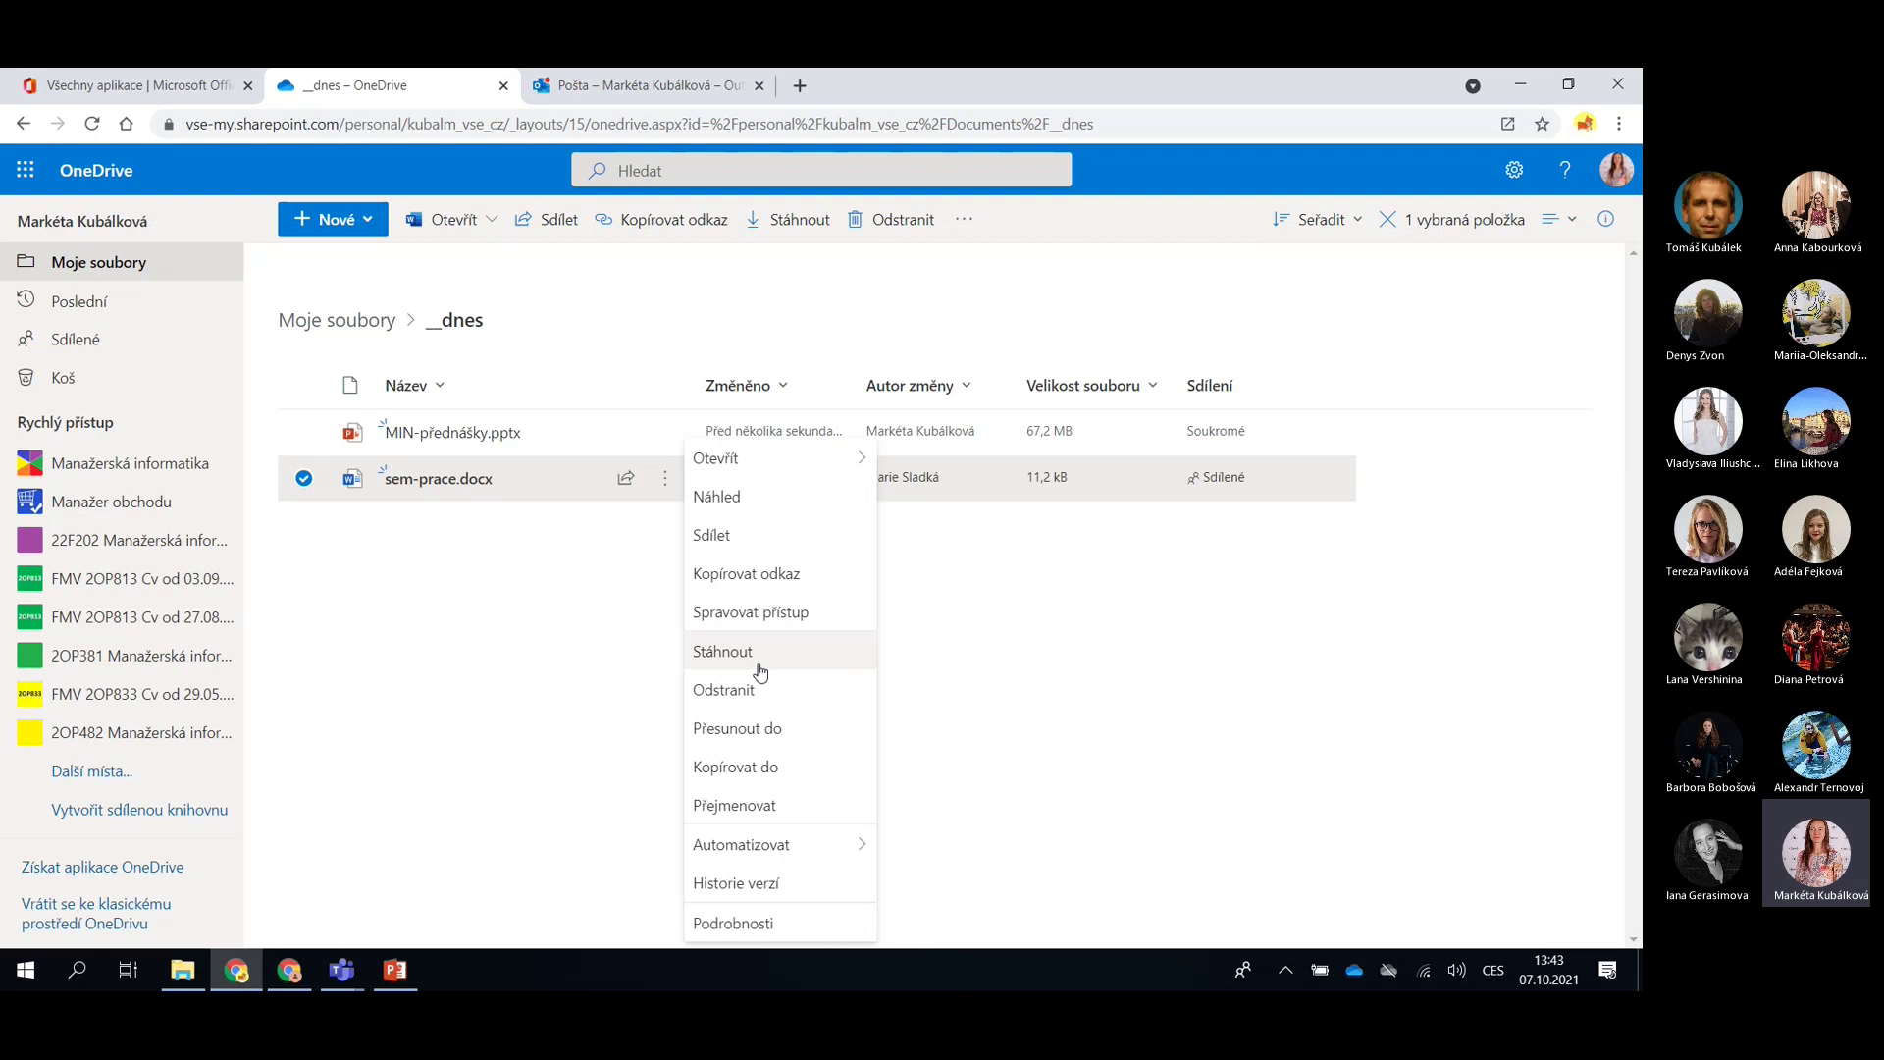
pyautogui.click(769, 728)
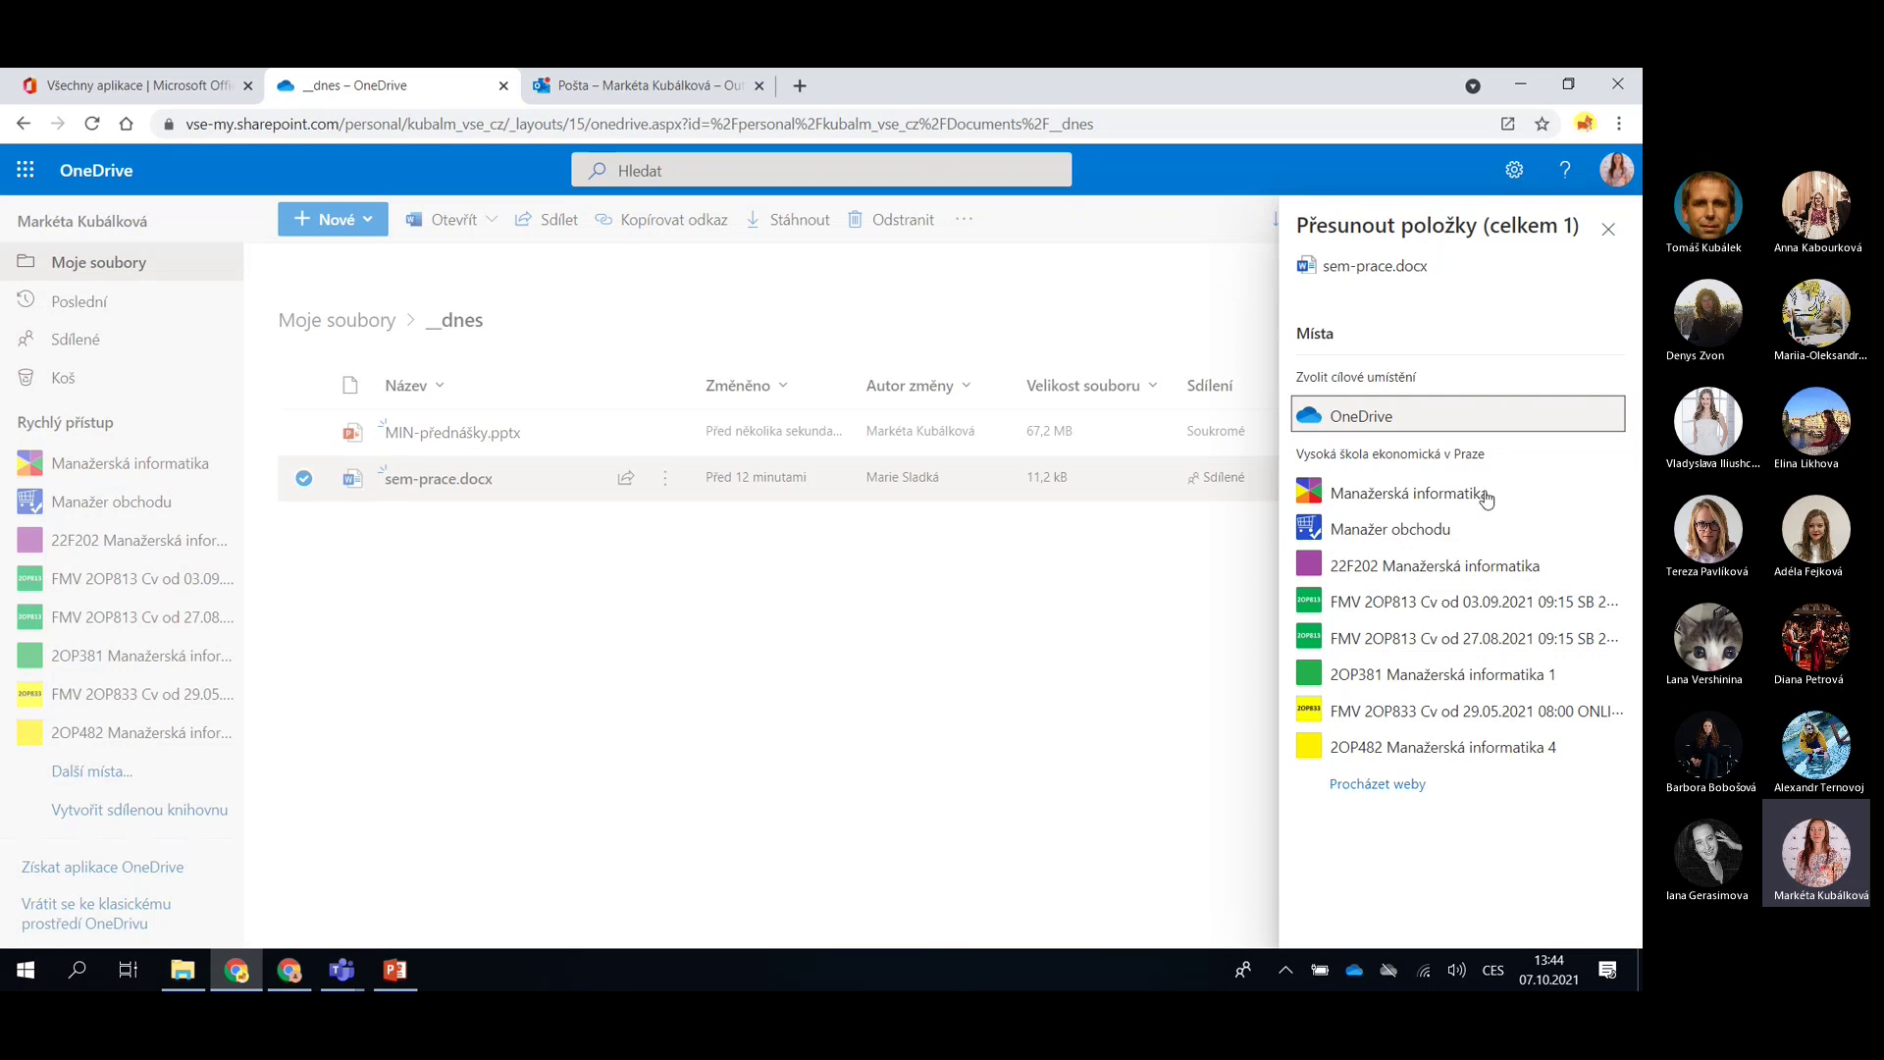
pyautogui.click(1413, 791)
pyautogui.click(1607, 230)
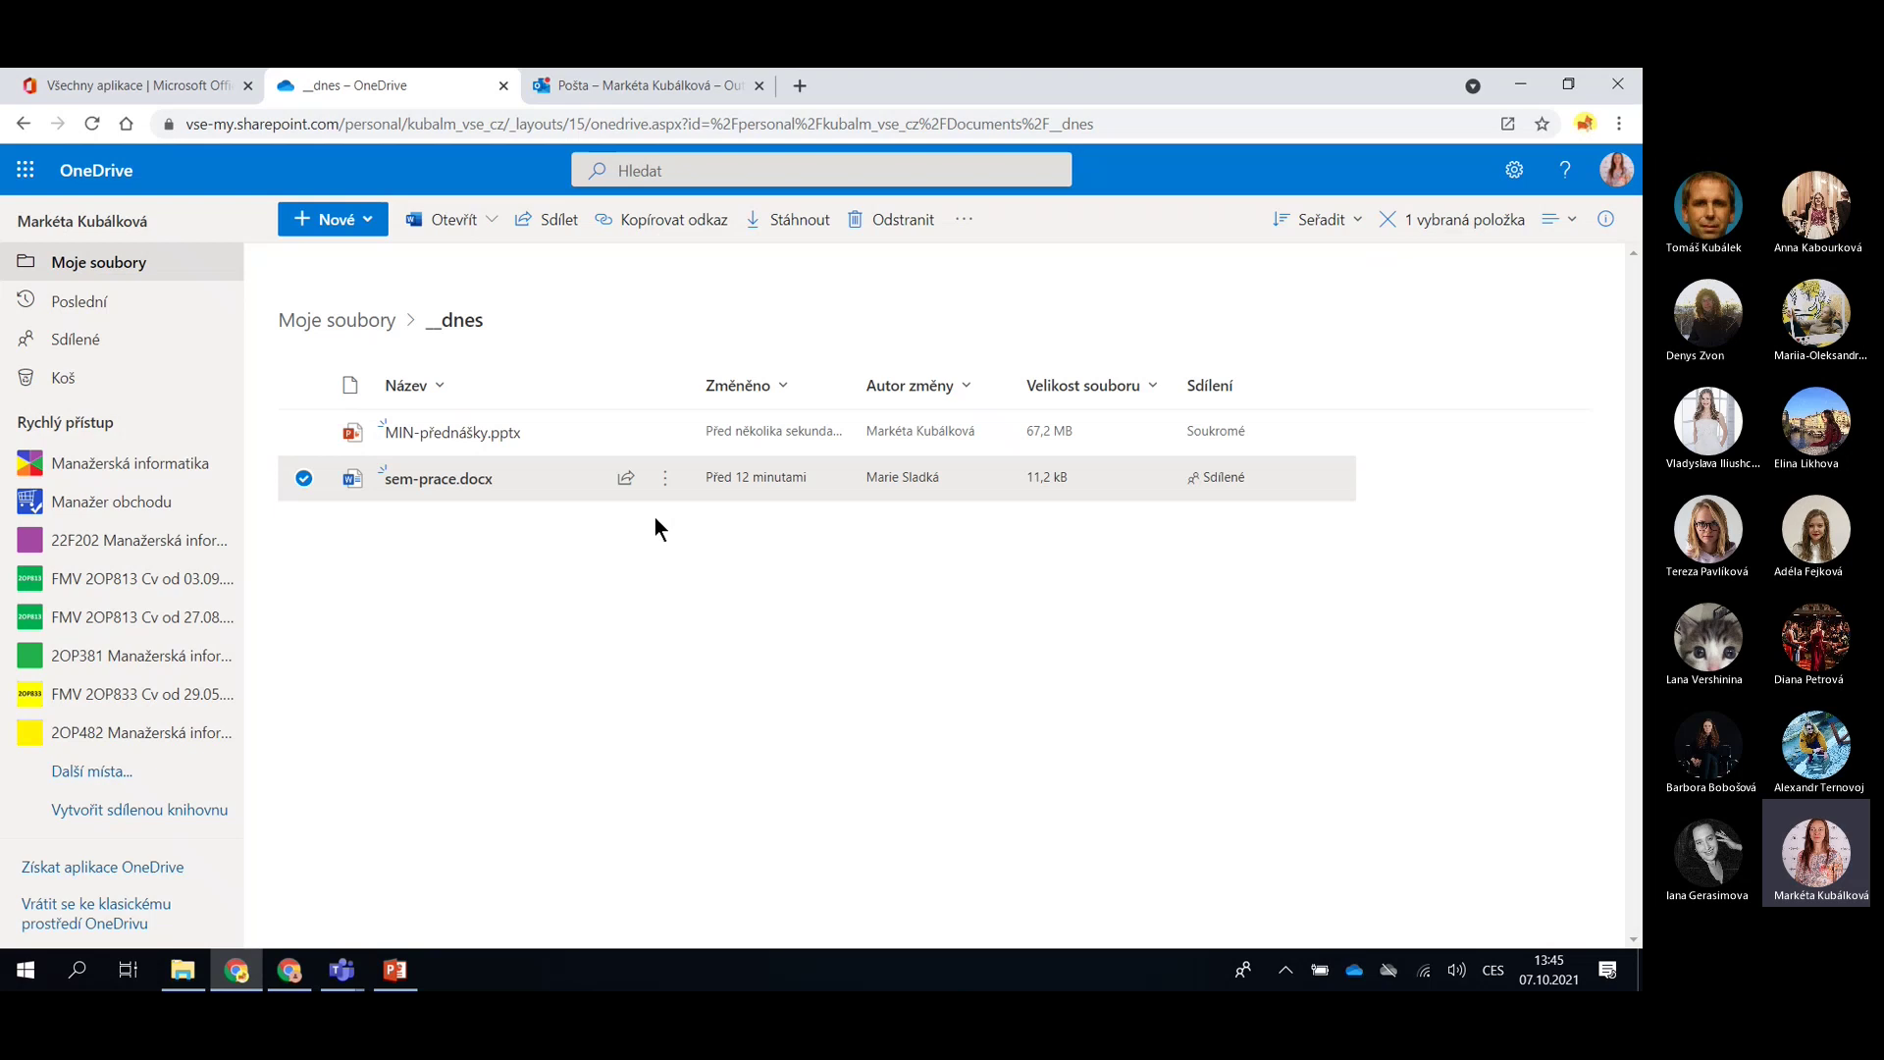
# Examine the details of sem-prace.docx, including access, activity, type, path and size, and close and reopen the details pane
pyautogui.click(664, 480)
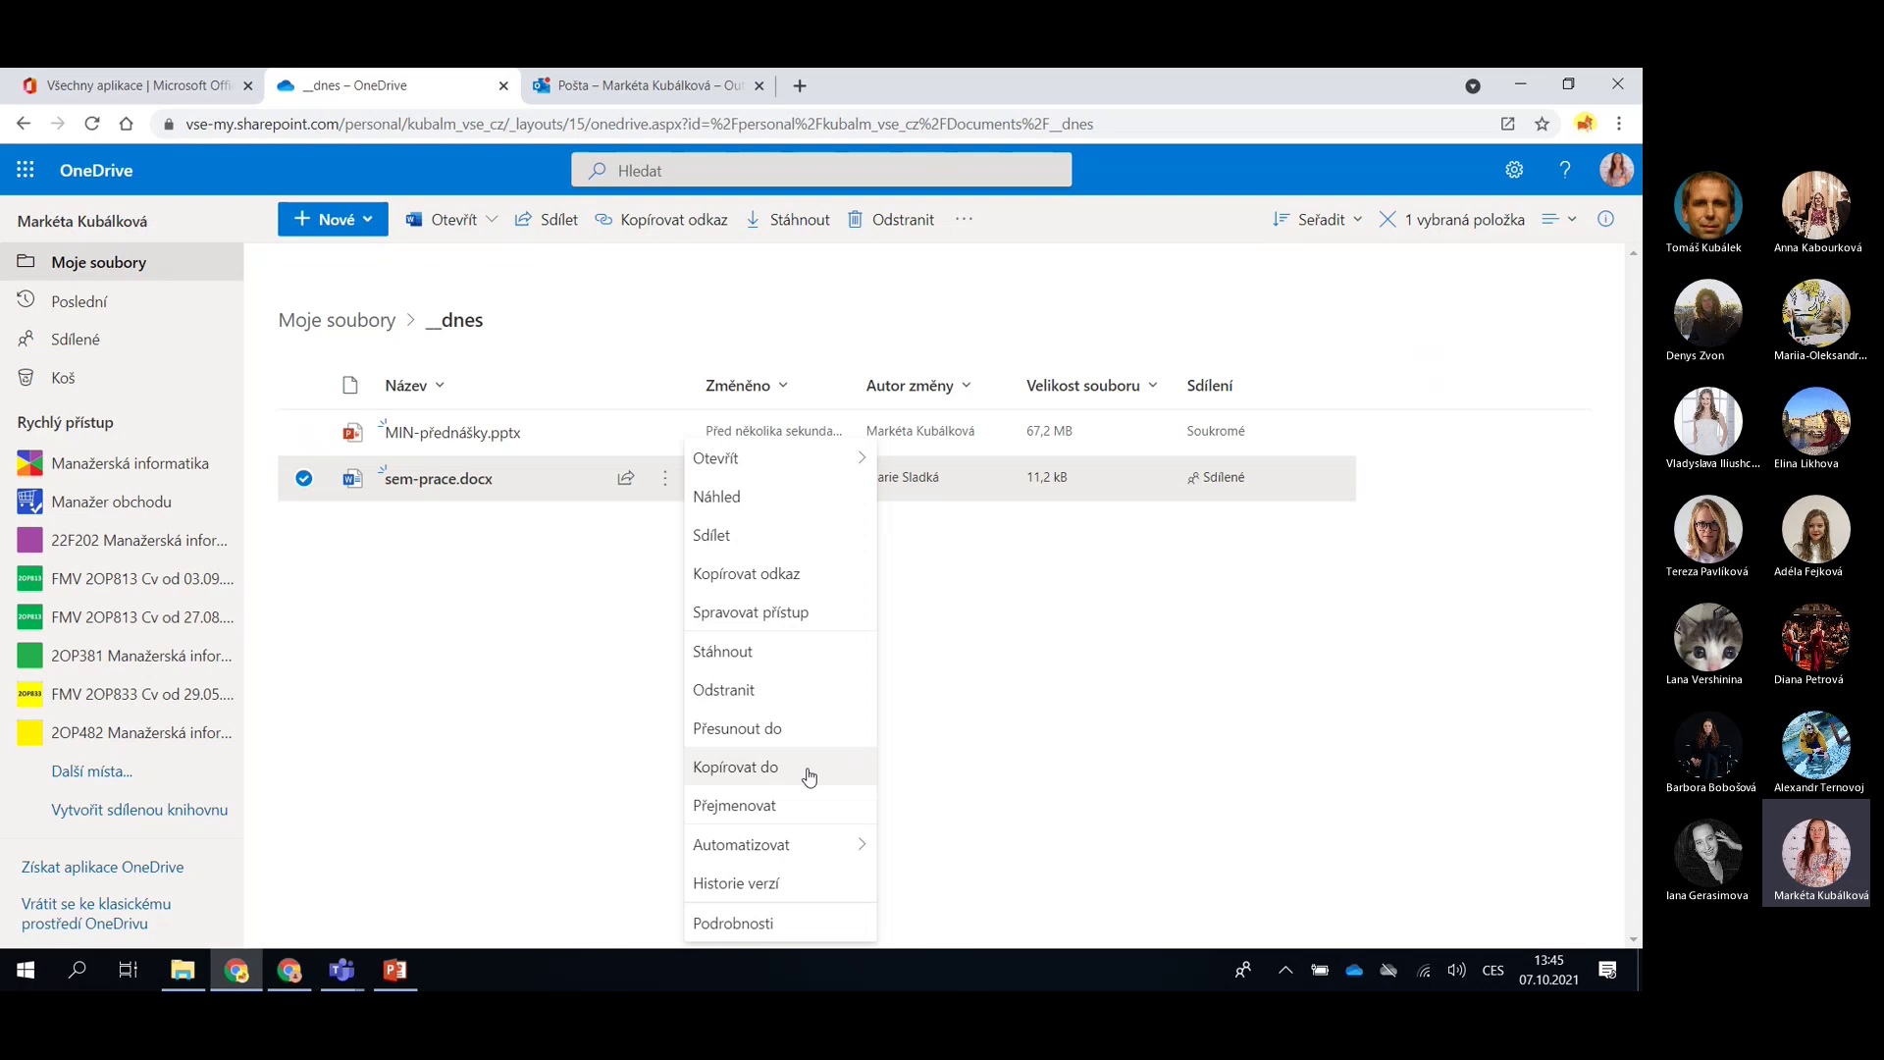
pyautogui.click(771, 922)
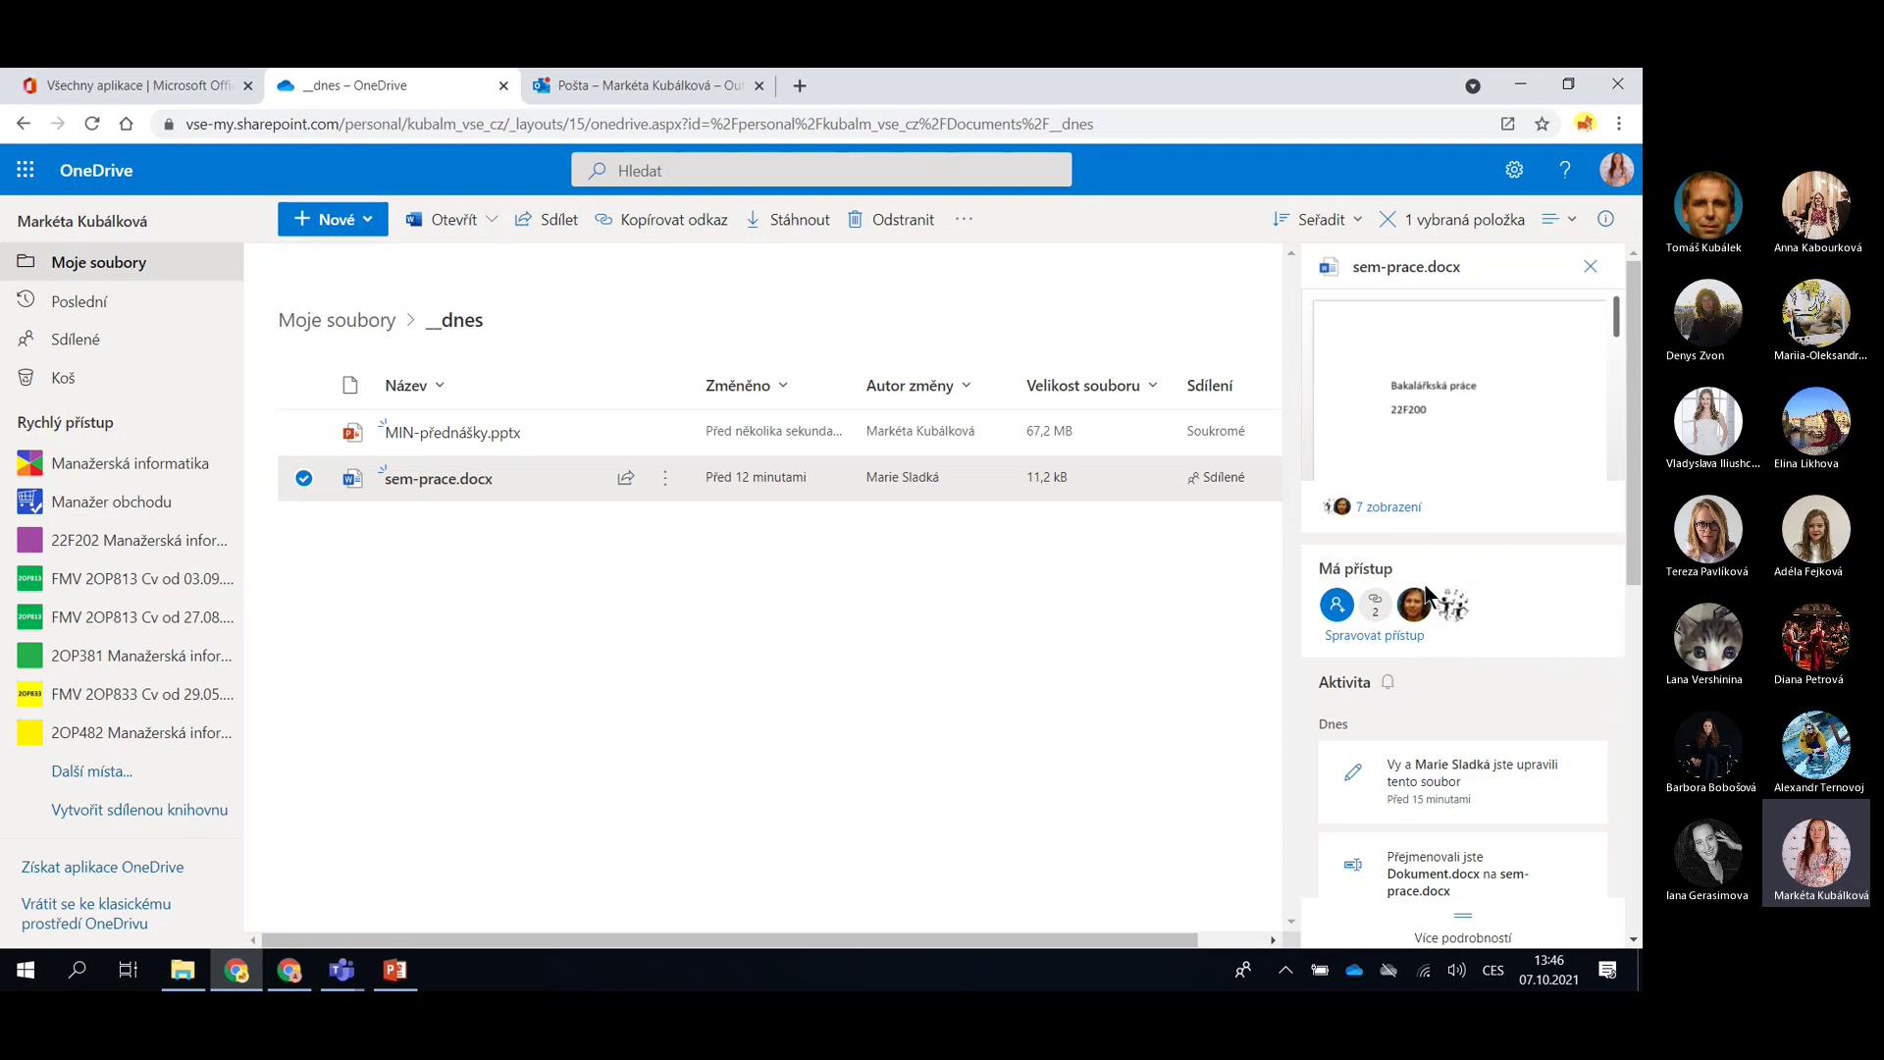
pyautogui.scroll(-2, 1479, 587)
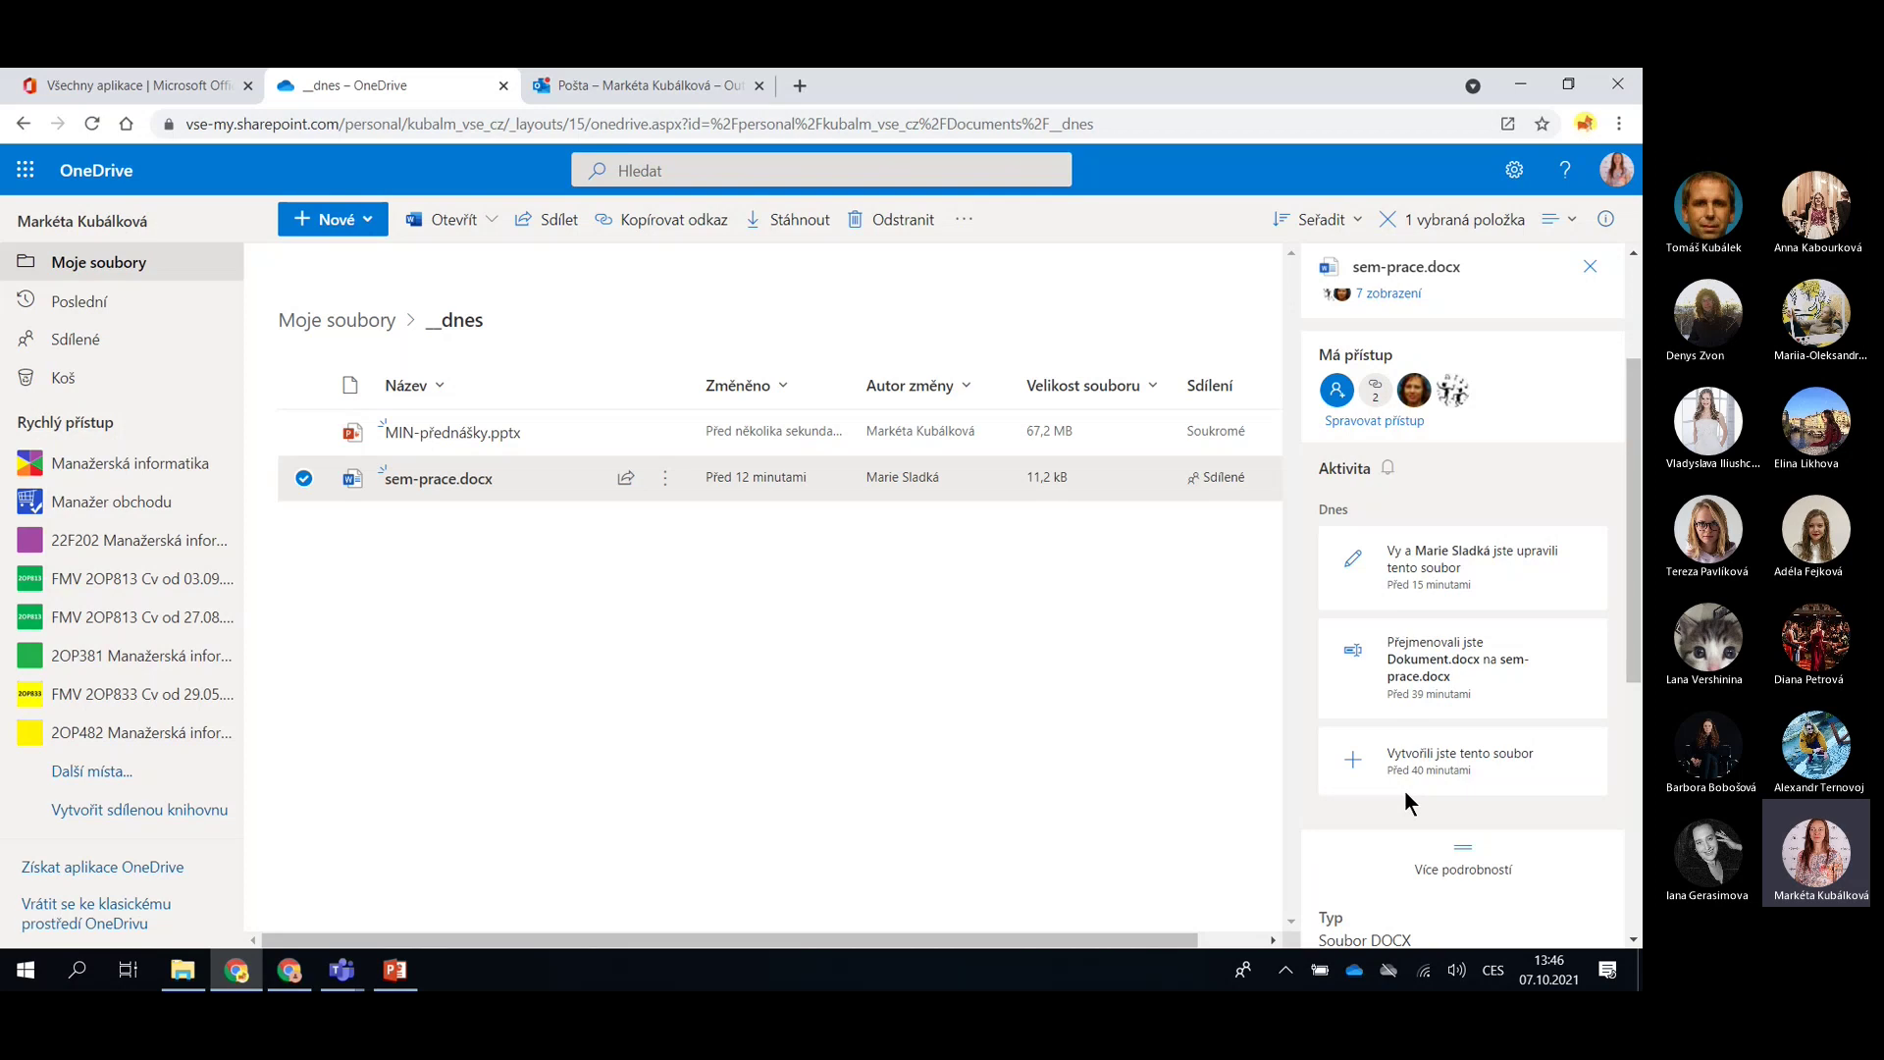
pyautogui.click(1459, 853)
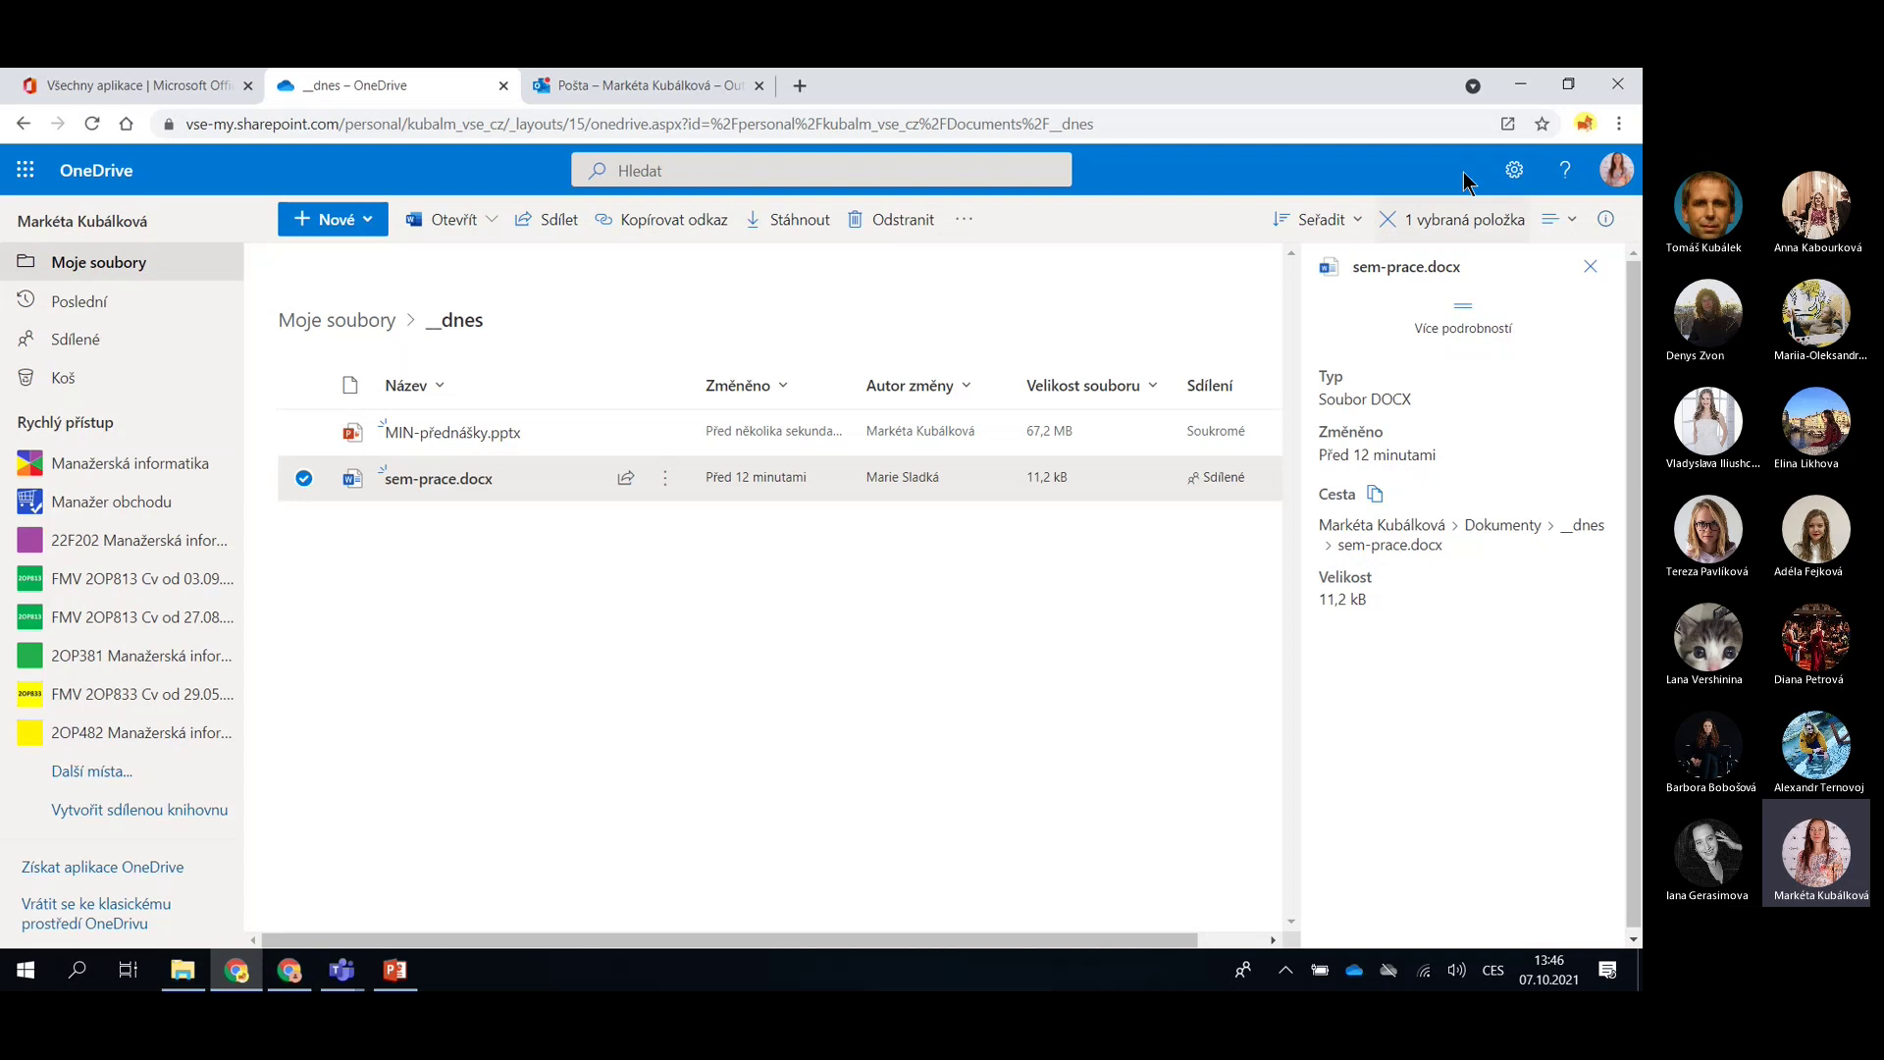
pyautogui.click(1591, 268)
pyautogui.click(1606, 219)
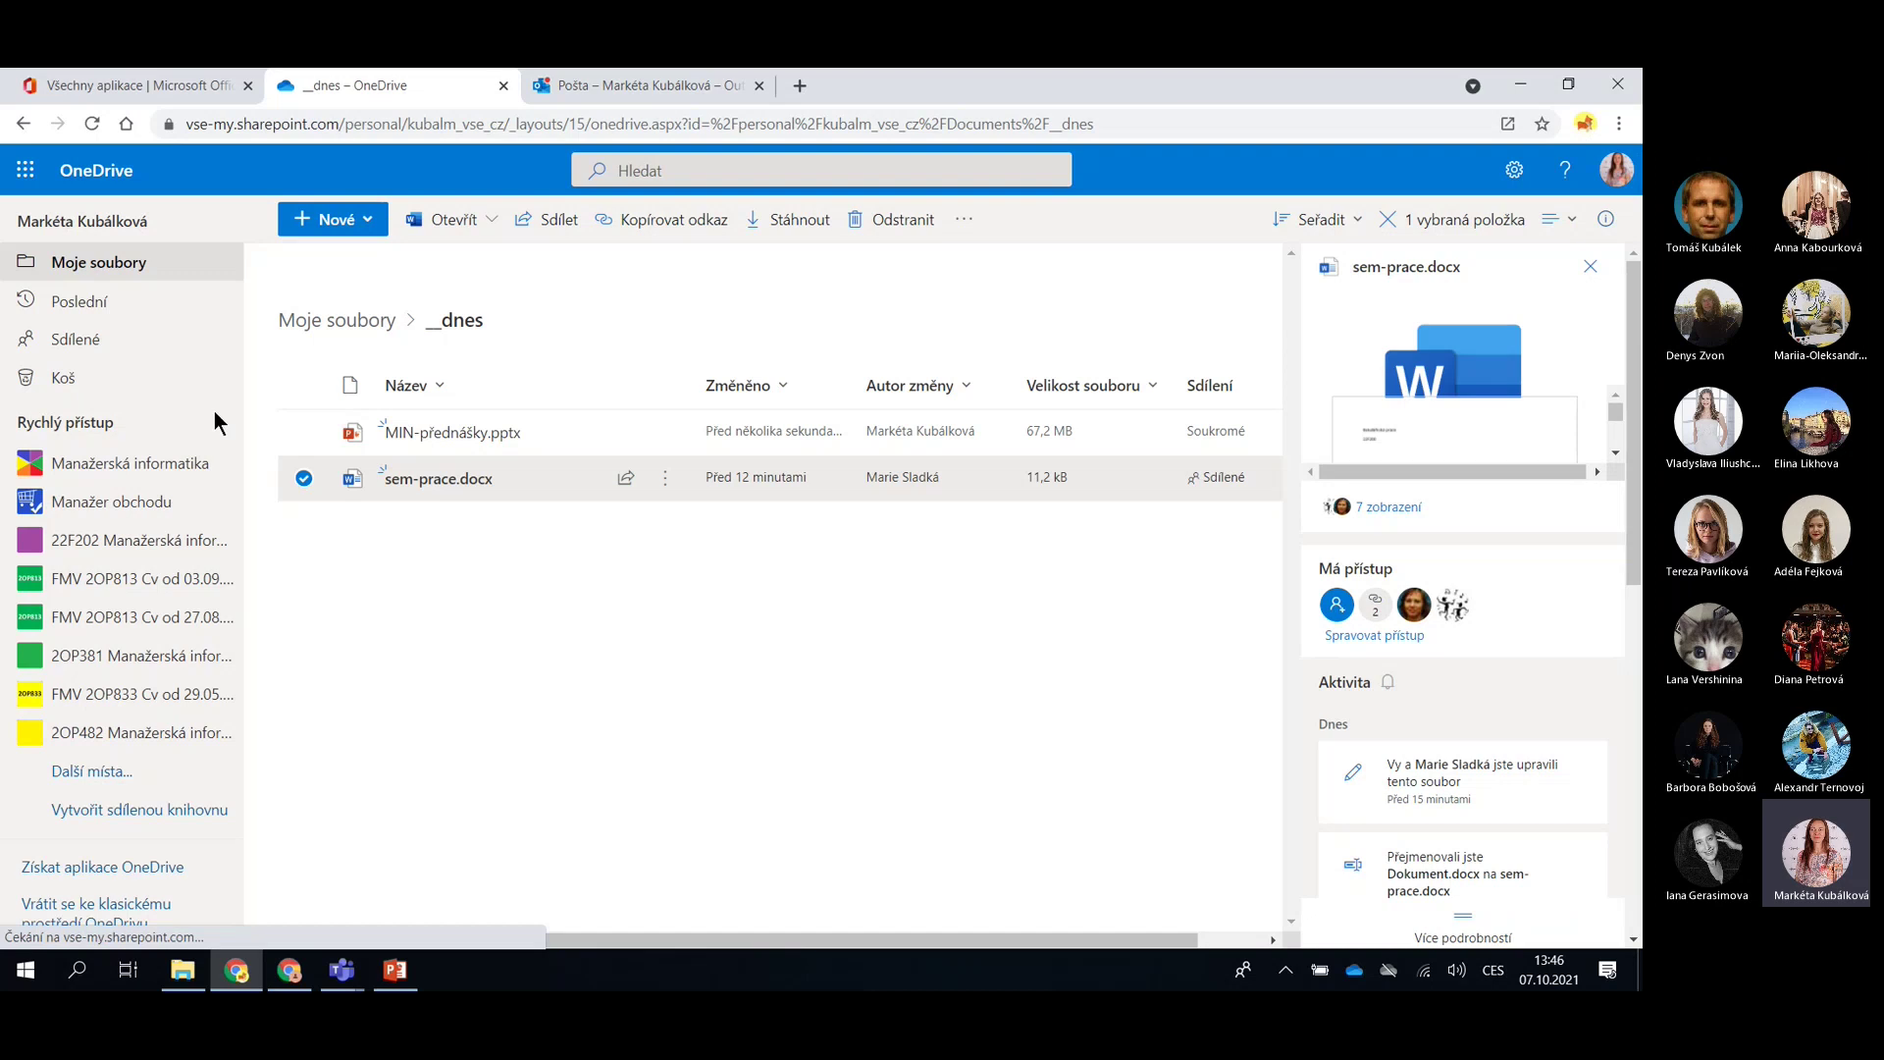
# Examine the details of MIN-přednášky.pptx, including access, activity, type, path and size, and close the details pane
pyautogui.click(304, 431)
pyautogui.click(304, 478)
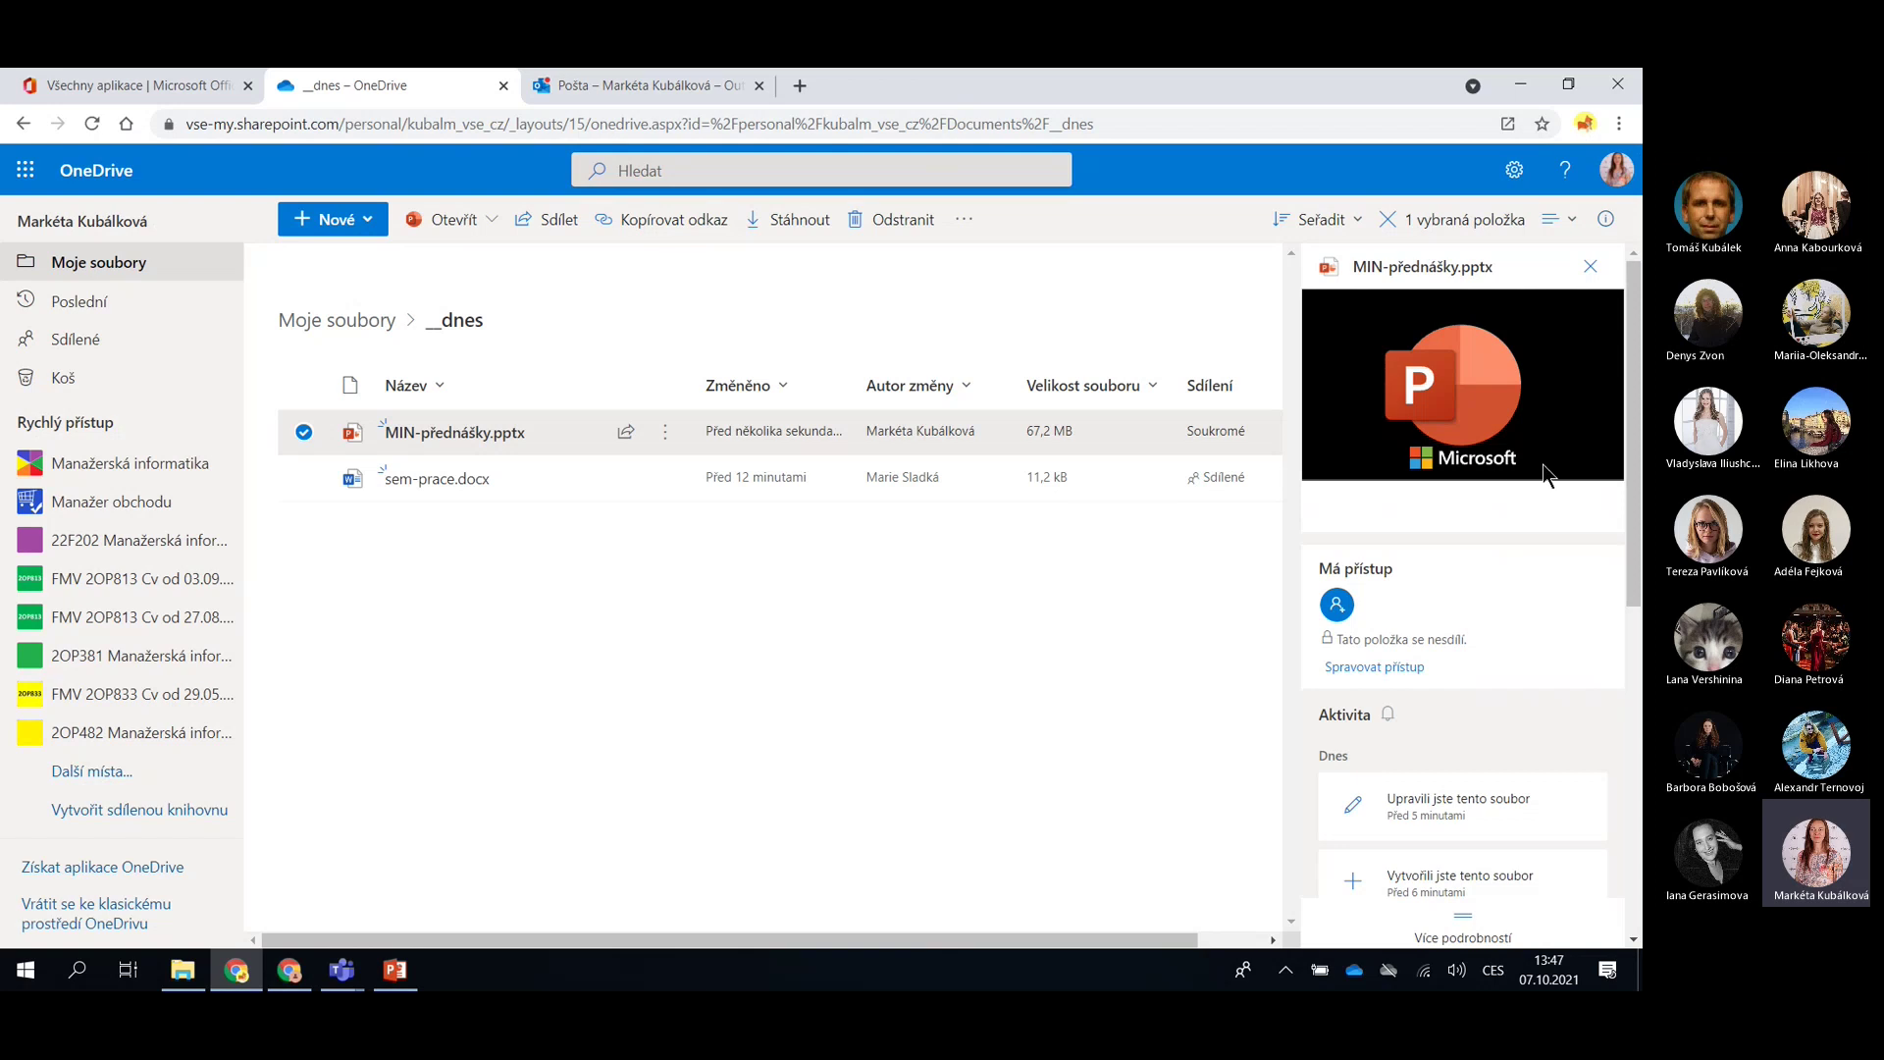
pyautogui.scroll(-3, 1505, 547)
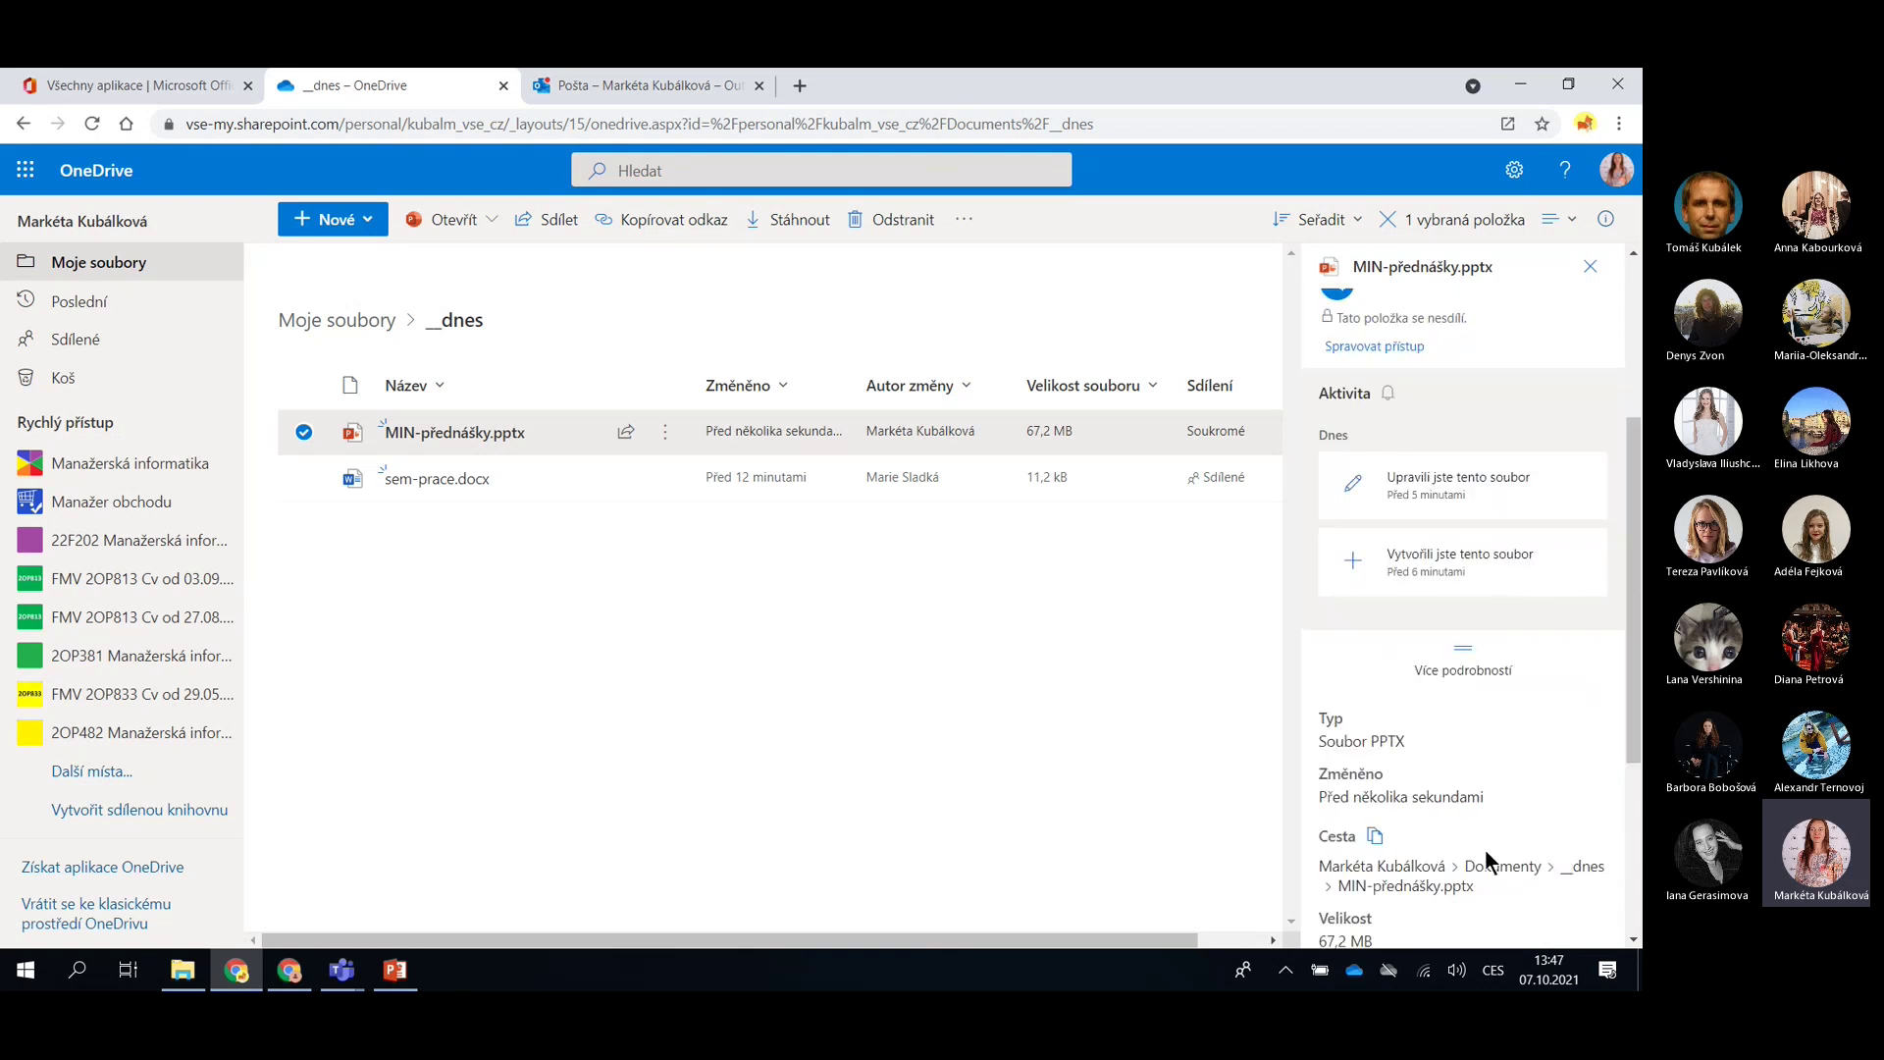
pyautogui.scroll(-2, 1485, 850)
pyautogui.scroll(5, 1485, 850)
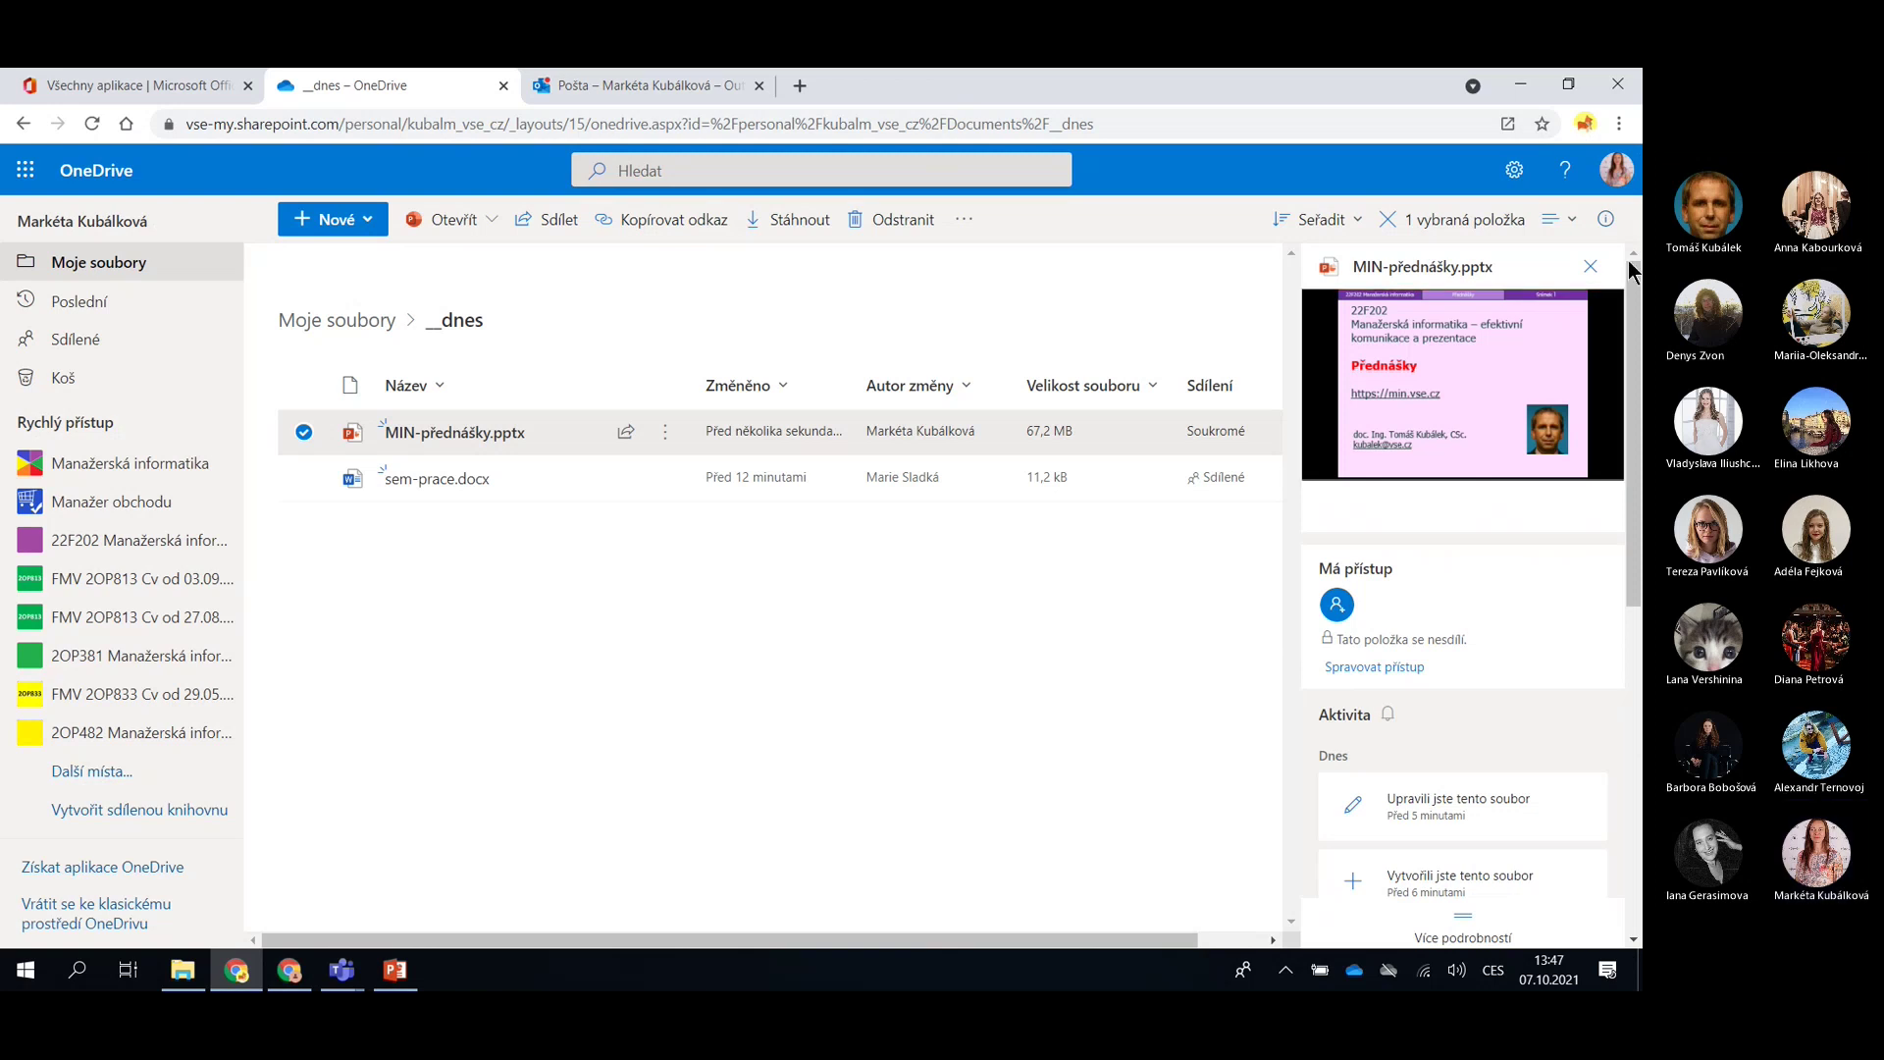
pyautogui.click(1591, 267)
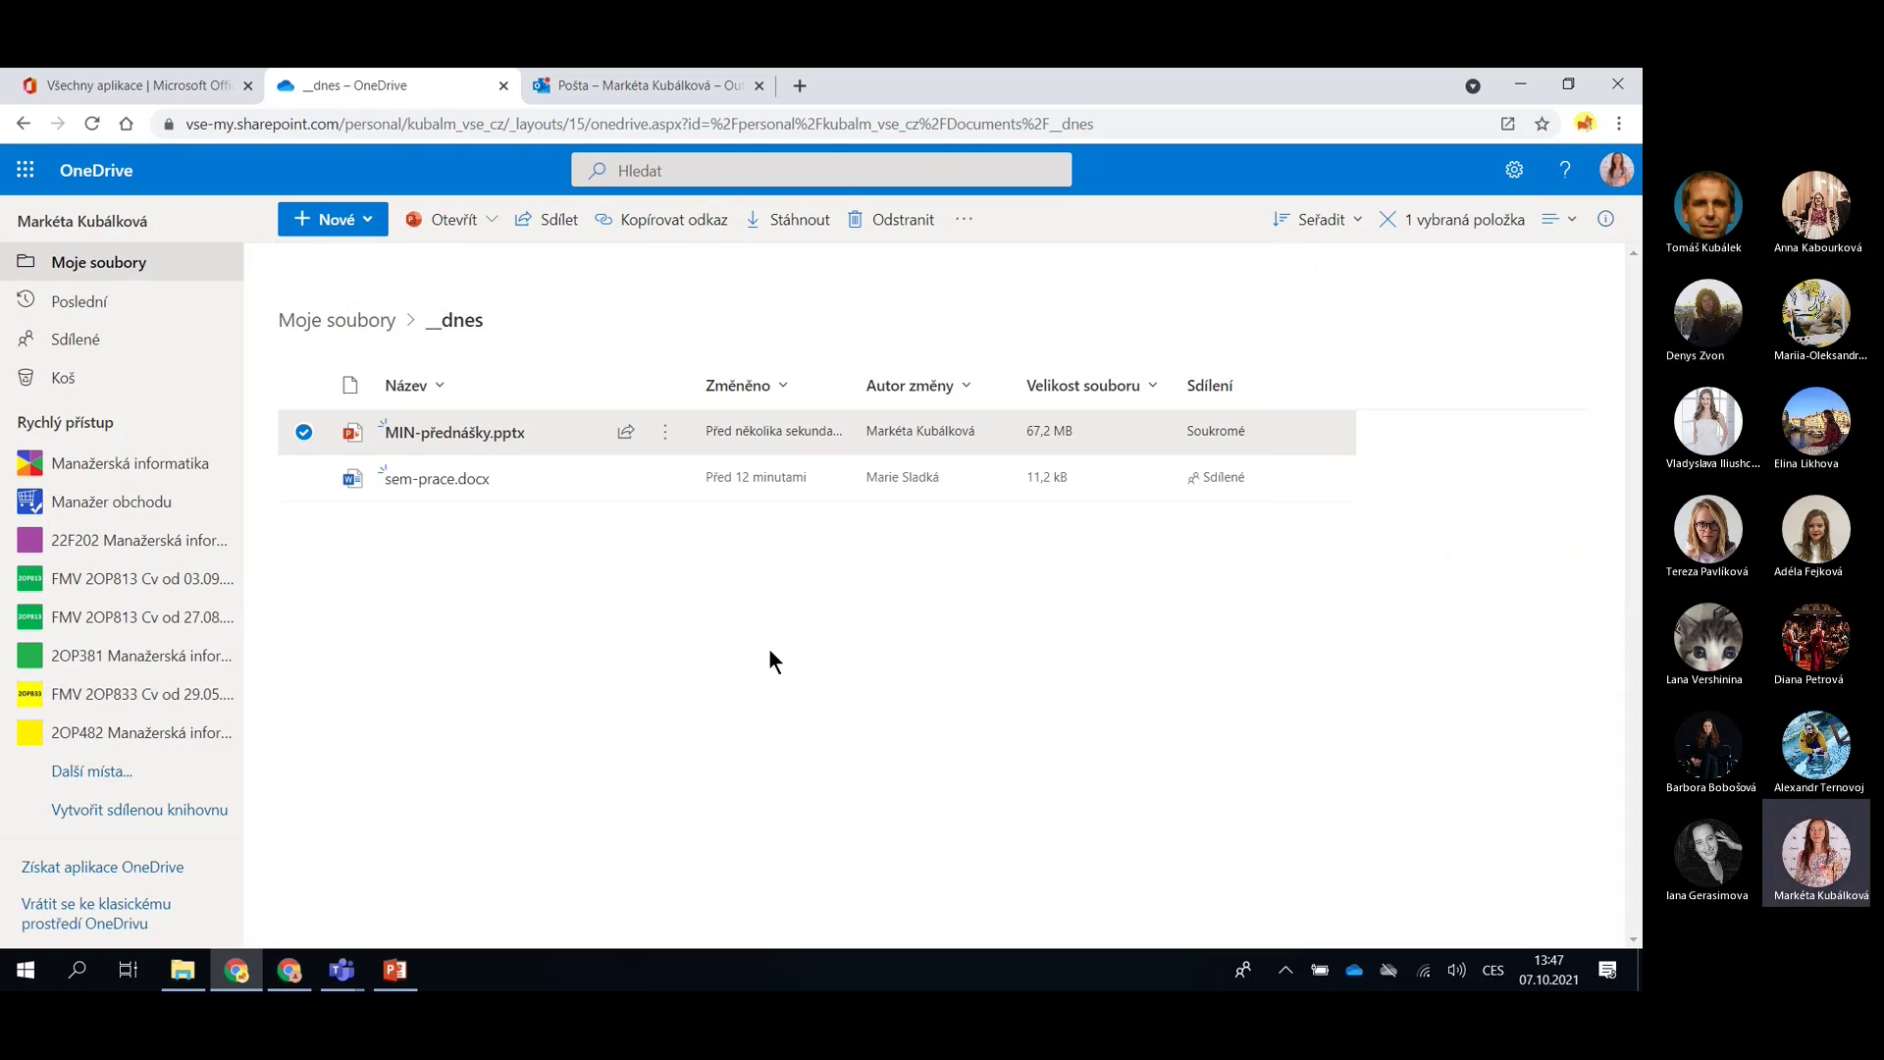
# Switch to the PowerPoint lecture slides and advance from slide 14 to slide 19, Operace se složkou
pyautogui.hotkey('alt', 'Tab')
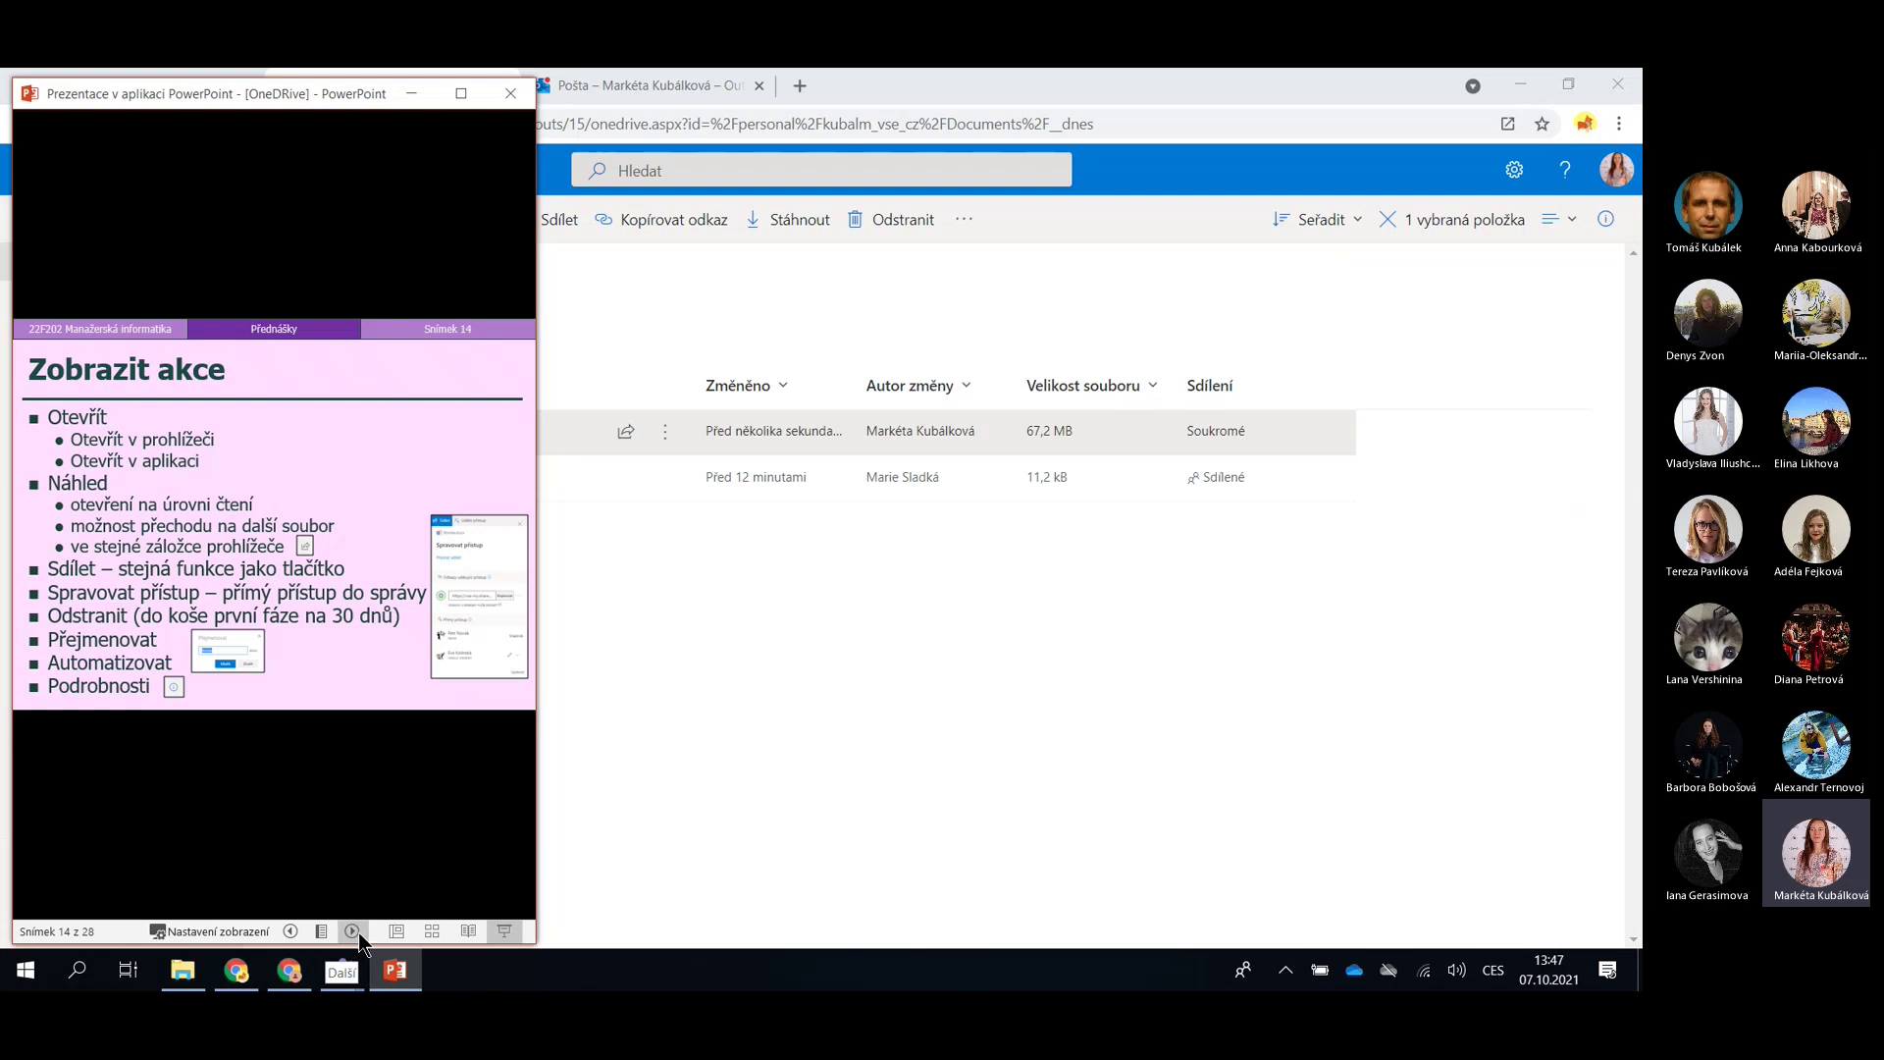
pyautogui.click(352, 930)
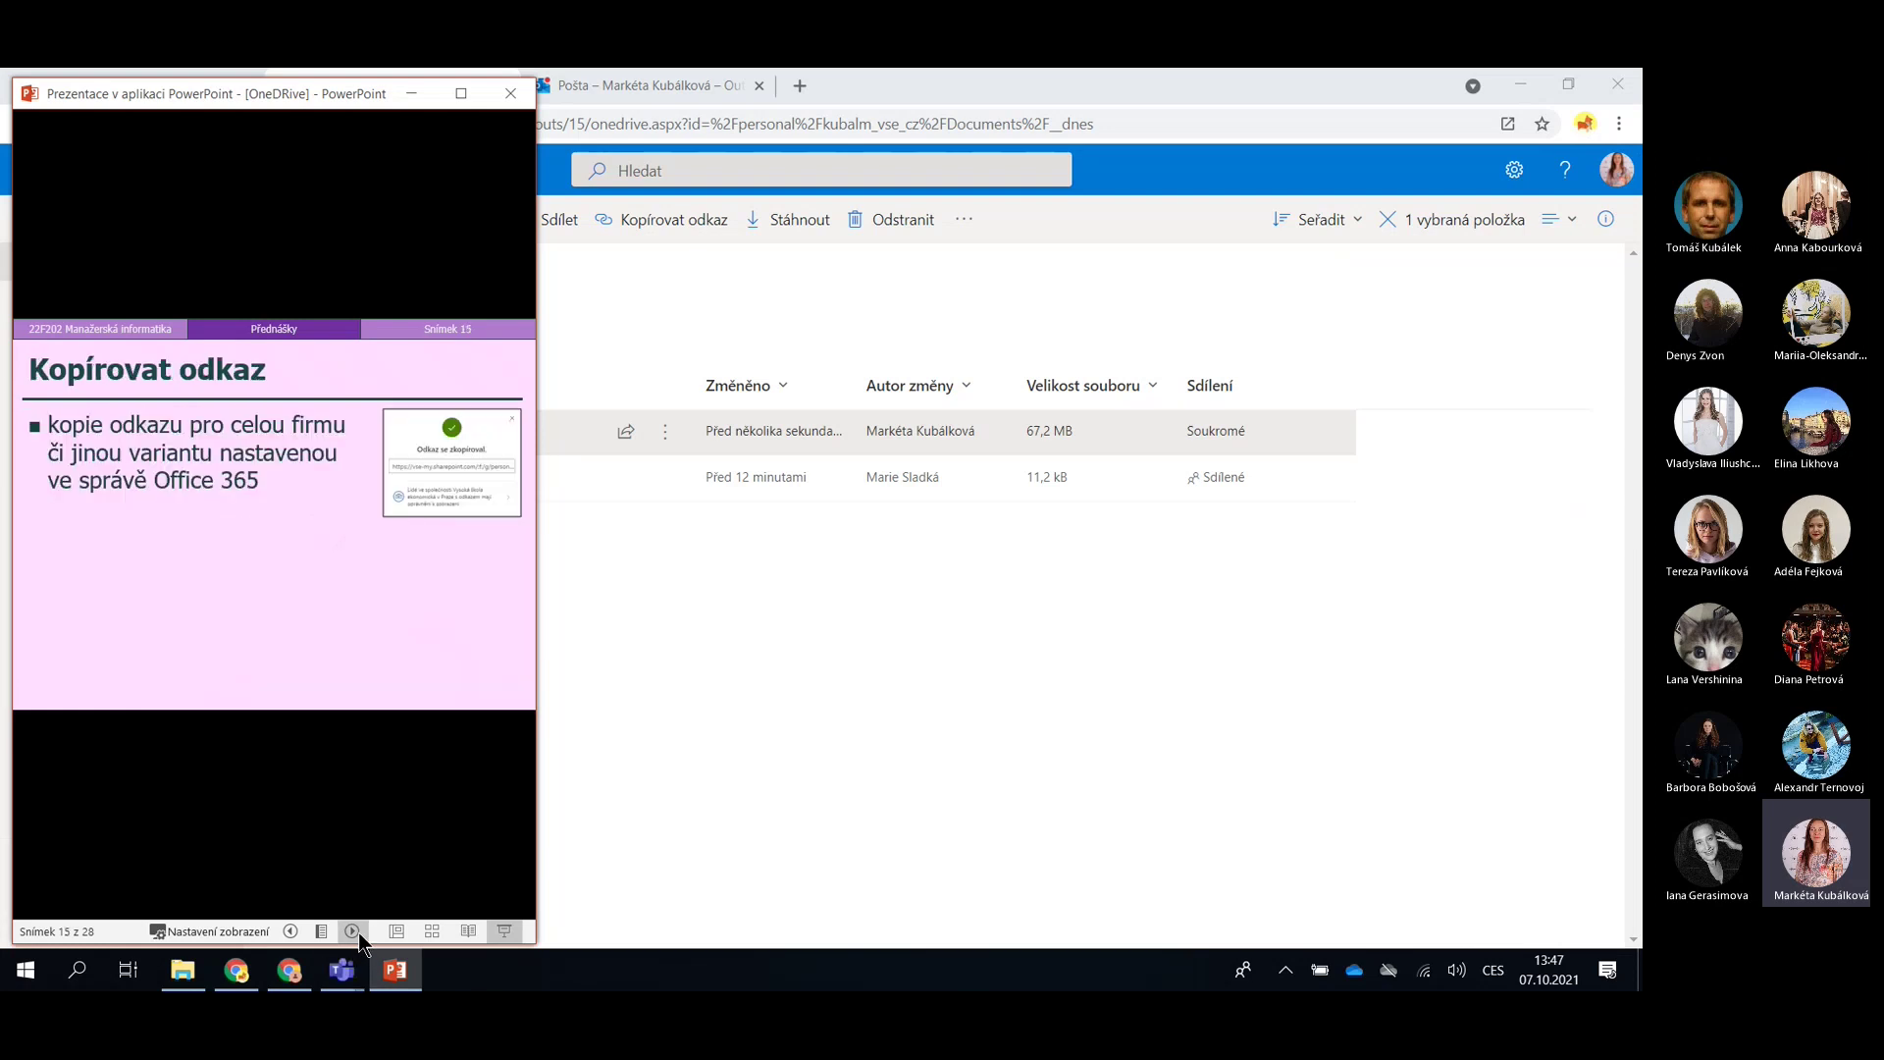
pyautogui.click(351, 930)
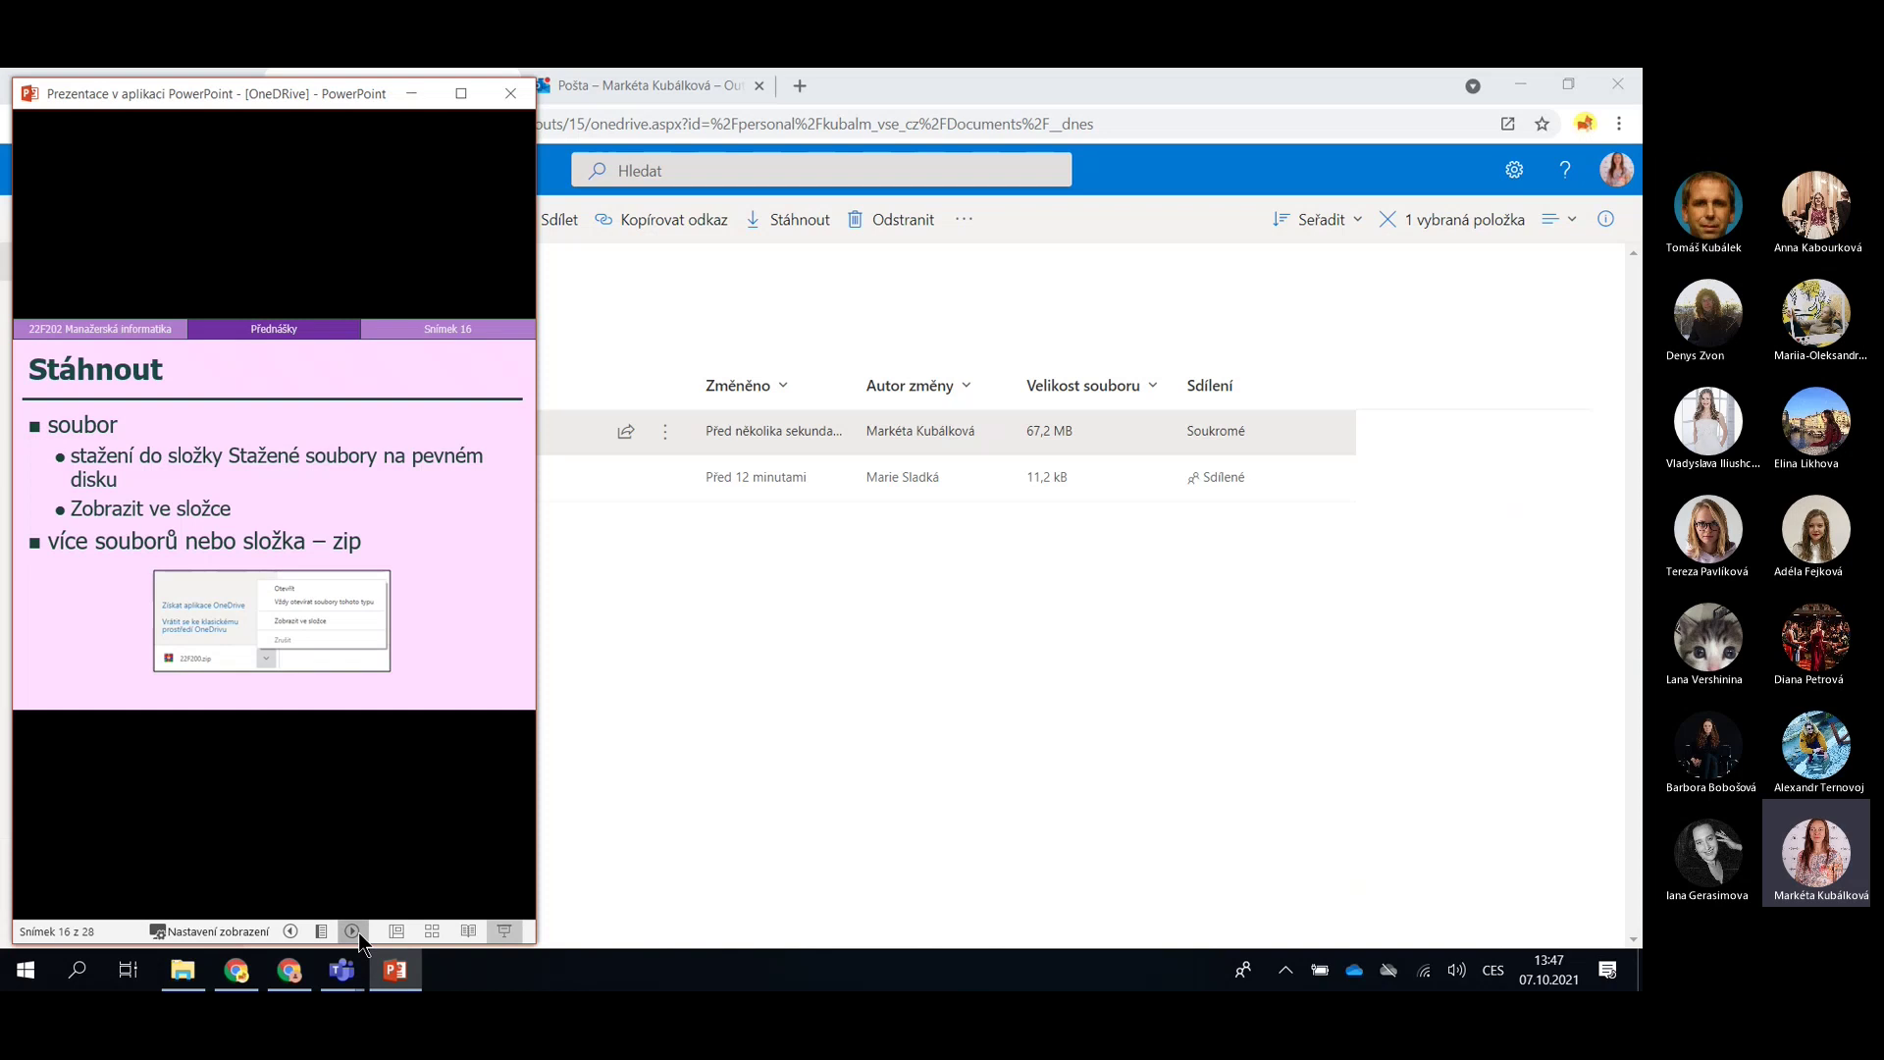
pyautogui.click(351, 930)
pyautogui.click(351, 930)
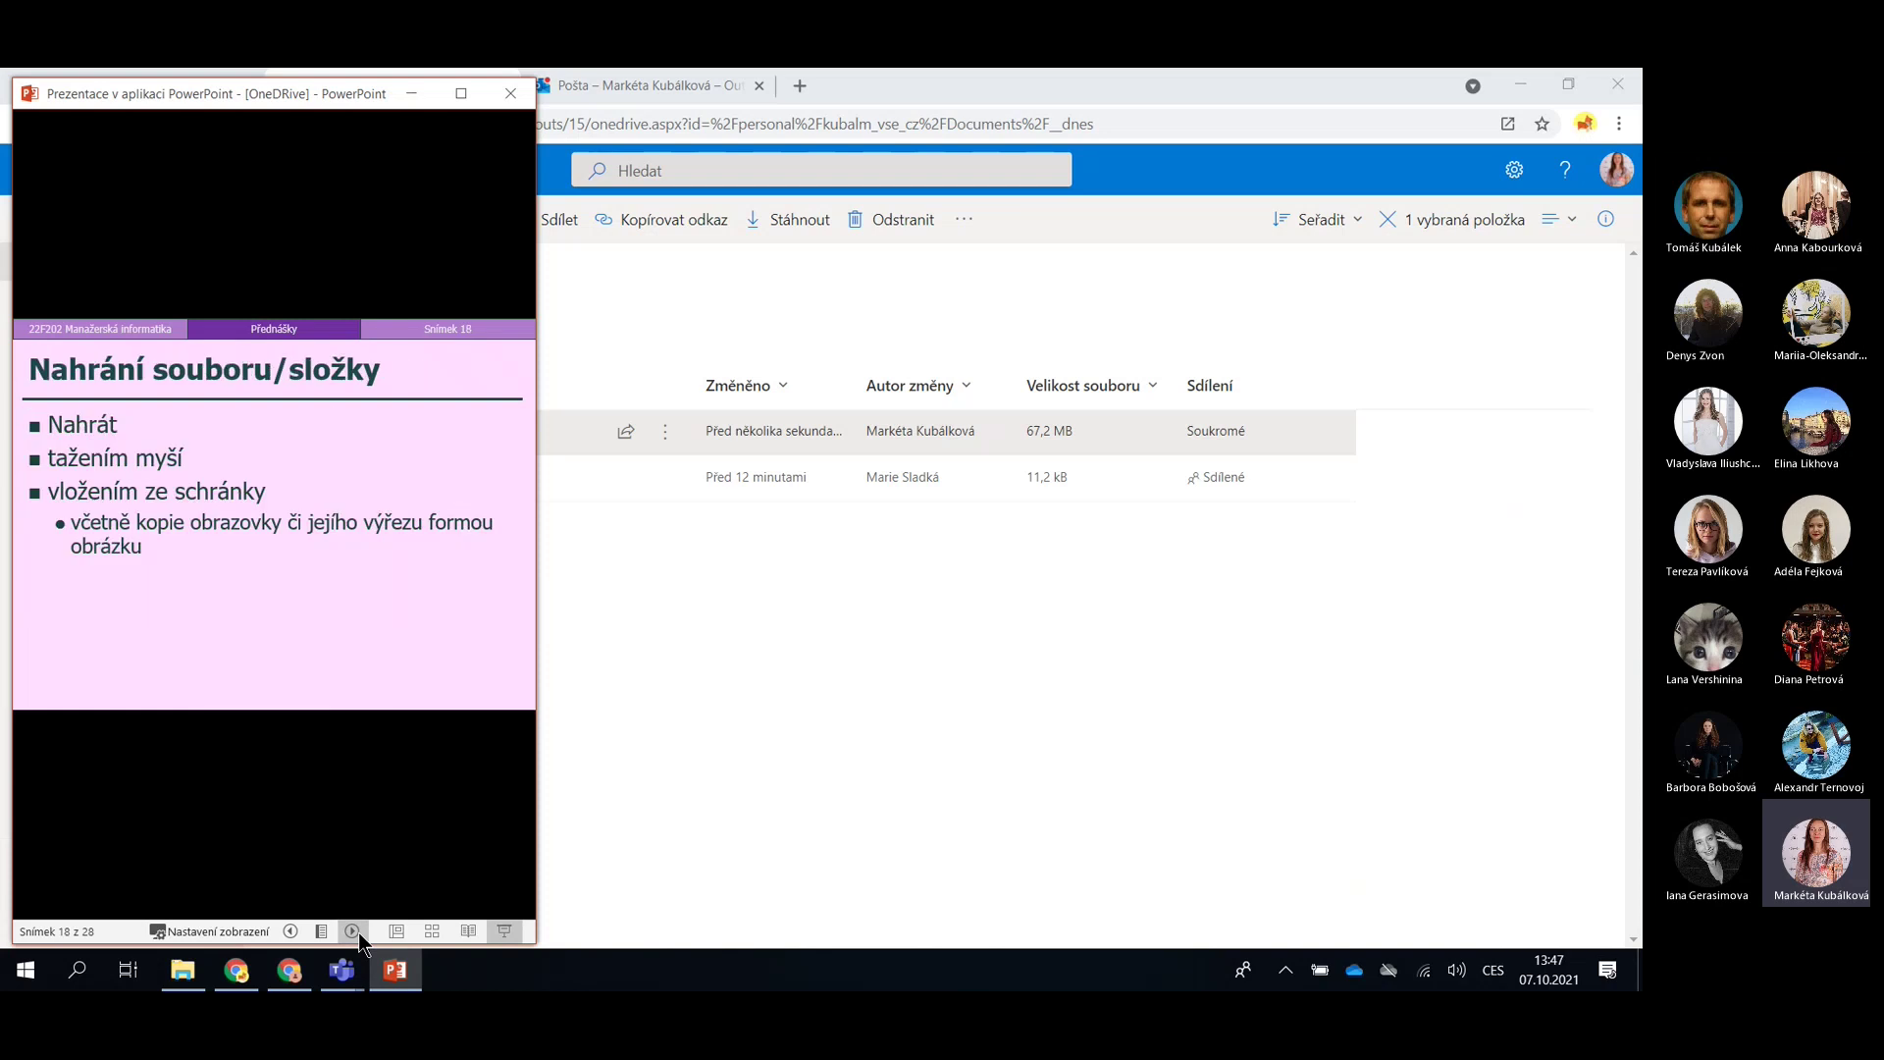
pyautogui.click(352, 930)
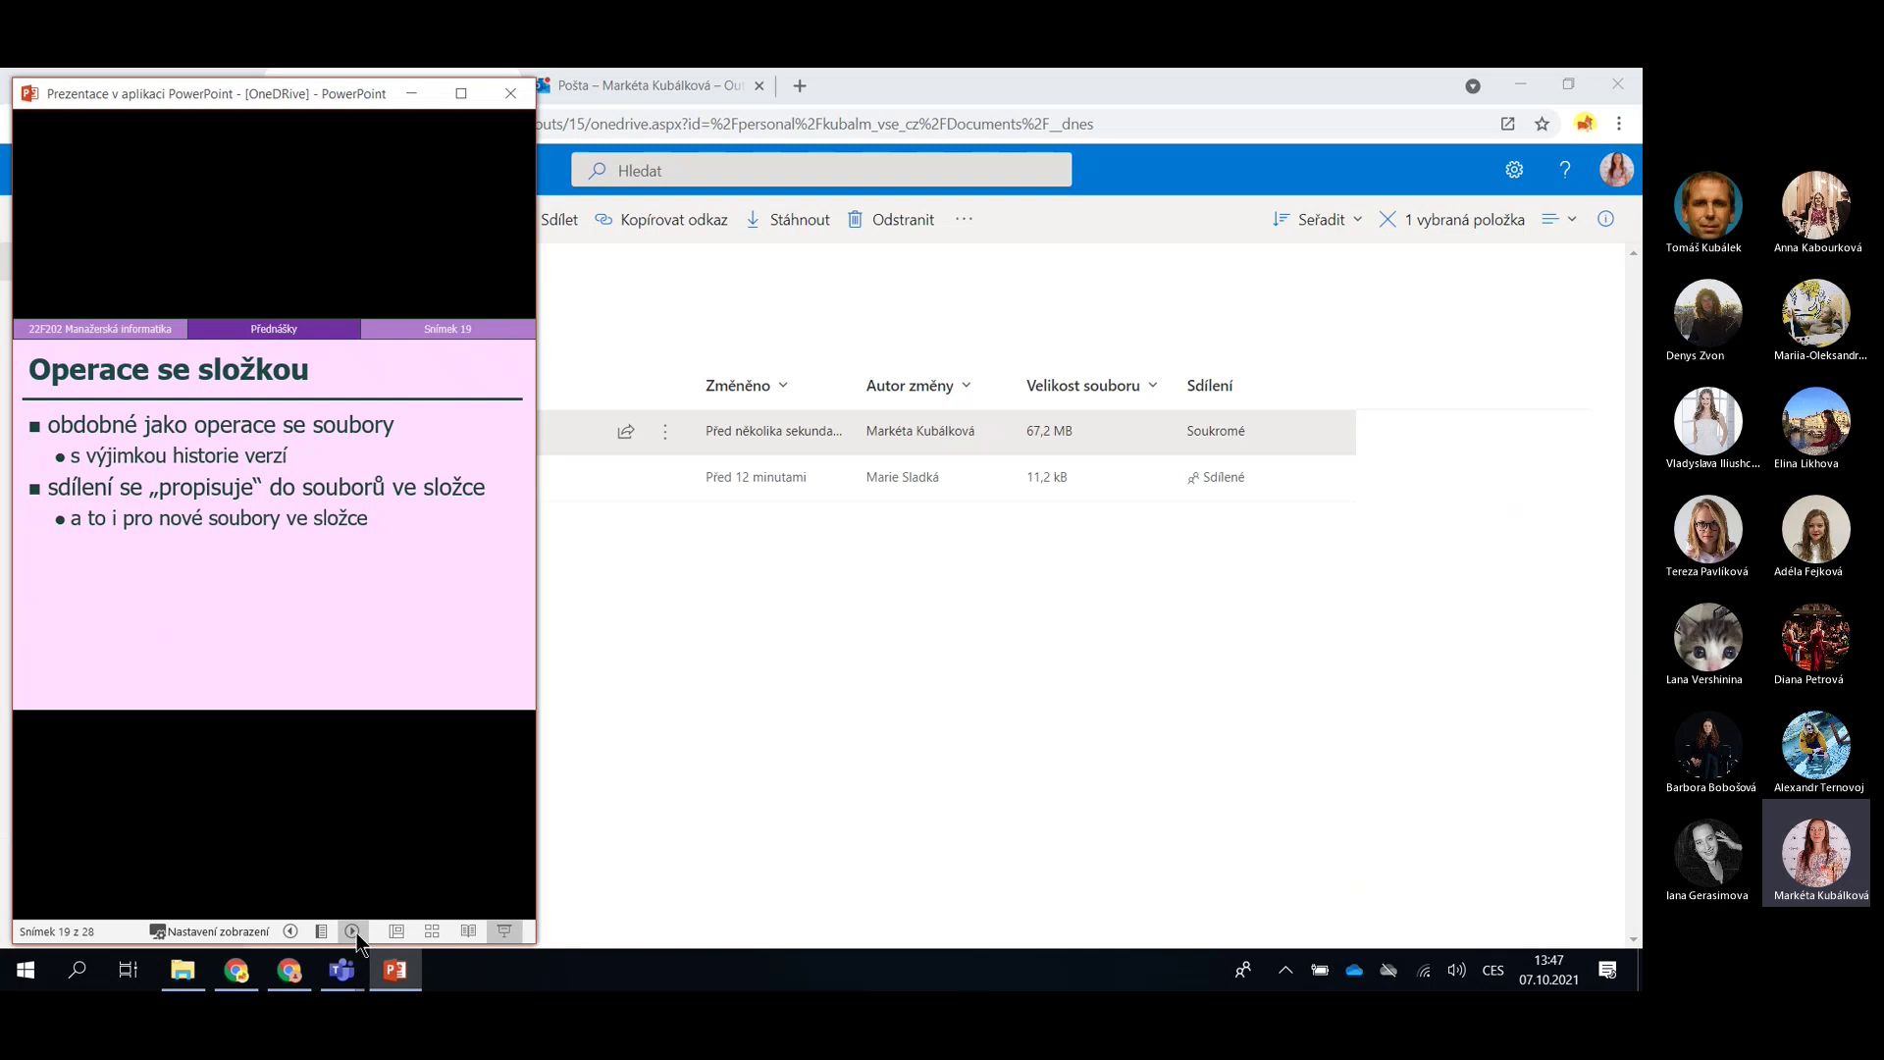
# Return to the browser, restore its window from full size and widen it to sit beside the slides with OneDrive's navigation shown
pyautogui.click(1168, 713)
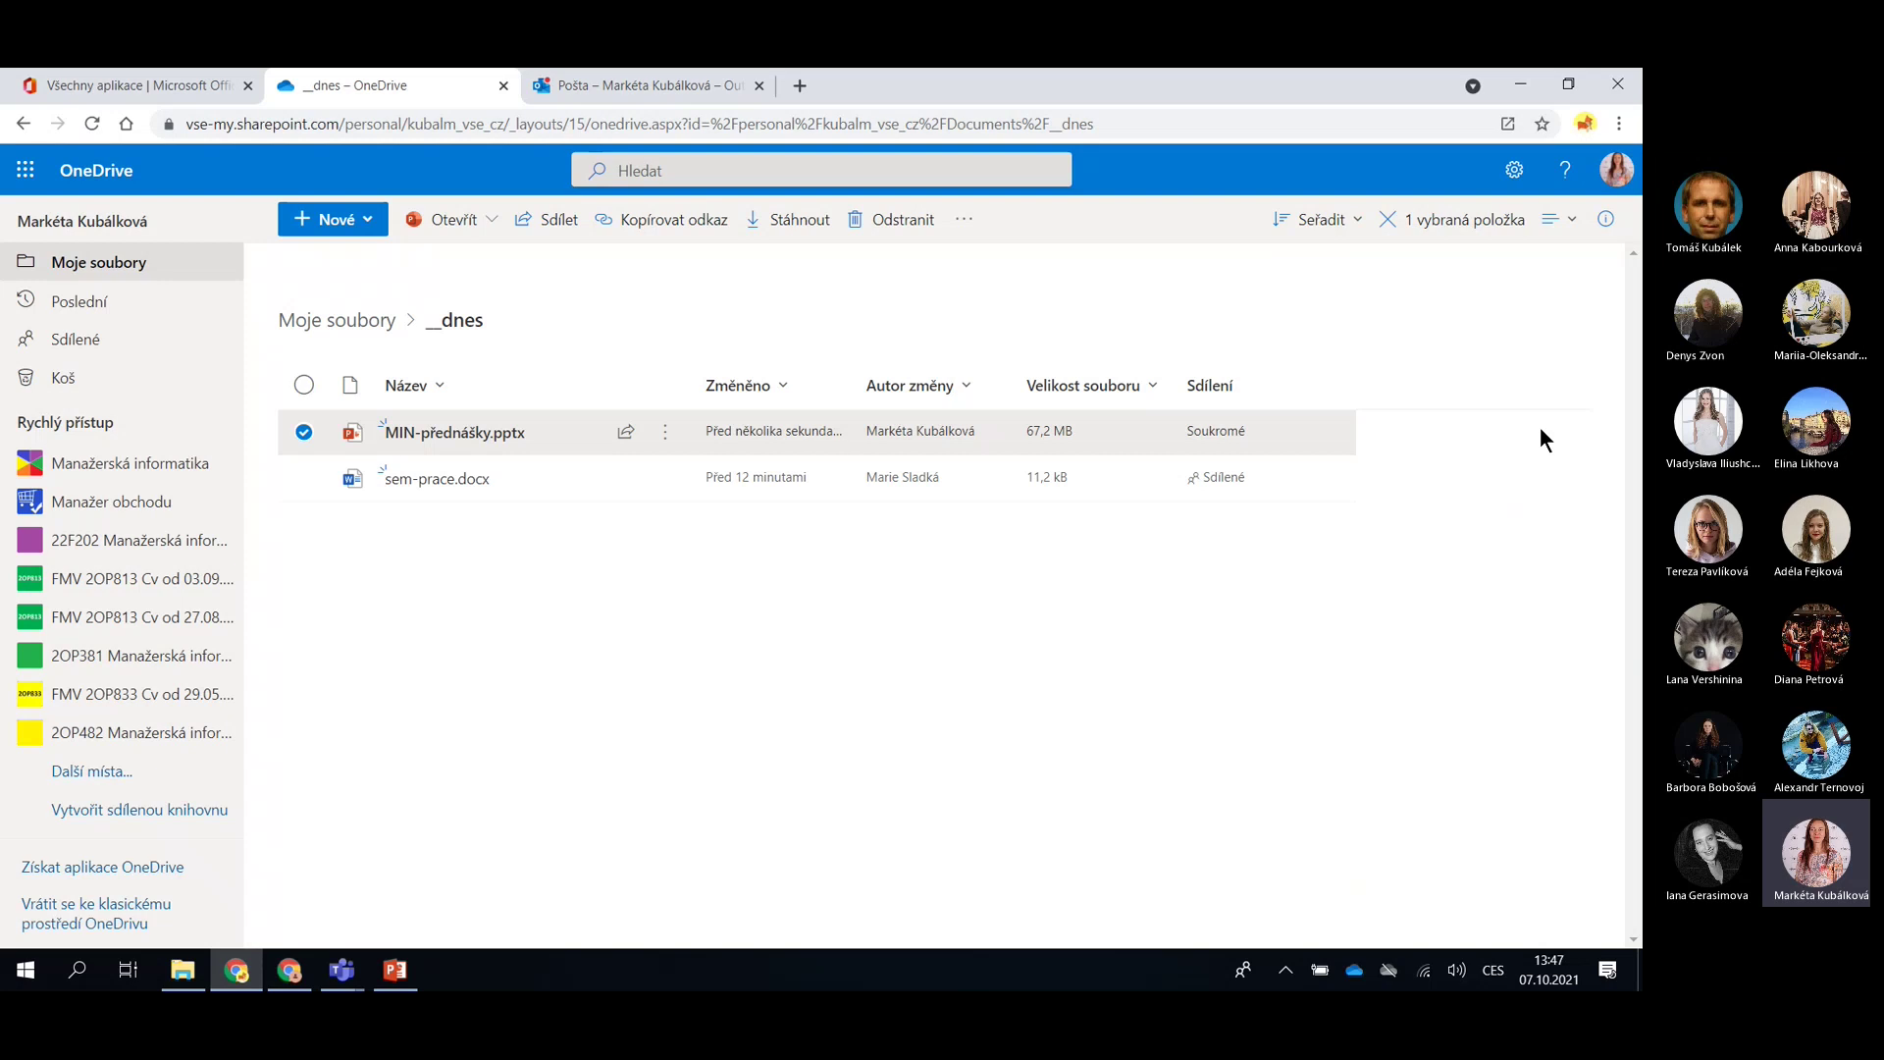
pyautogui.click(1580, 98)
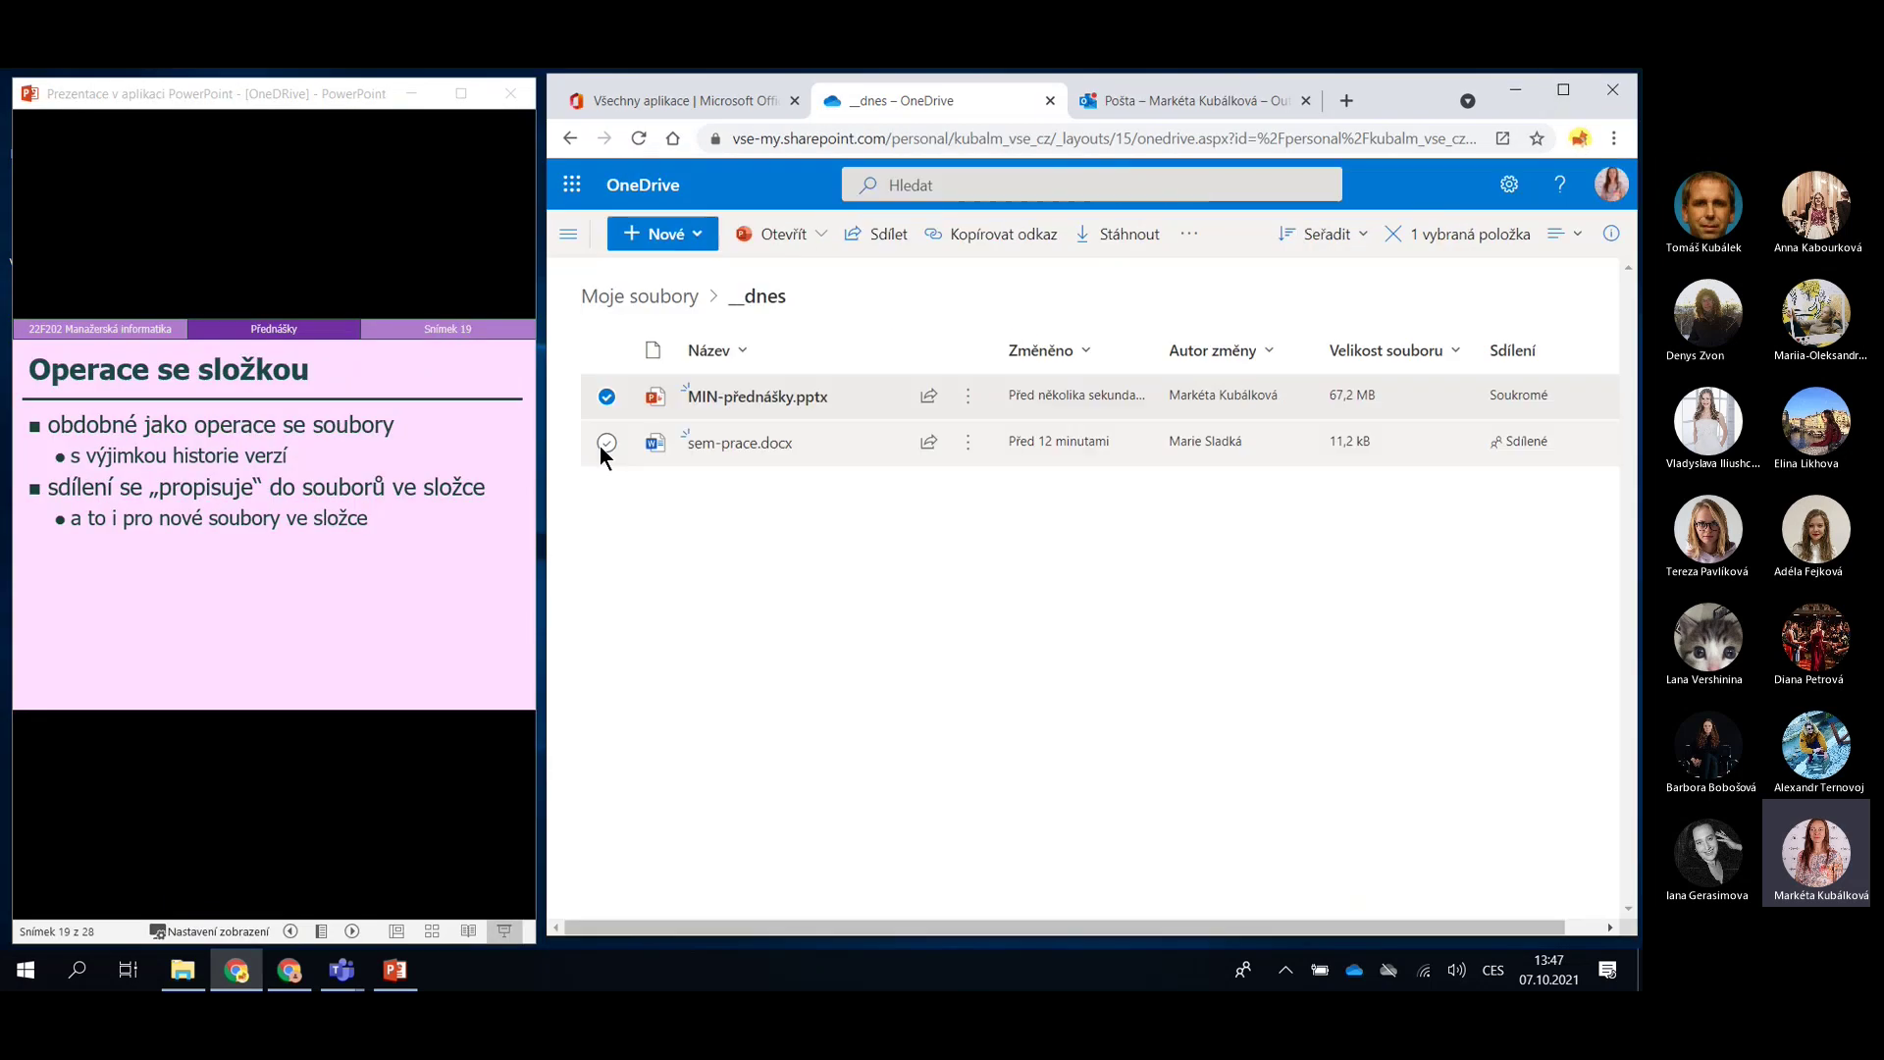
pyautogui.moveTo(539, 509); pyautogui.dragTo(536, 509)
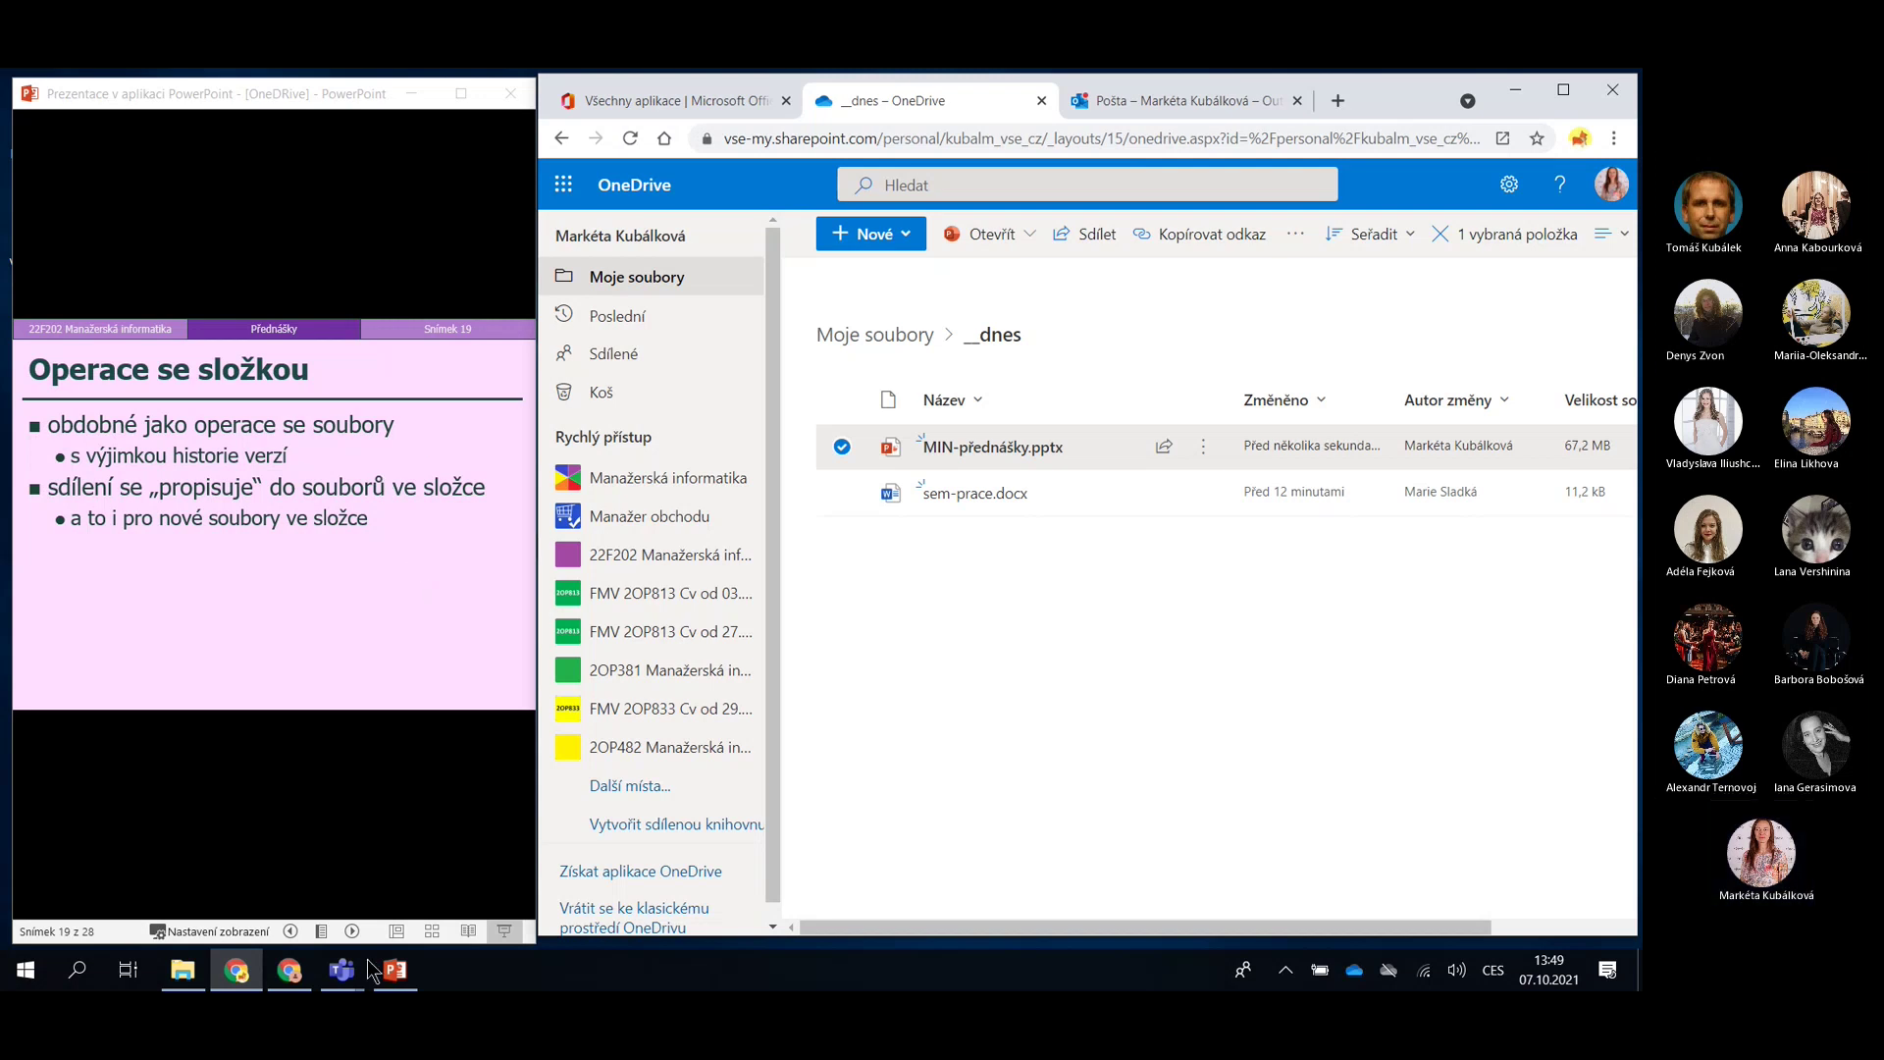
# Advance the presentation to slide 20, 1.2.5 SharePoint, view it enlarged and return it to the small window
pyautogui.click(353, 932)
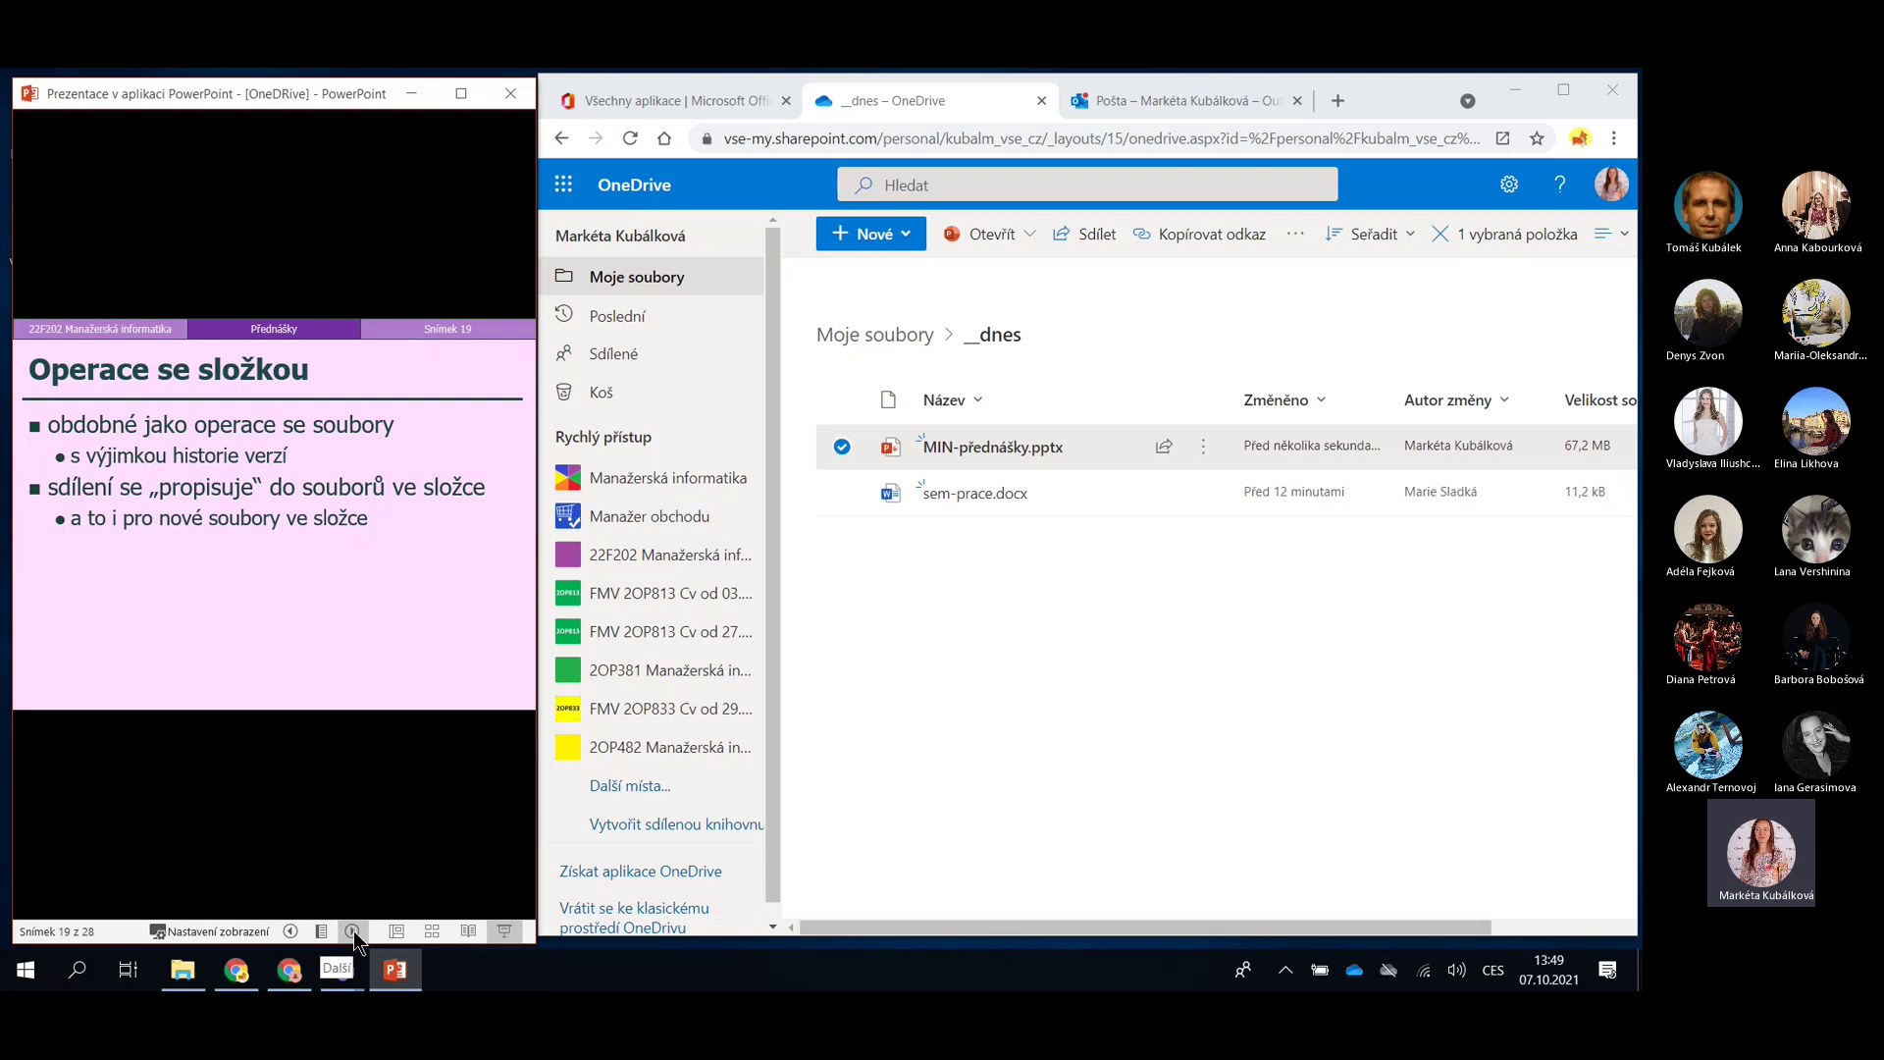
pyautogui.click(353, 930)
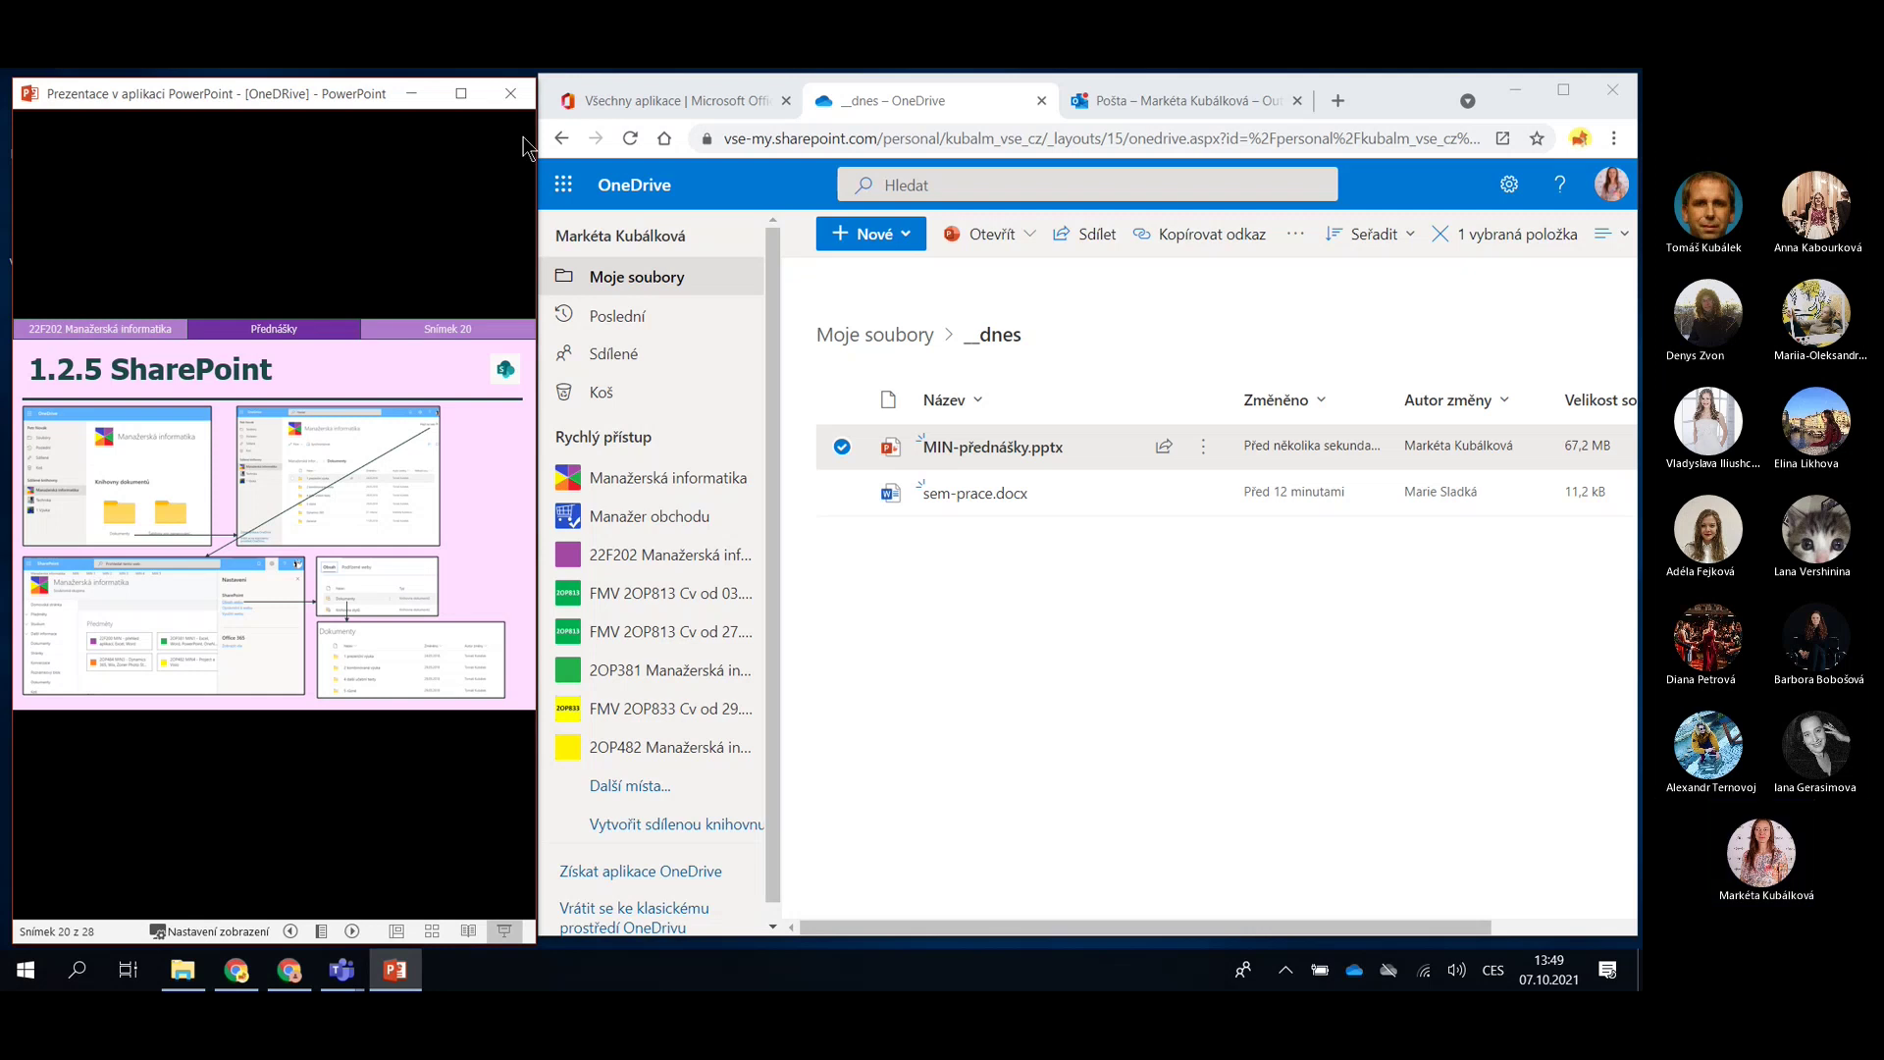
pyautogui.click(462, 93)
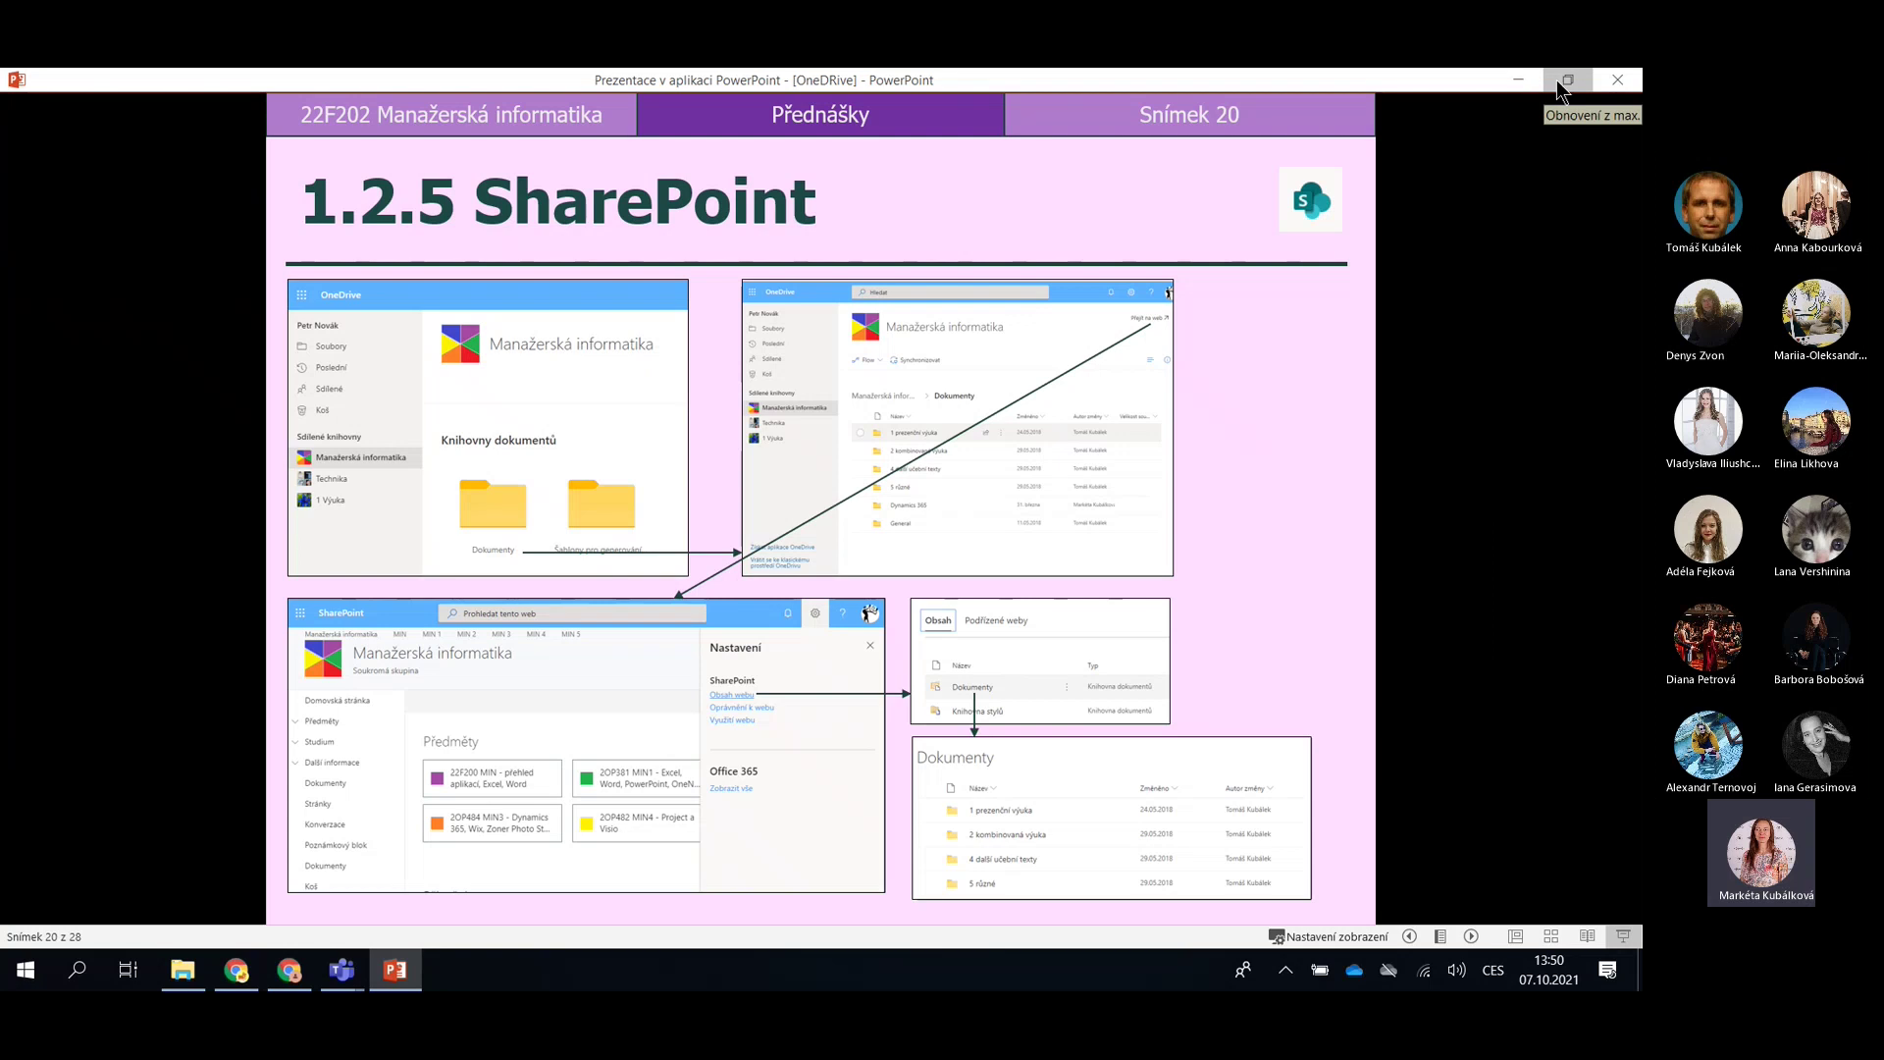
pyautogui.click(1527, 80)
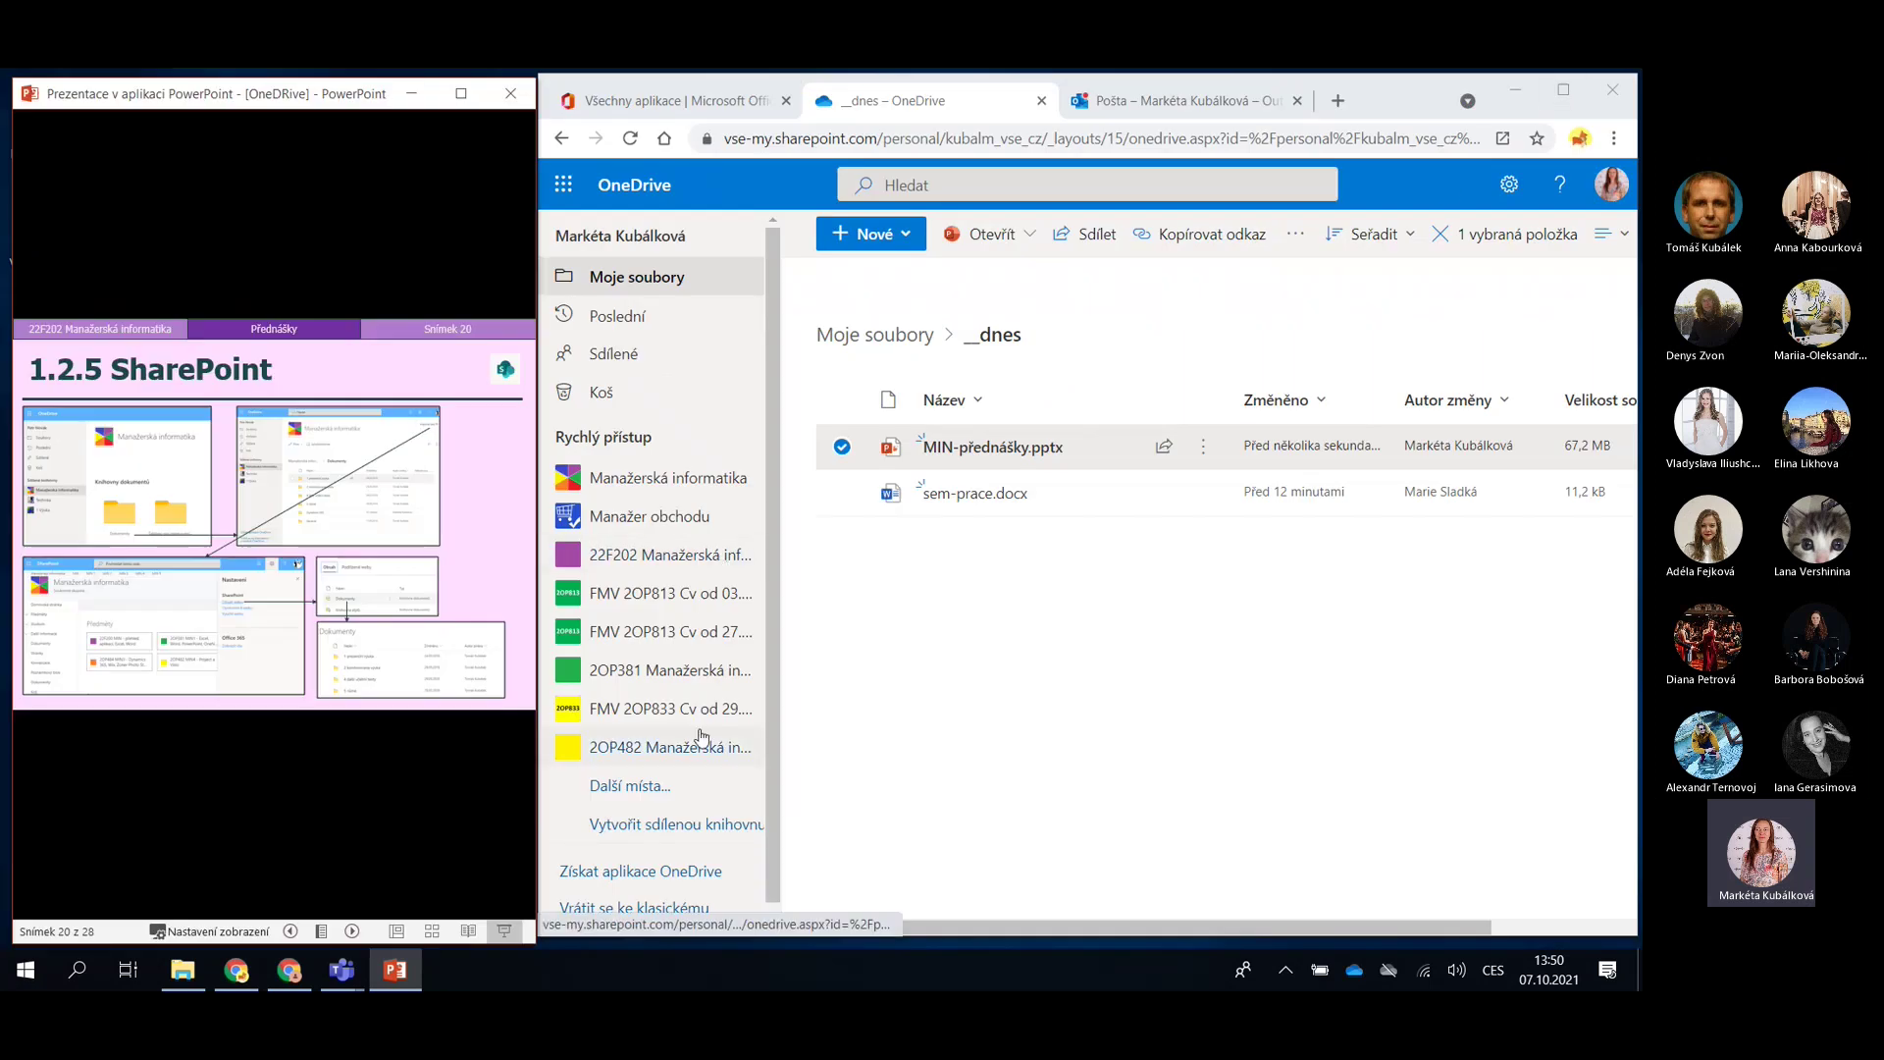
# Browse the Manažerská informatika library through Dokumenty, 1 prezenční výuka, MIN1, 2 Outlook and 1 učební text, and show the actions for Outlook2013.pdf
pyautogui.click(685, 487)
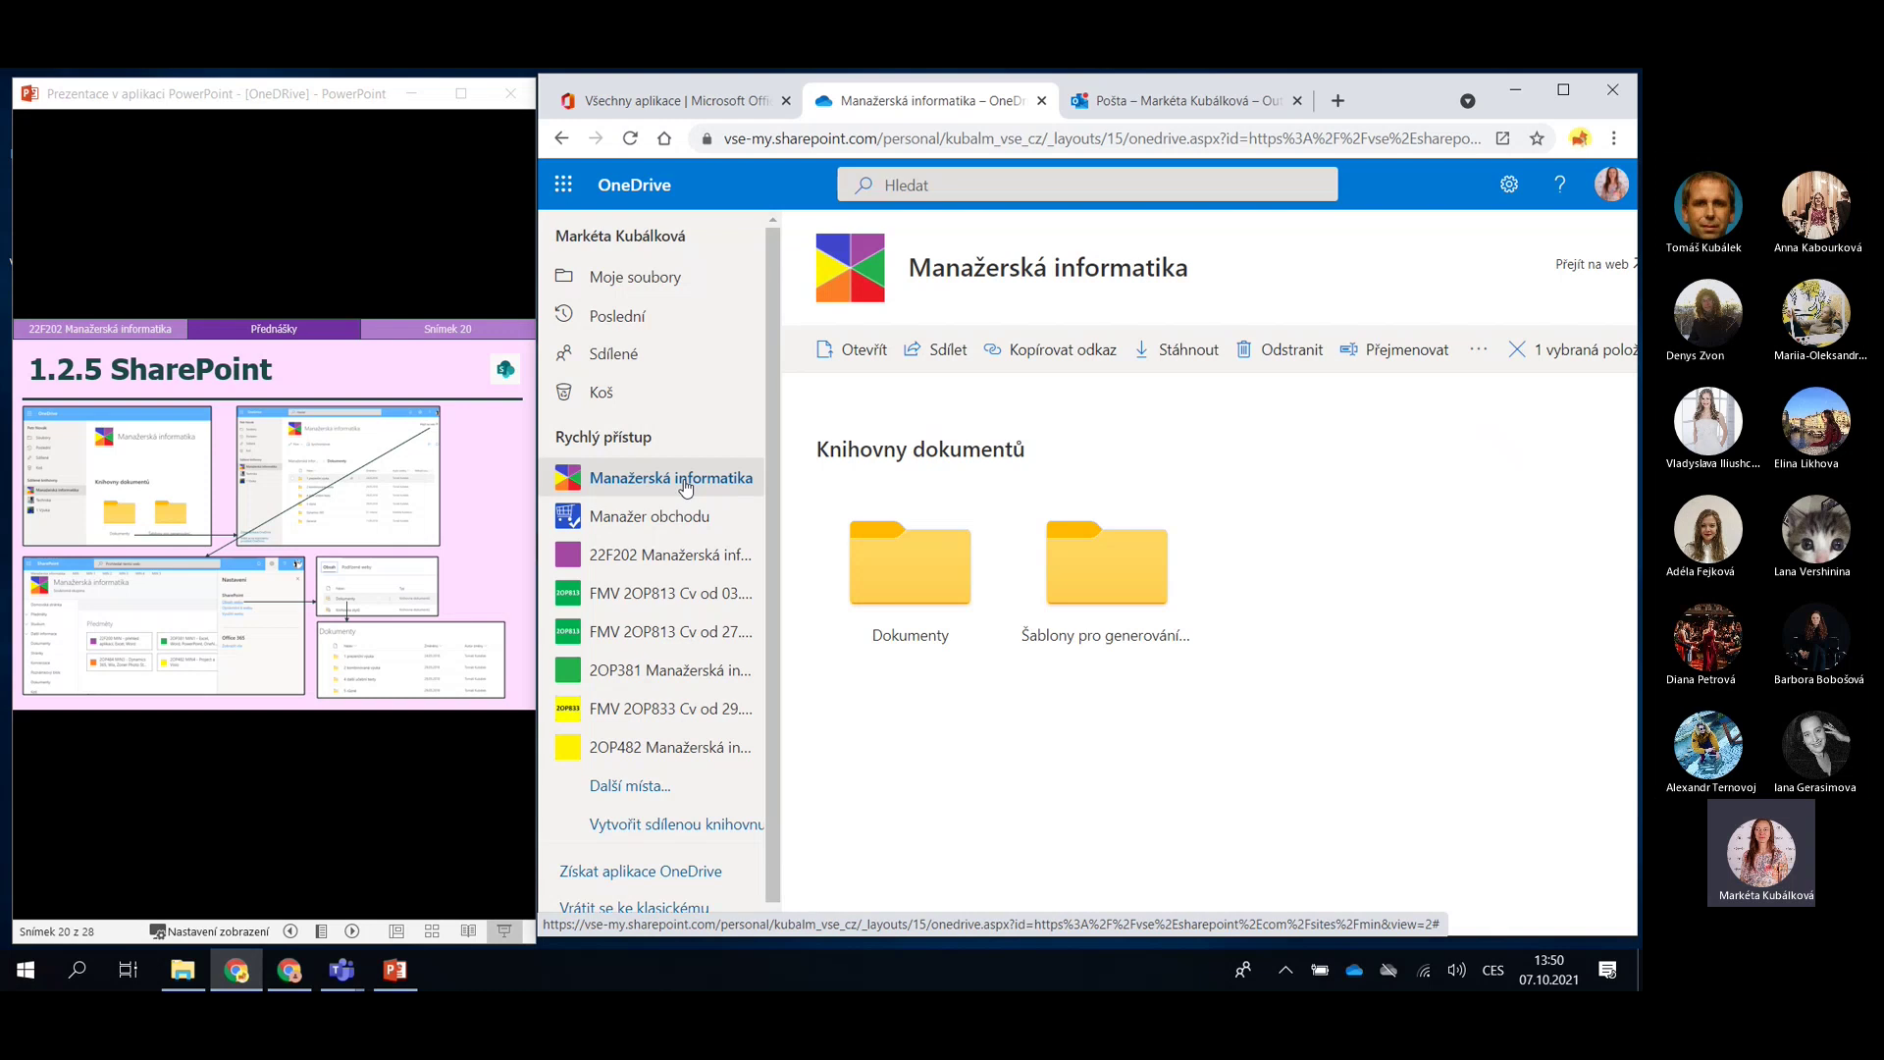
pyautogui.click(940, 580)
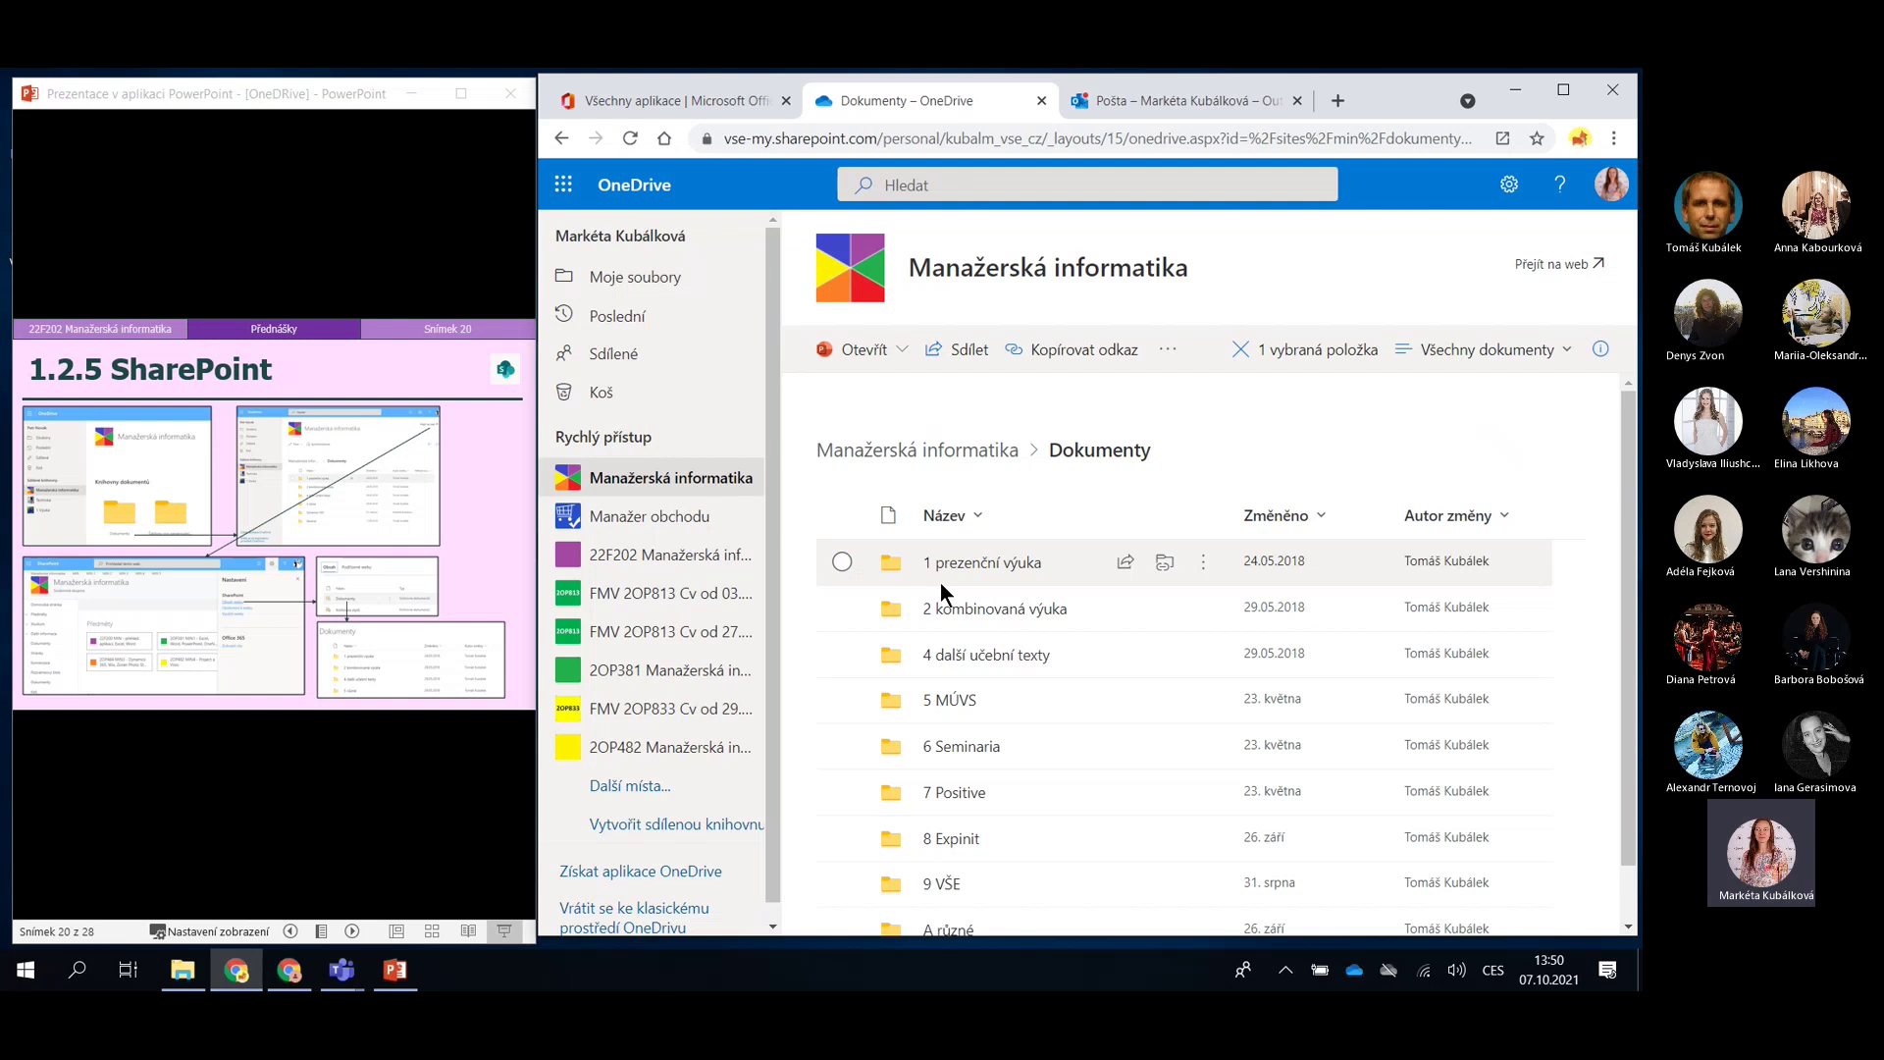
pyautogui.click(979, 569)
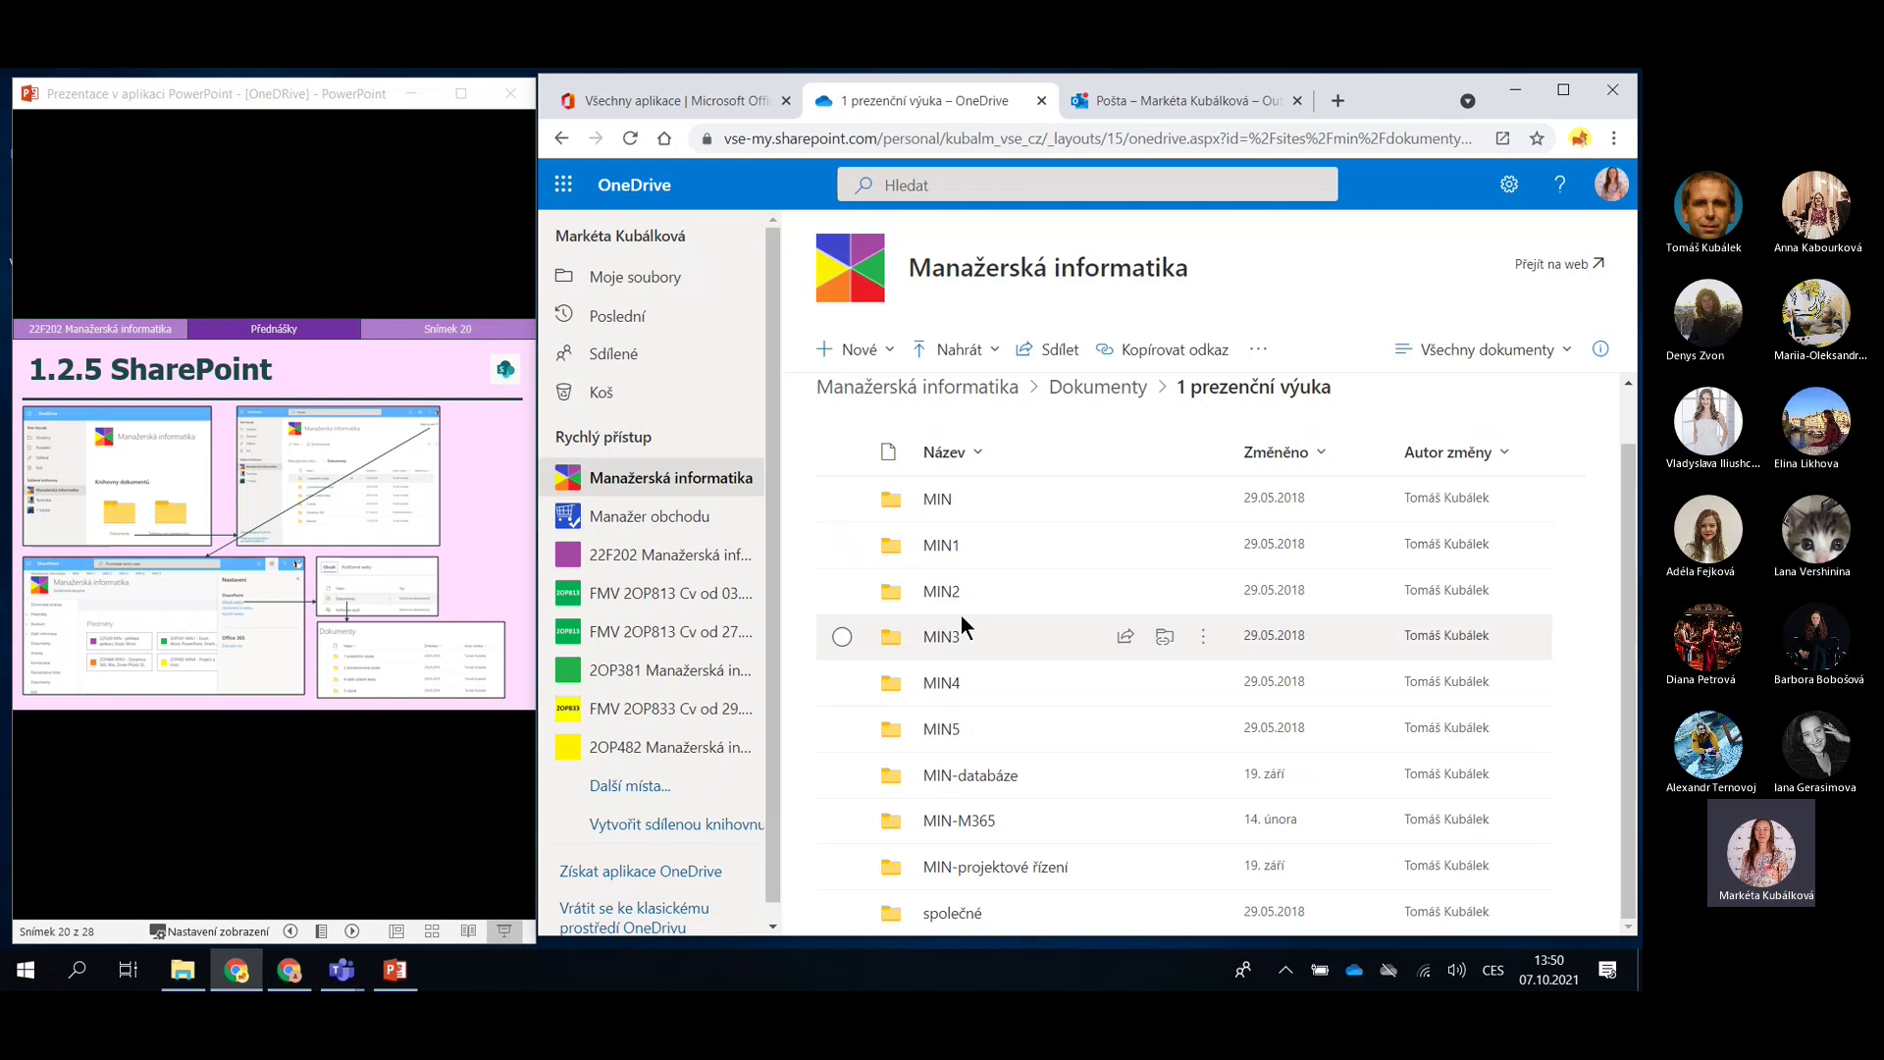
pyautogui.click(938, 545)
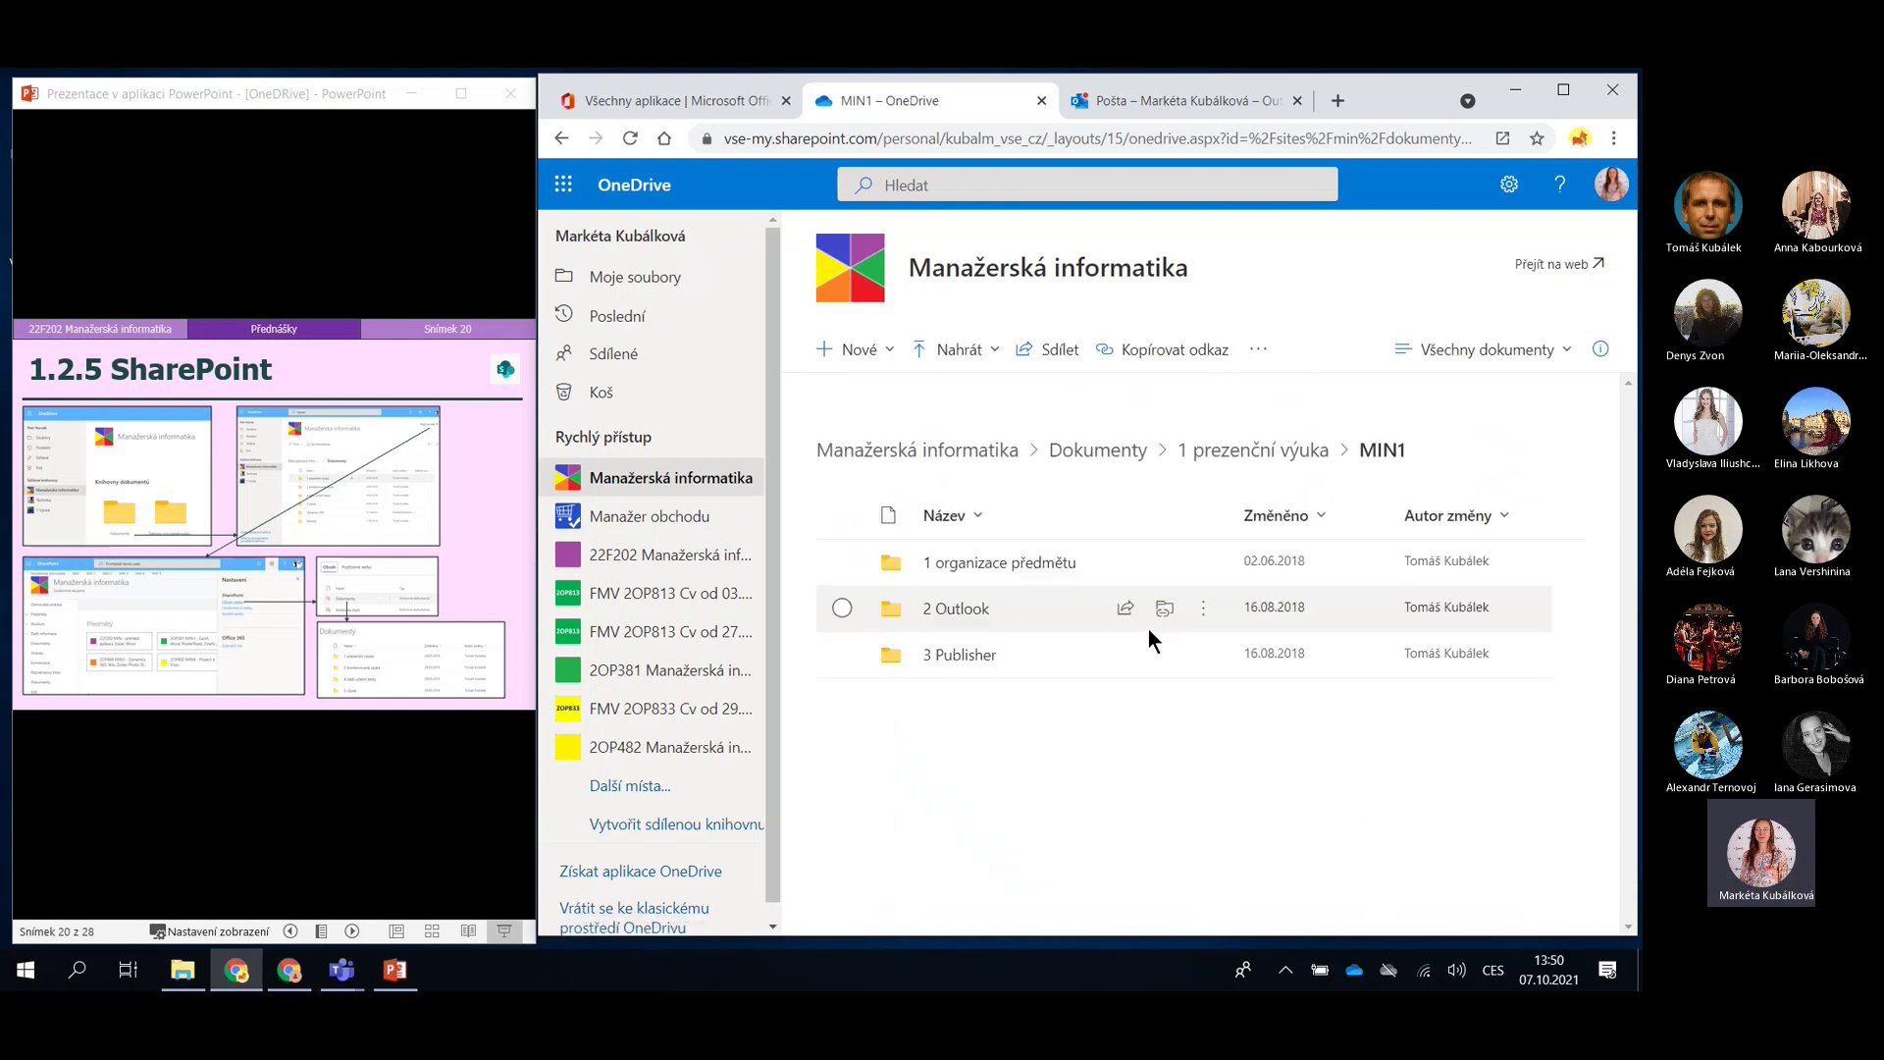
pyautogui.click(960, 608)
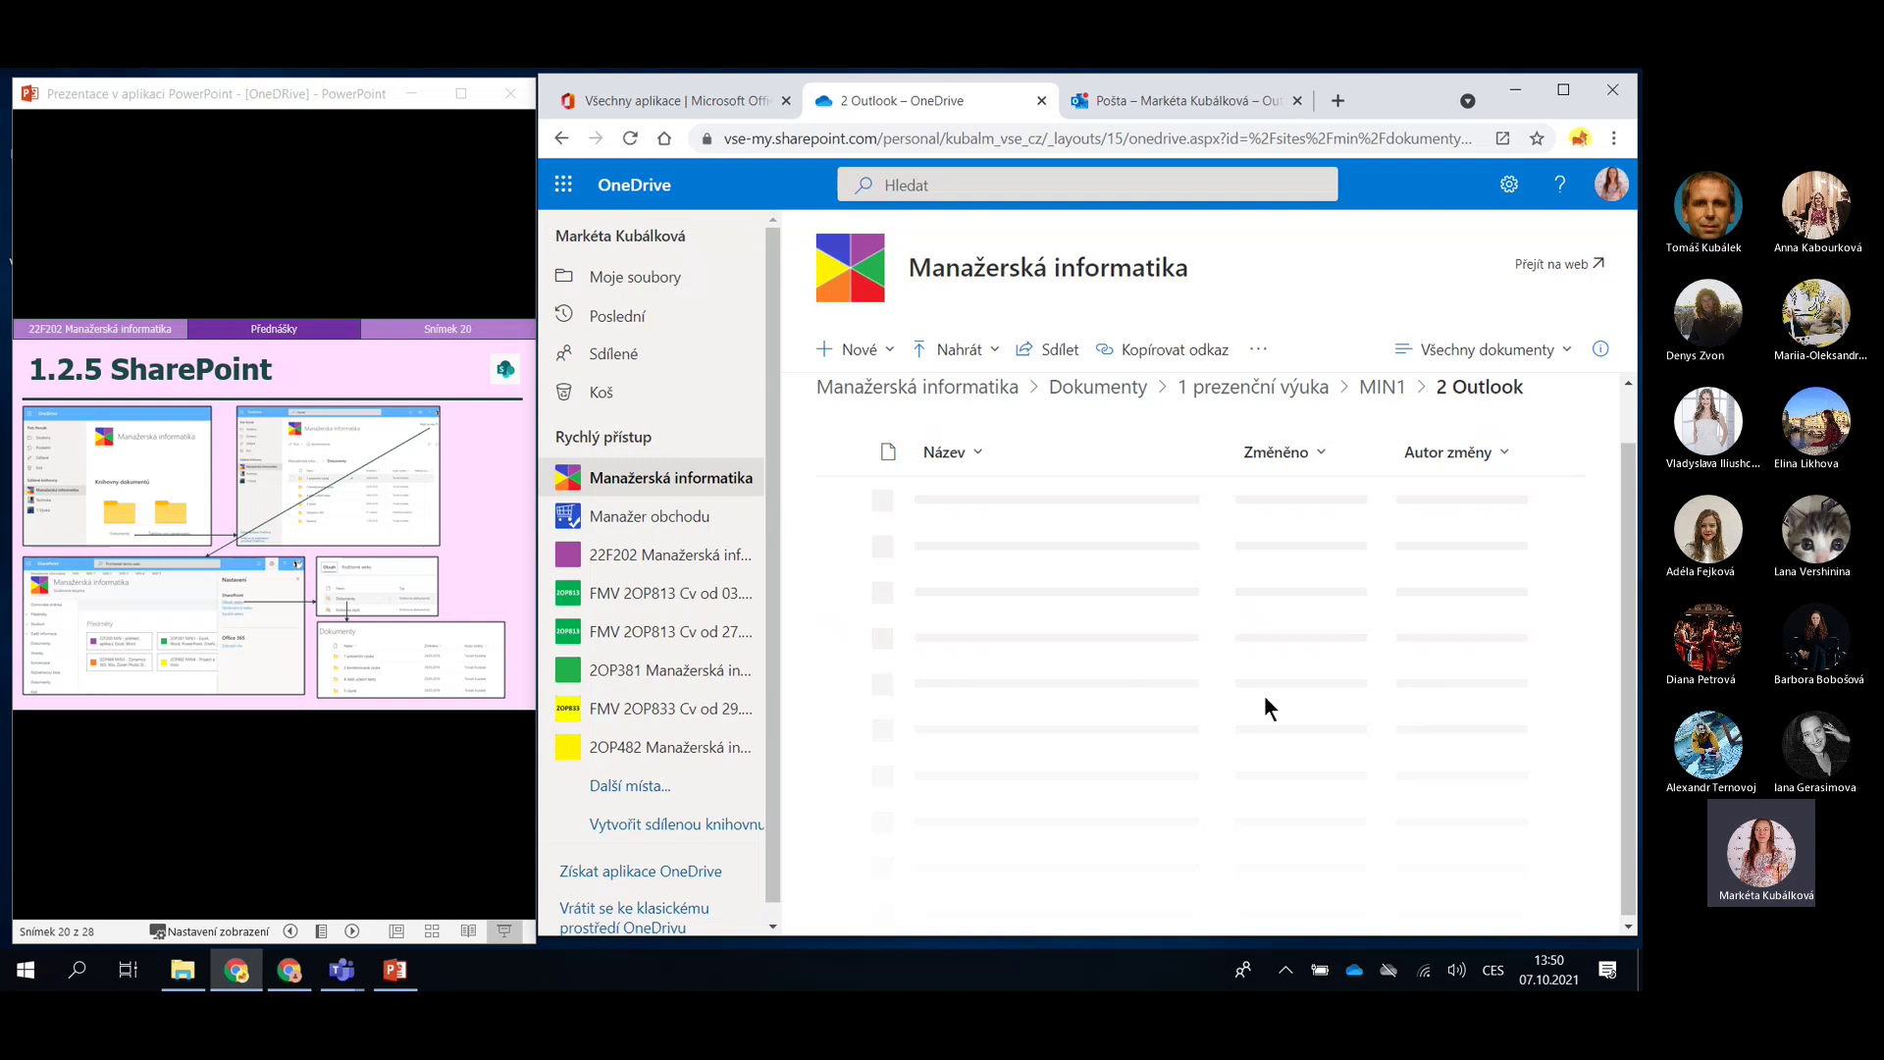
pyautogui.click(969, 562)
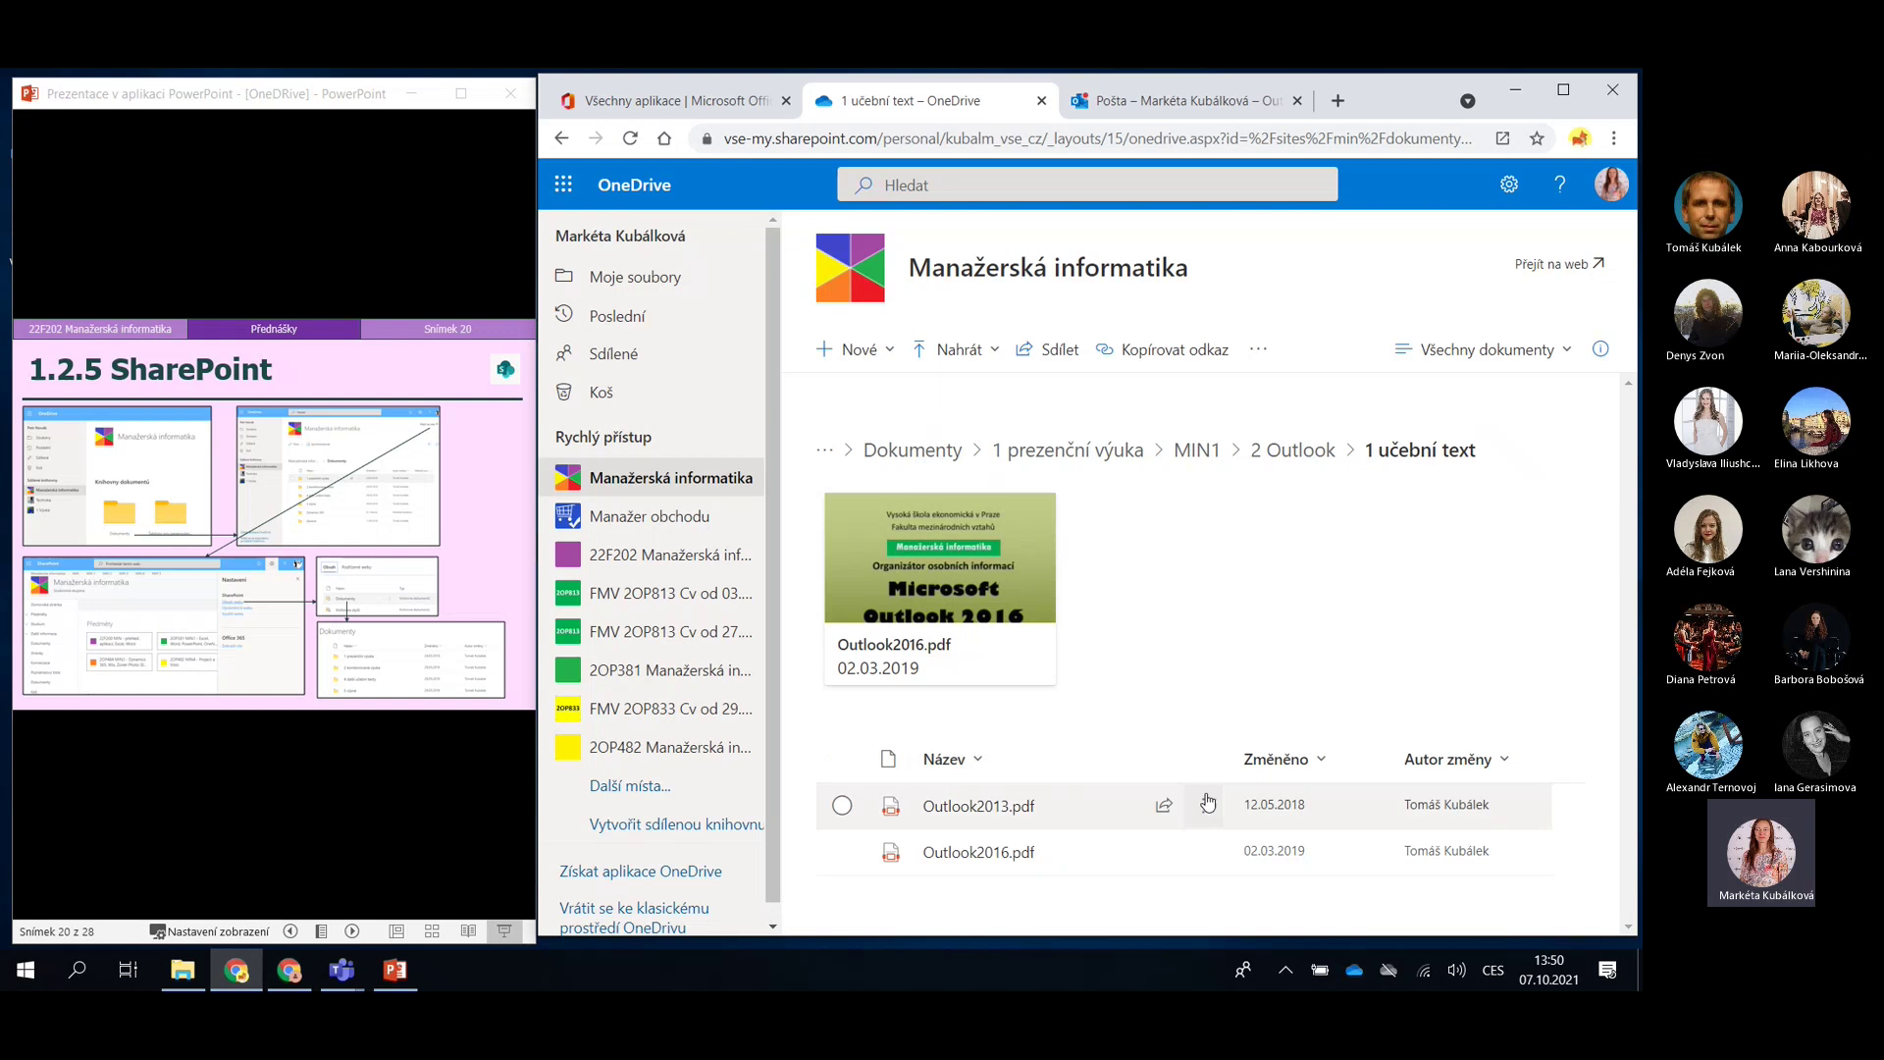
pyautogui.click(1204, 812)
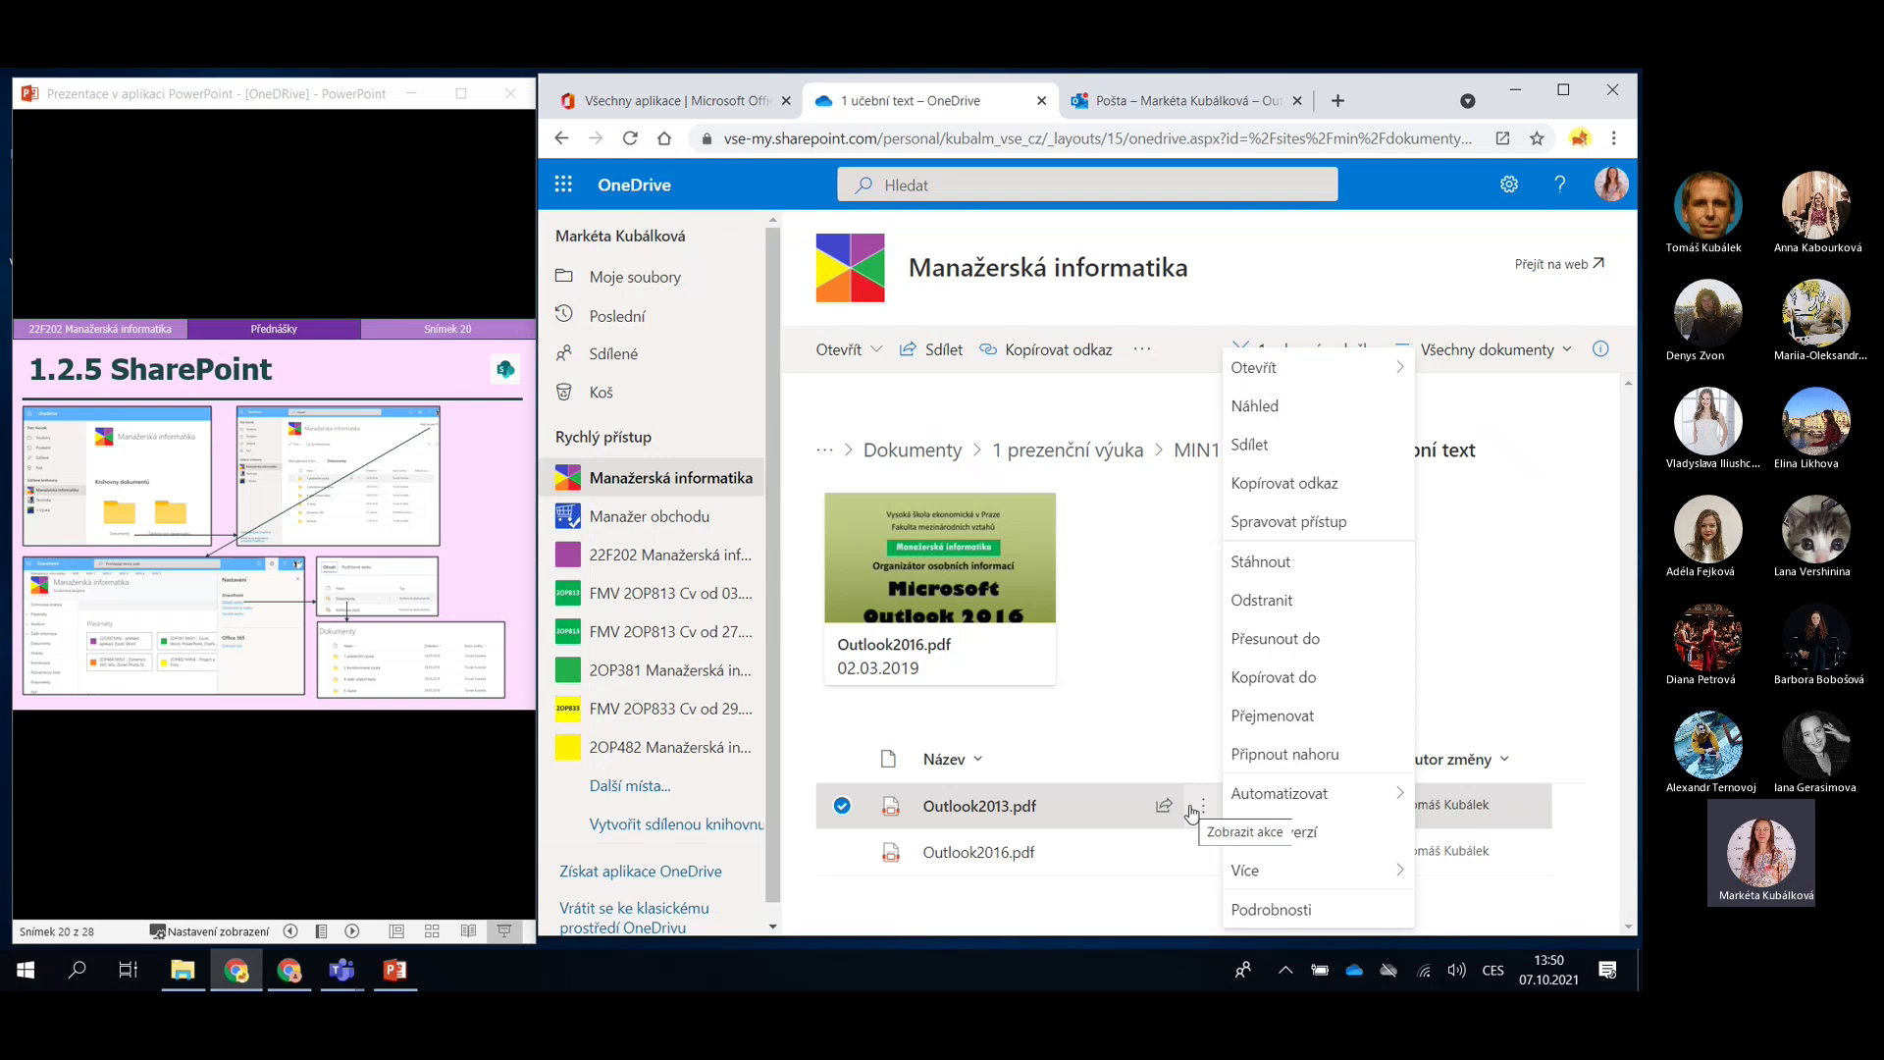
# Advance the slides to 1.2.6 Teams and try to open Teams from the Office apps page in the browser
pyautogui.click(352, 930)
pyautogui.click(351, 930)
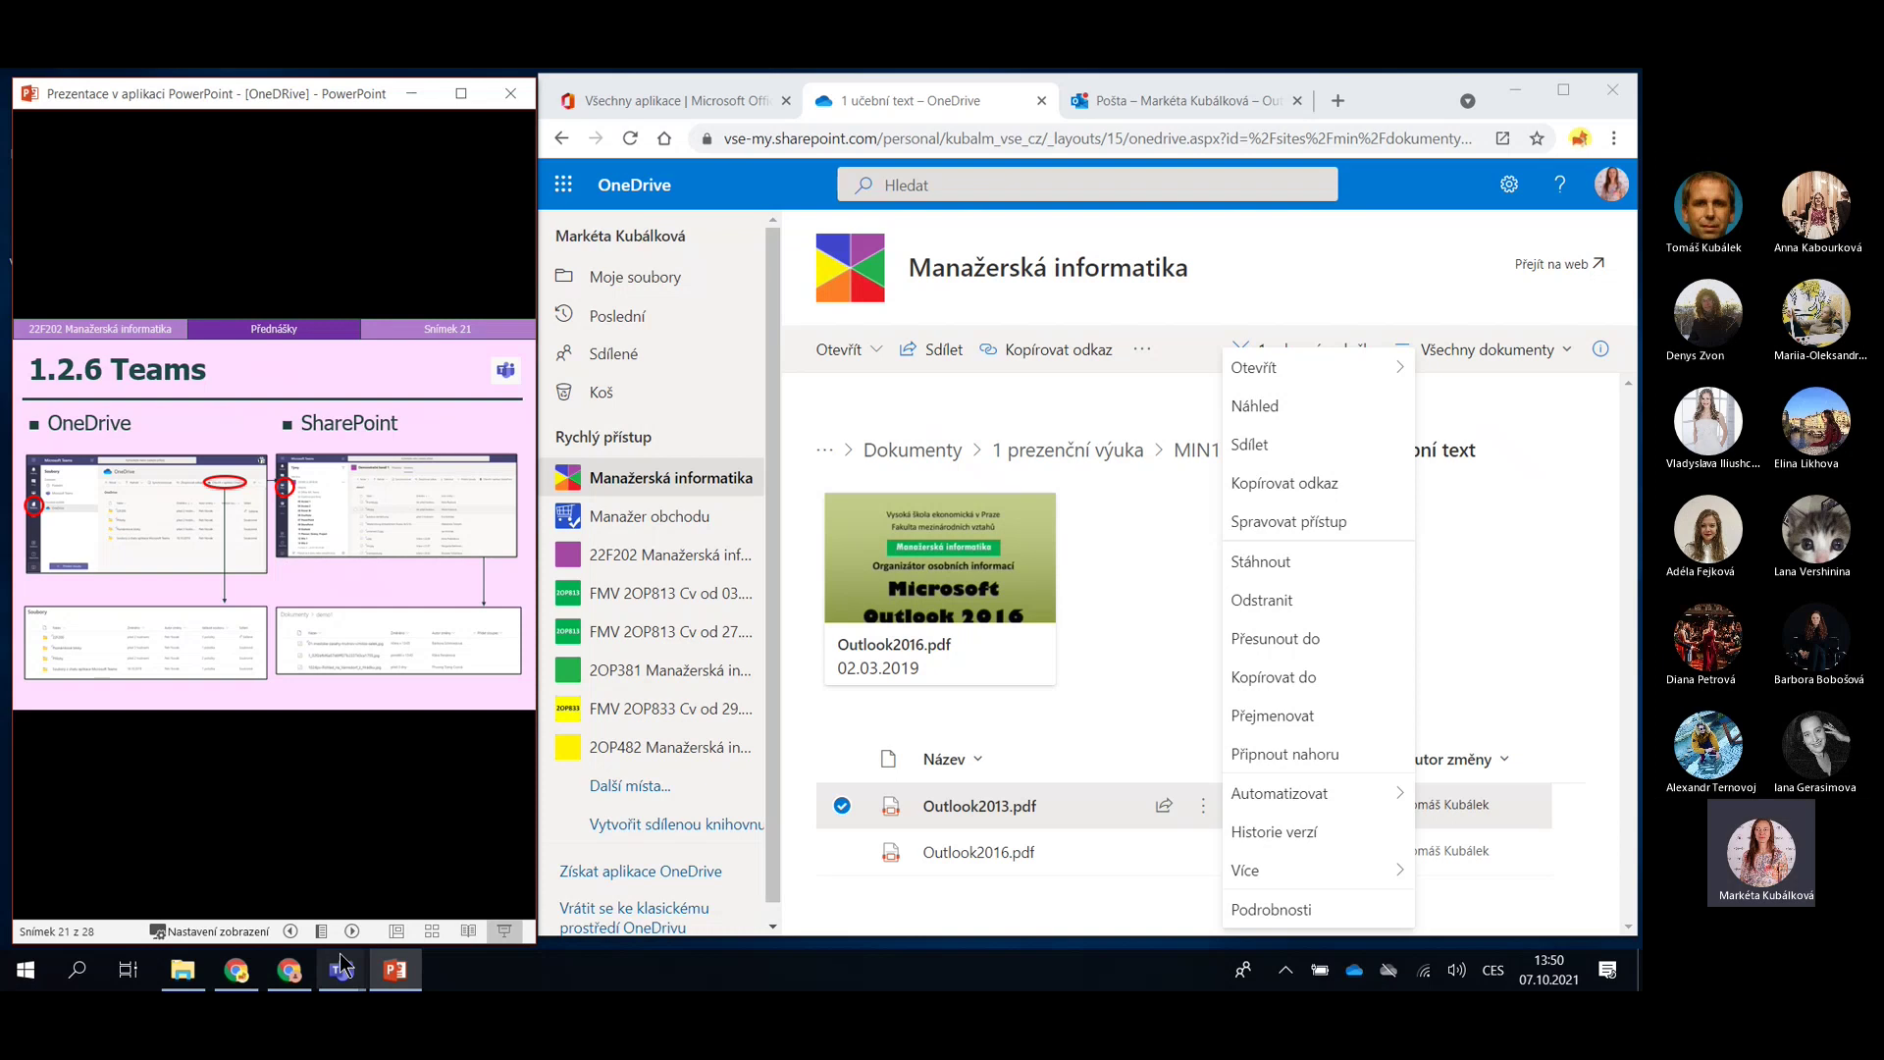
pyautogui.moveTo(342, 970)
pyautogui.click(751, 91)
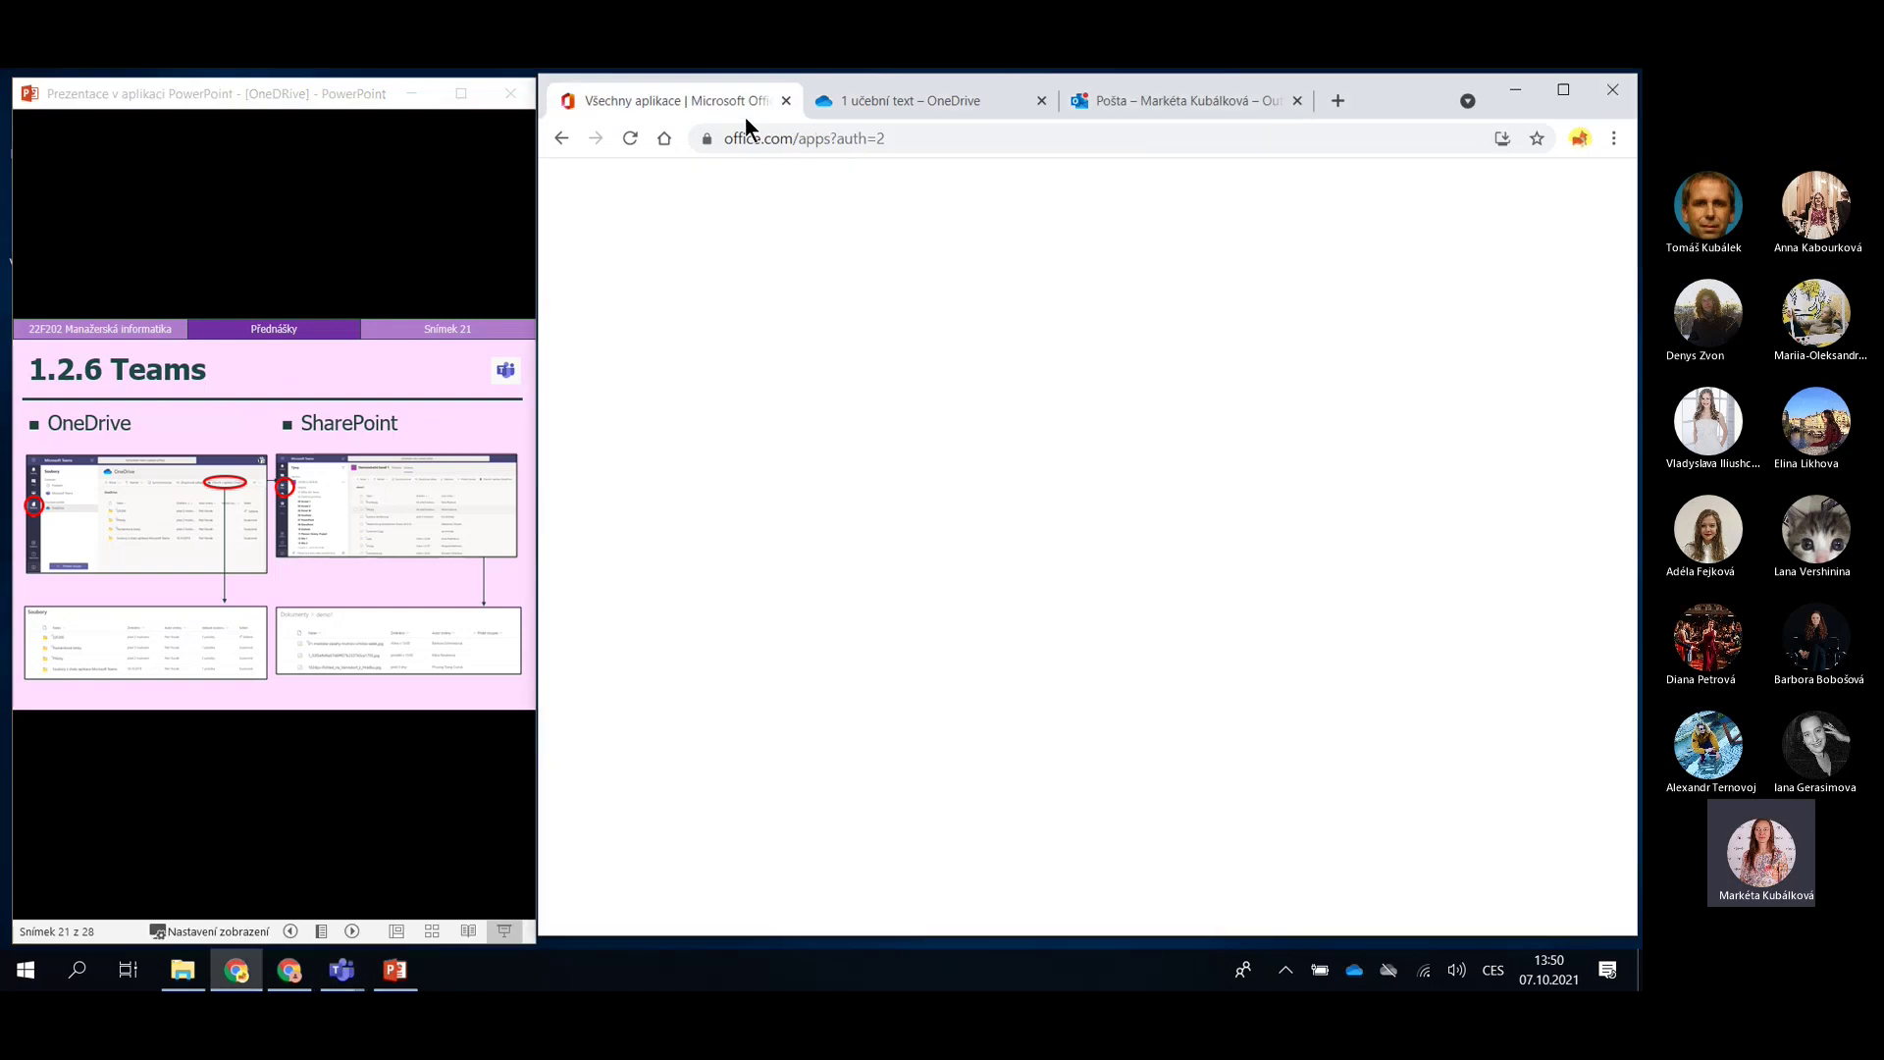
pyautogui.click(570, 742)
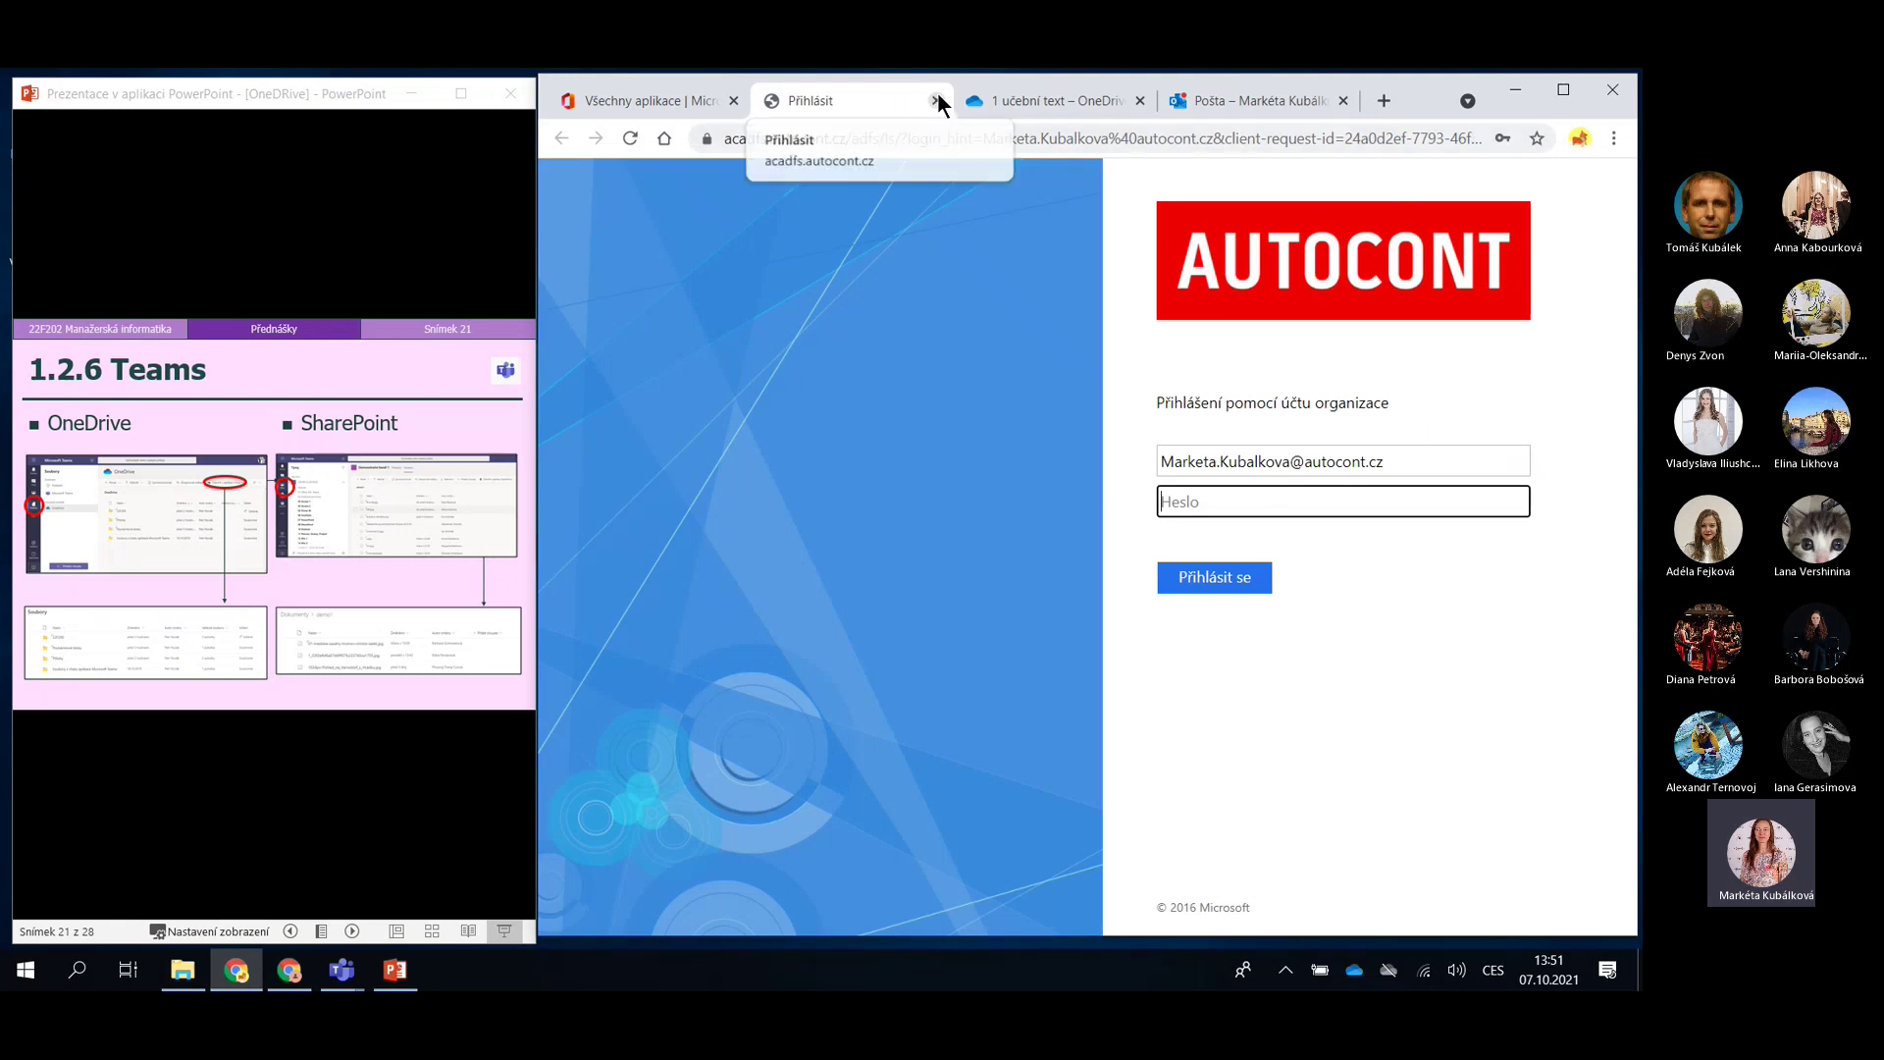
# Load the Office 365 home page in the sign-in tab, try to open Teams from it, and close the new sign-in tab
pyautogui.hotkey('ctrl', 'l')
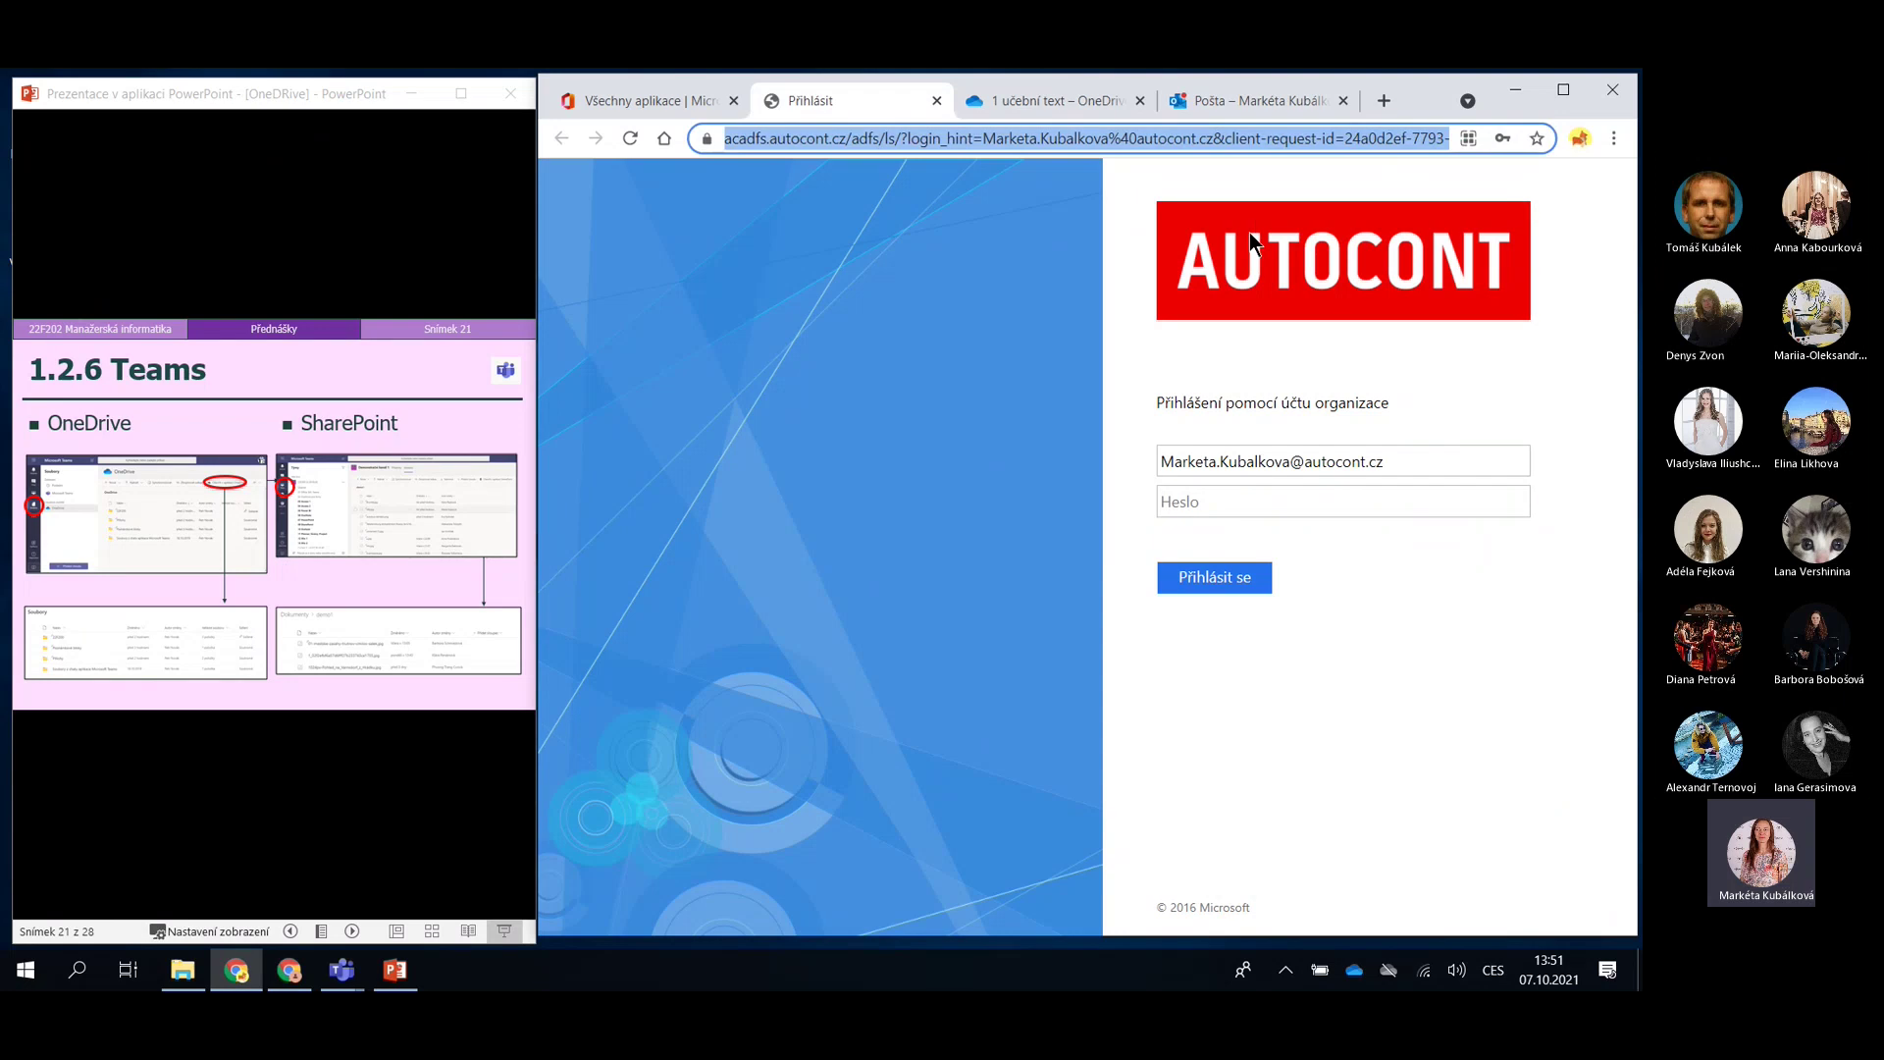
pyautogui.write('po')
pyautogui.press('Return')
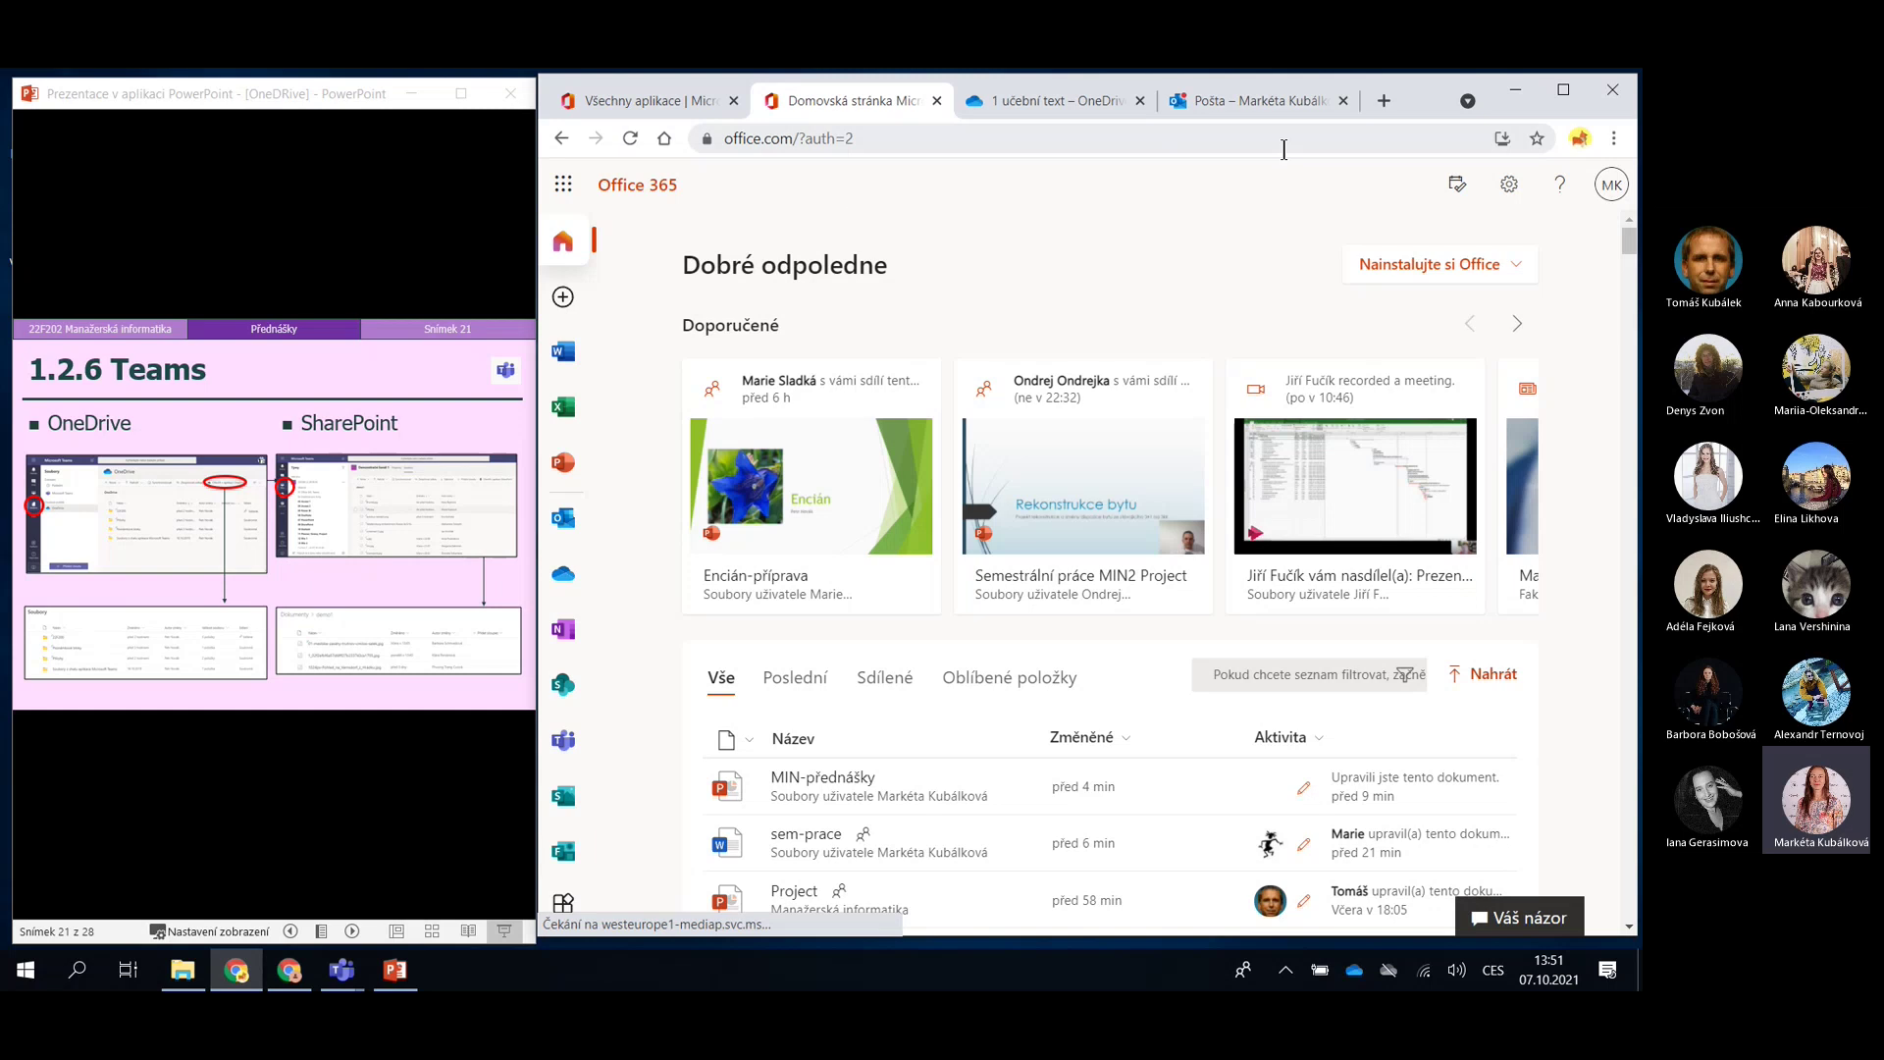
pyautogui.click(563, 740)
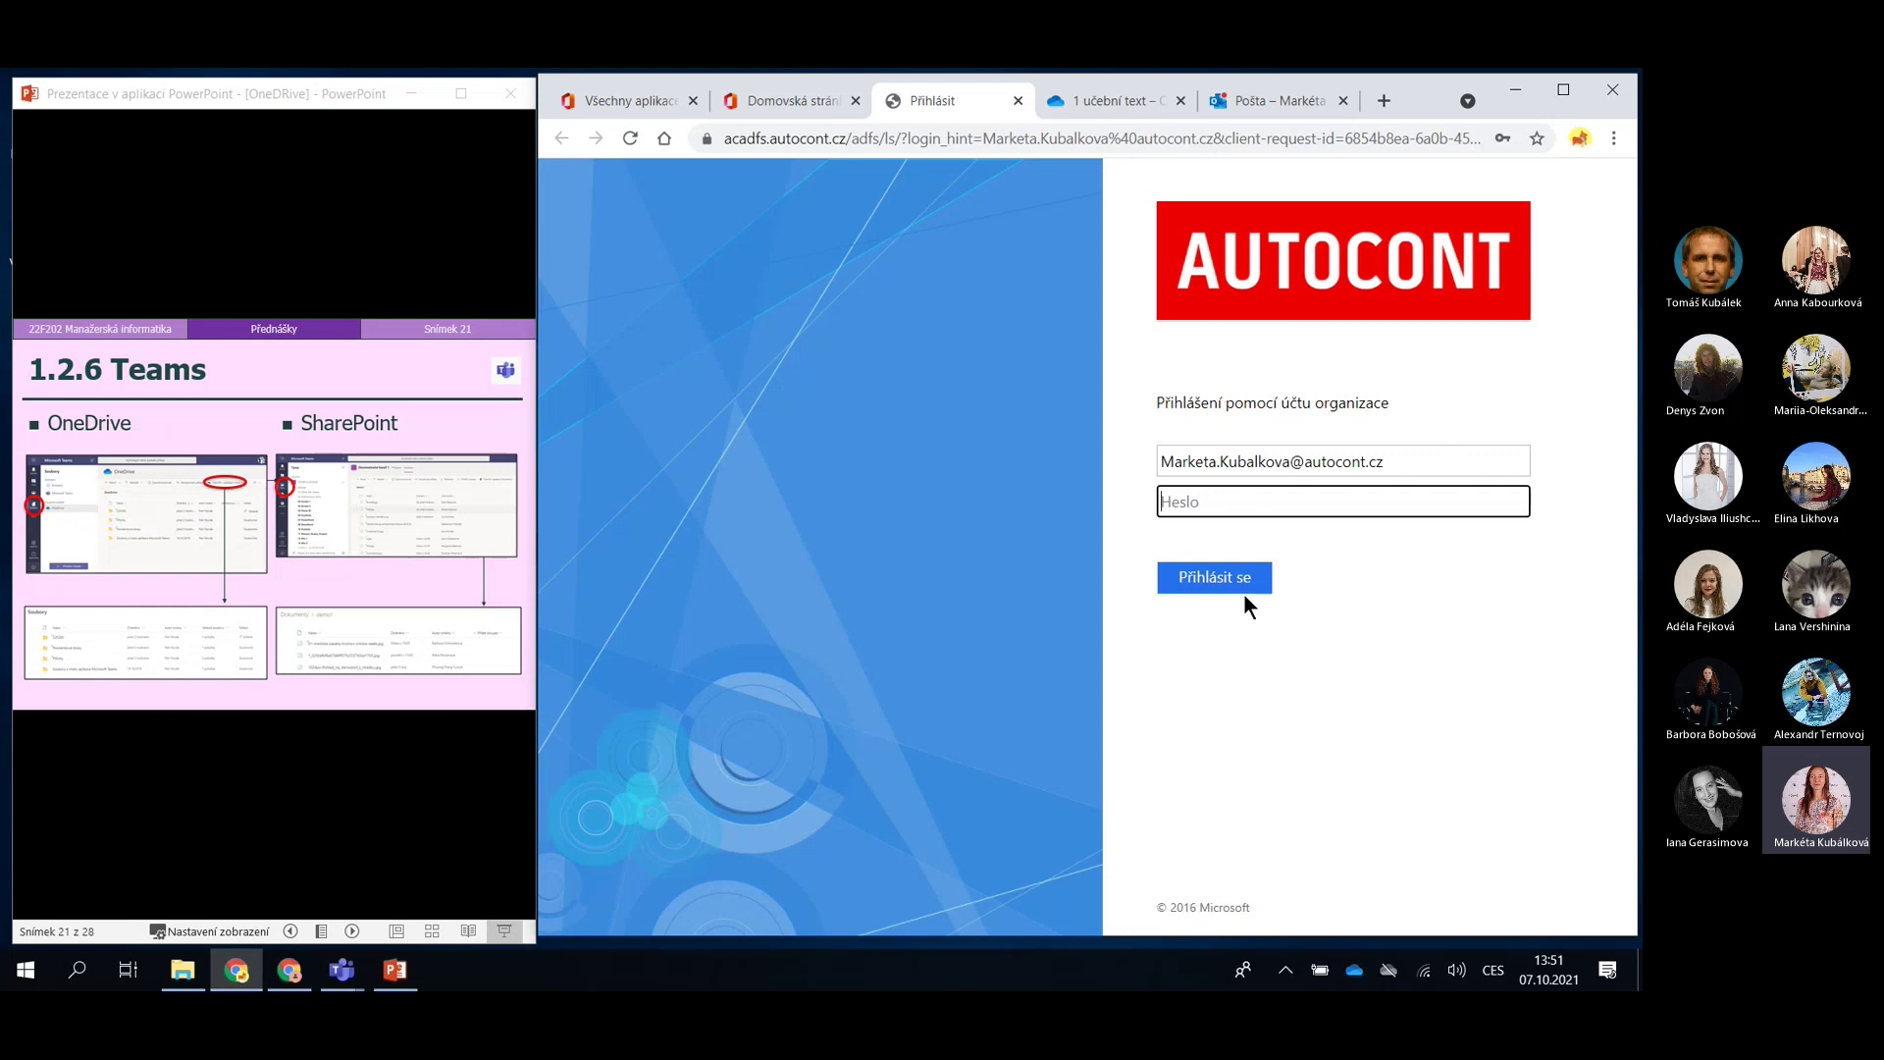
pyautogui.click(1019, 100)
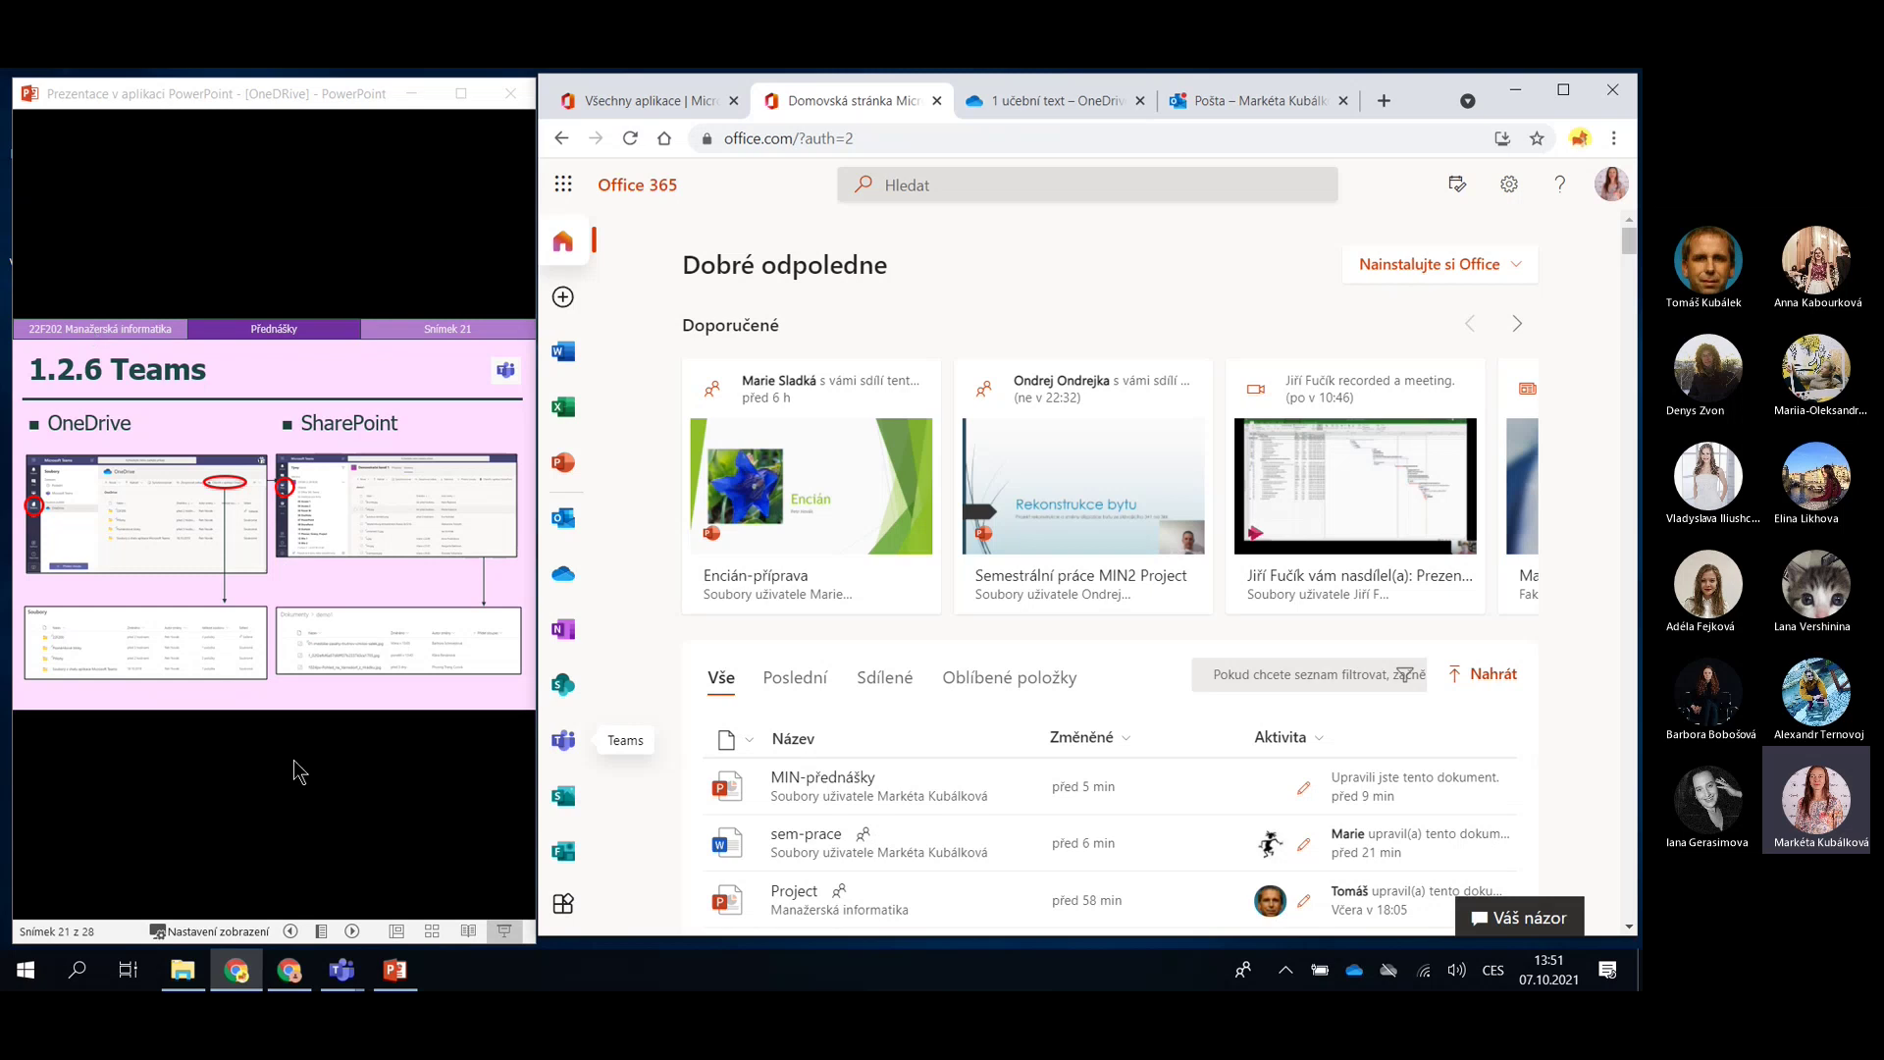
# Switch to the Teams desktop app showing the Výuka channel, maximize its window and open the chat list
pyautogui.click(341, 970)
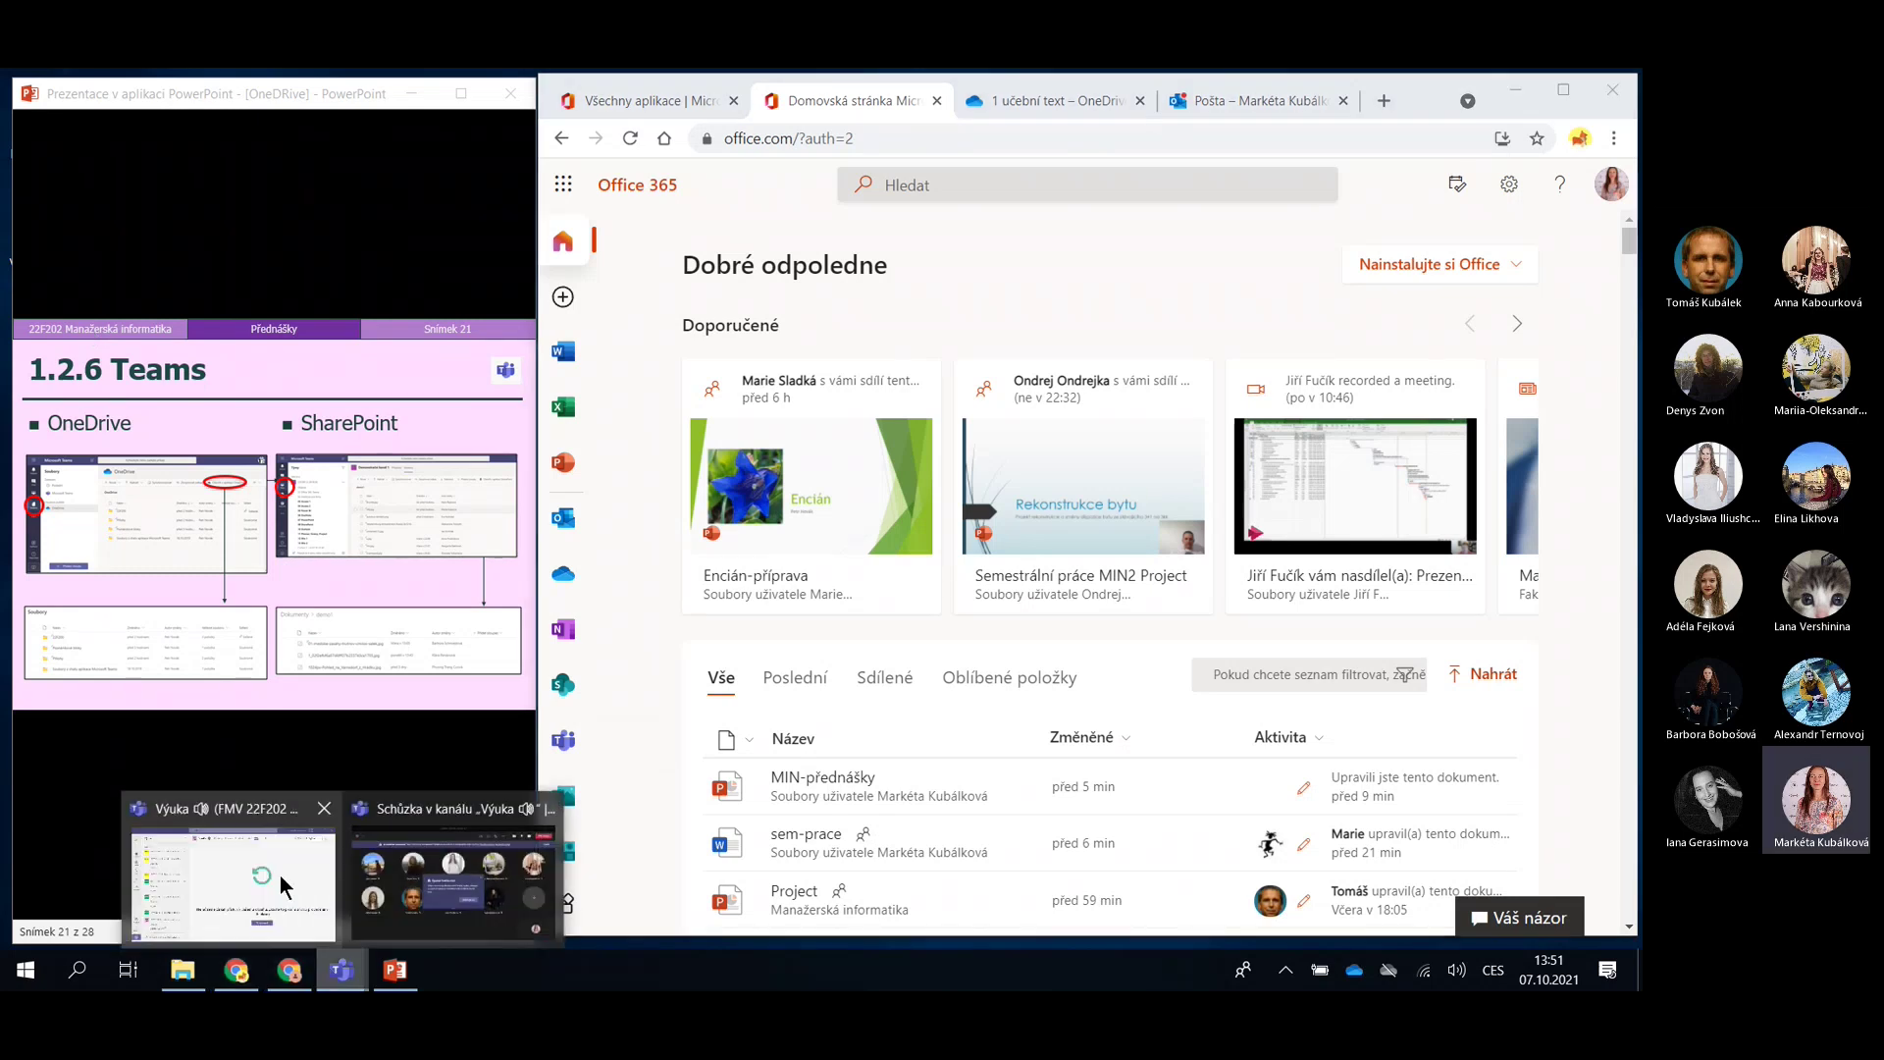
pyautogui.click(280, 875)
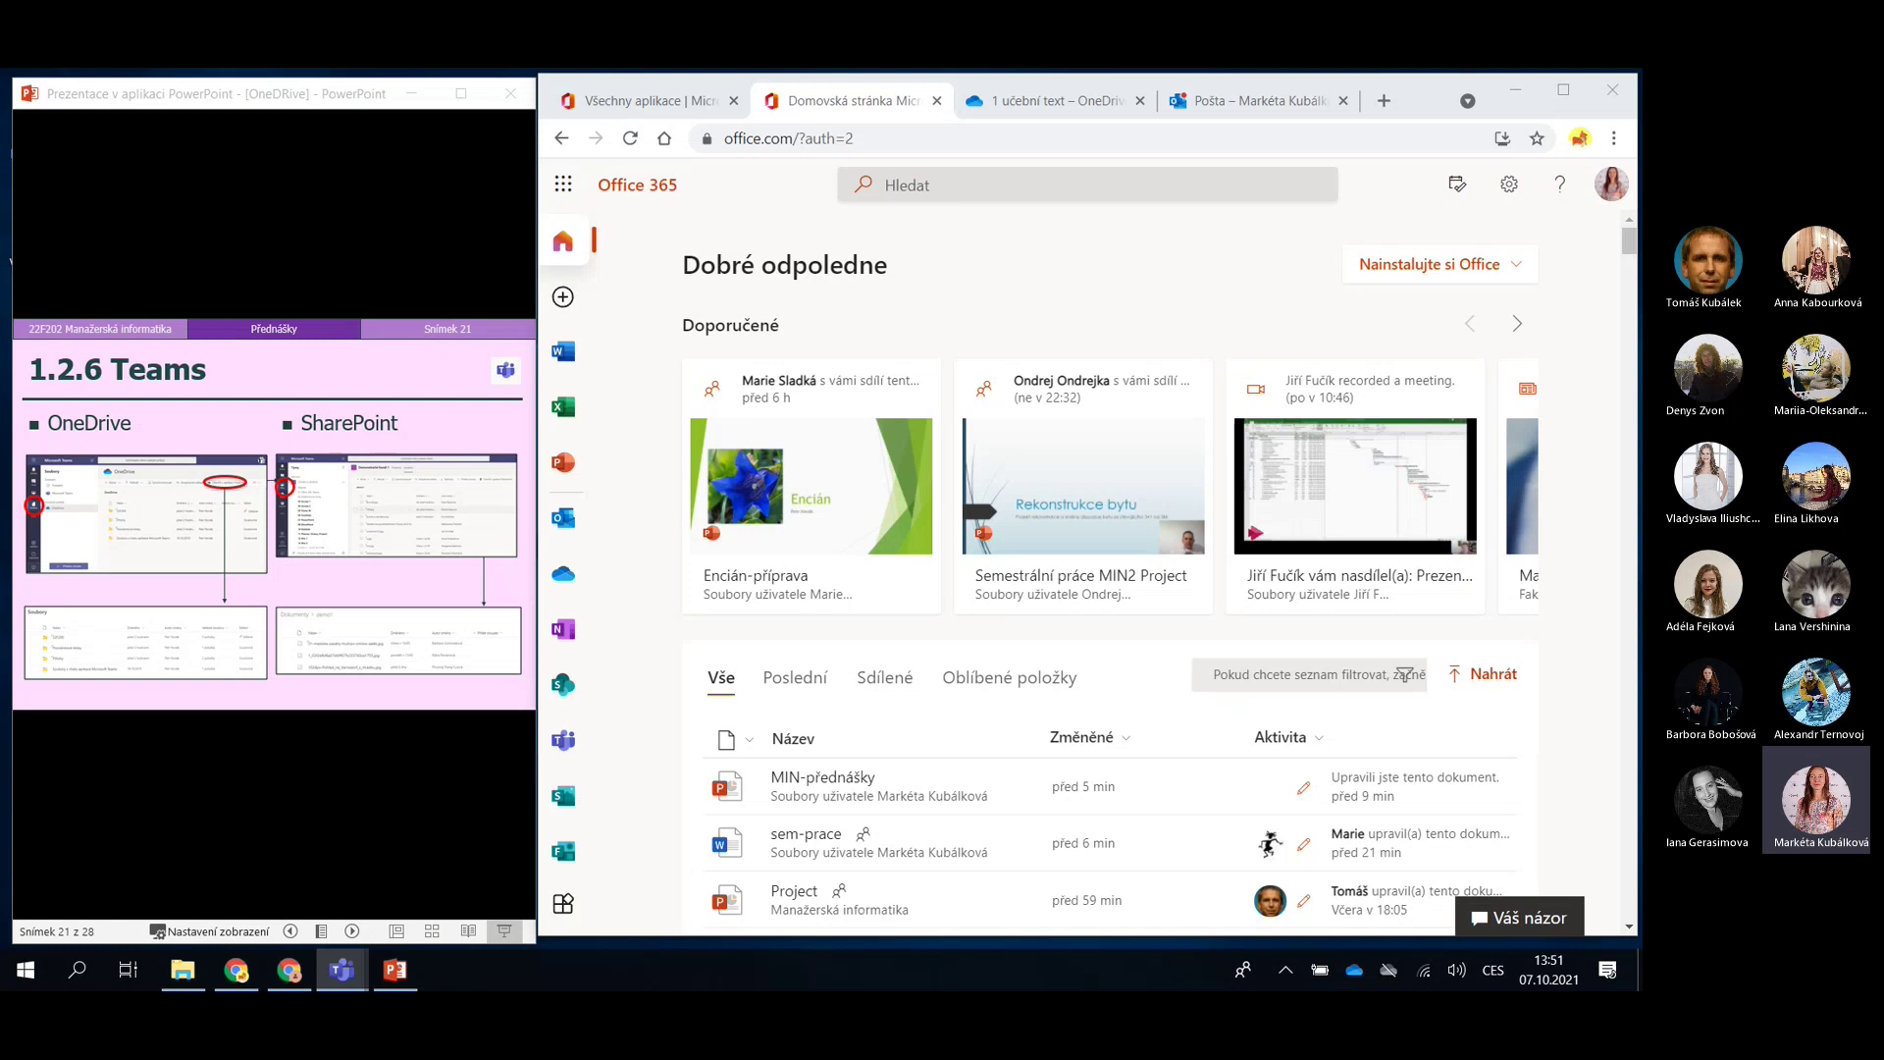
pyautogui.moveTo(1636, 111); pyautogui.dragTo(282, 114)
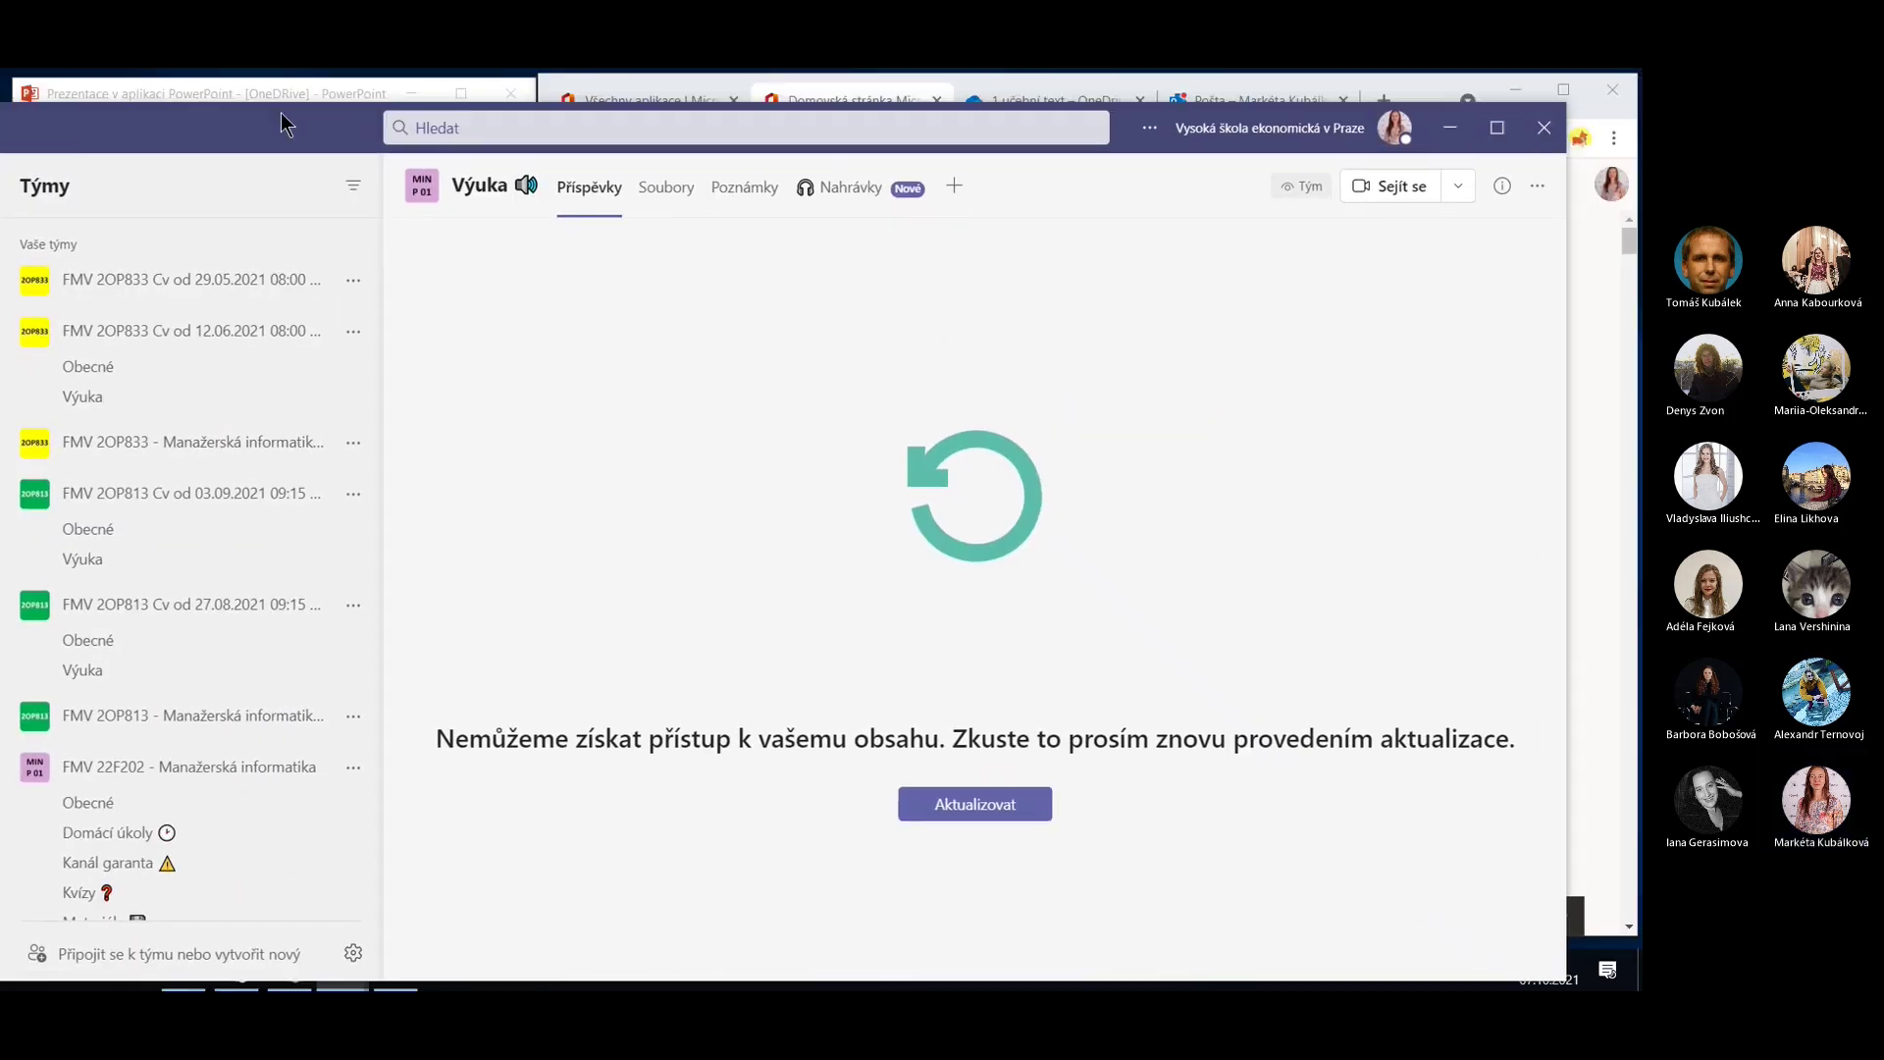
pyautogui.click(1496, 128)
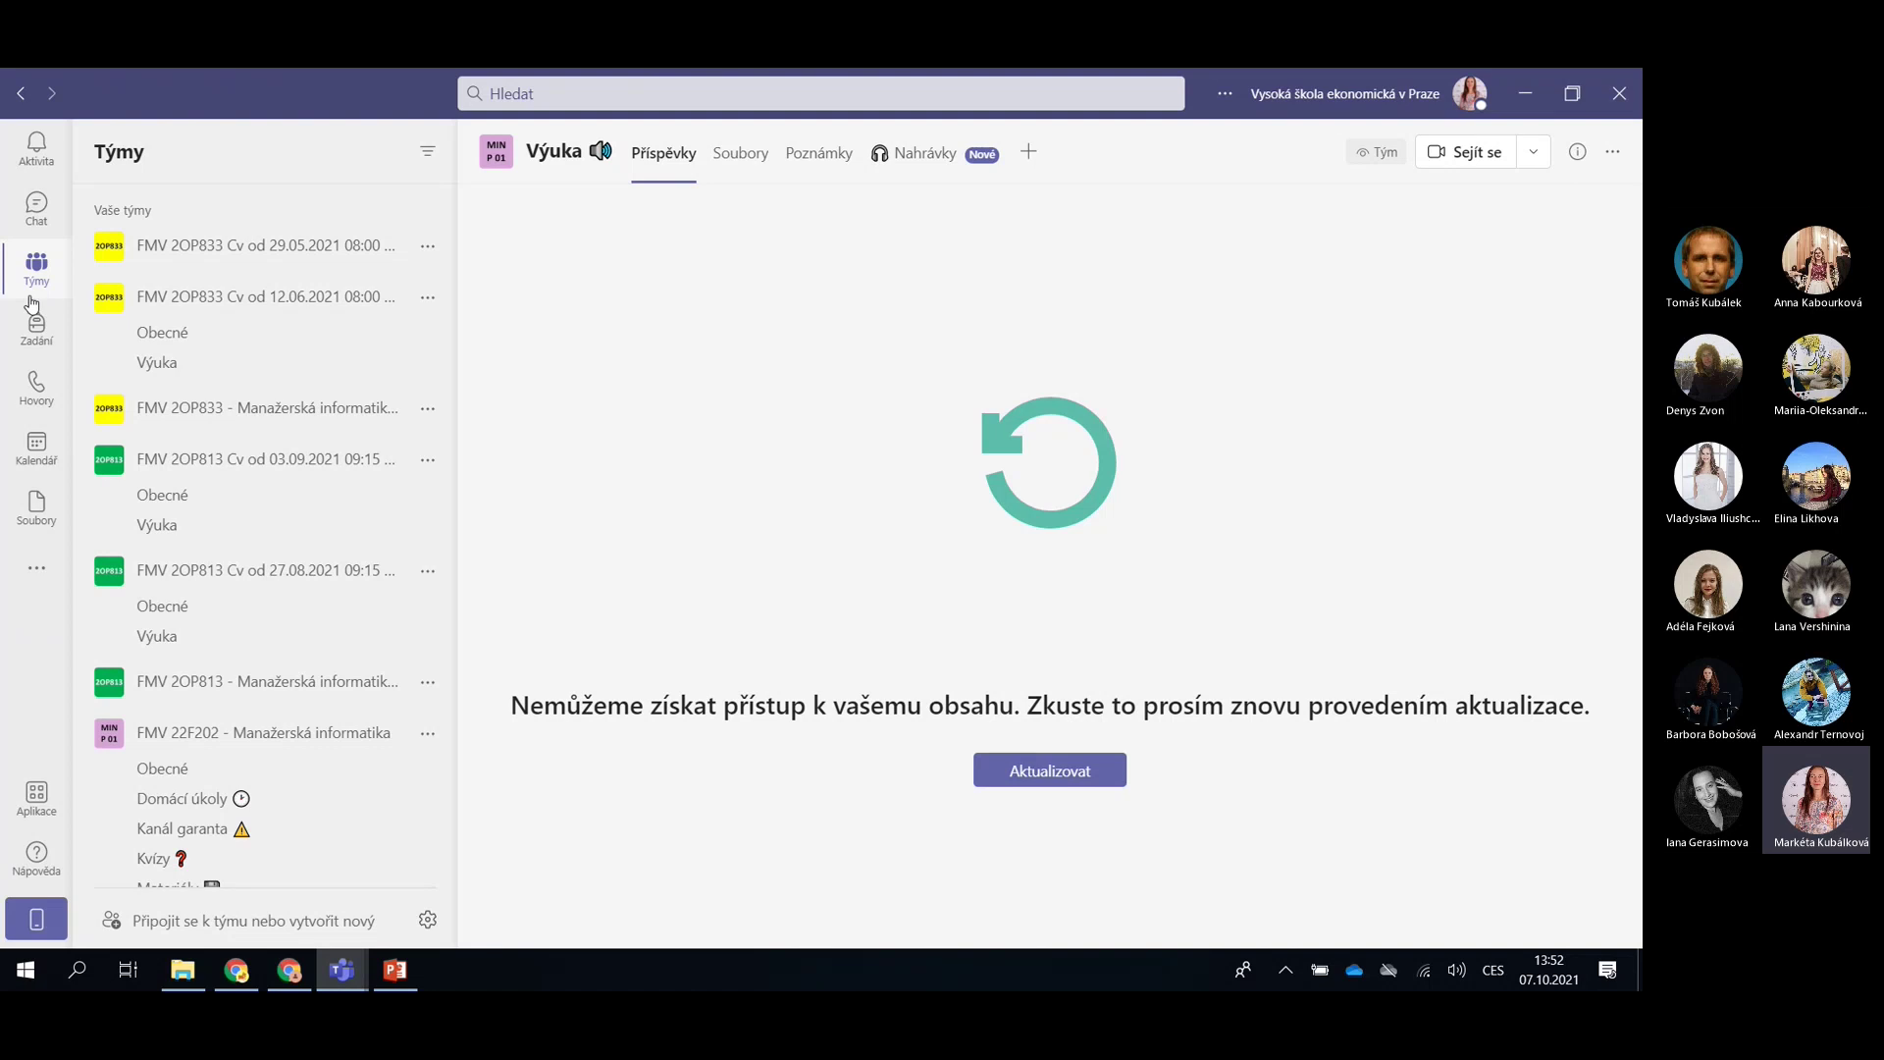
pyautogui.click(36, 221)
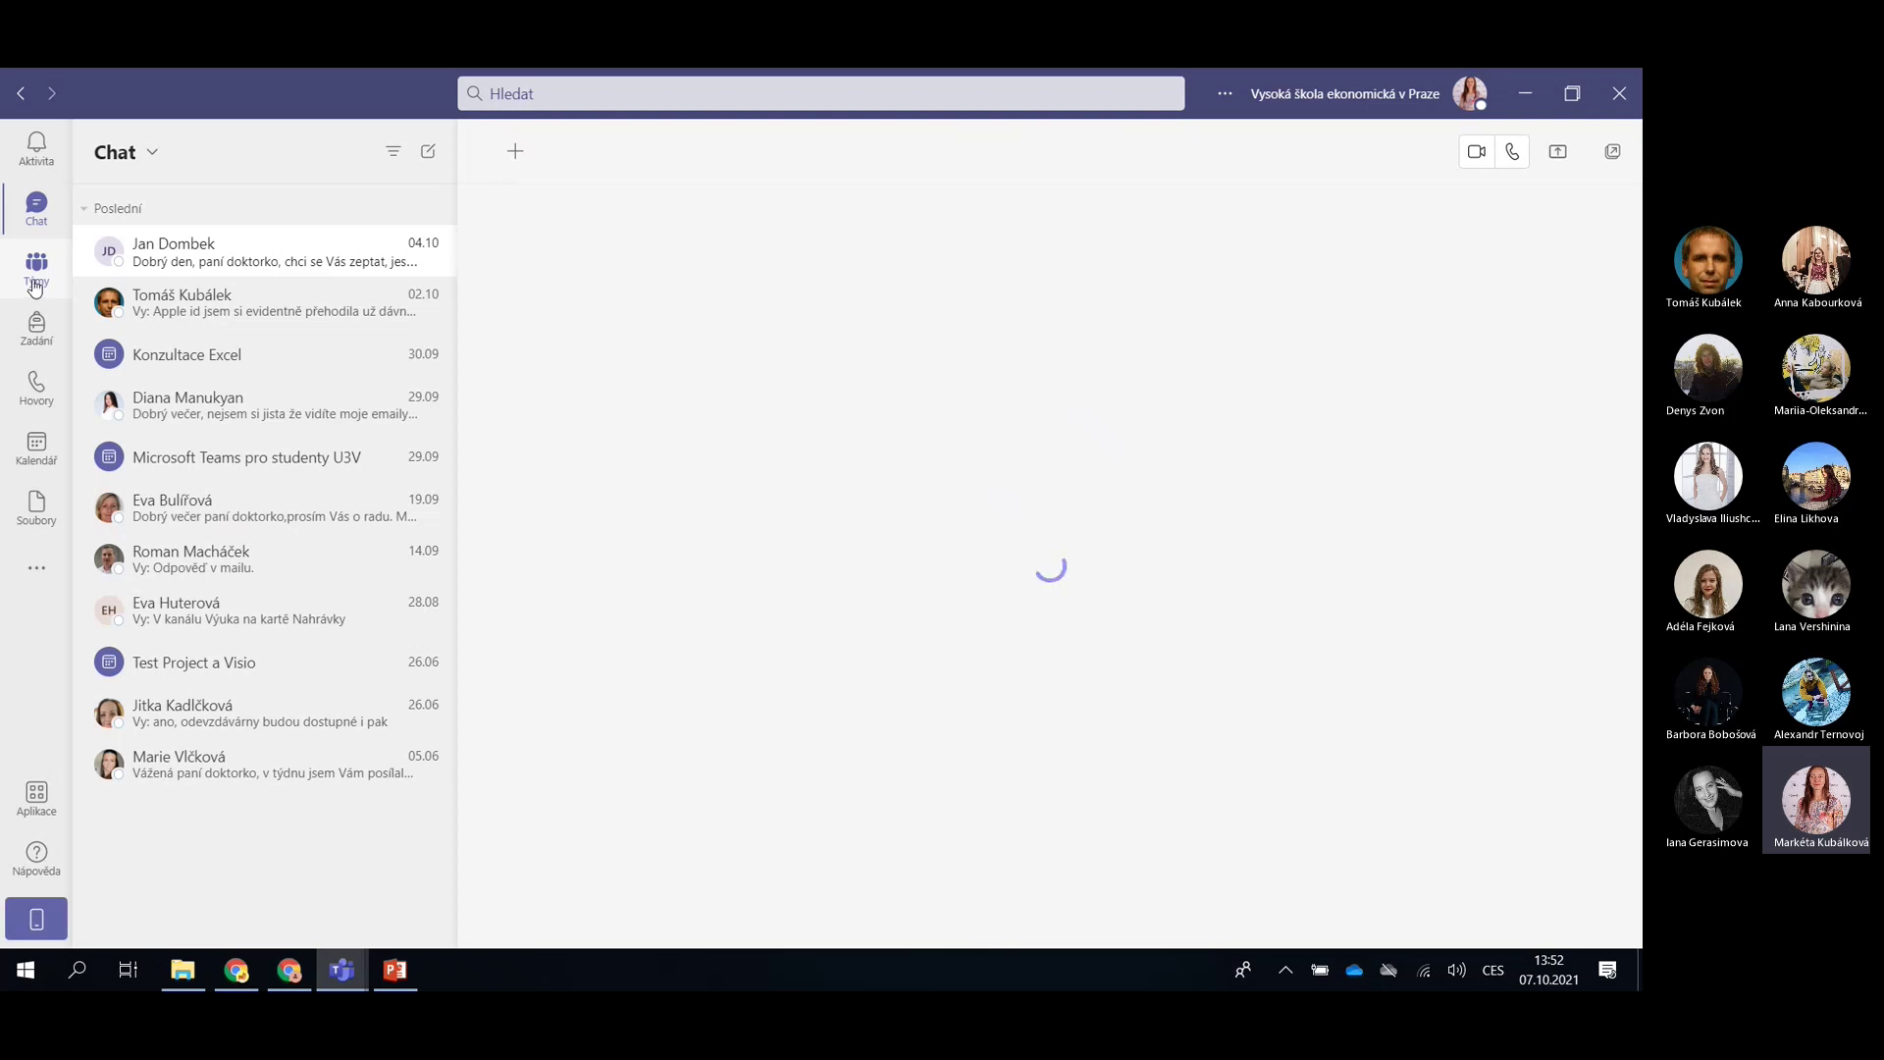
# Show the Soubory section in Teams, going through Poslední, Microsoft Teams, Stažené soubory and the OneDrive cloud storage
pyautogui.click(45, 510)
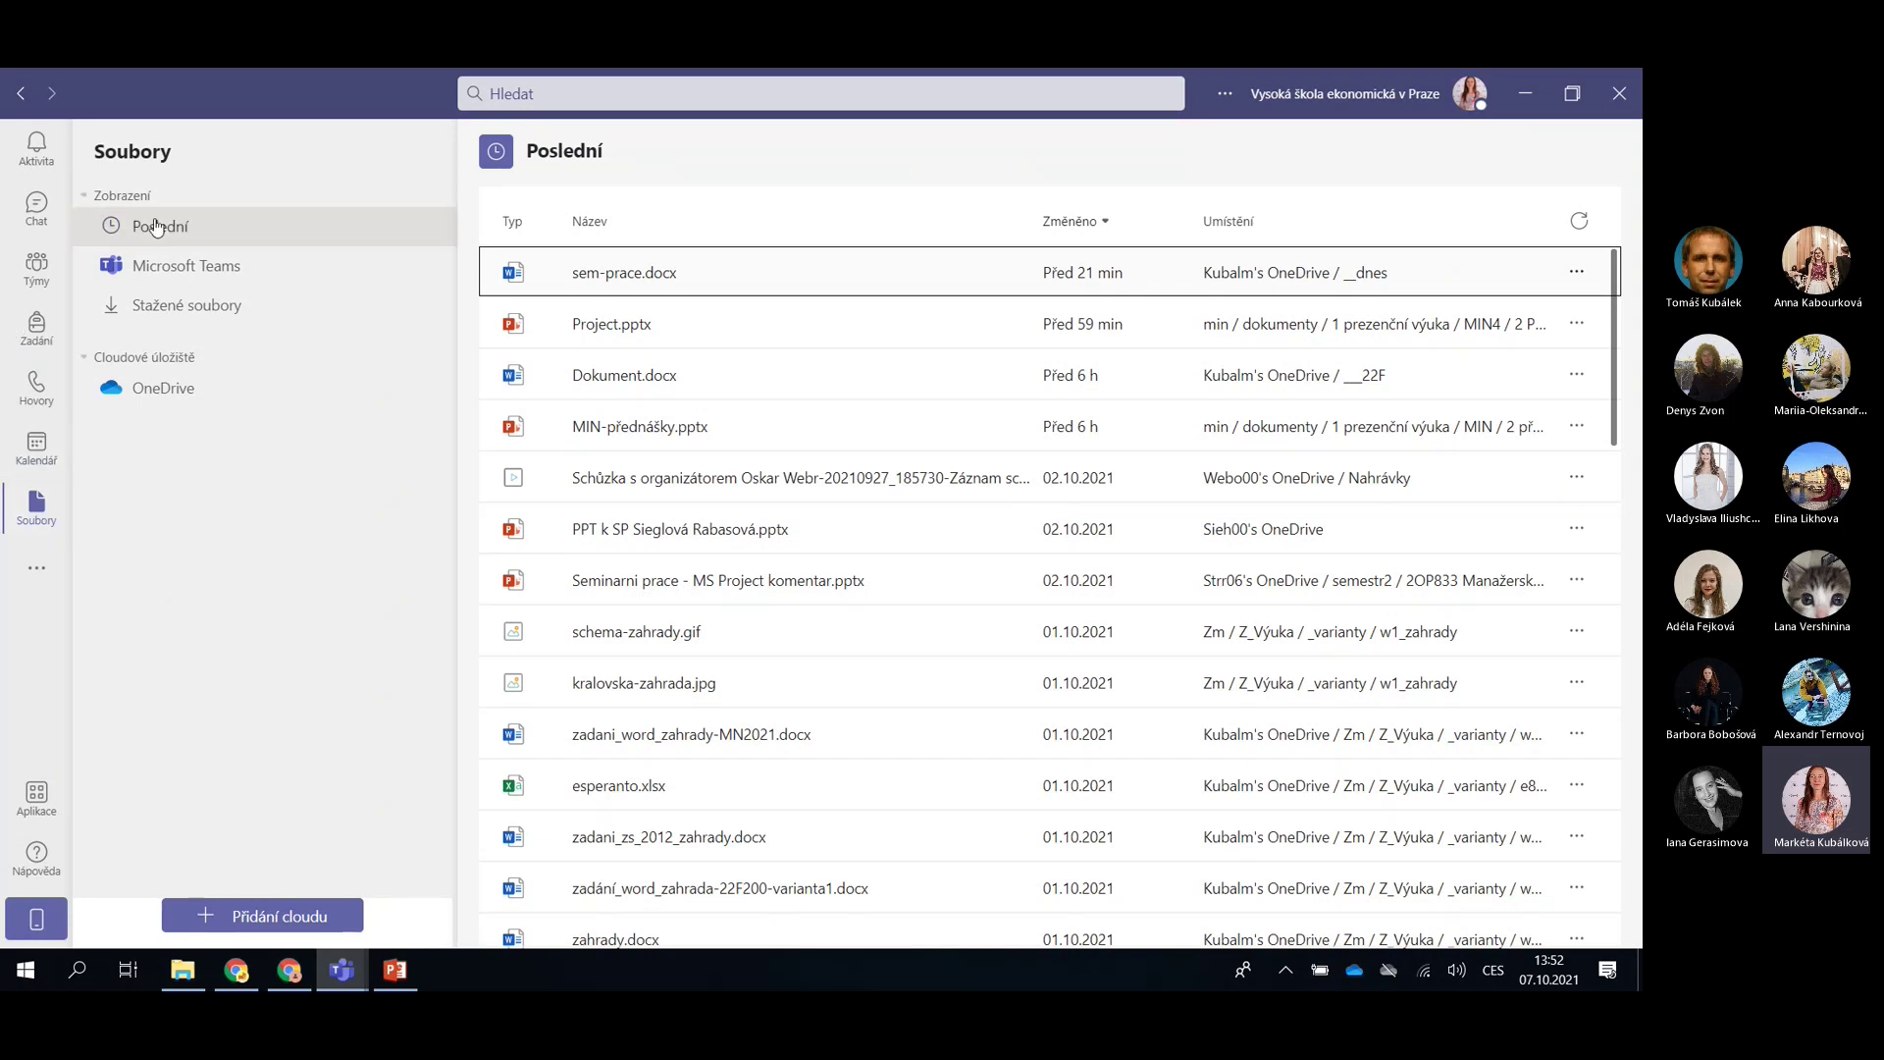
pyautogui.click(203, 274)
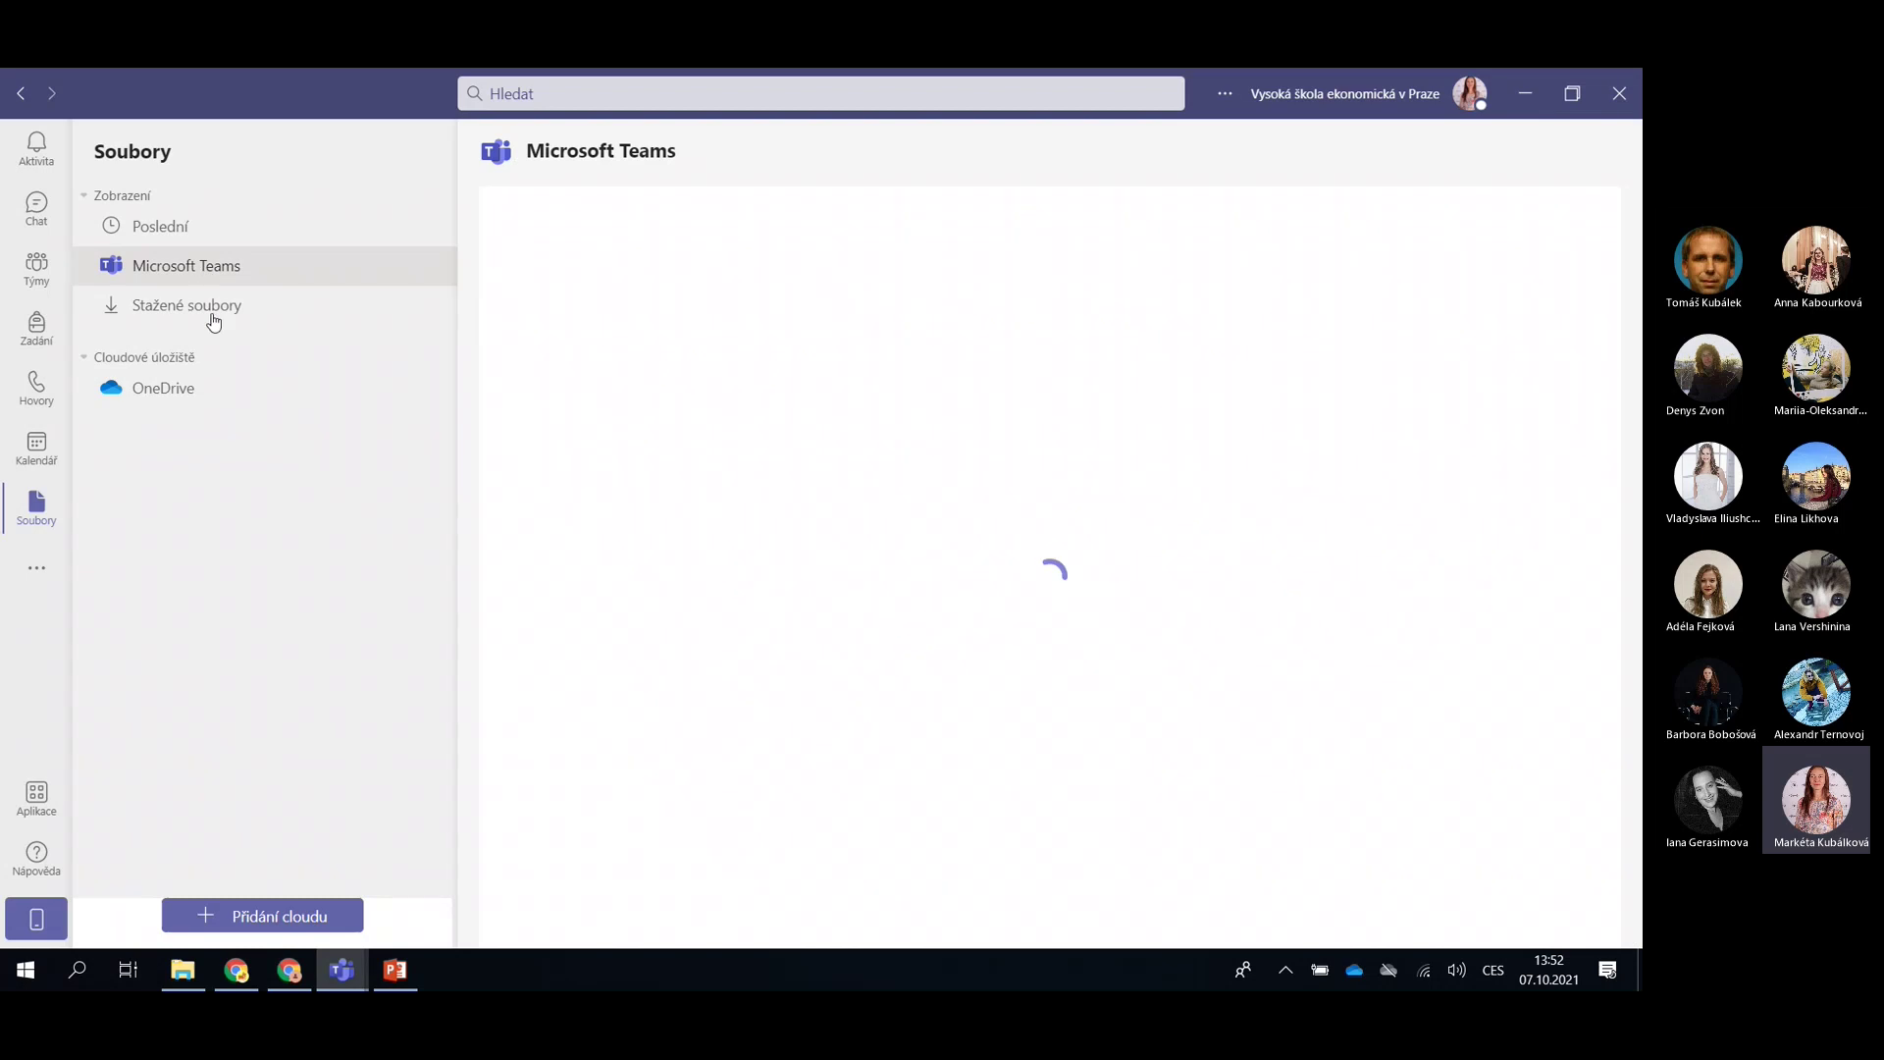
pyautogui.click(213, 312)
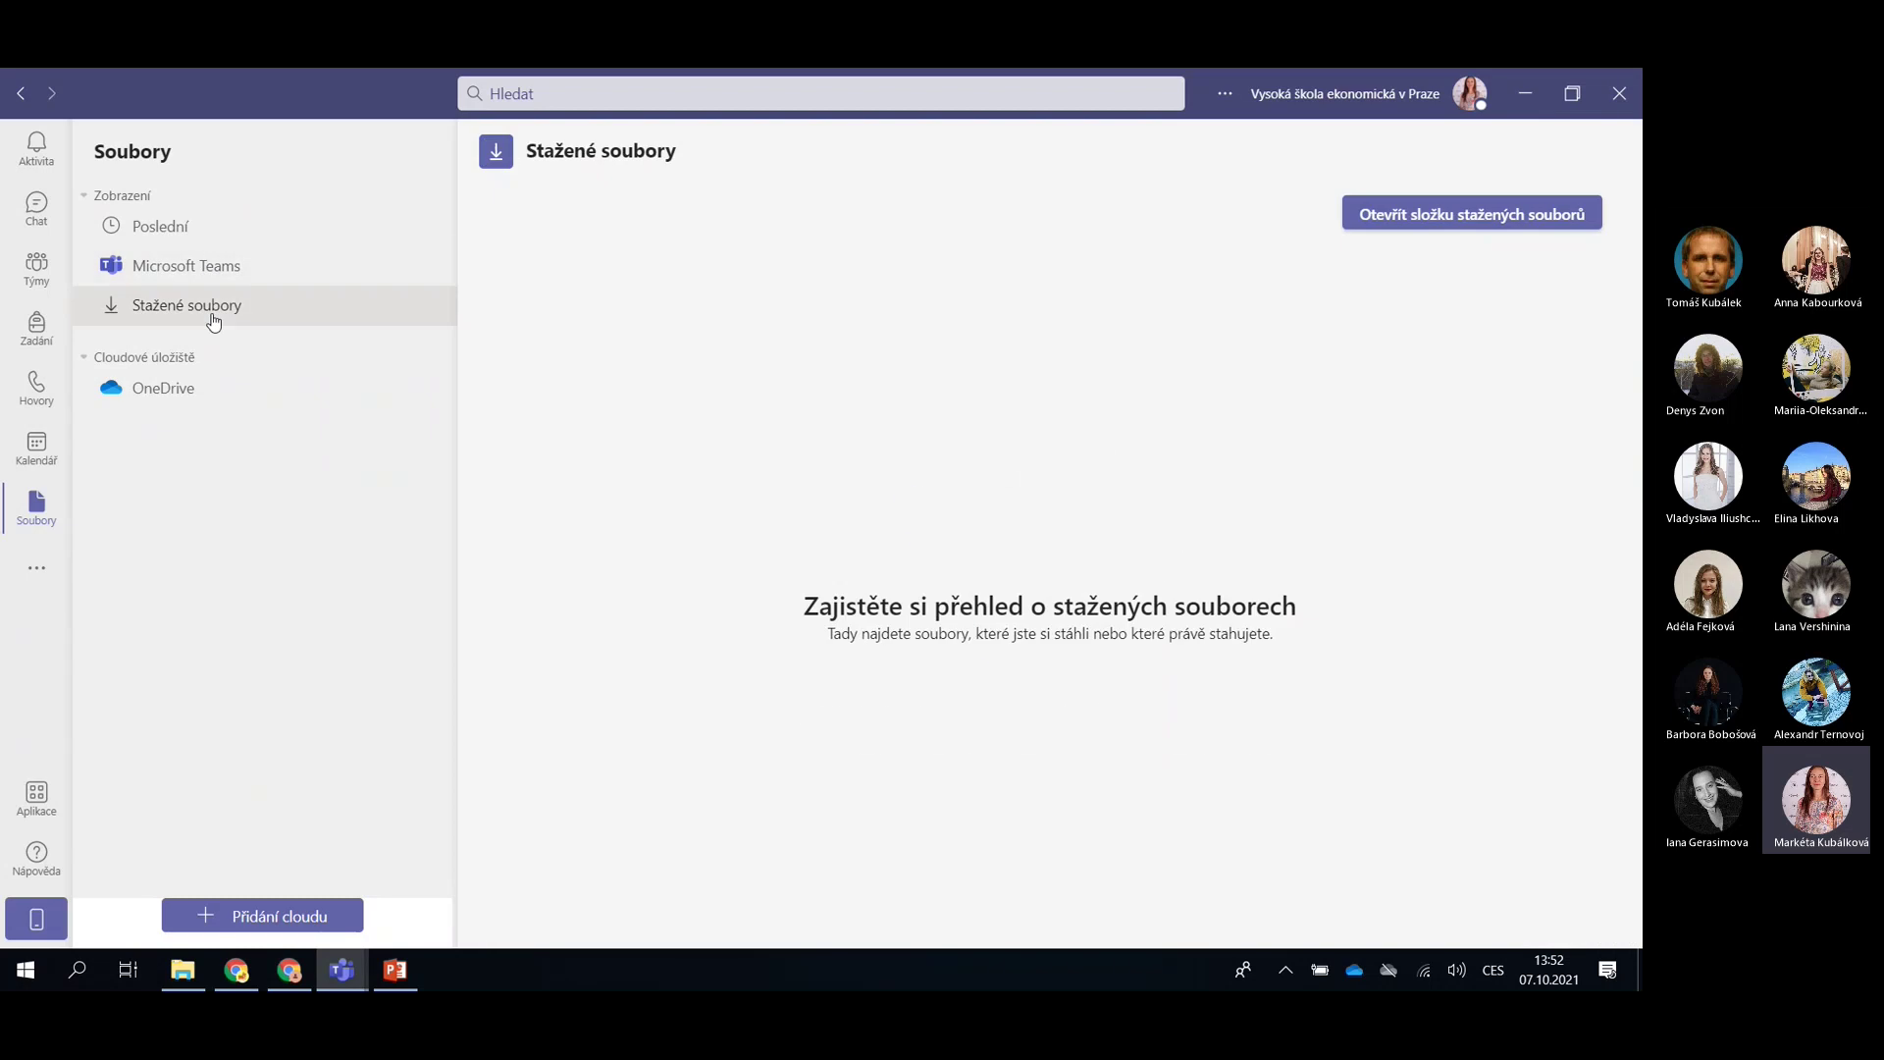
pyautogui.click(177, 401)
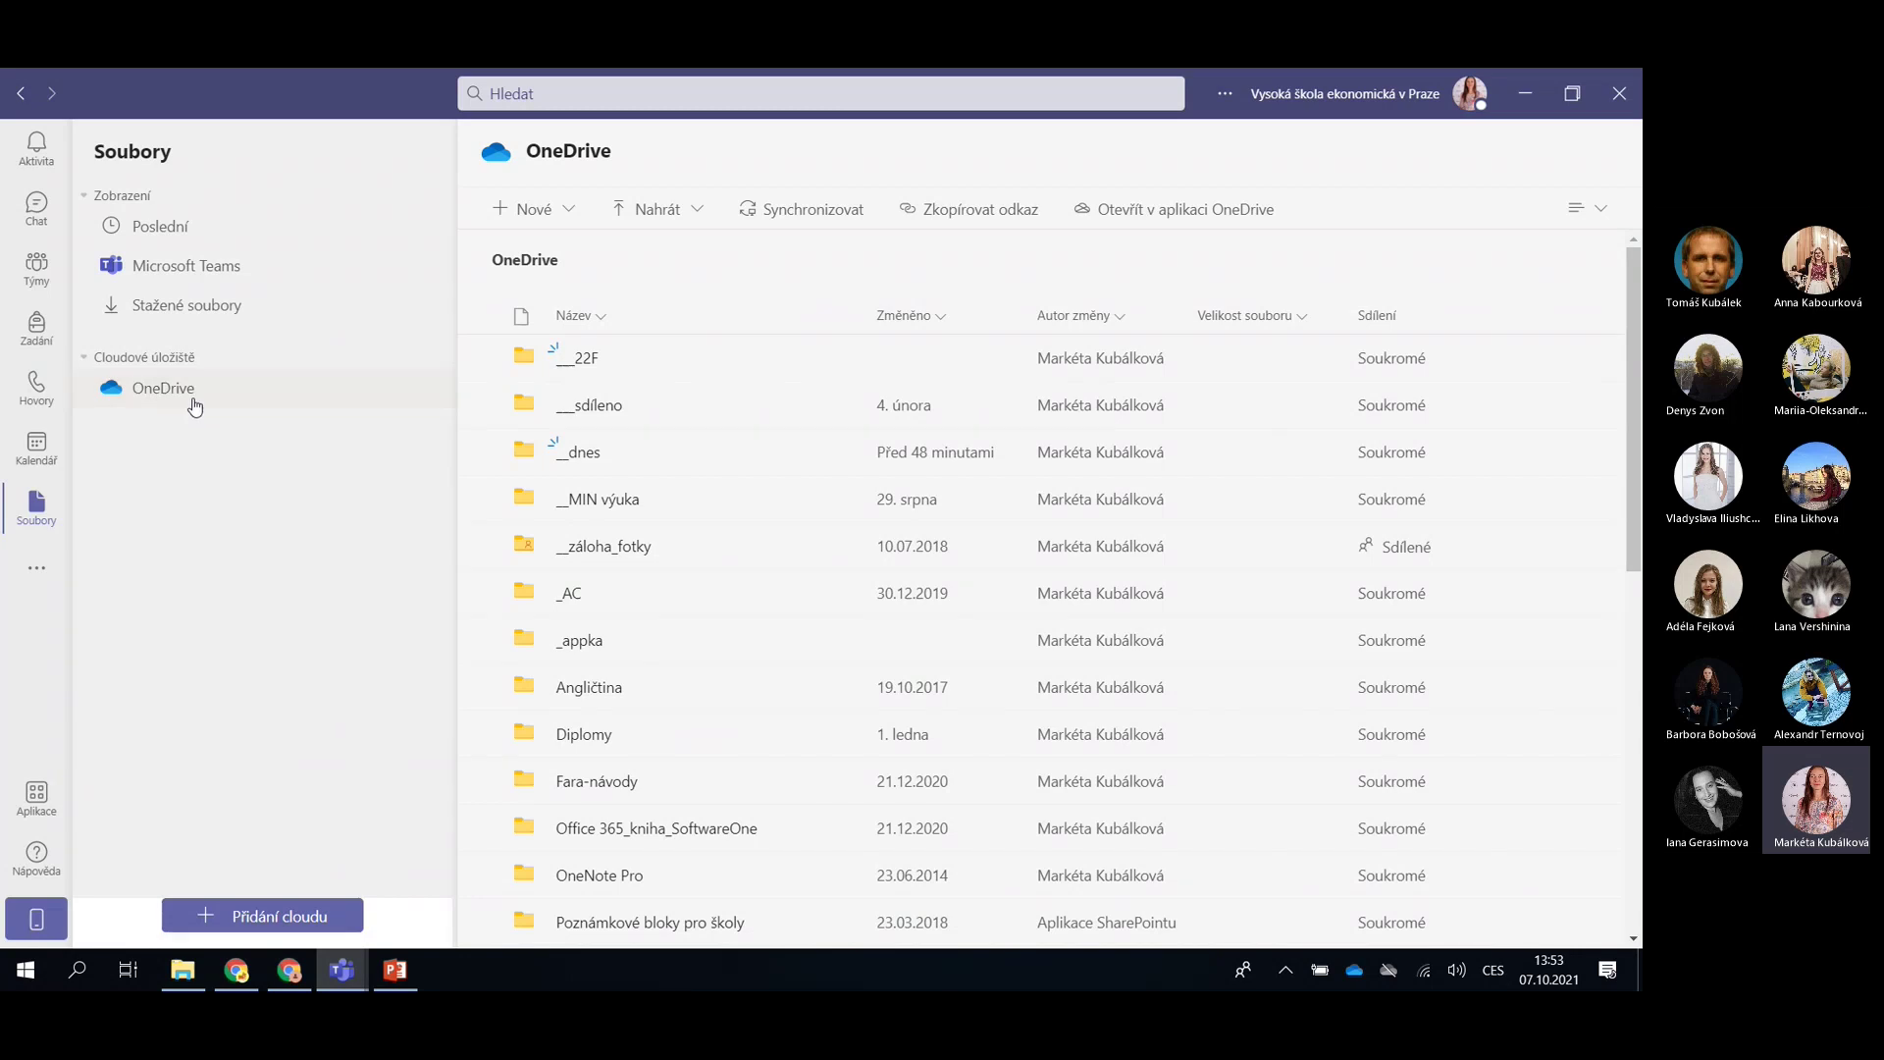
# Open the __dnes folder in the OneDrive file list and show the actions available for MIN-přednášky.pptx
pyautogui.click(586, 455)
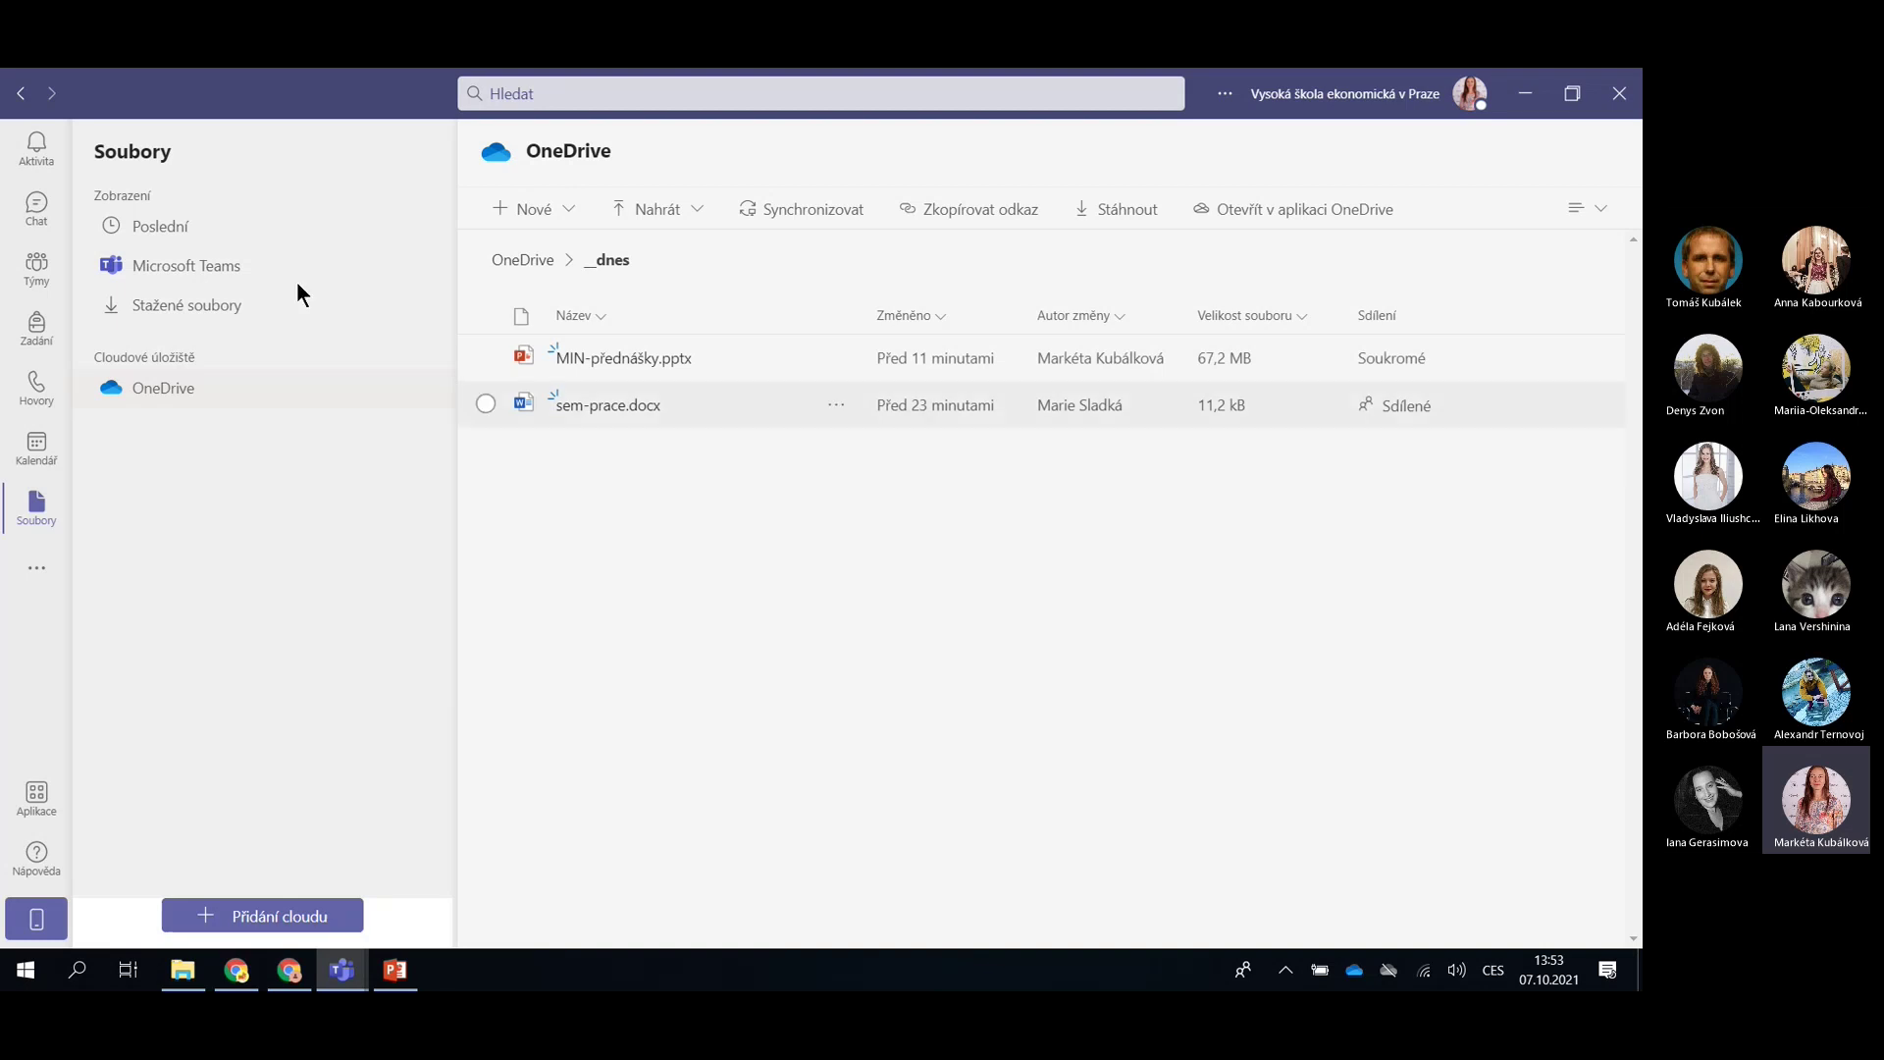
pyautogui.click(836, 360)
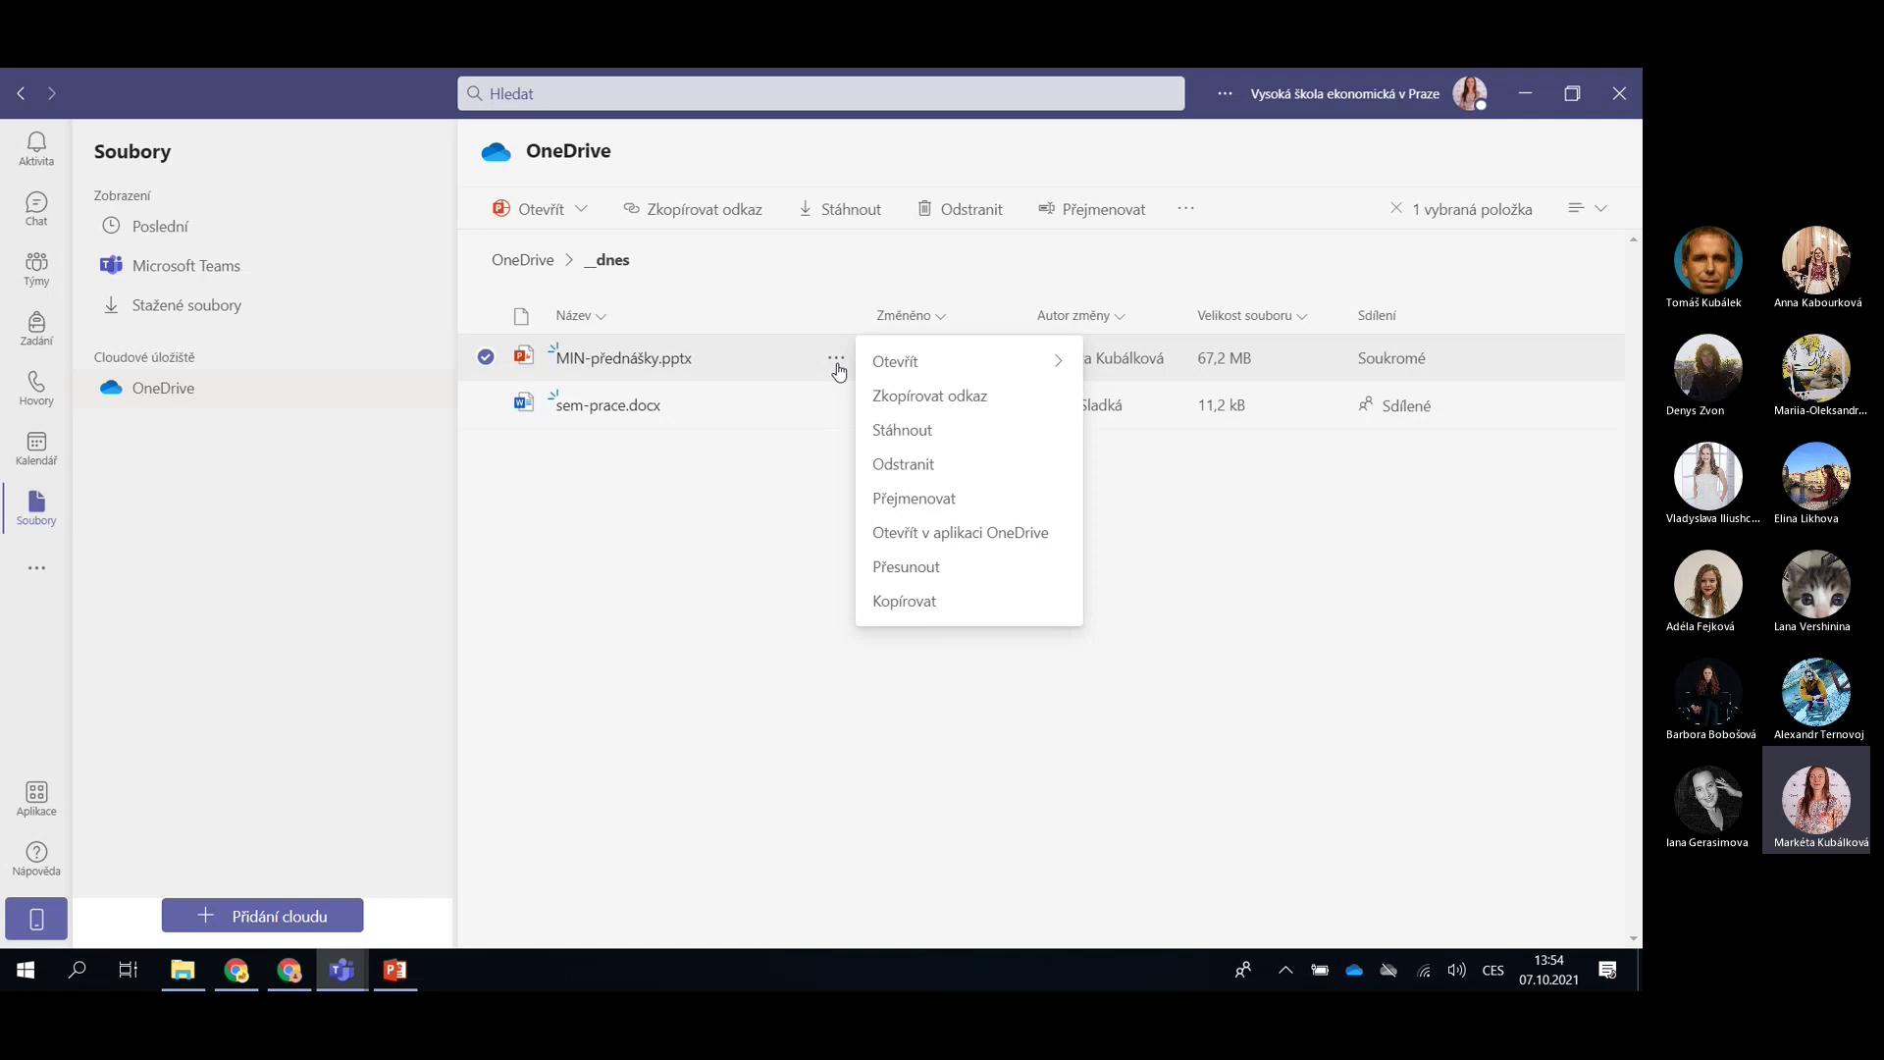
pyautogui.click(804, 562)
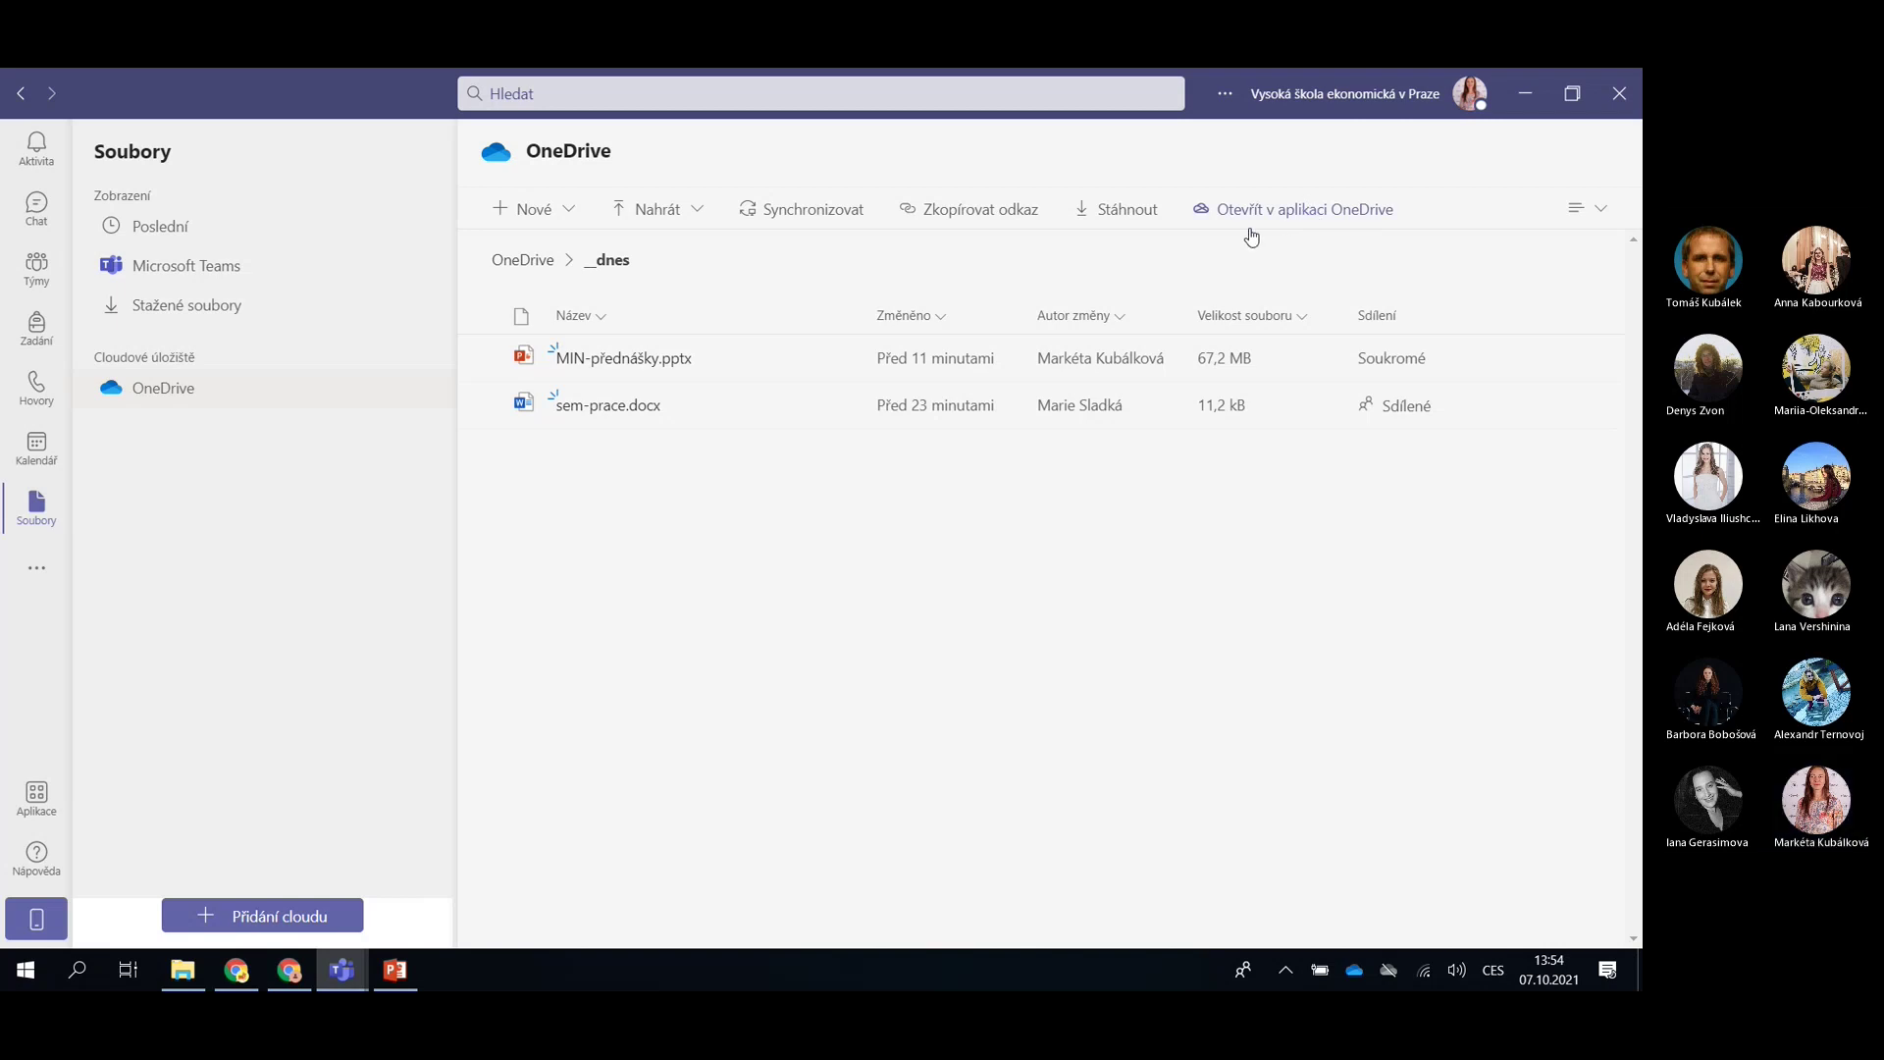
pyautogui.click(834, 359)
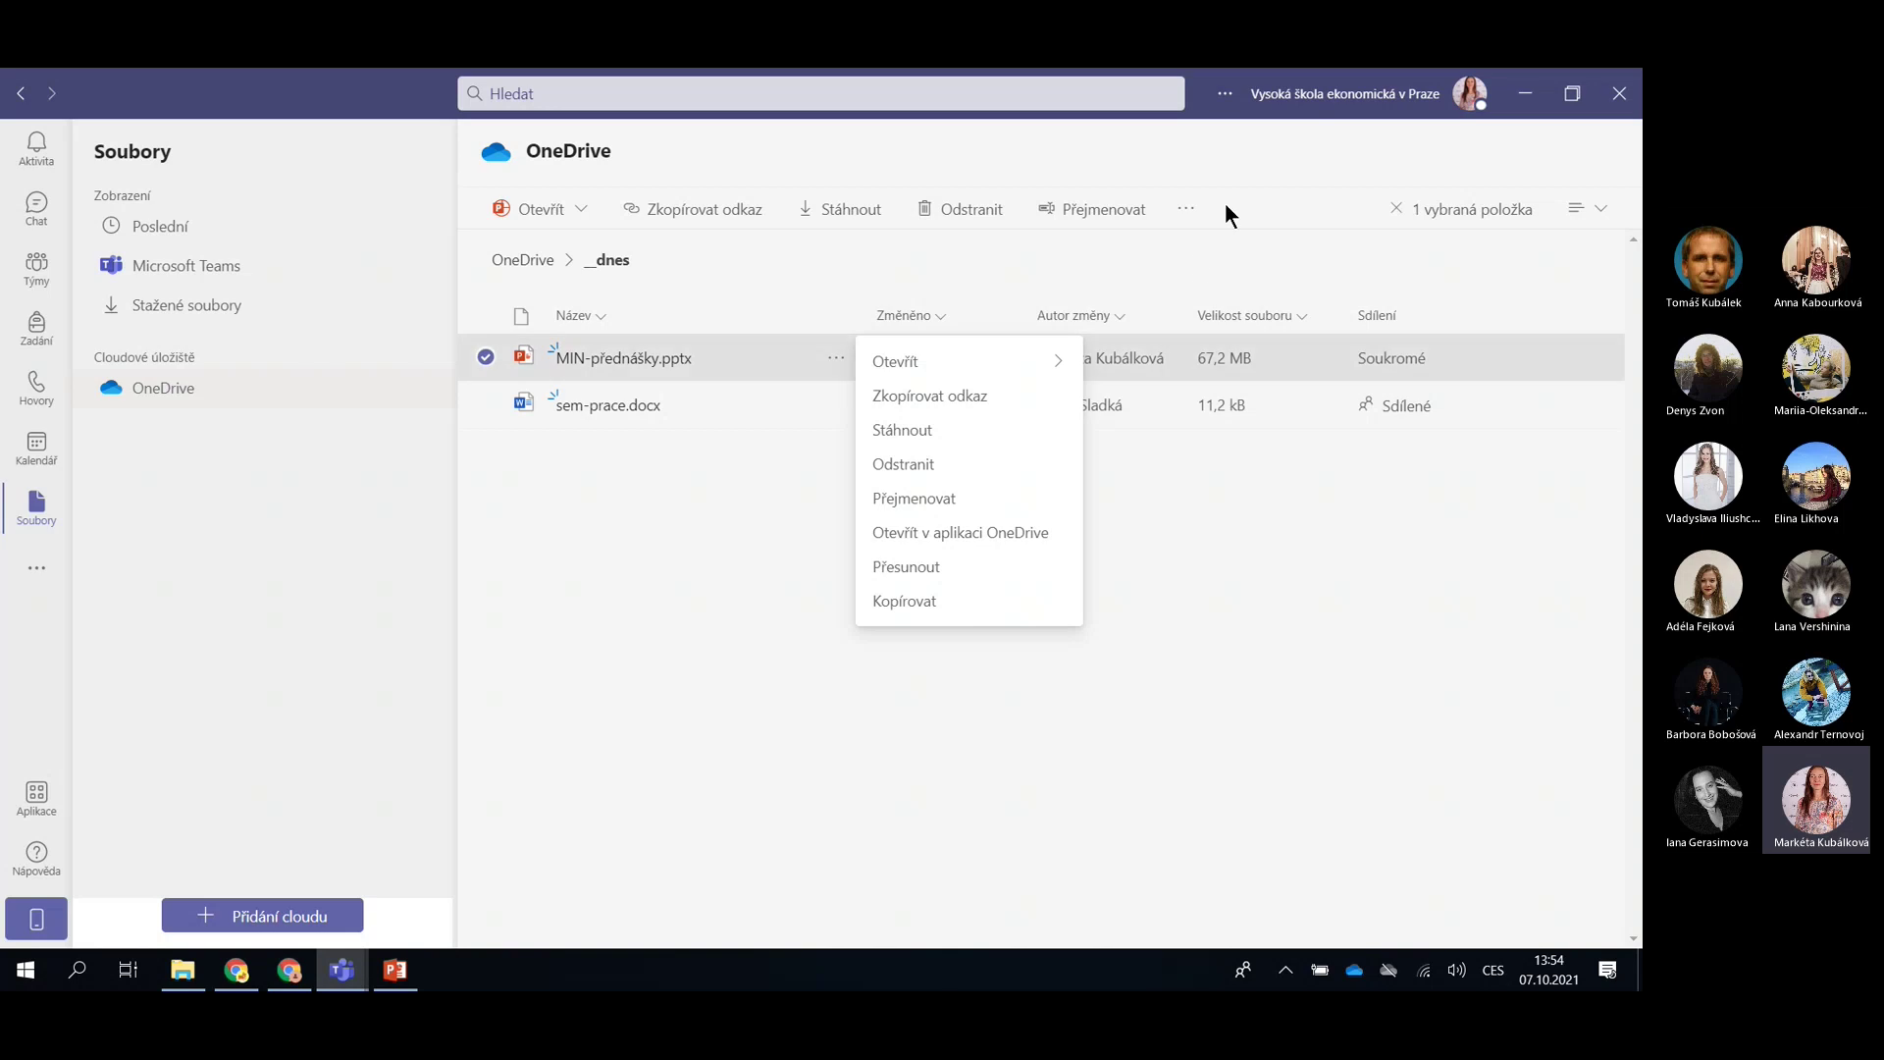
pyautogui.click(1193, 262)
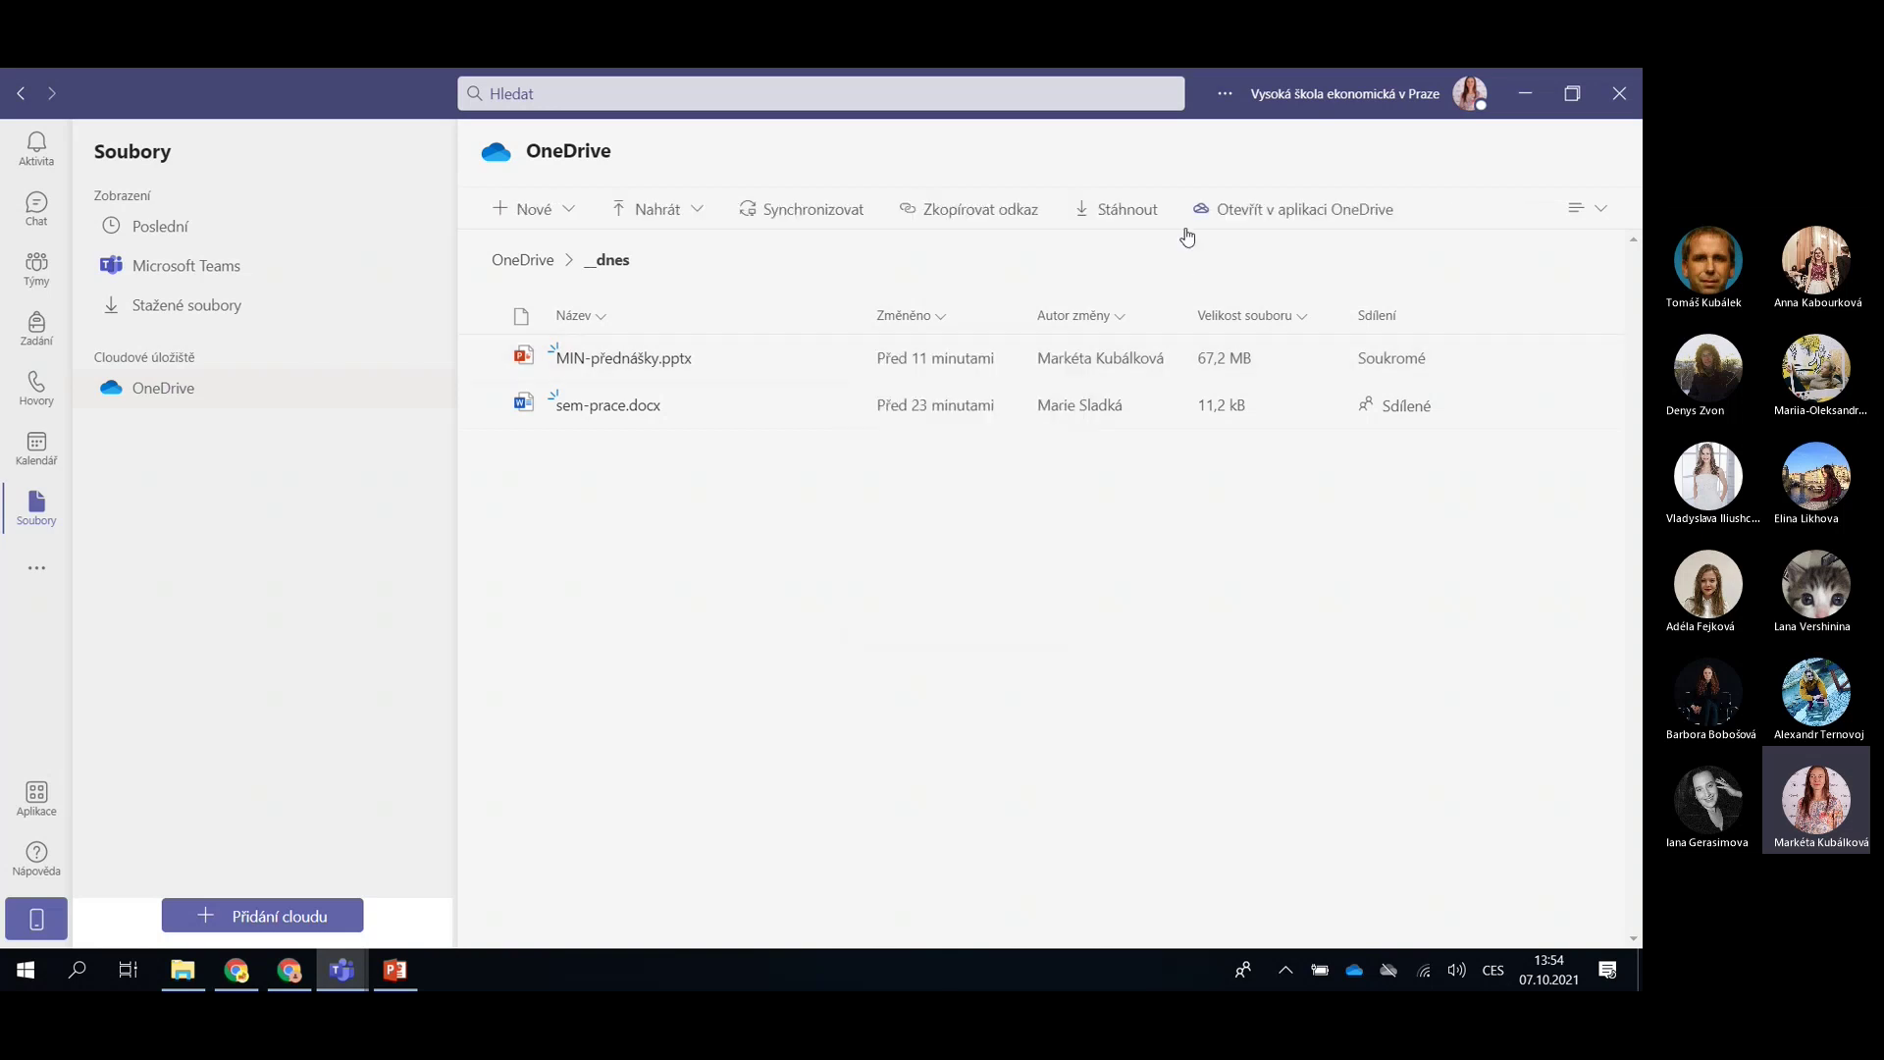
# Open the __dnes folder in the OneDrive app from Teams, minimize the new browser window and show the actions for MIN-přednášky.pptx again
pyautogui.click(1295, 222)
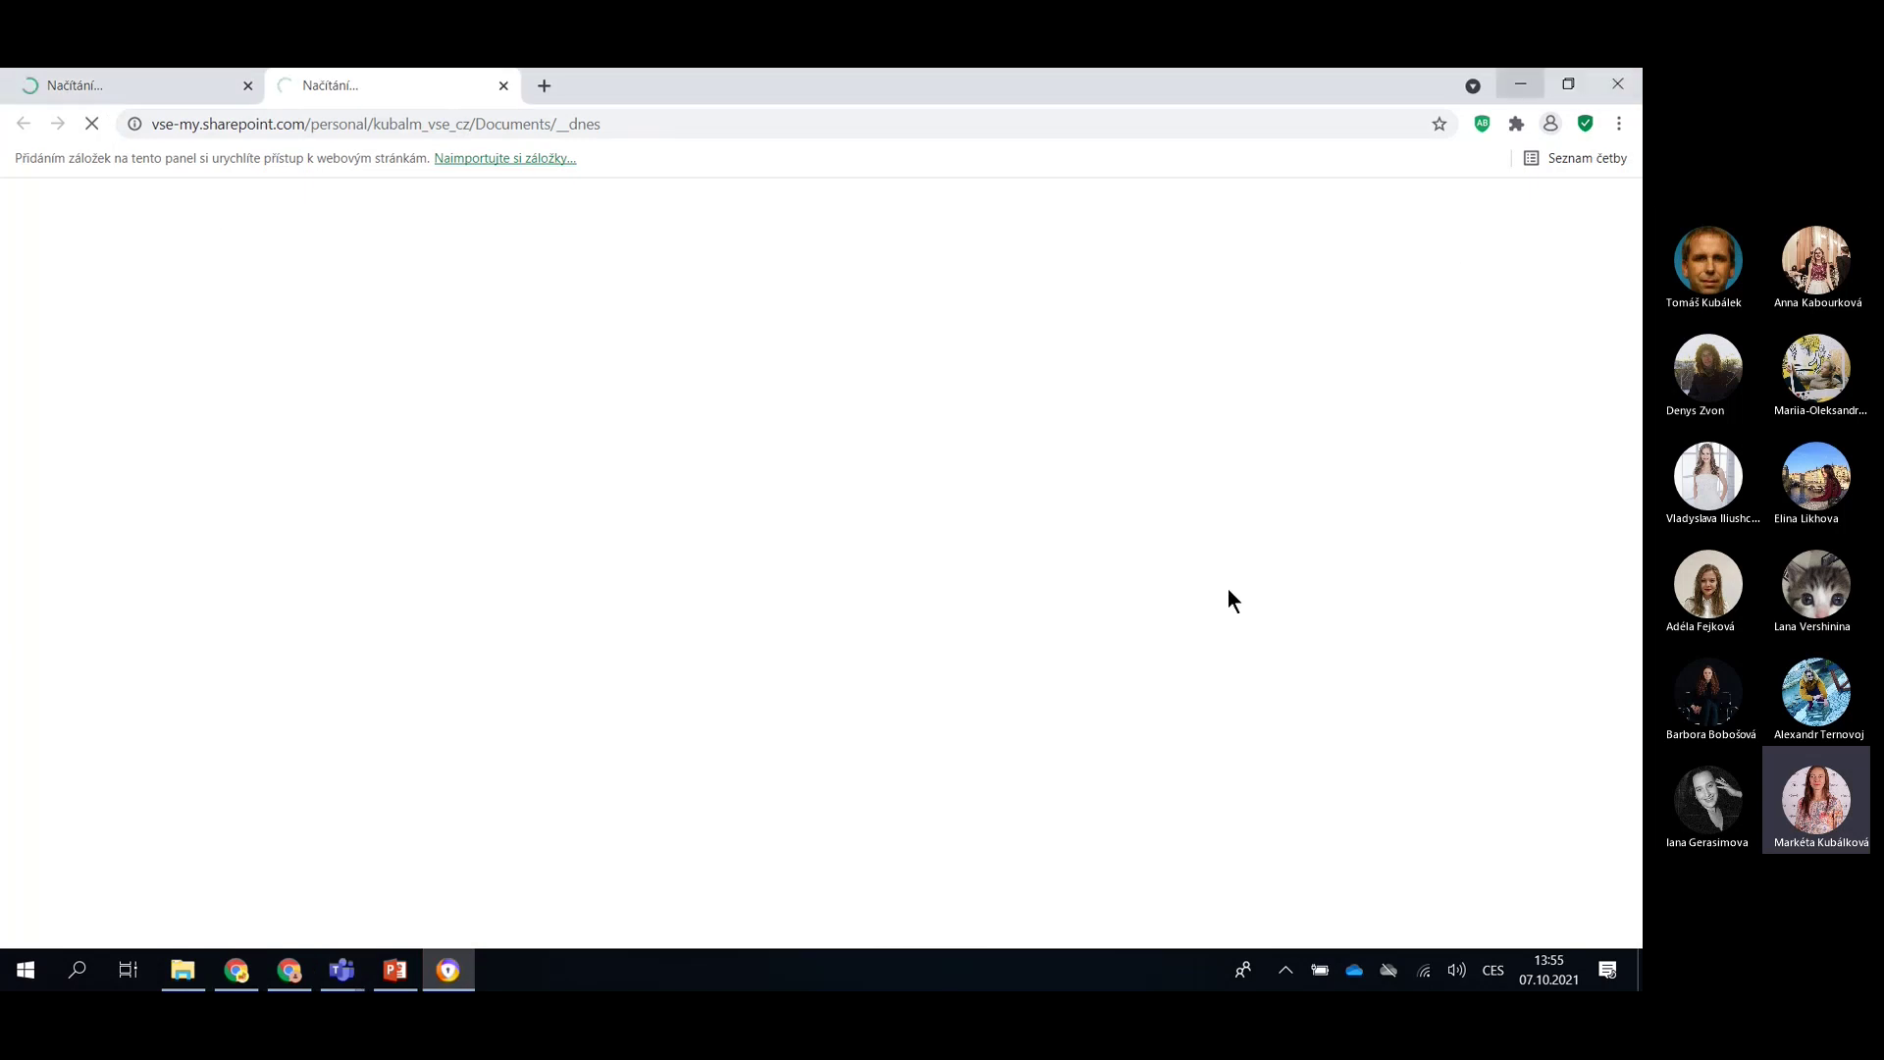
pyautogui.click(1520, 83)
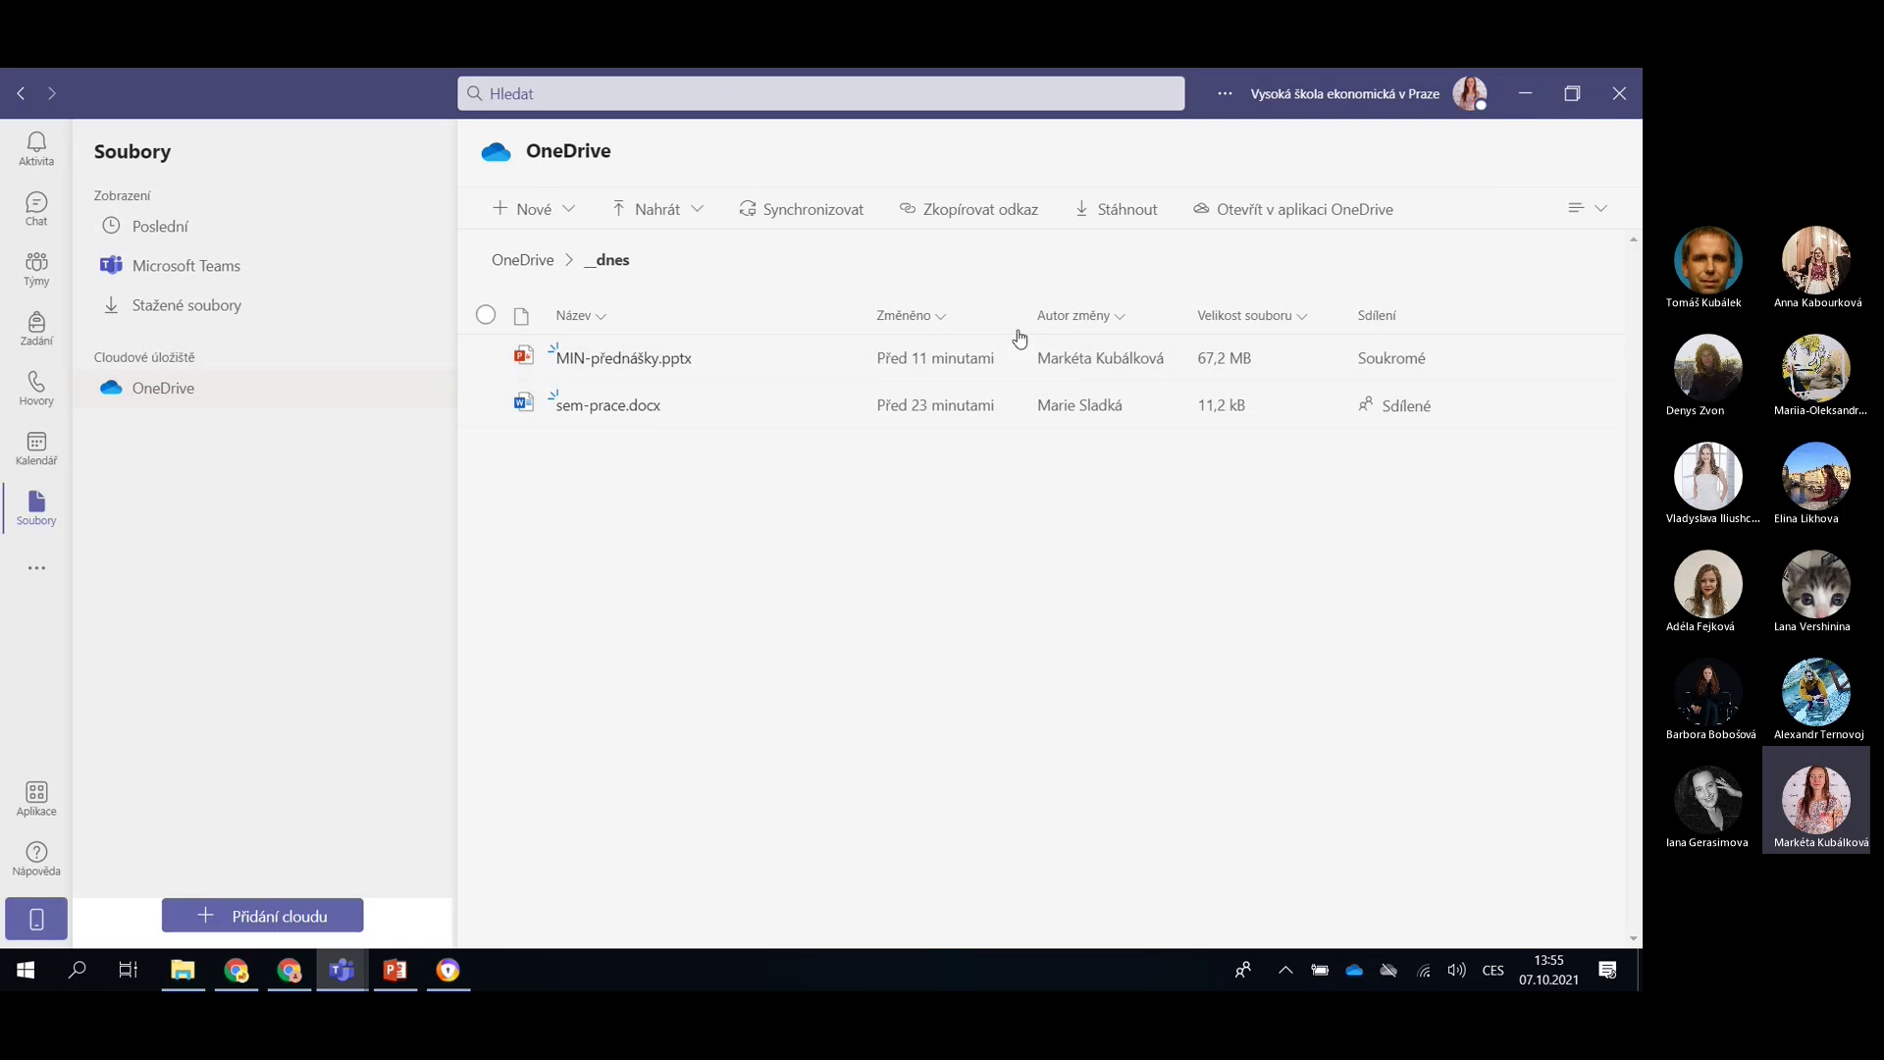
pyautogui.click(841, 359)
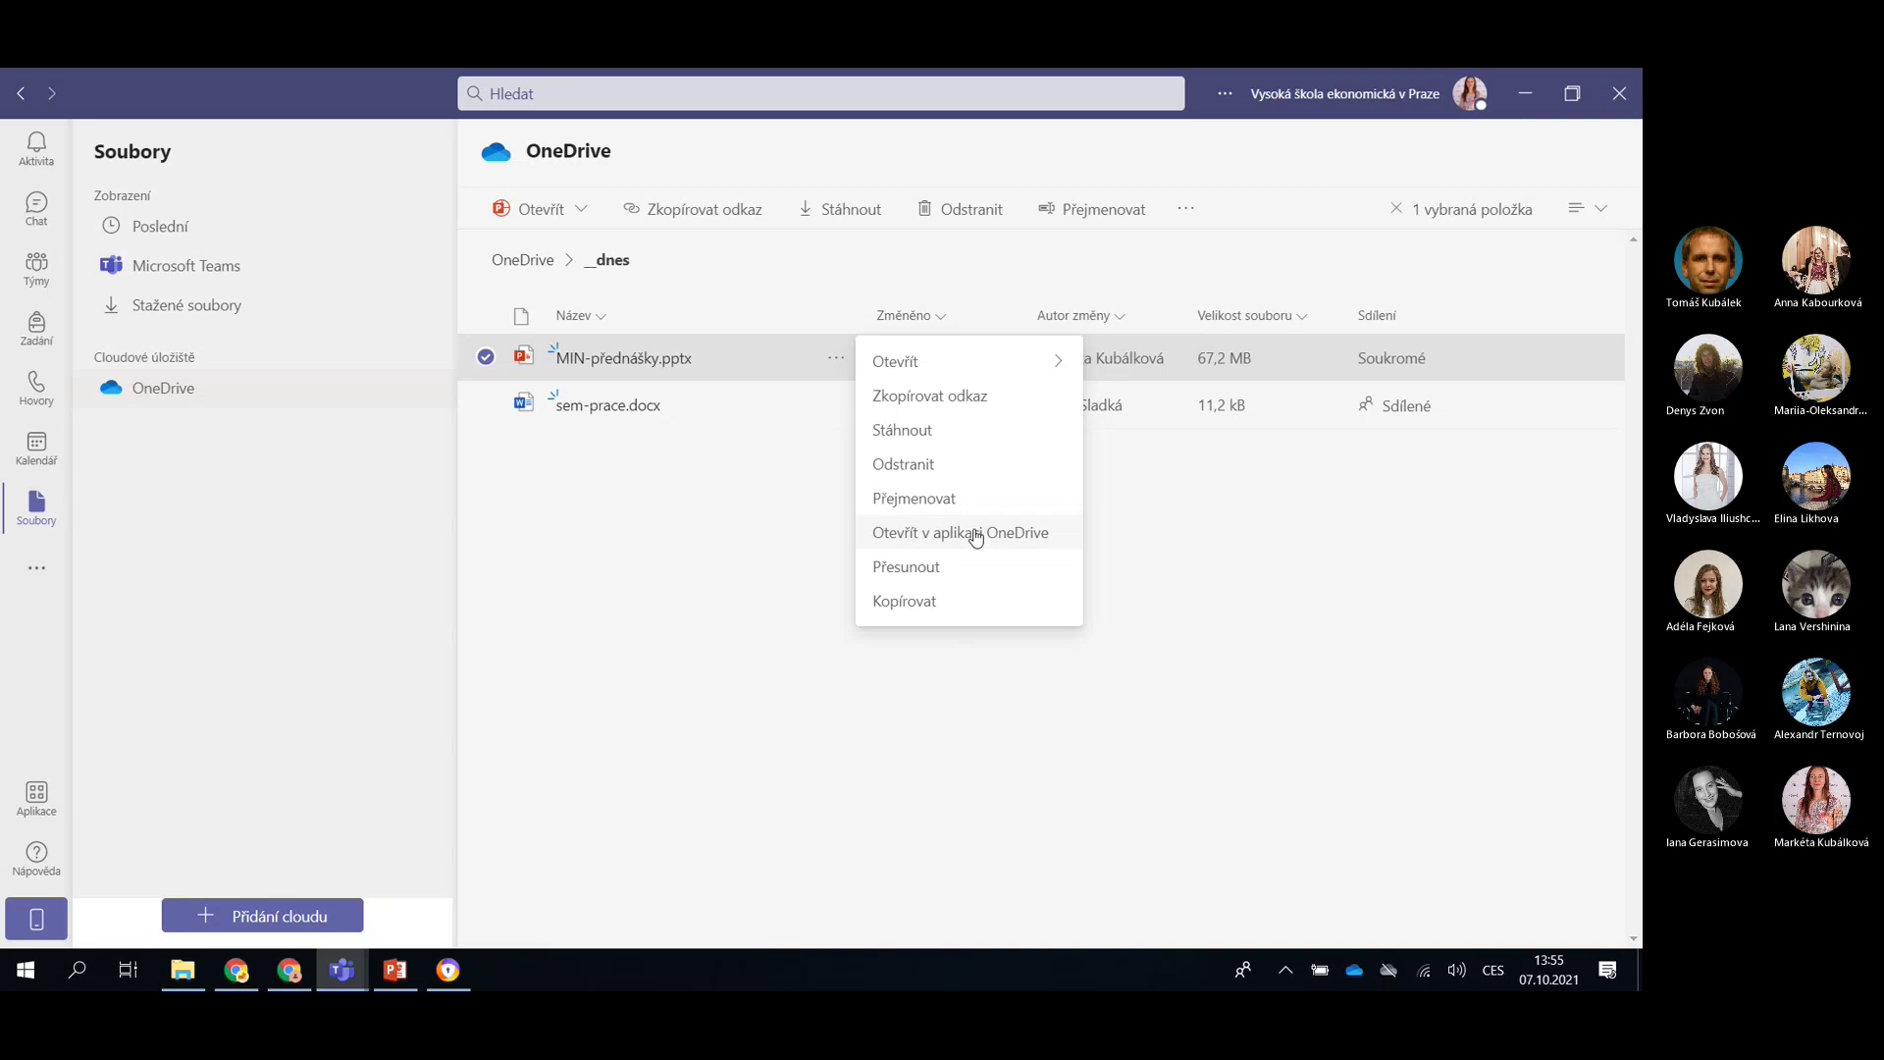
# Switch to the PowerPoint lecture and advance it to slide 1.2.7 Synchronizace
pyautogui.hotkey('alt', 'Tab')
pyautogui.press('Tab')
pyautogui.press('Tab')
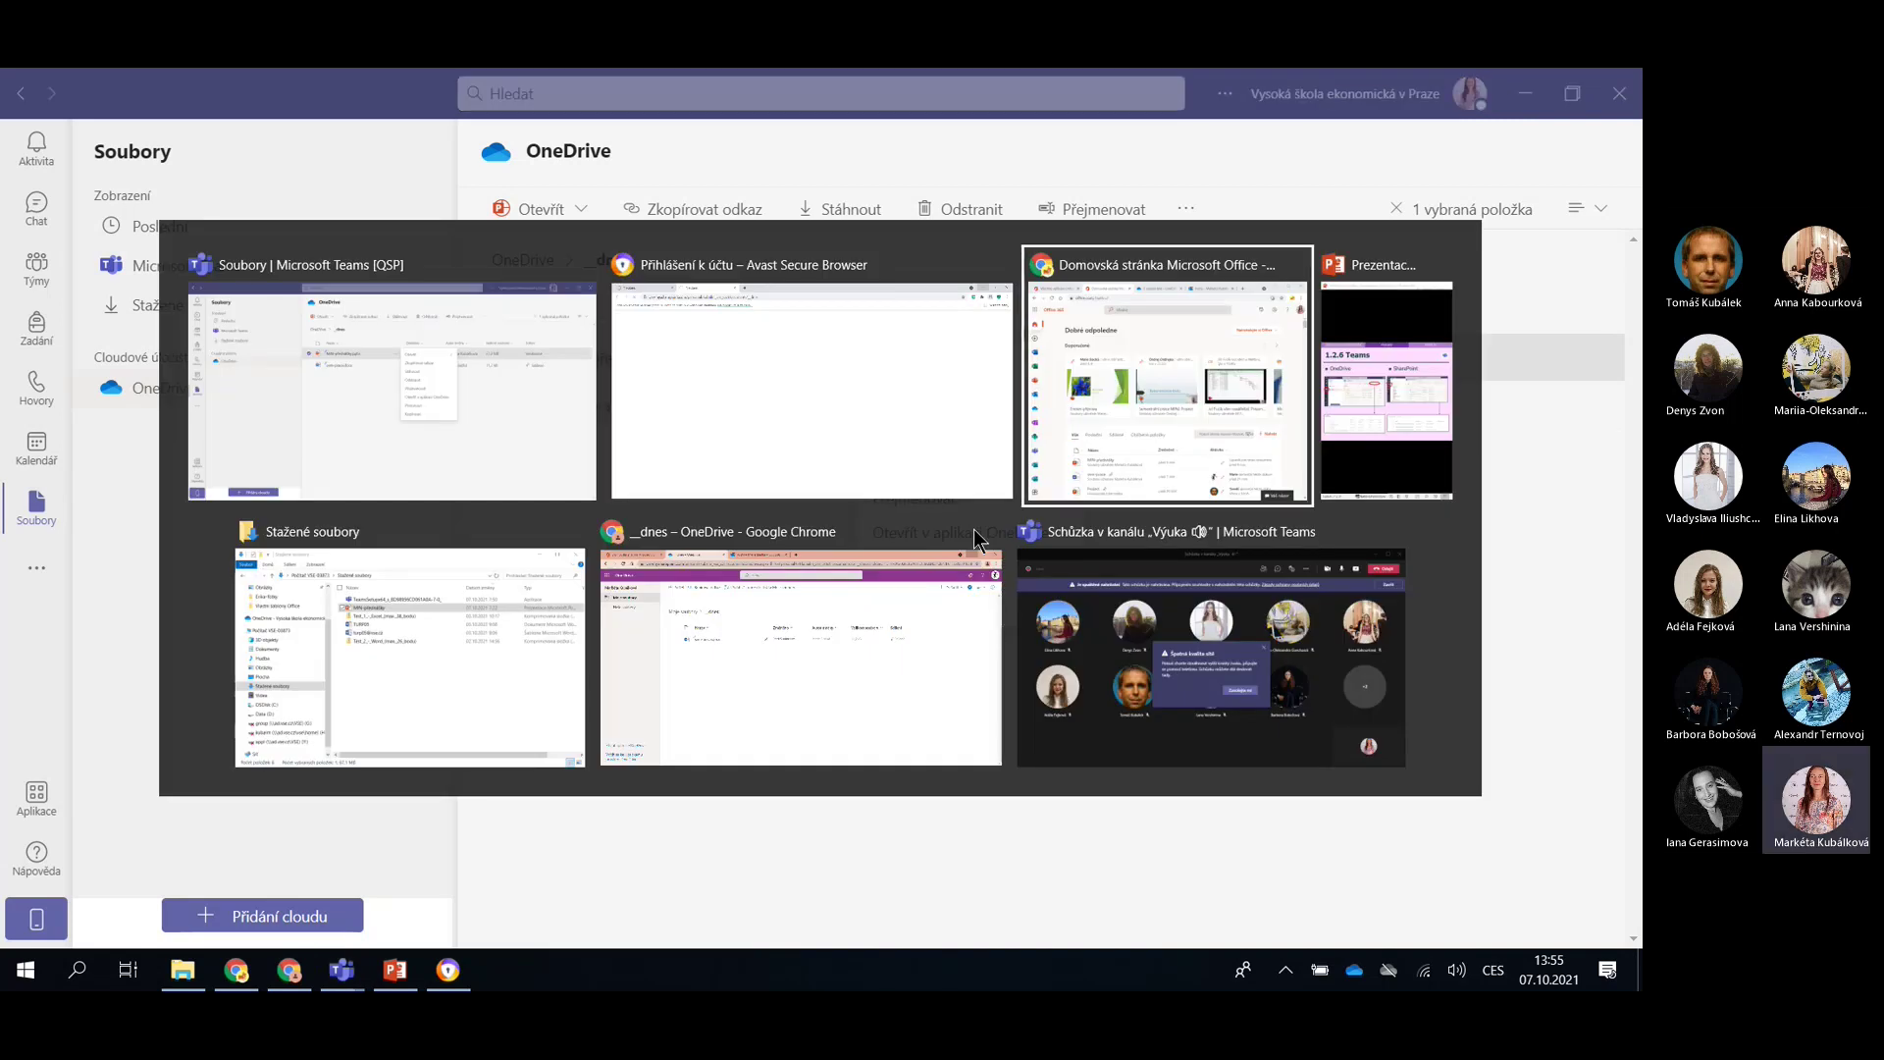
pyautogui.click(352, 931)
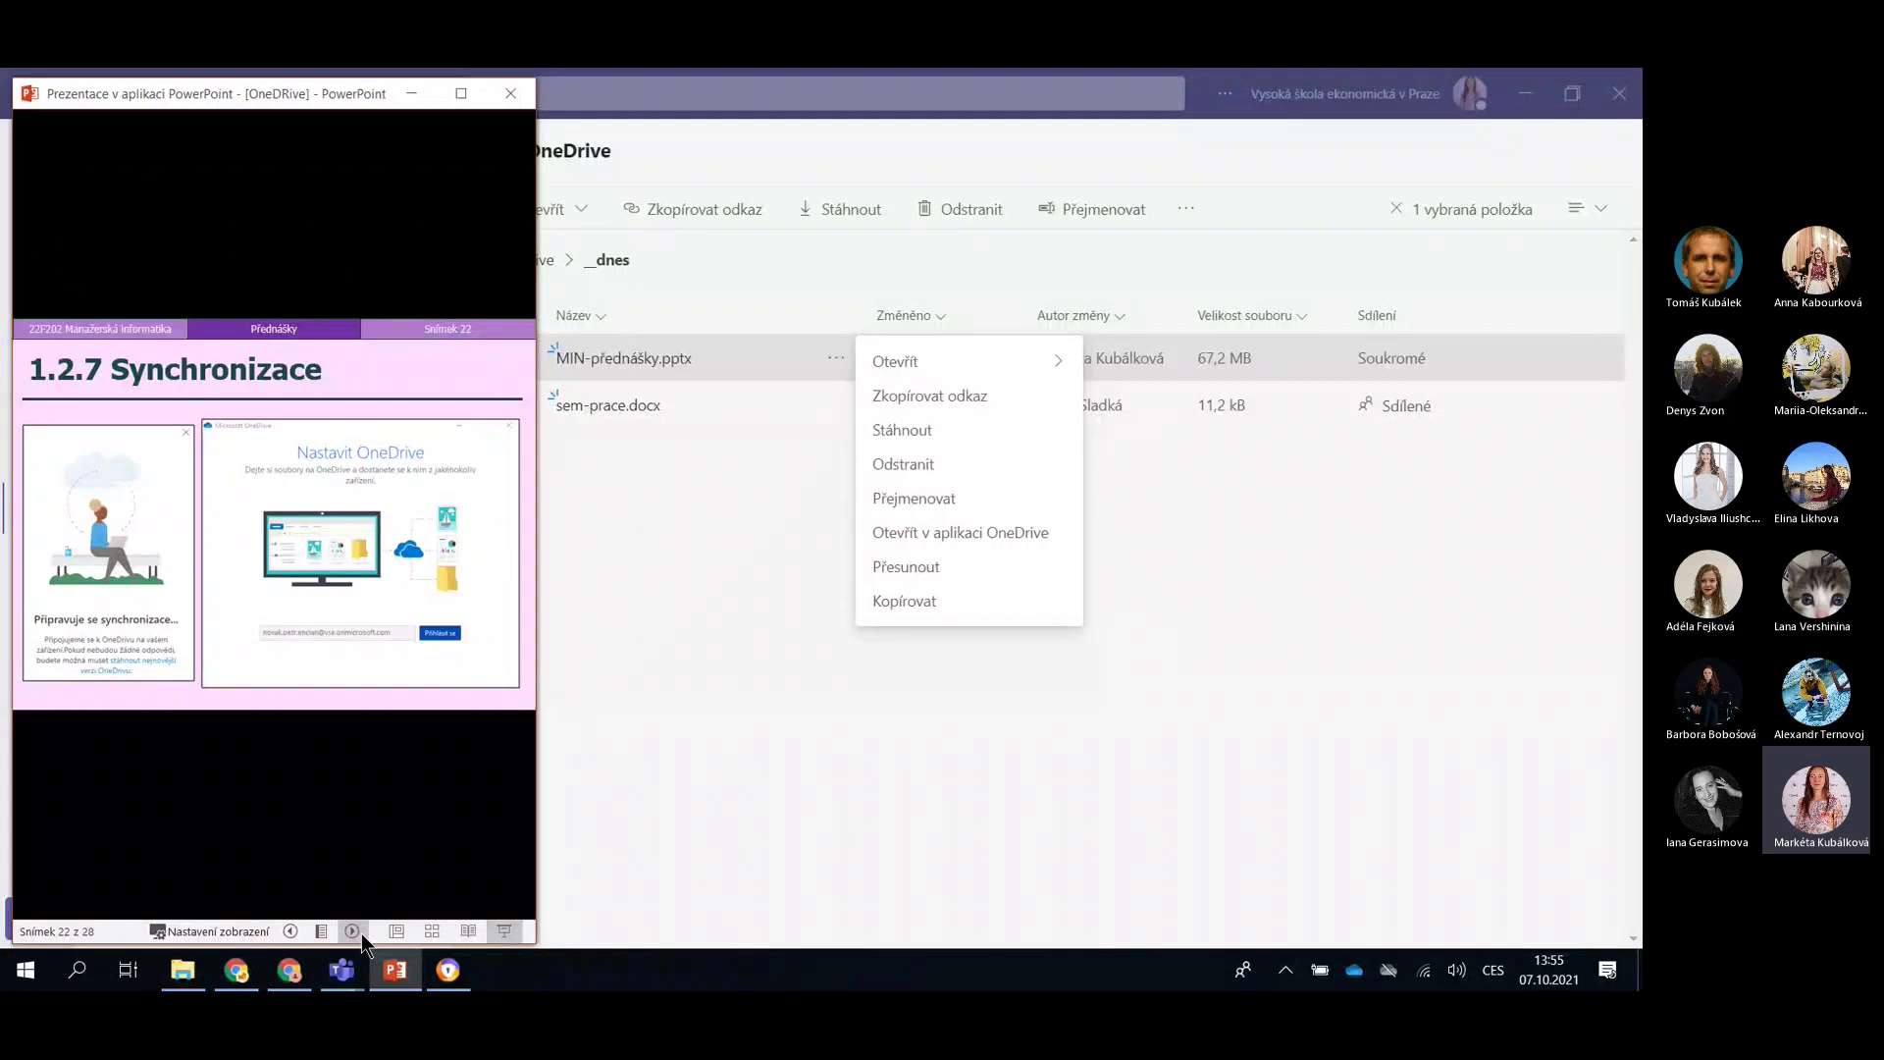
# Return to Teams, minimize it, and open the __dnes folder under Moje soubory in the OneDrive browser tab
pyautogui.hotkey('alt', 'Tab')
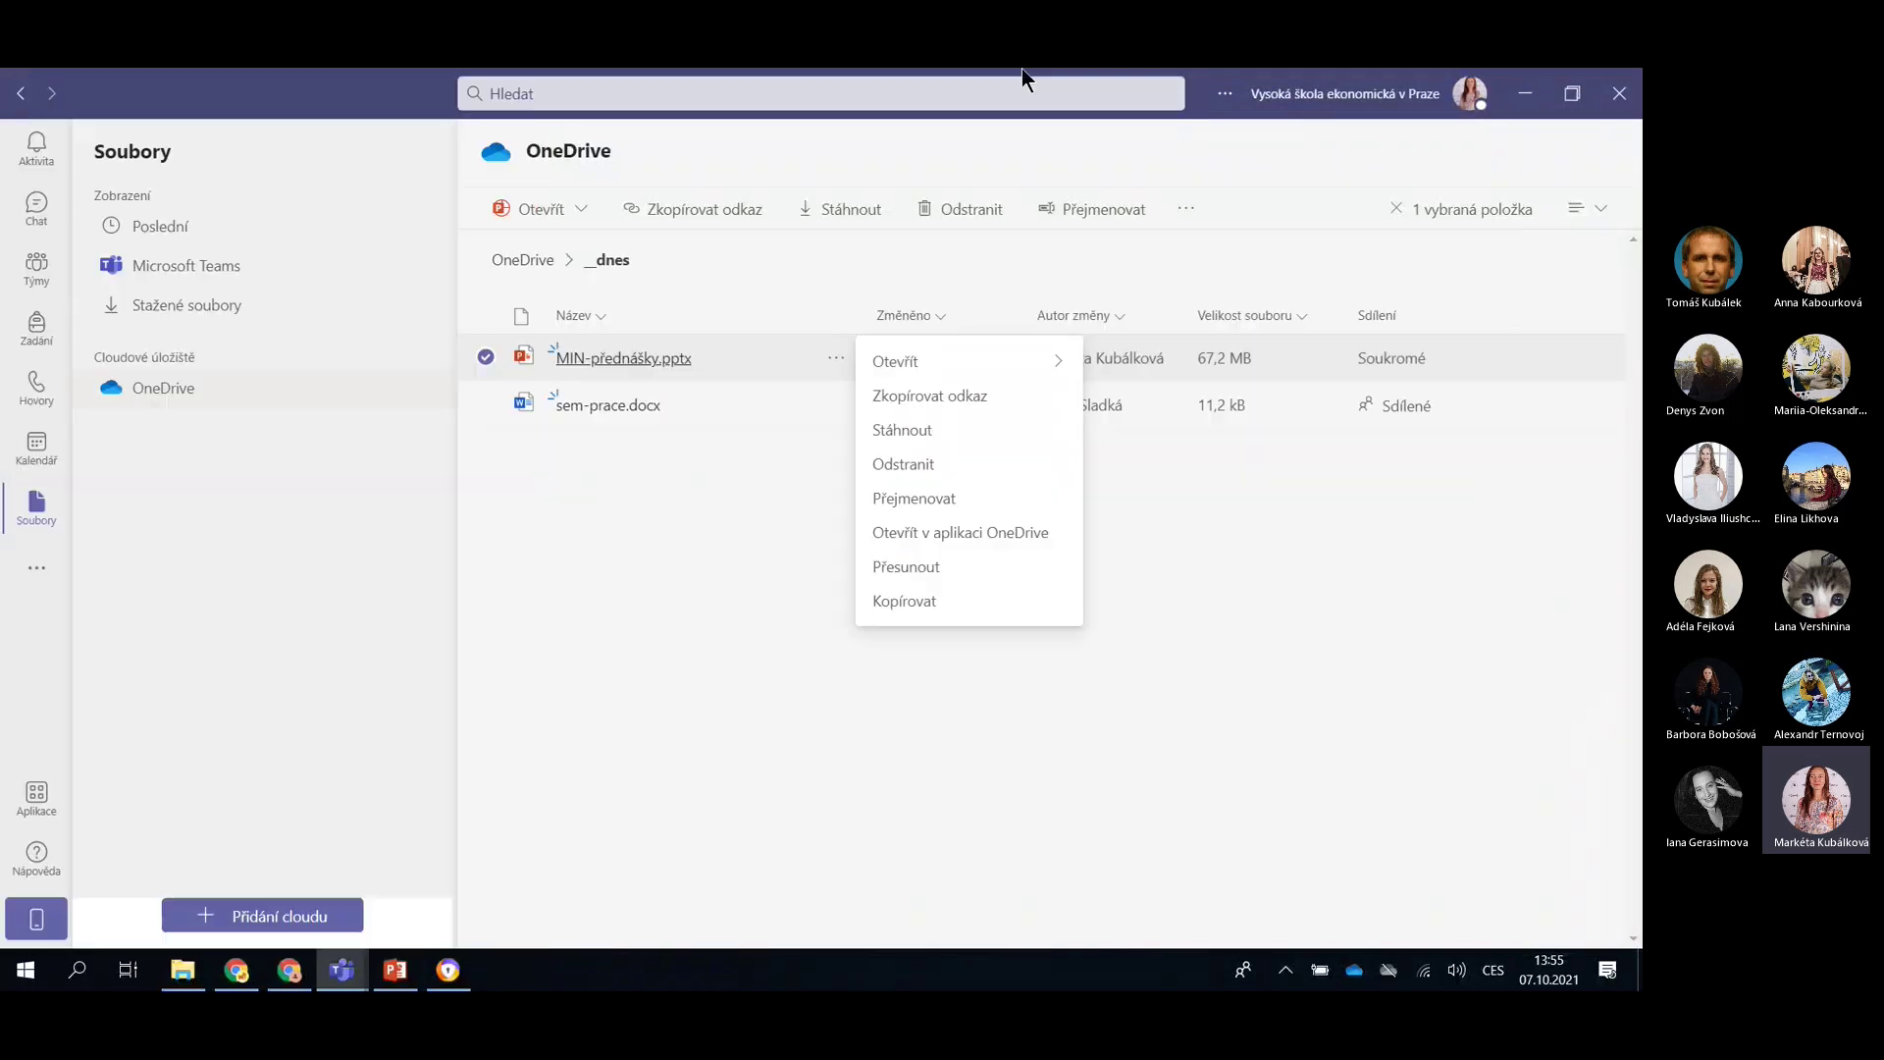
pyautogui.click(471, 819)
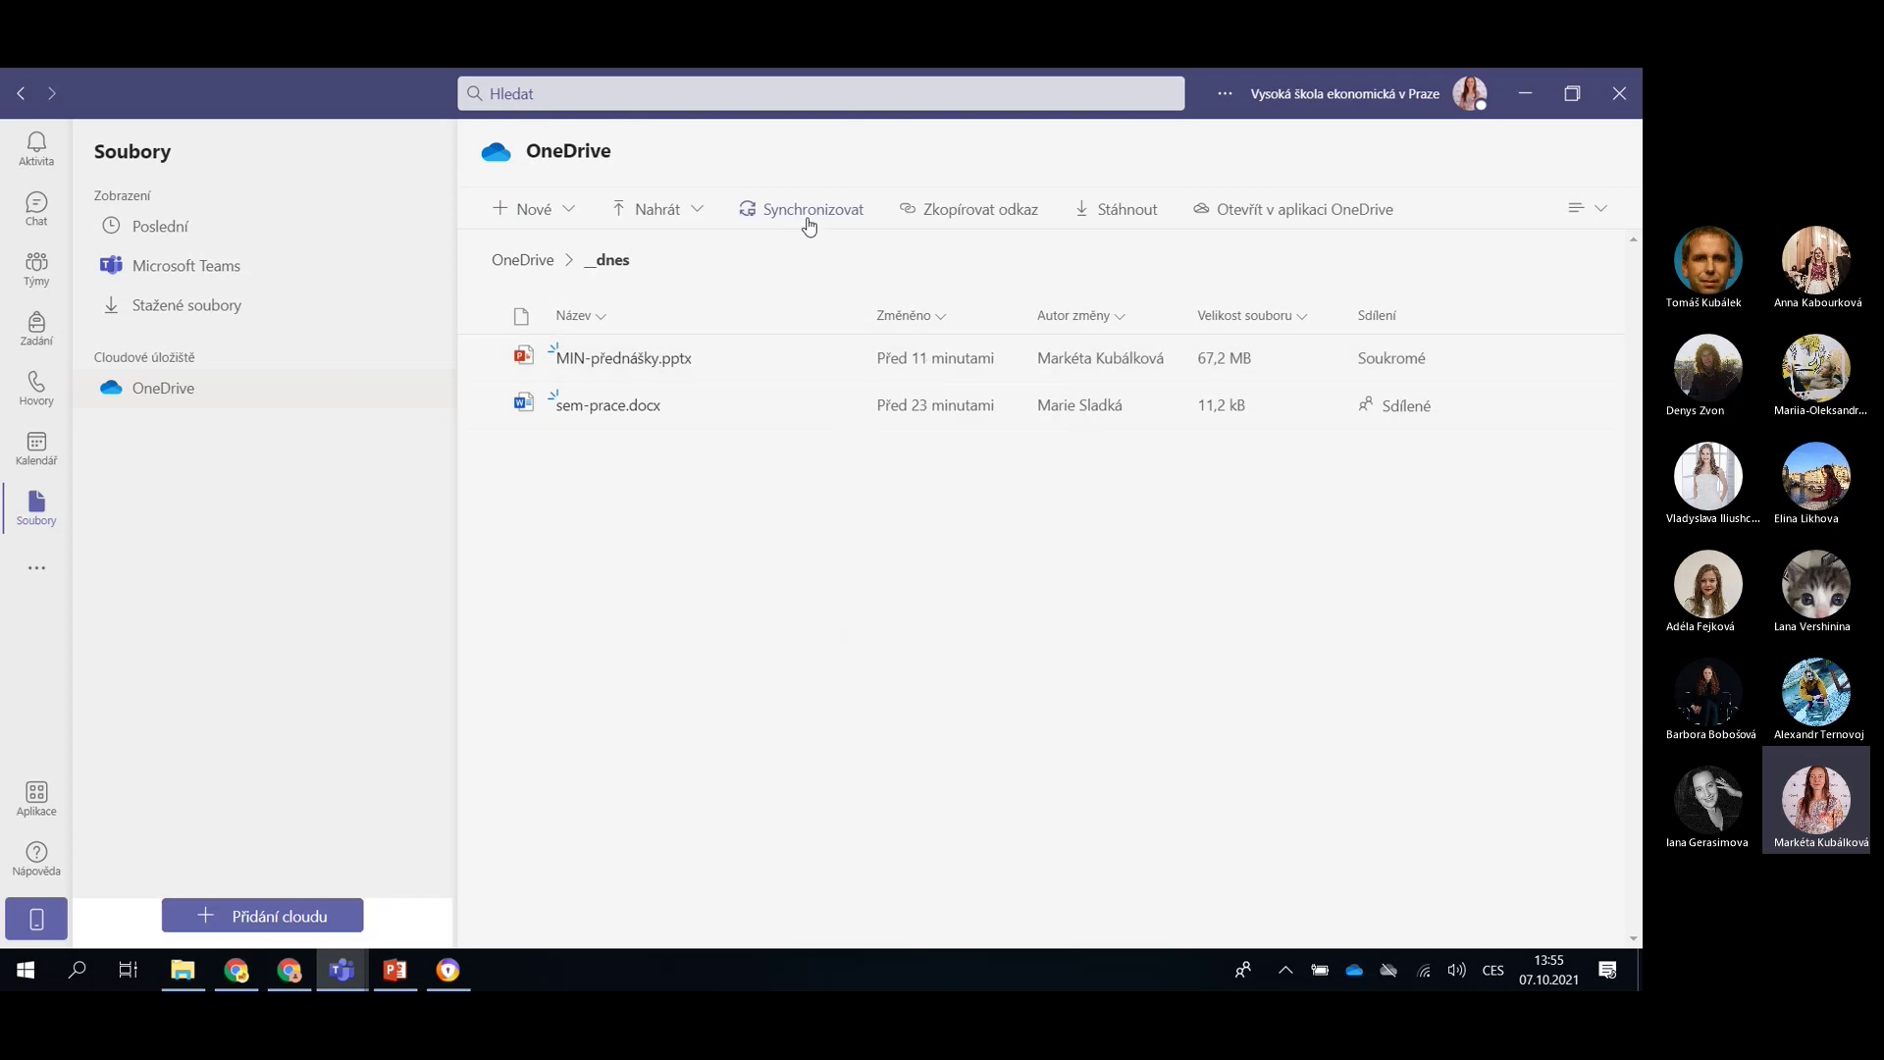
pyautogui.click(1532, 102)
pyautogui.click(1048, 108)
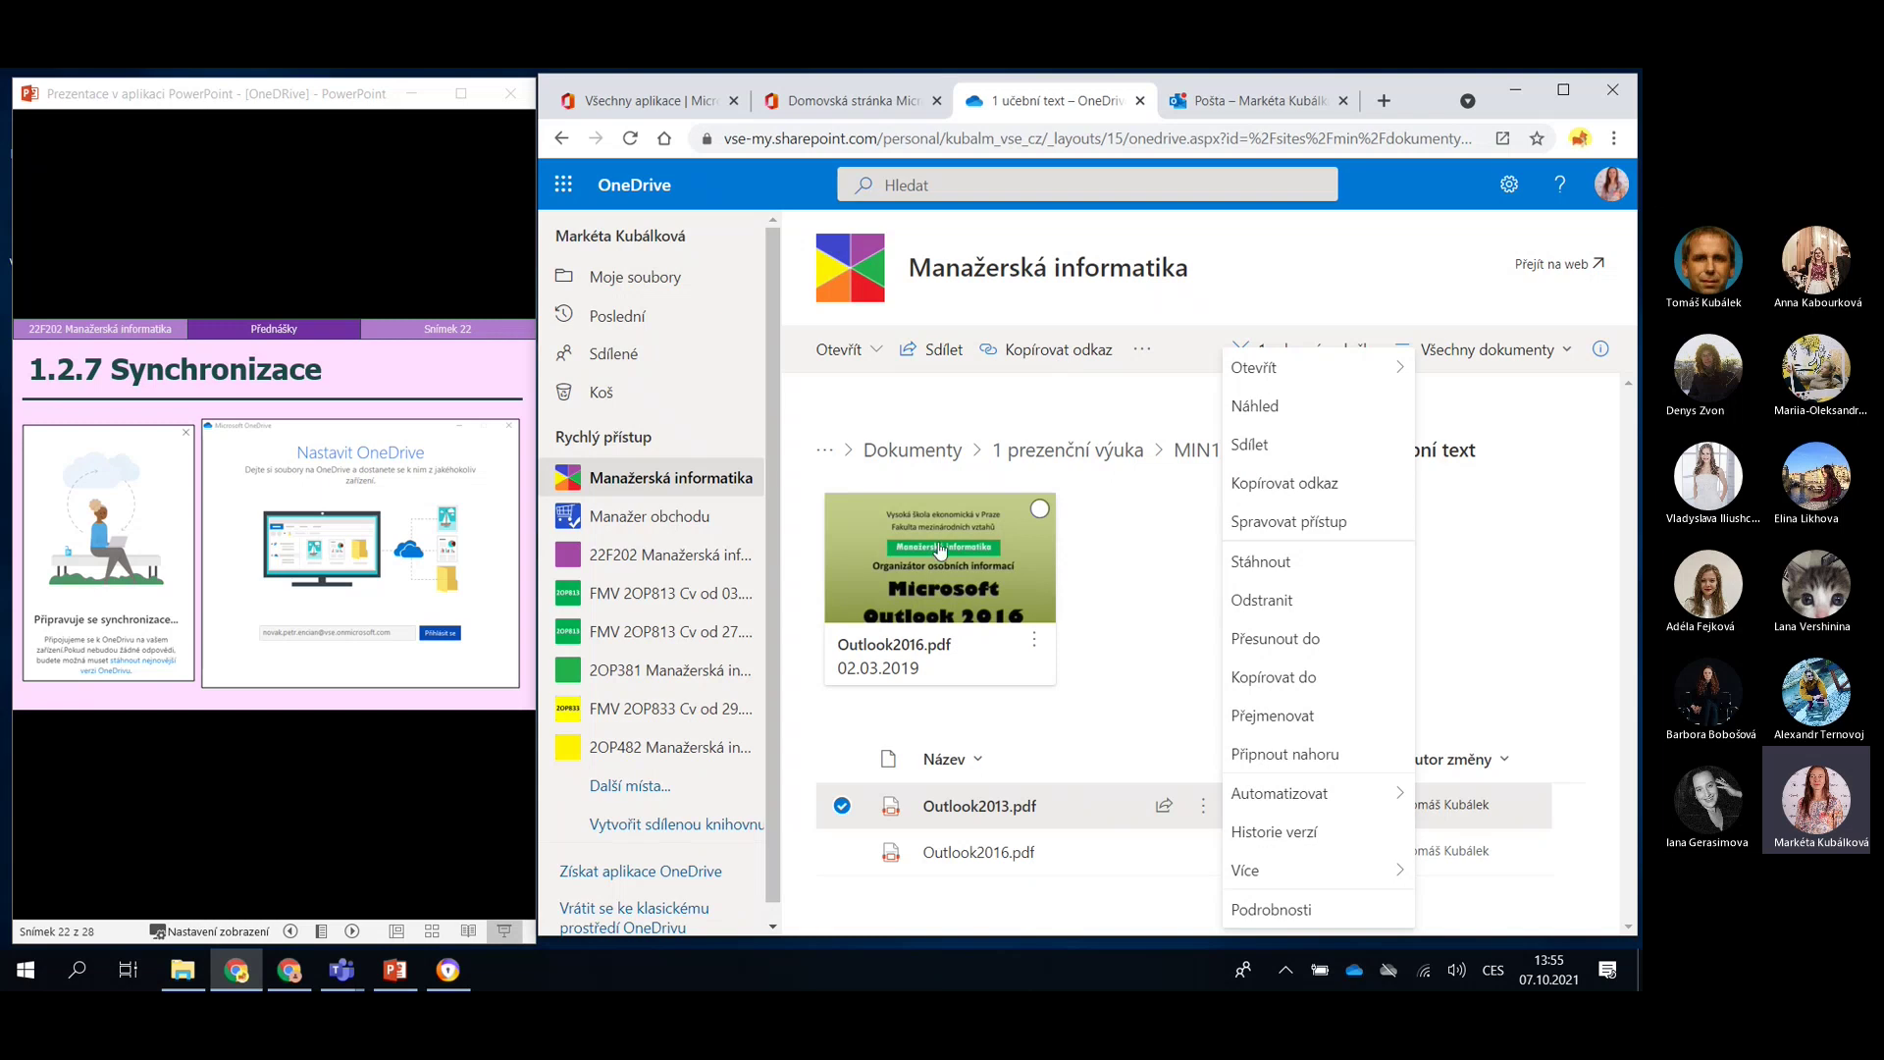
pyautogui.click(616, 283)
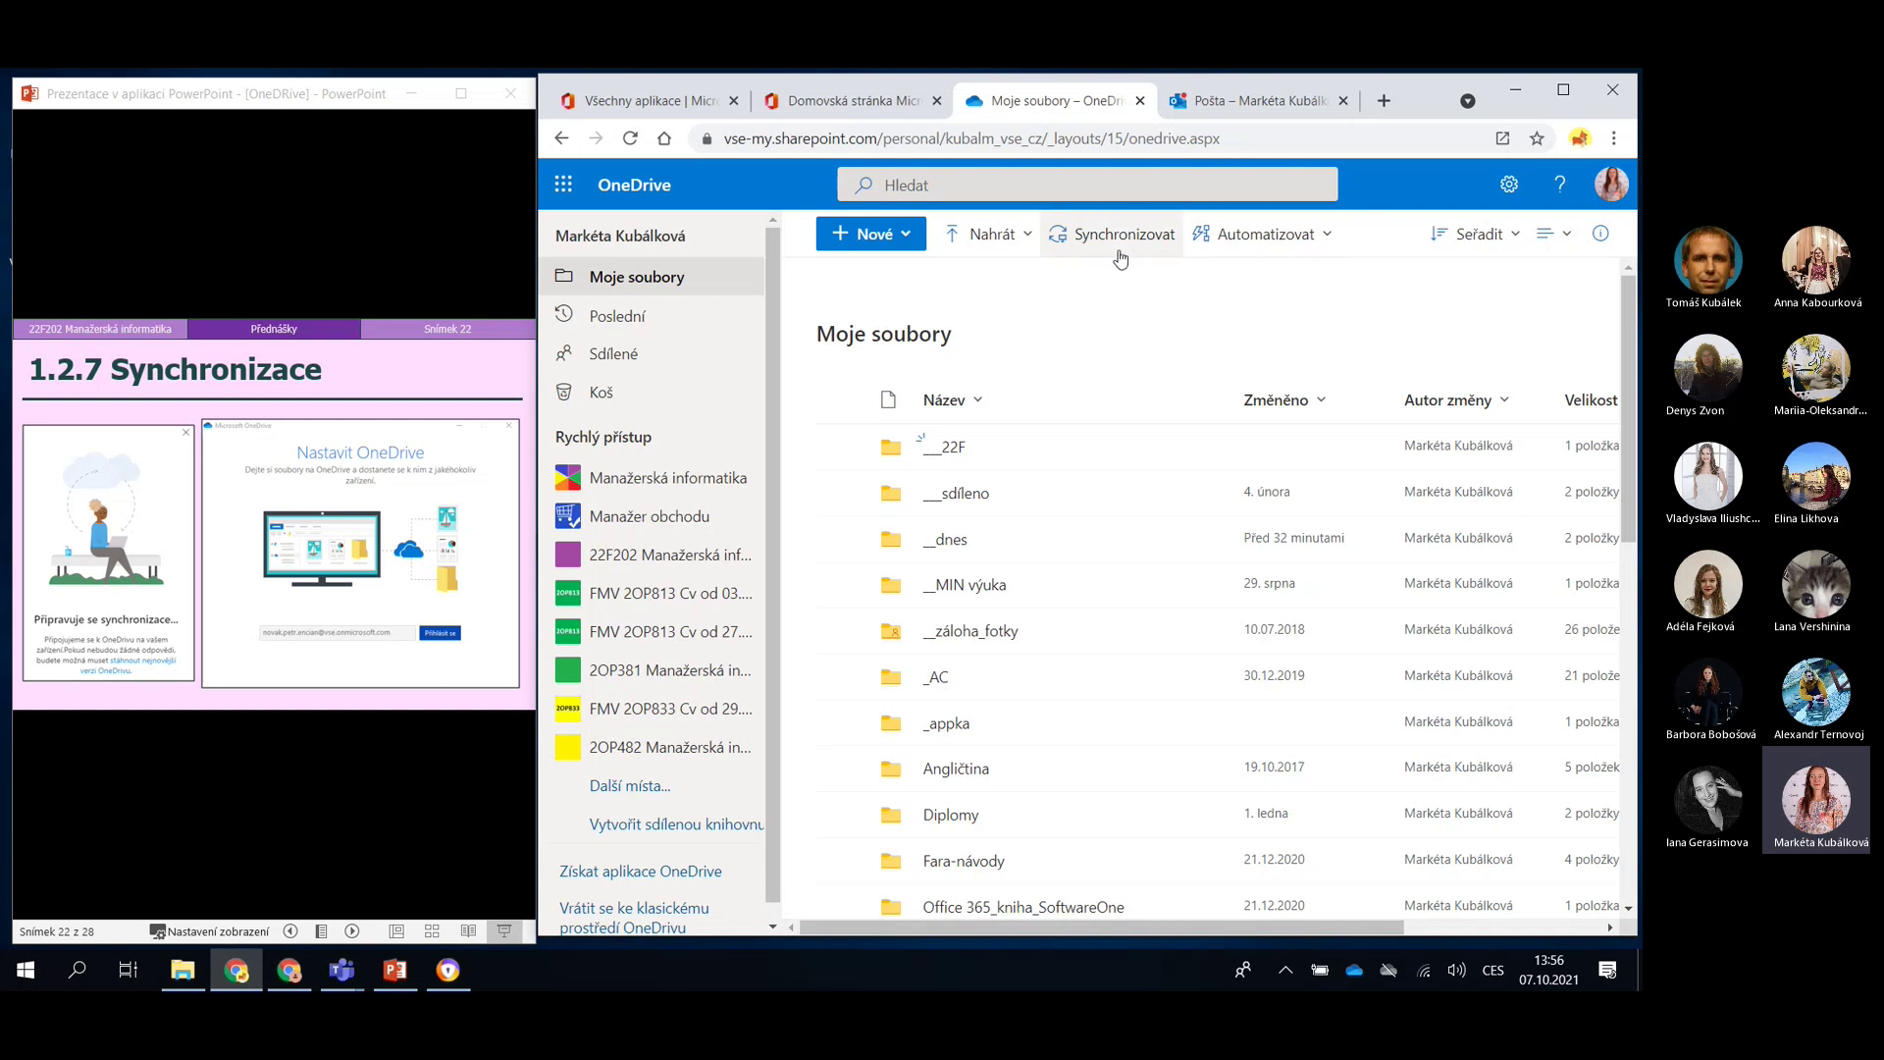
pyautogui.click(937, 539)
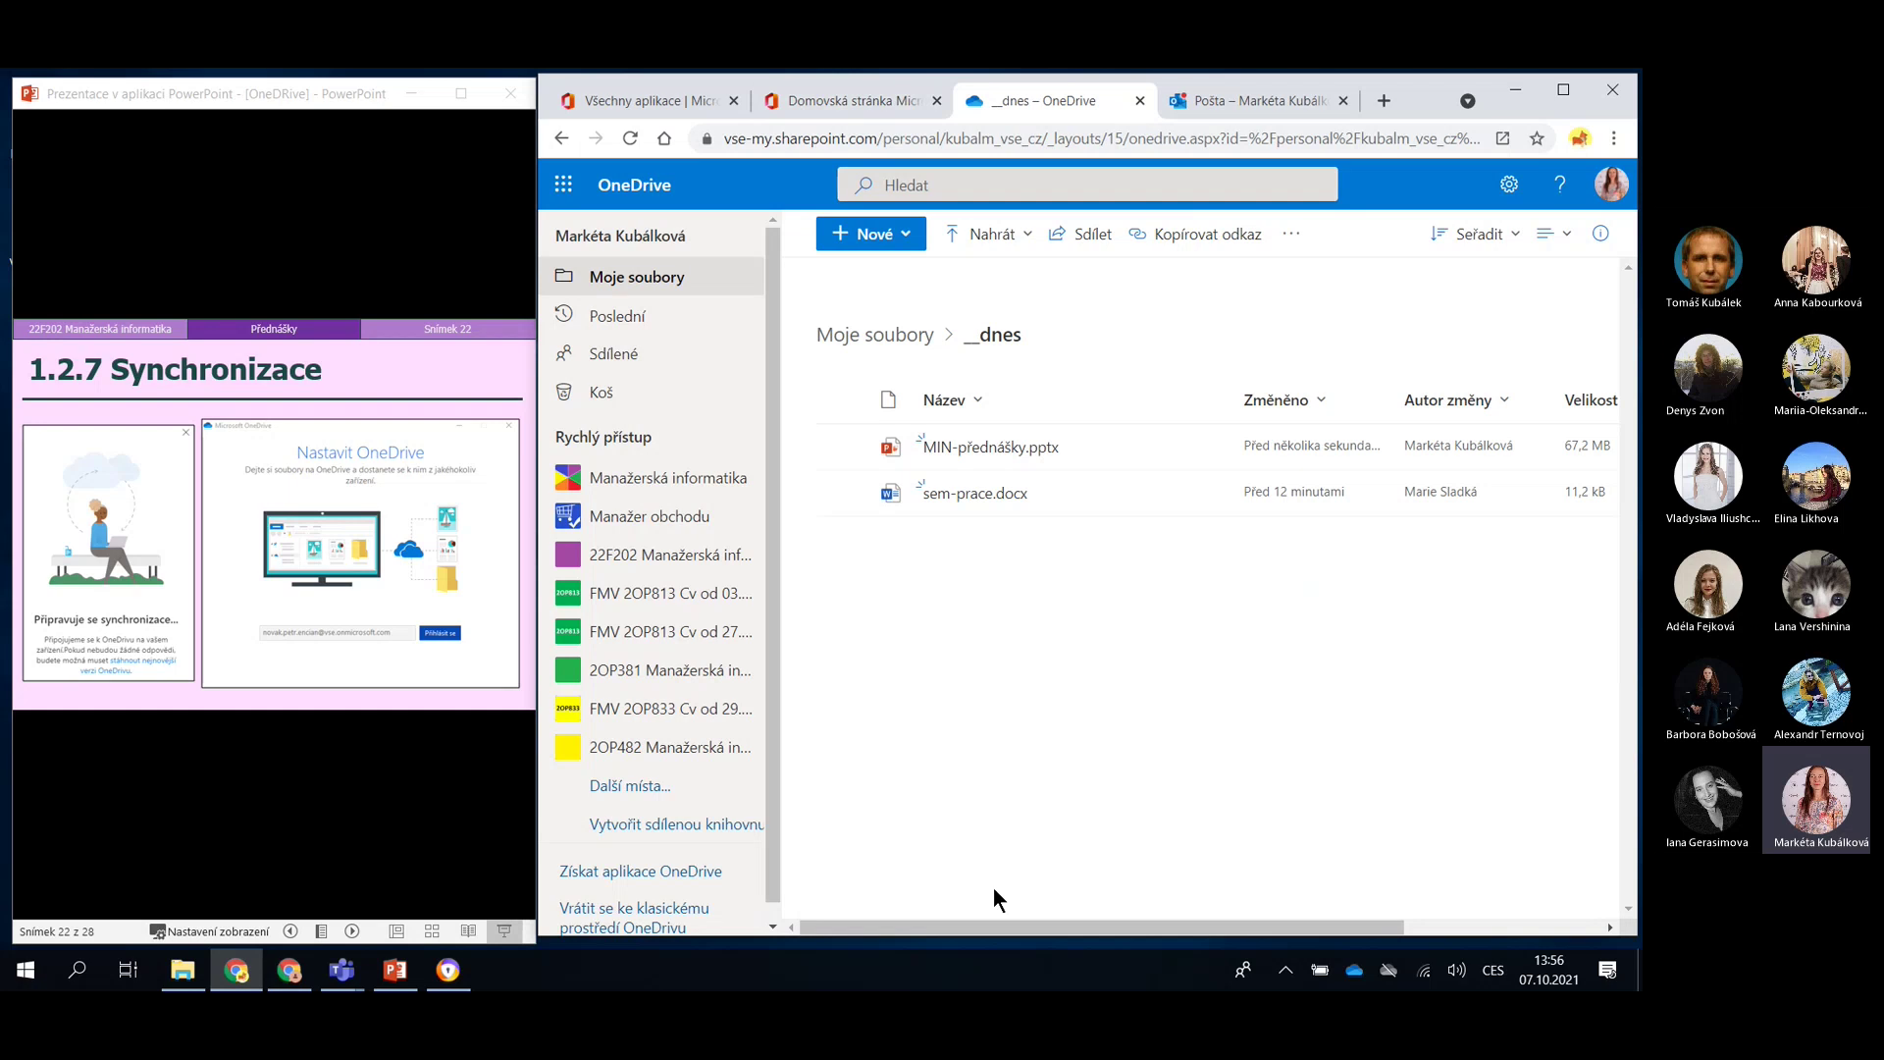
# Show the __dnes folder of the synchronized school OneDrive in File Explorer, then minimize the window
pyautogui.click(196, 982)
pyautogui.moveTo(974, 281); pyautogui.dragTo(624, 215)
pyautogui.click(314, 392)
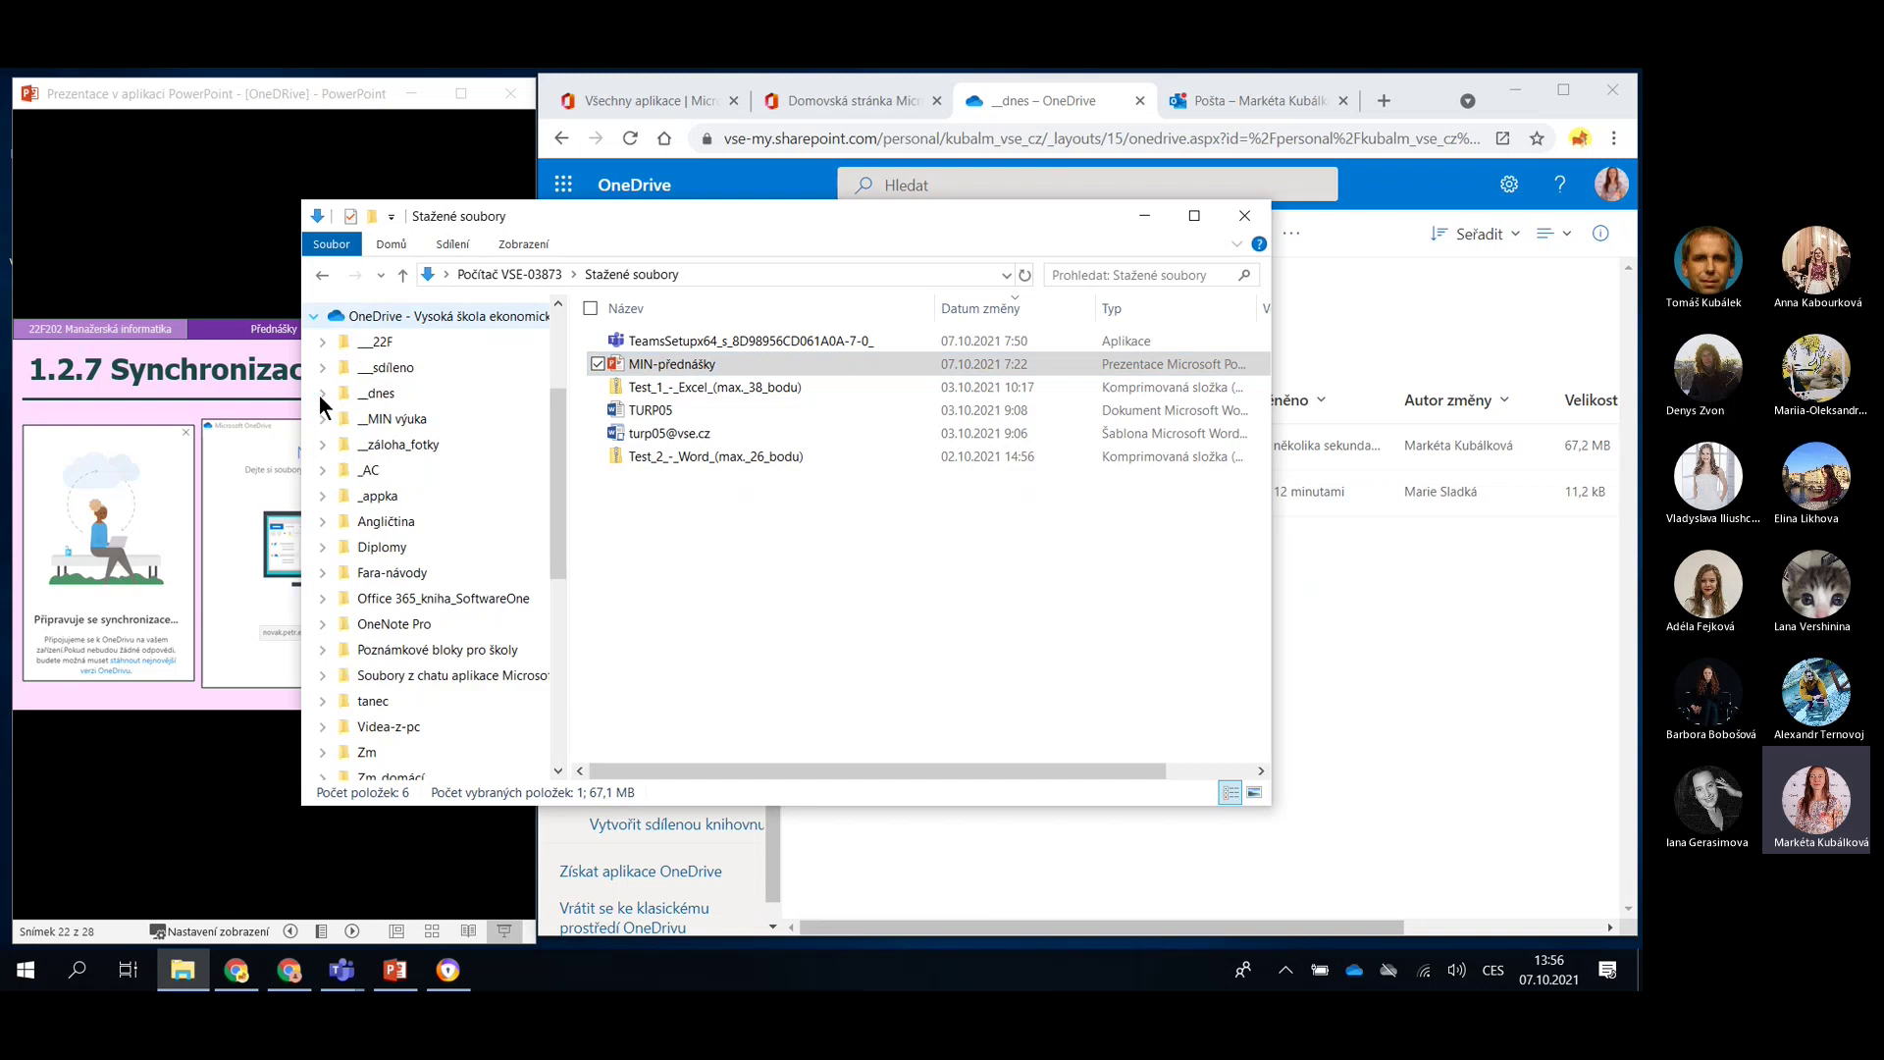
pyautogui.click(381, 395)
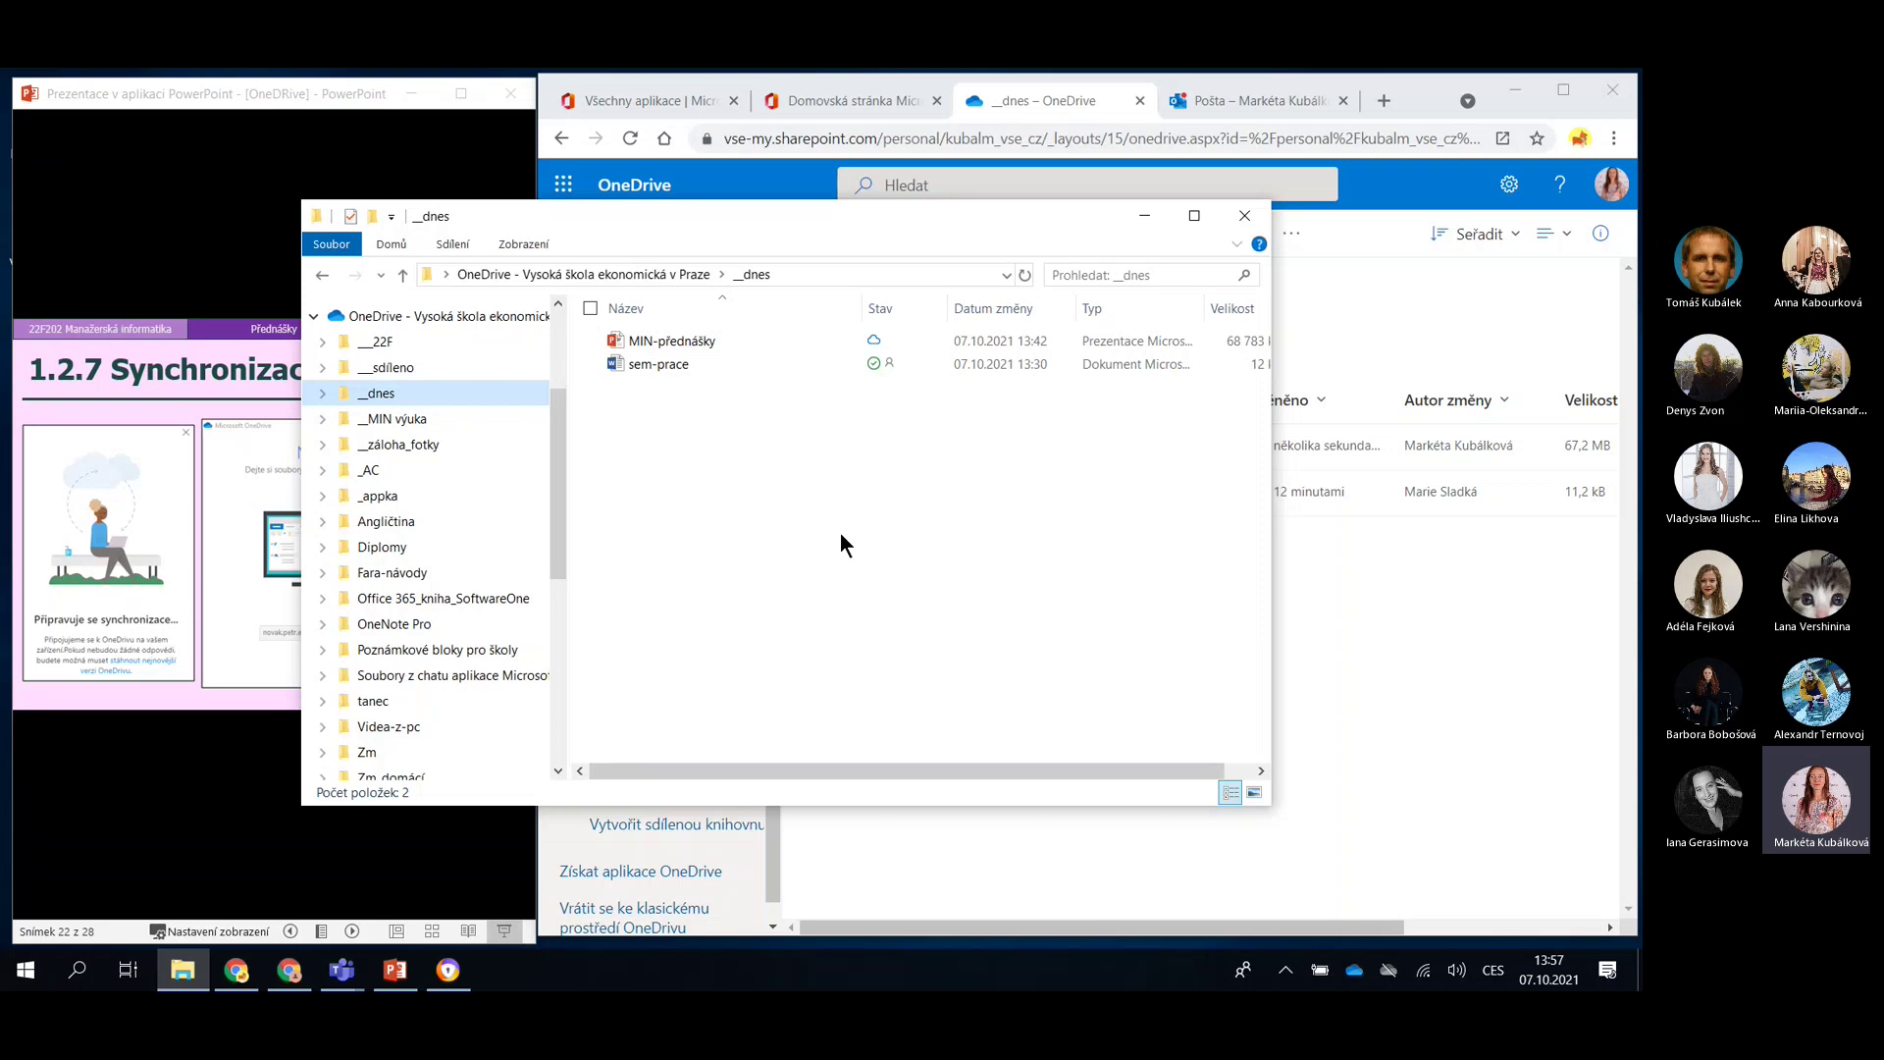
pyautogui.click(1144, 214)
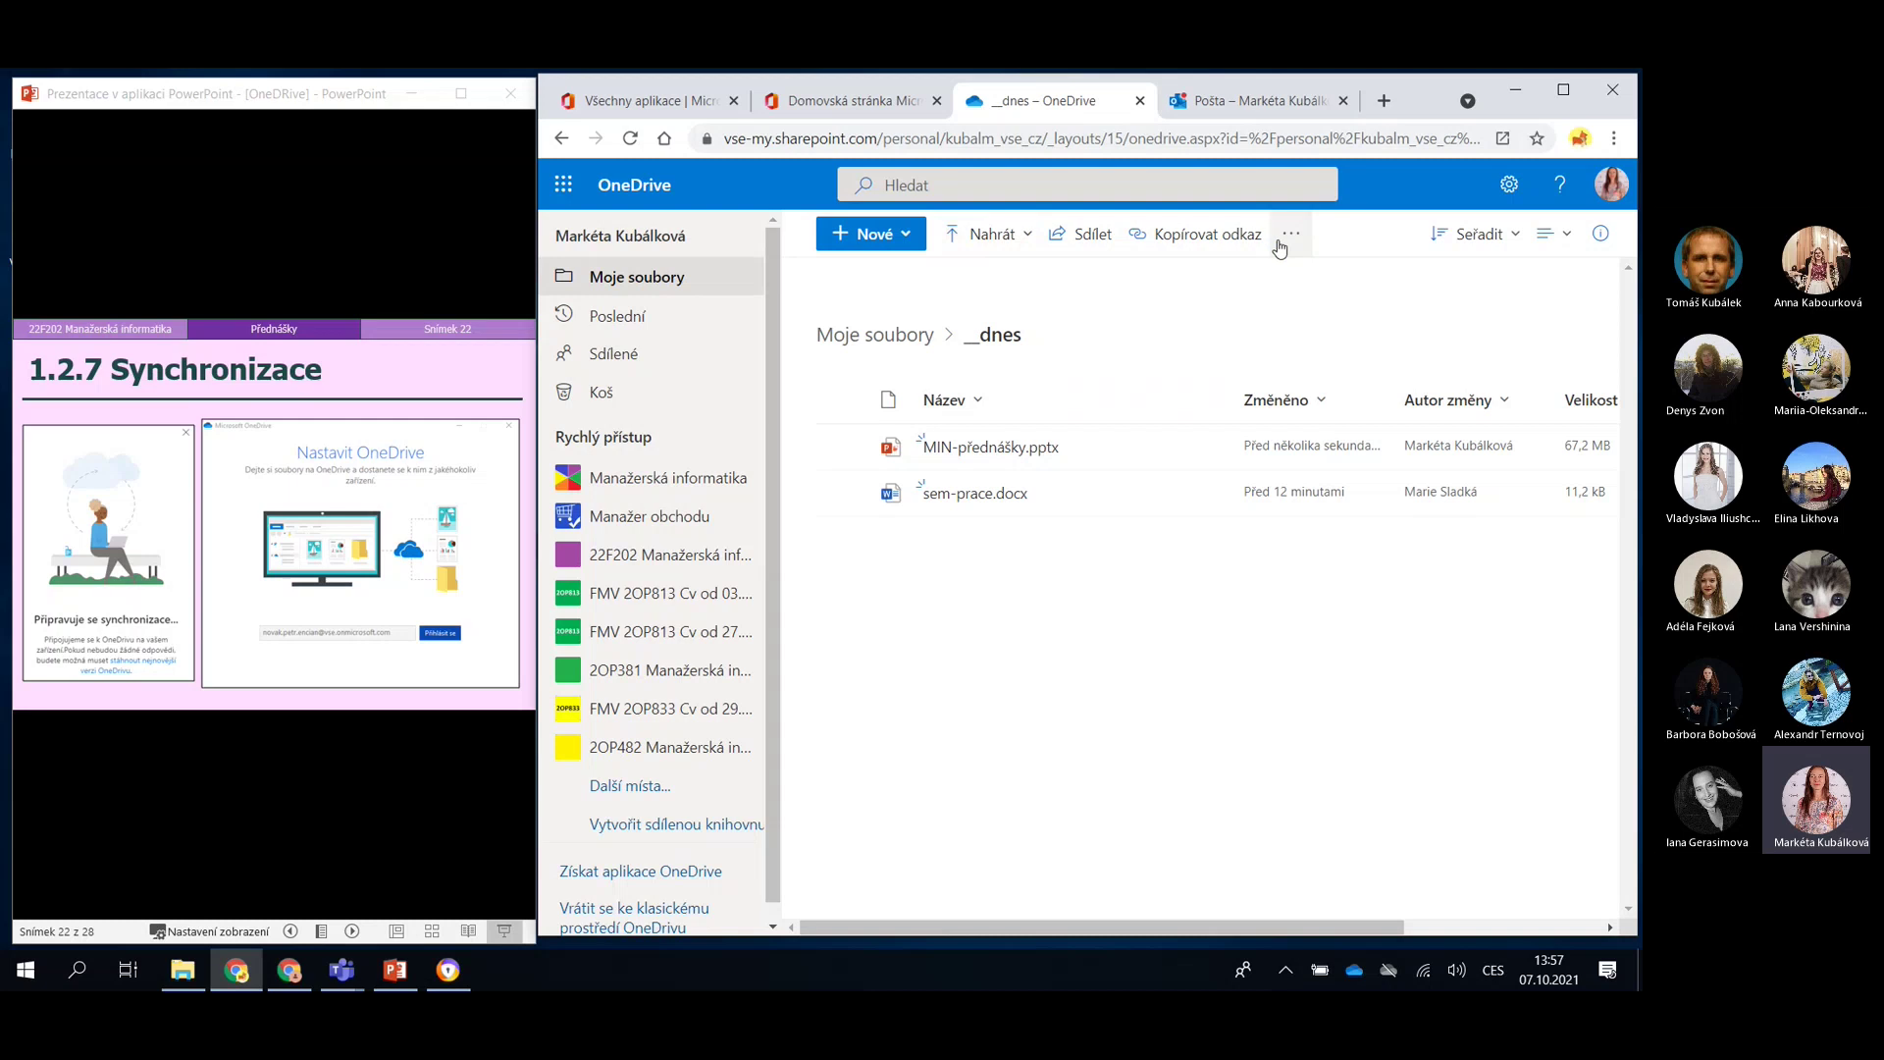
# Maximize the OneDrive browser window and show the desktop OneDrive client's synchronization activity, closing it when done
pyautogui.click(1560, 88)
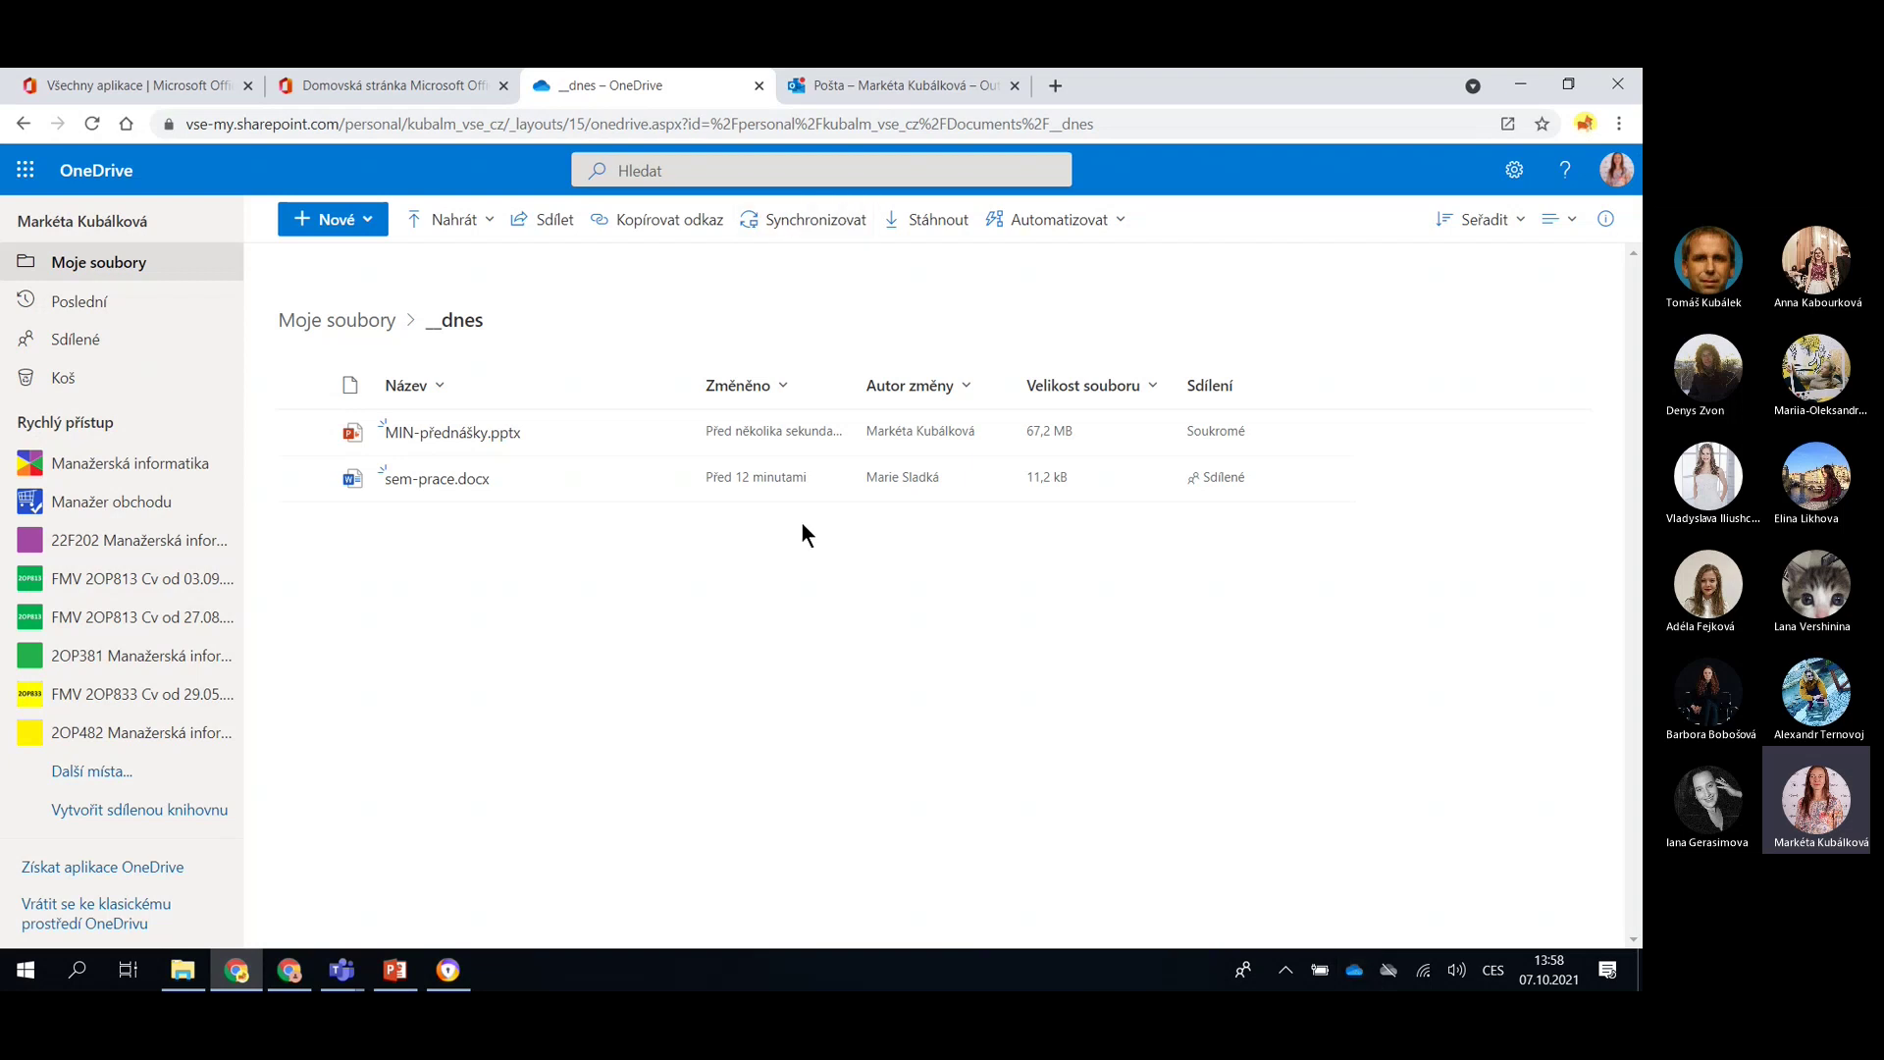
pyautogui.click(1359, 971)
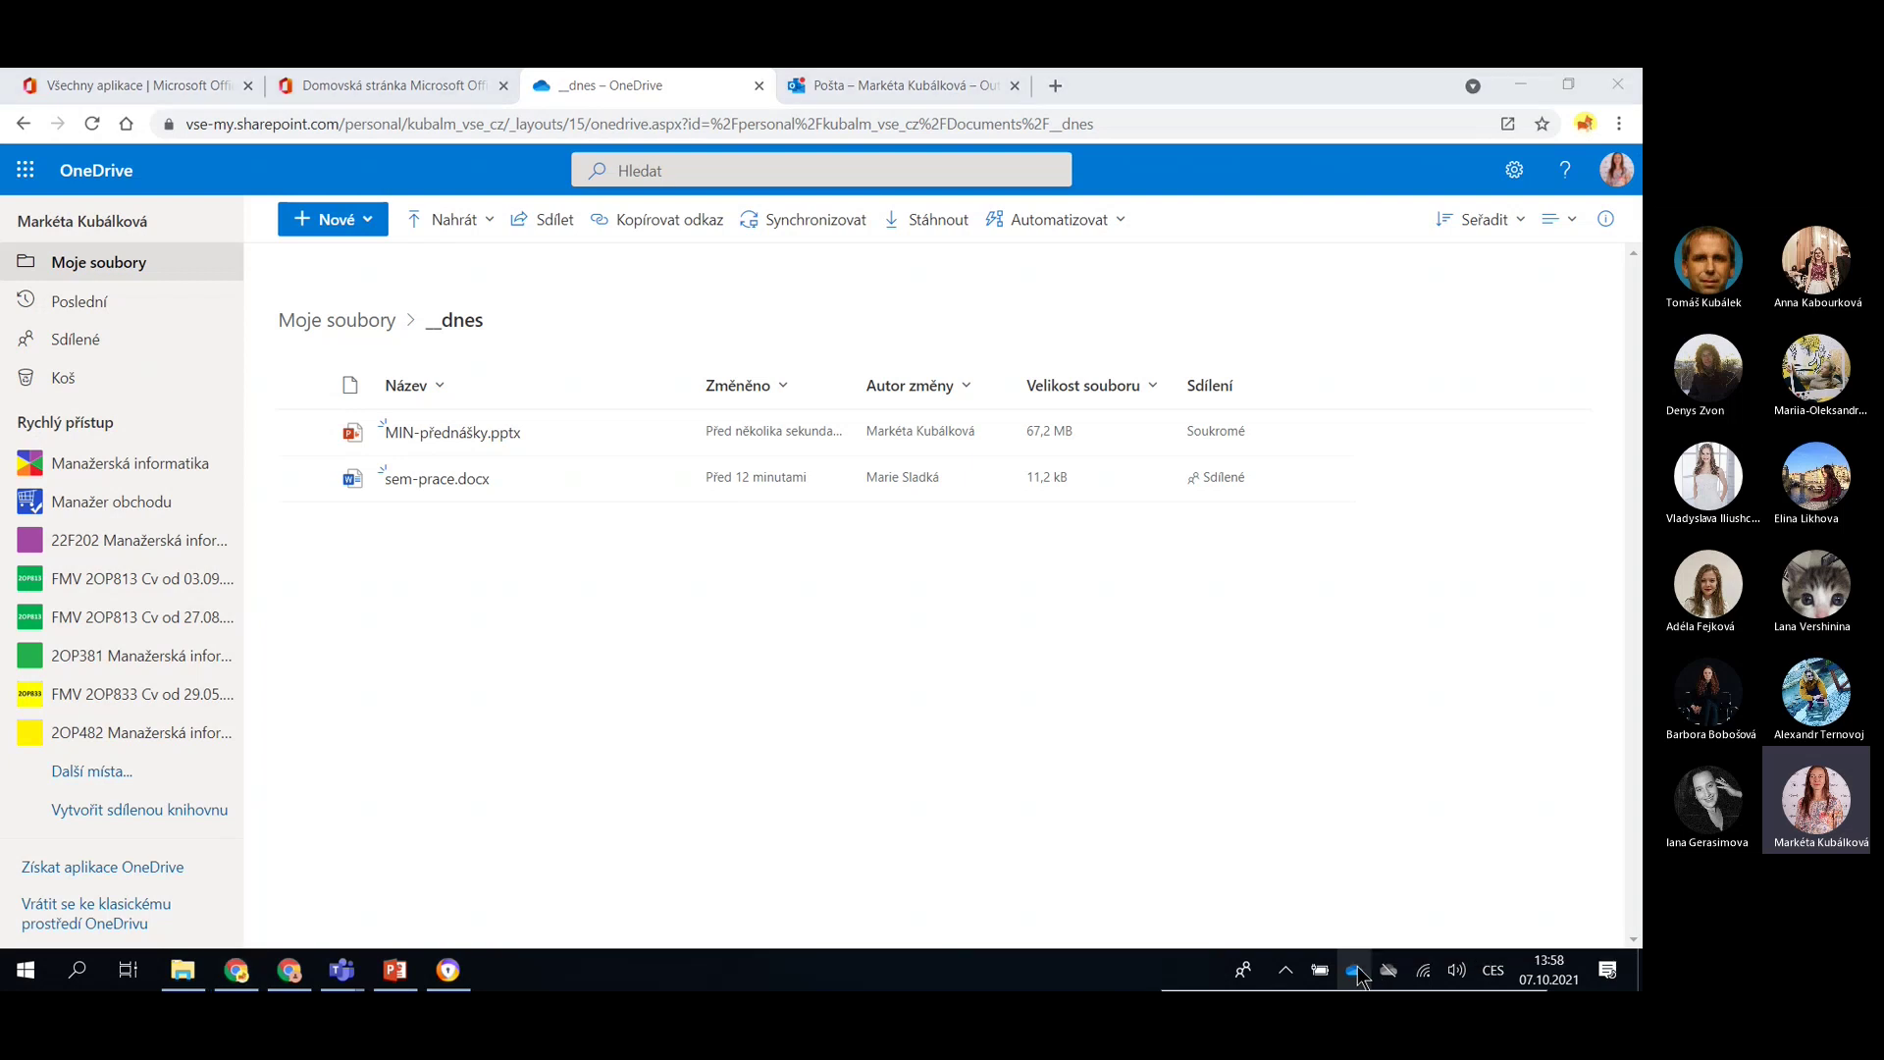
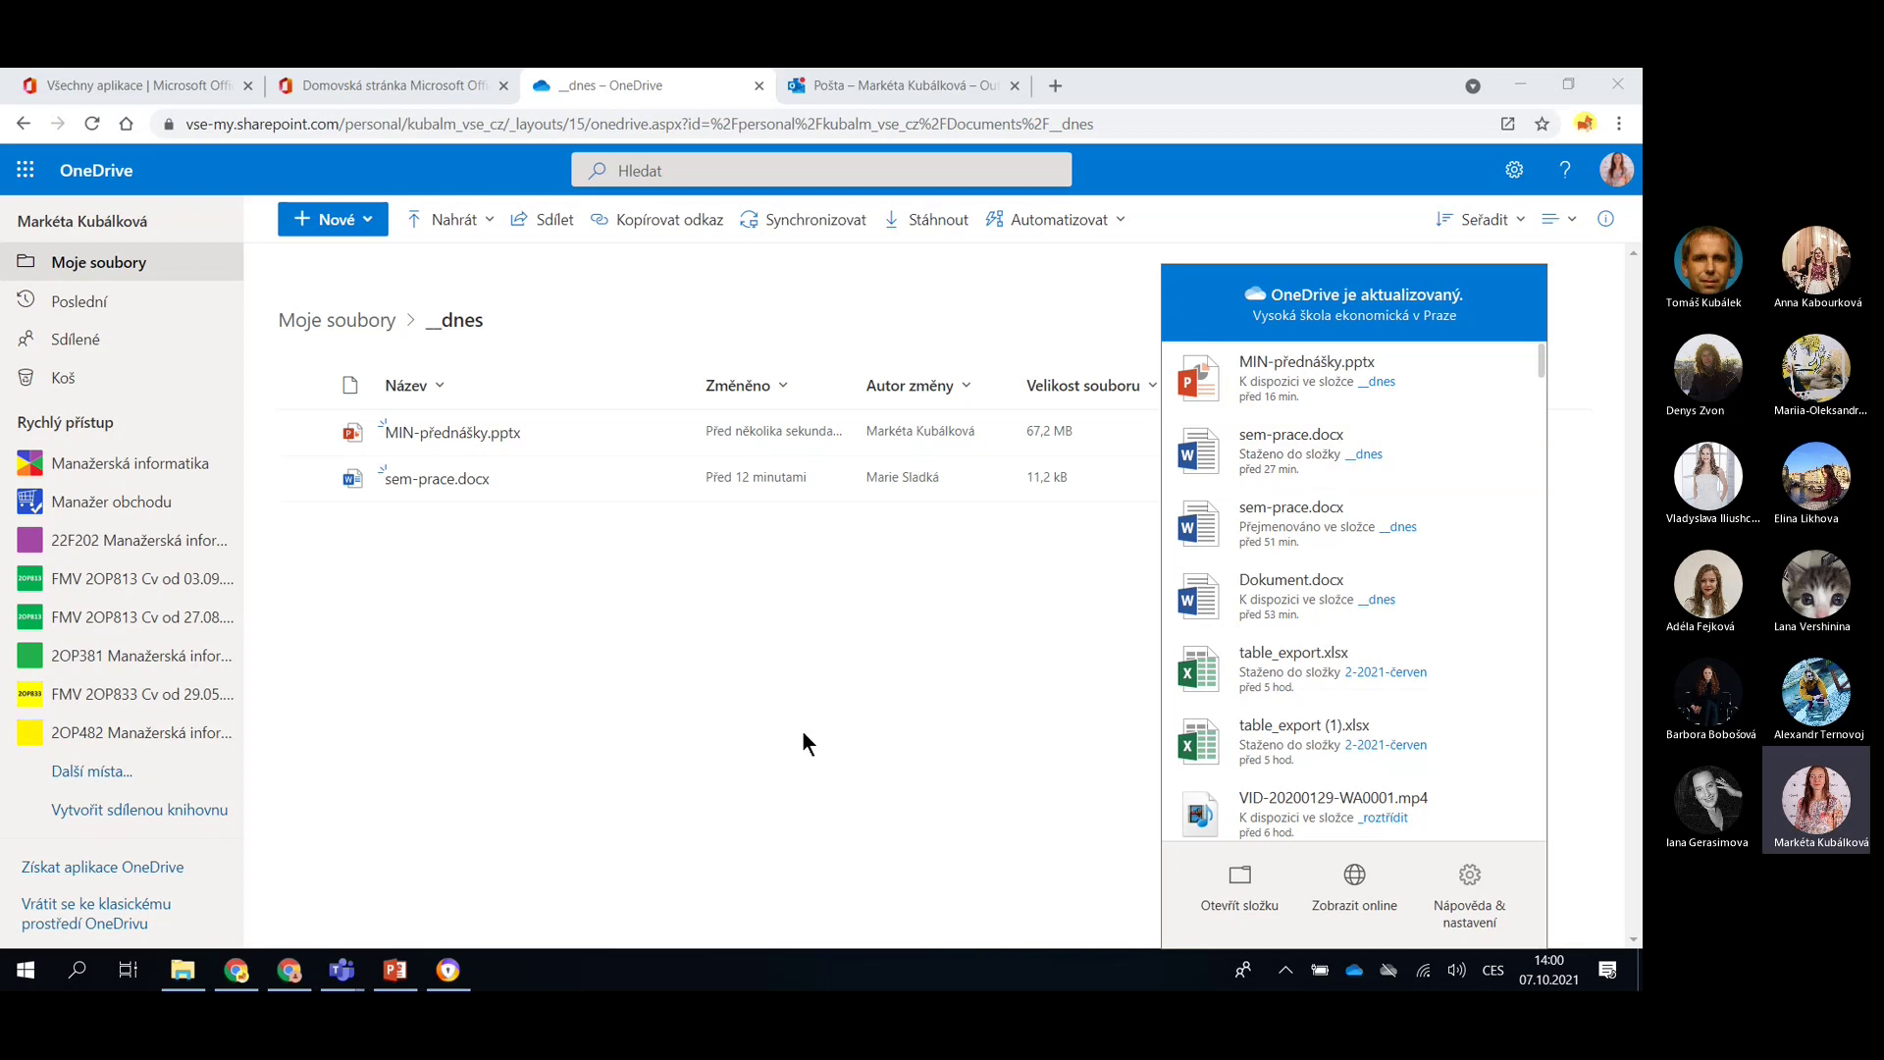
pyautogui.click(846, 681)
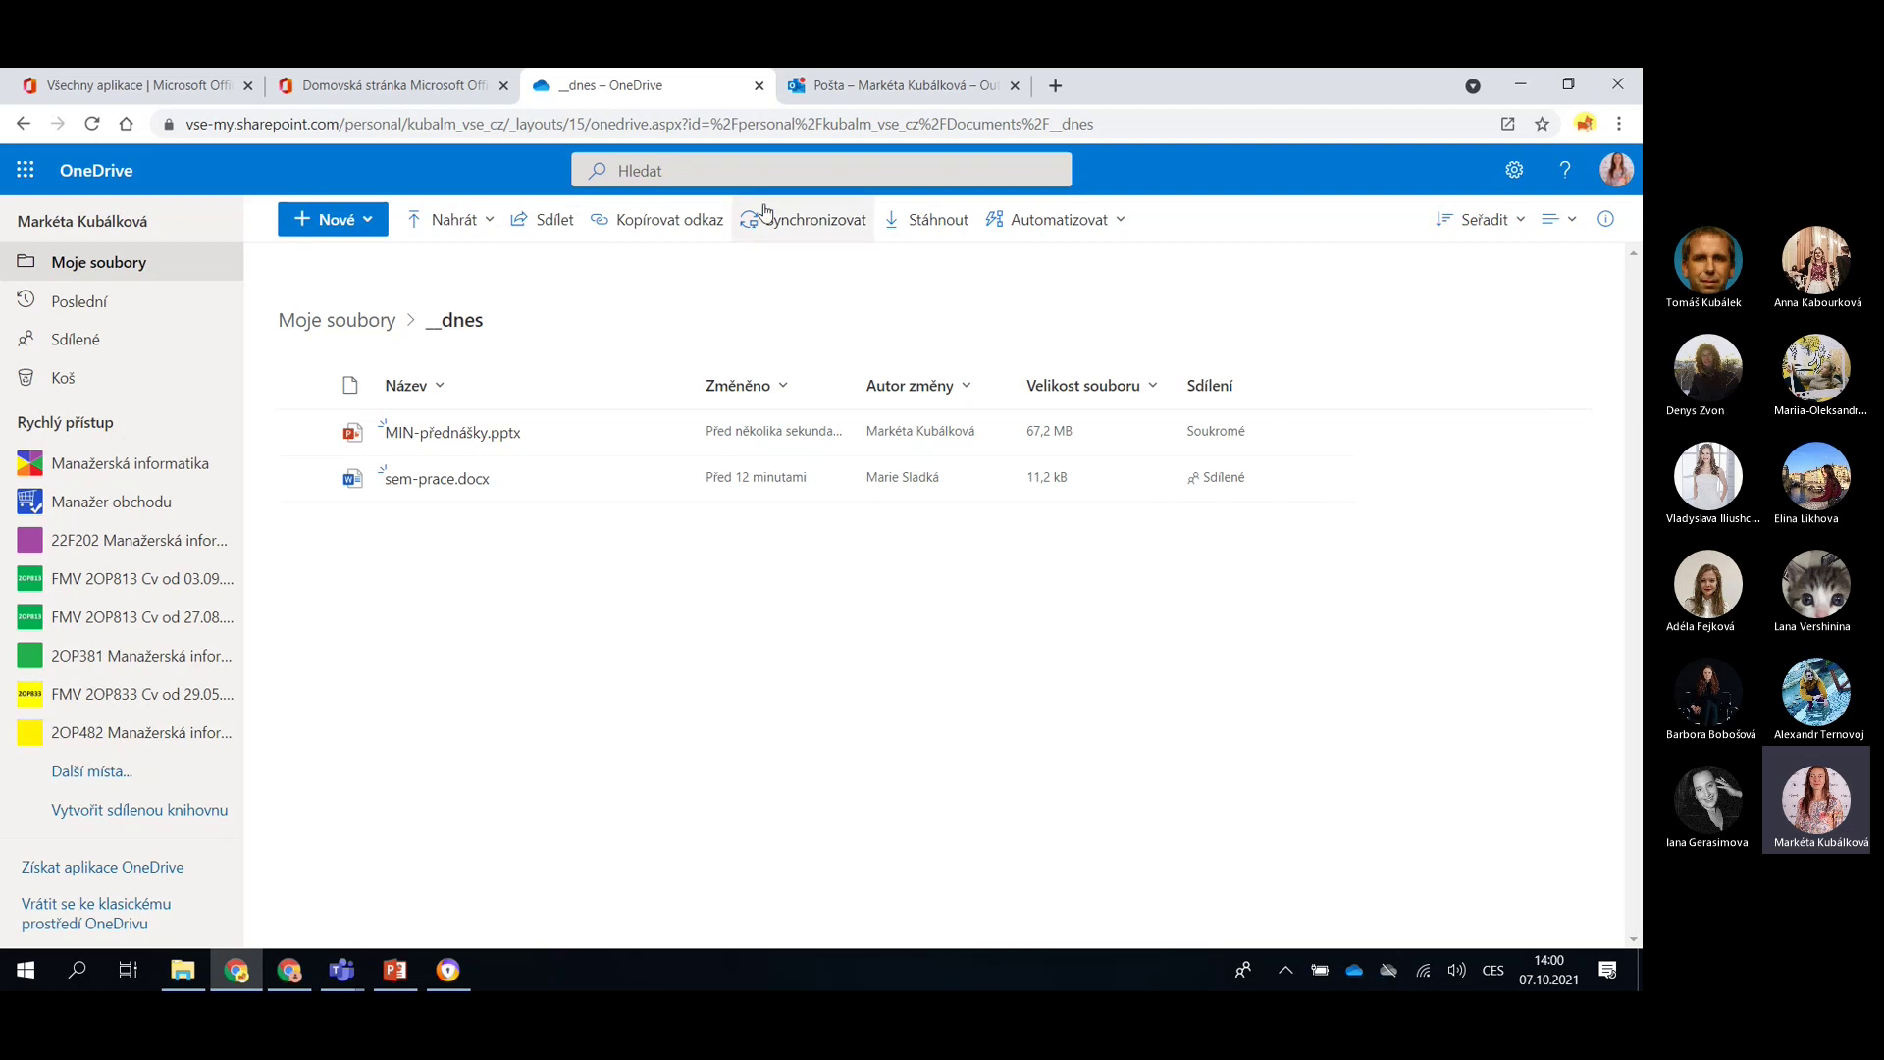
pyautogui.click(1355, 971)
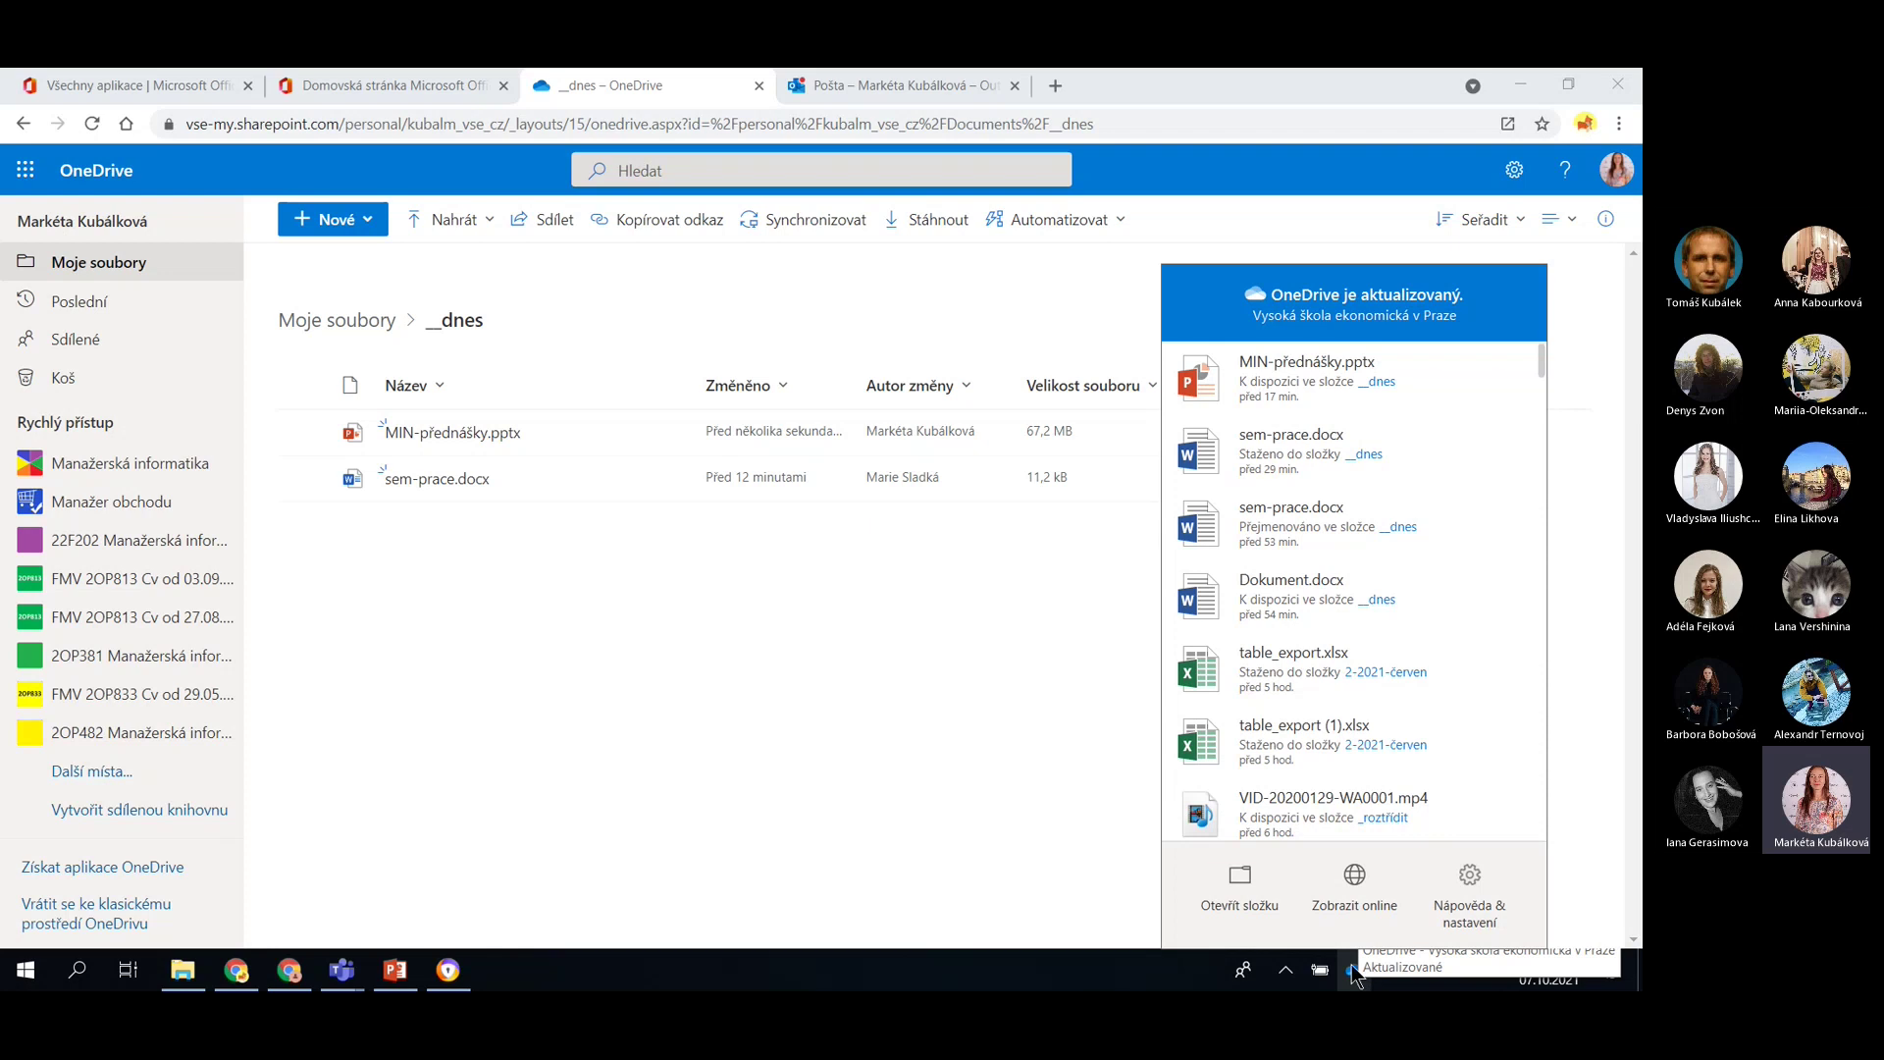
pyautogui.click(1120, 850)
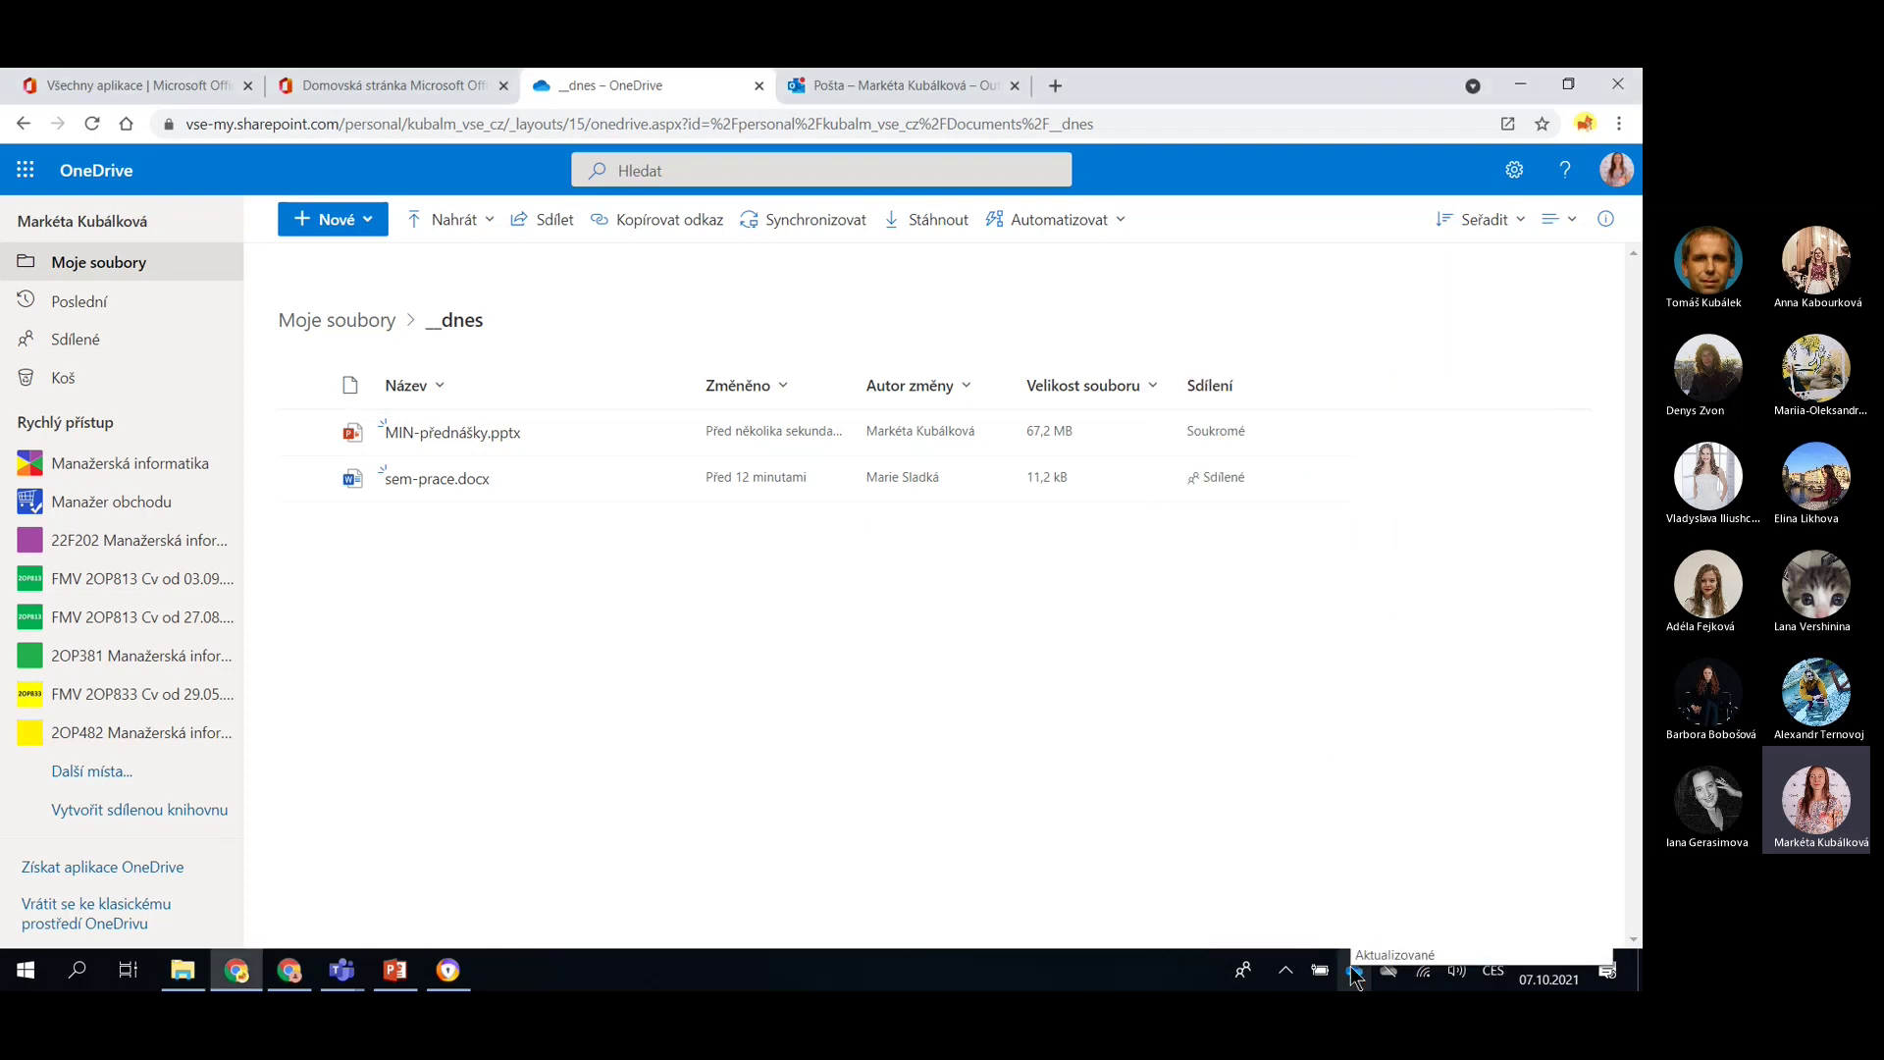
# Bring File Explorer back over the browser, reposition its window and select the __dnes folder in the OneDrive tree
pyautogui.click(183, 969)
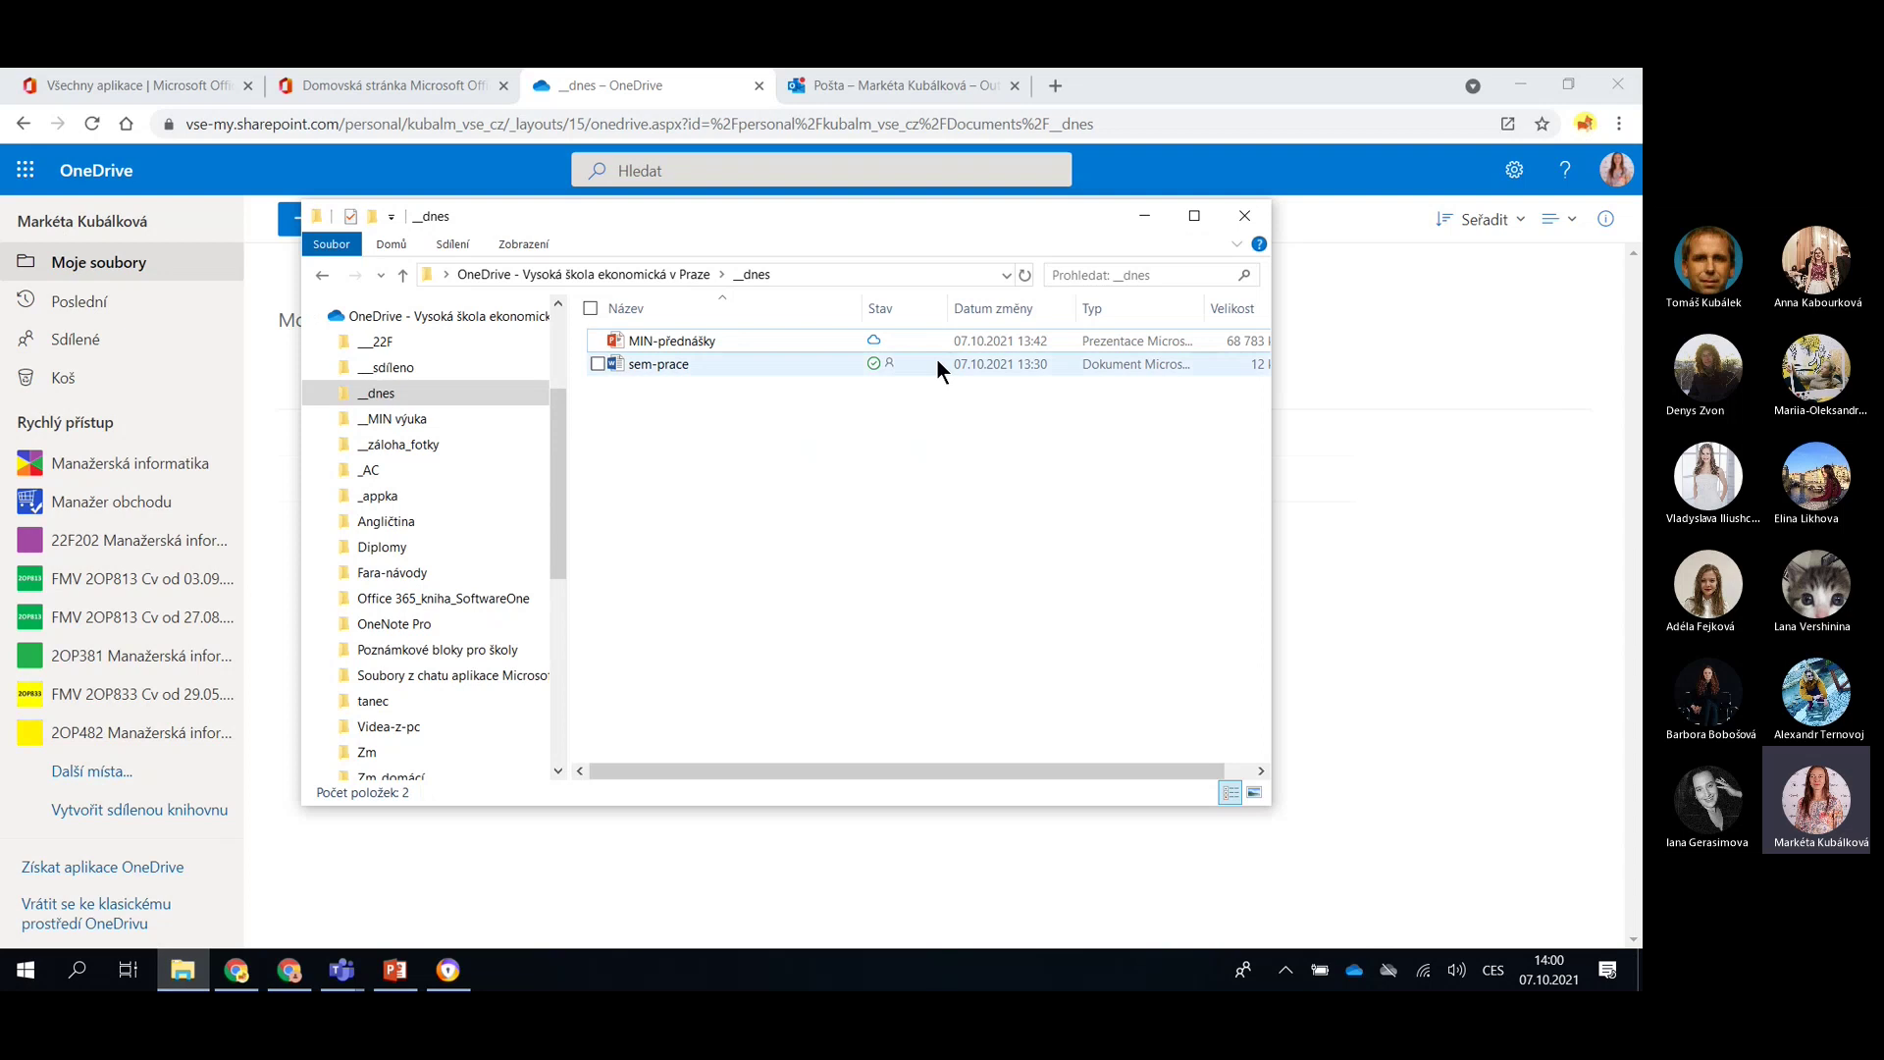
pyautogui.moveTo(922, 222); pyautogui.dragTo(856, 300)
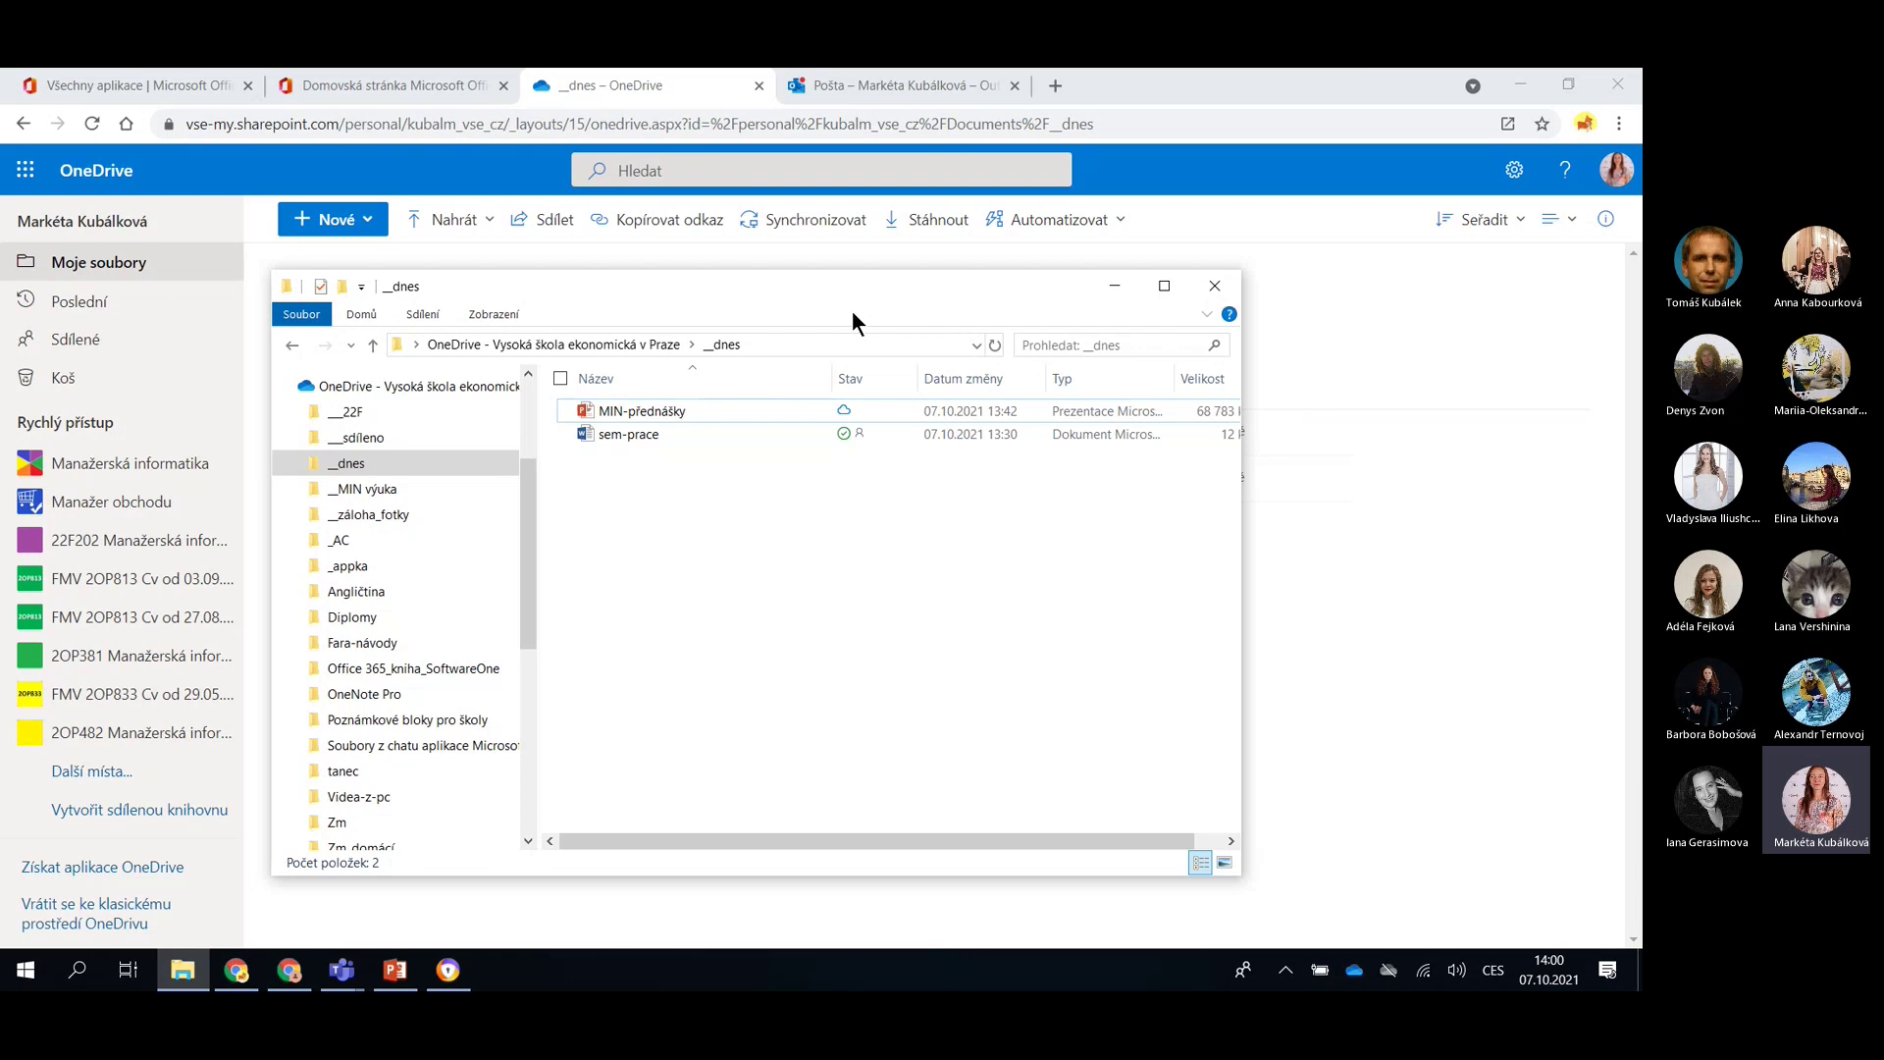
pyautogui.scroll(1, 294, 471)
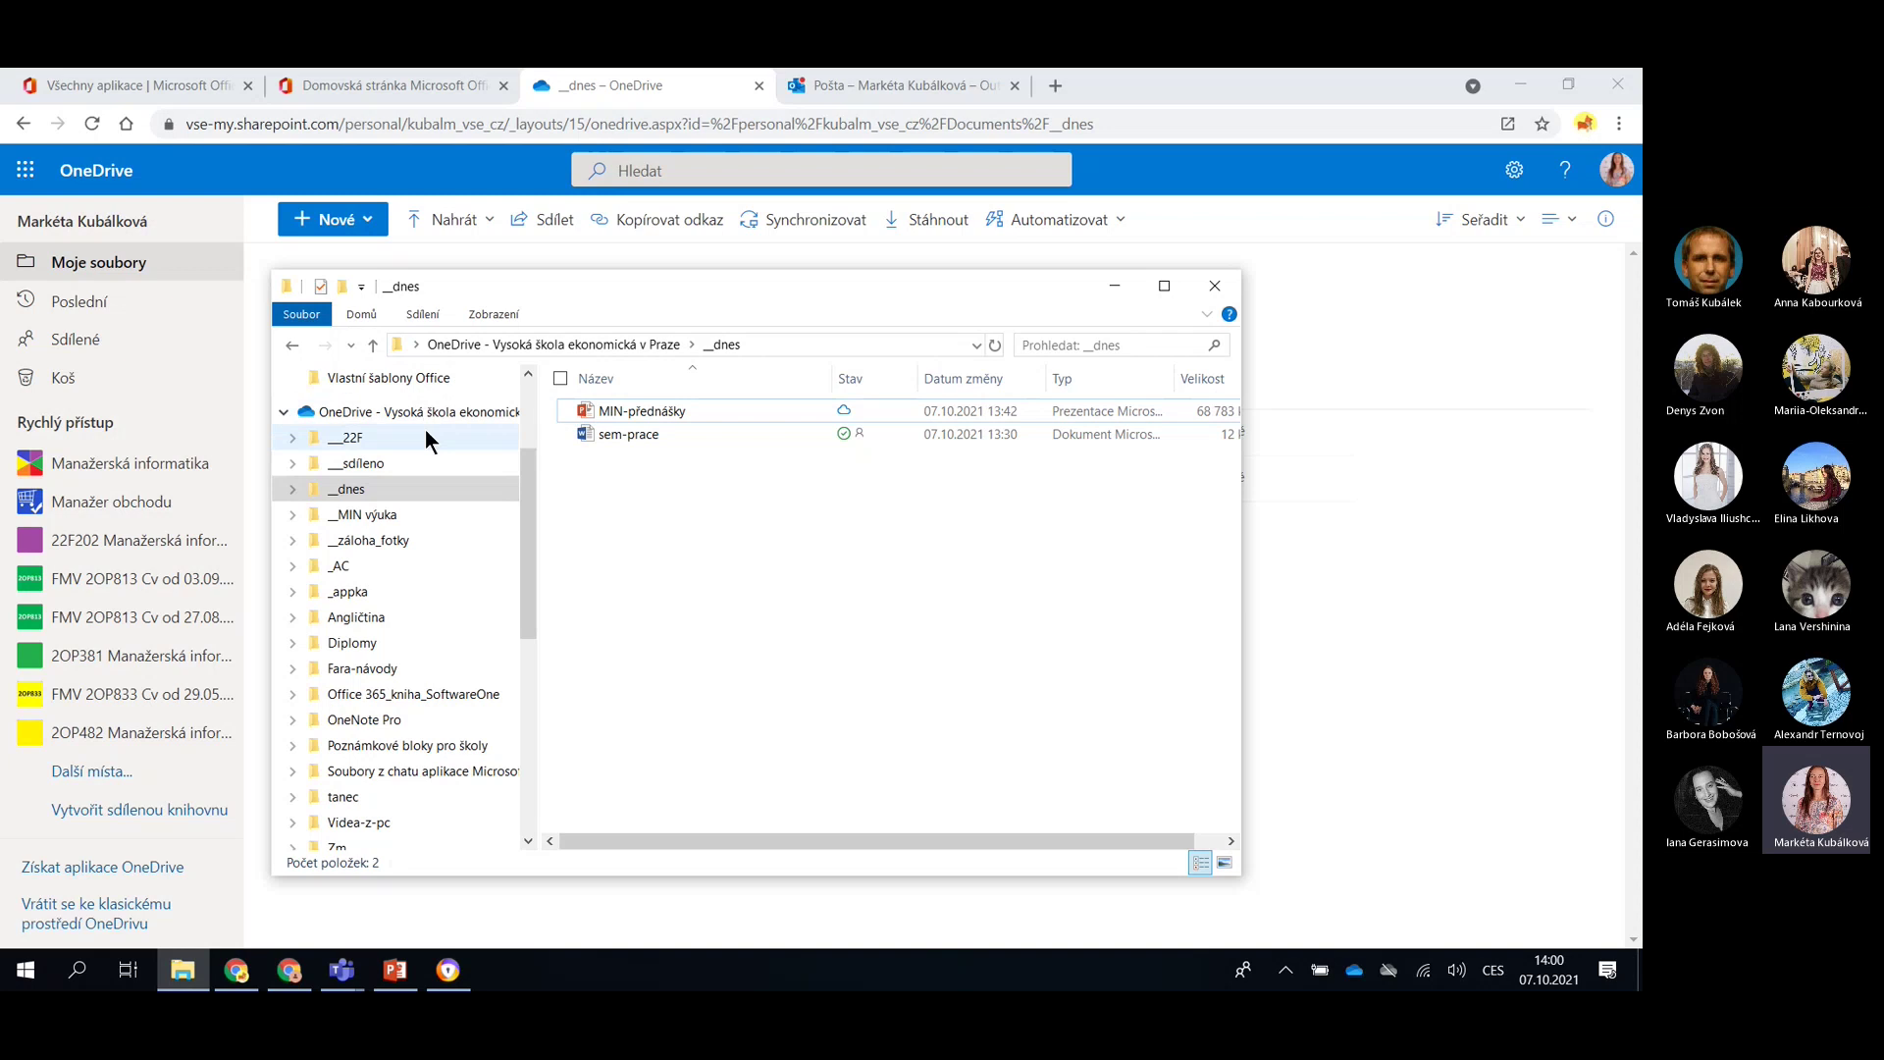
pyautogui.click(370, 490)
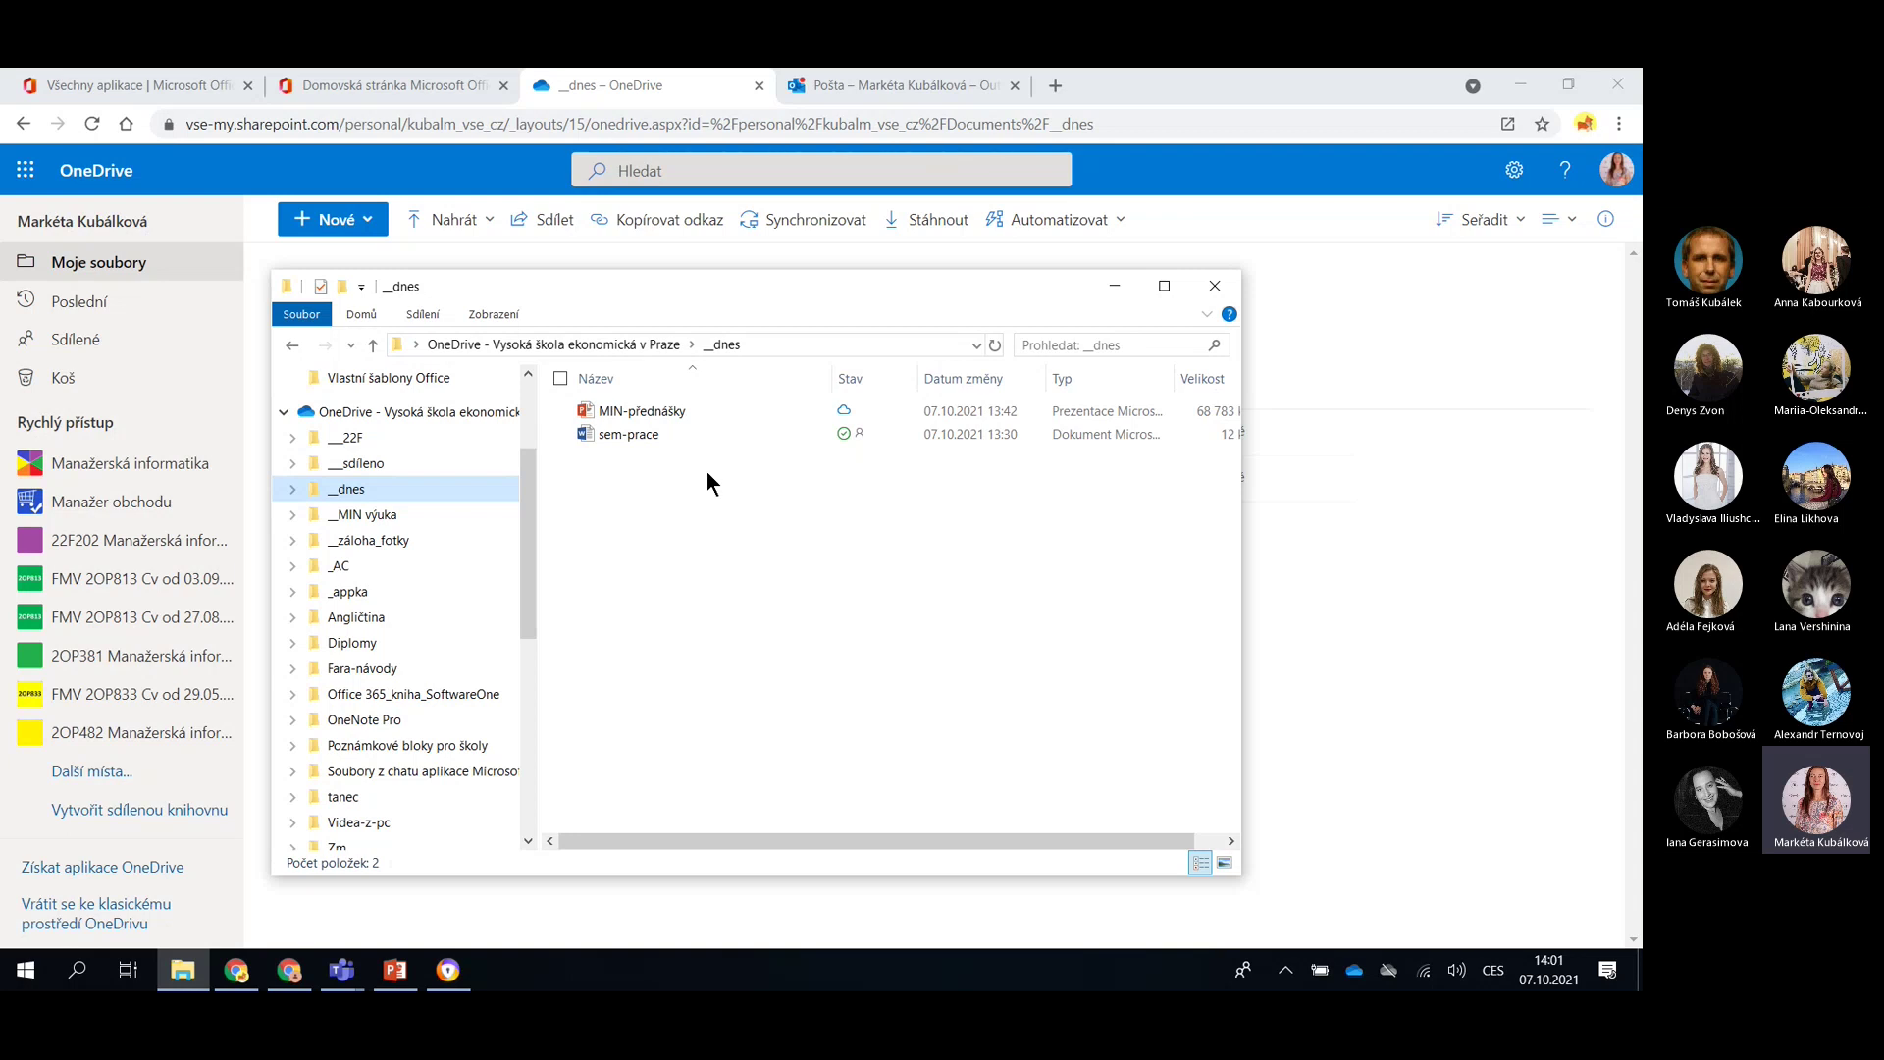
# Open the cloud-only MIN-přednášky presentation from __dnes, then go up to the OneDrive root folder in File Explorer
pyautogui.doubleClick(681, 409)
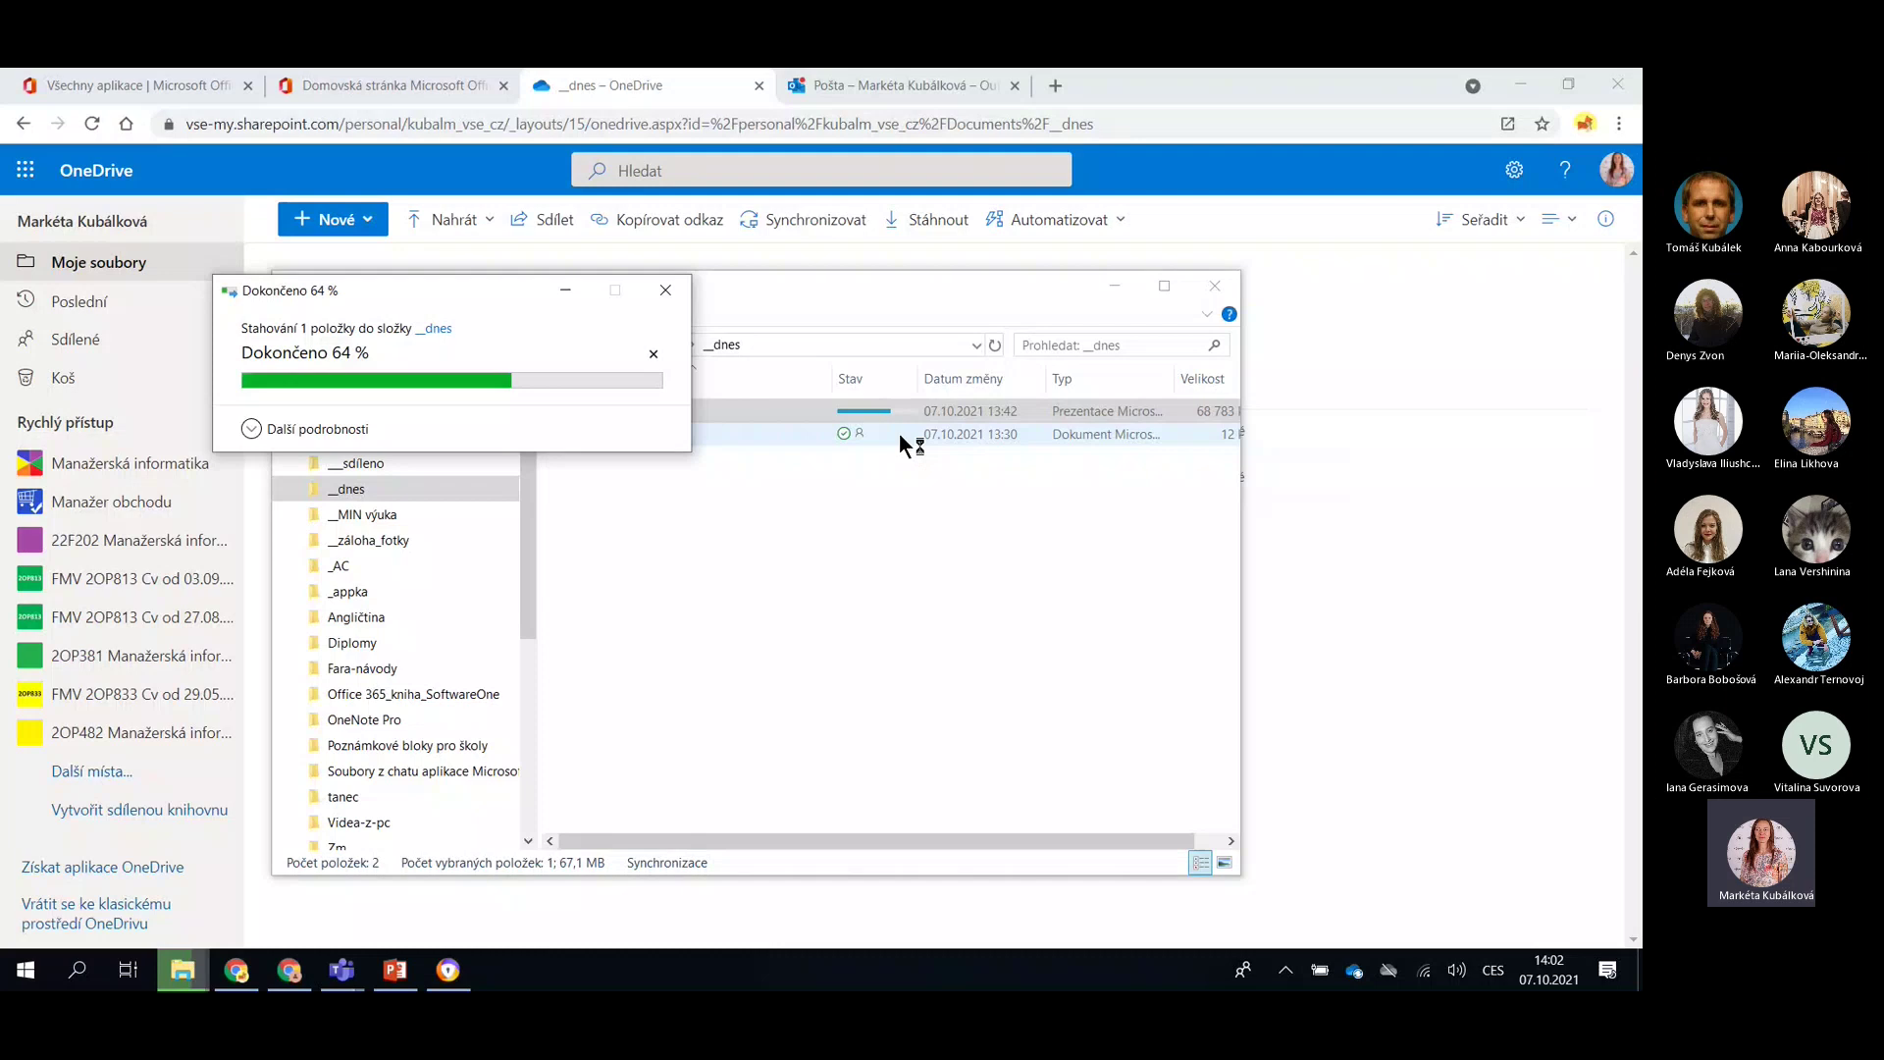
pyautogui.click(950, 453)
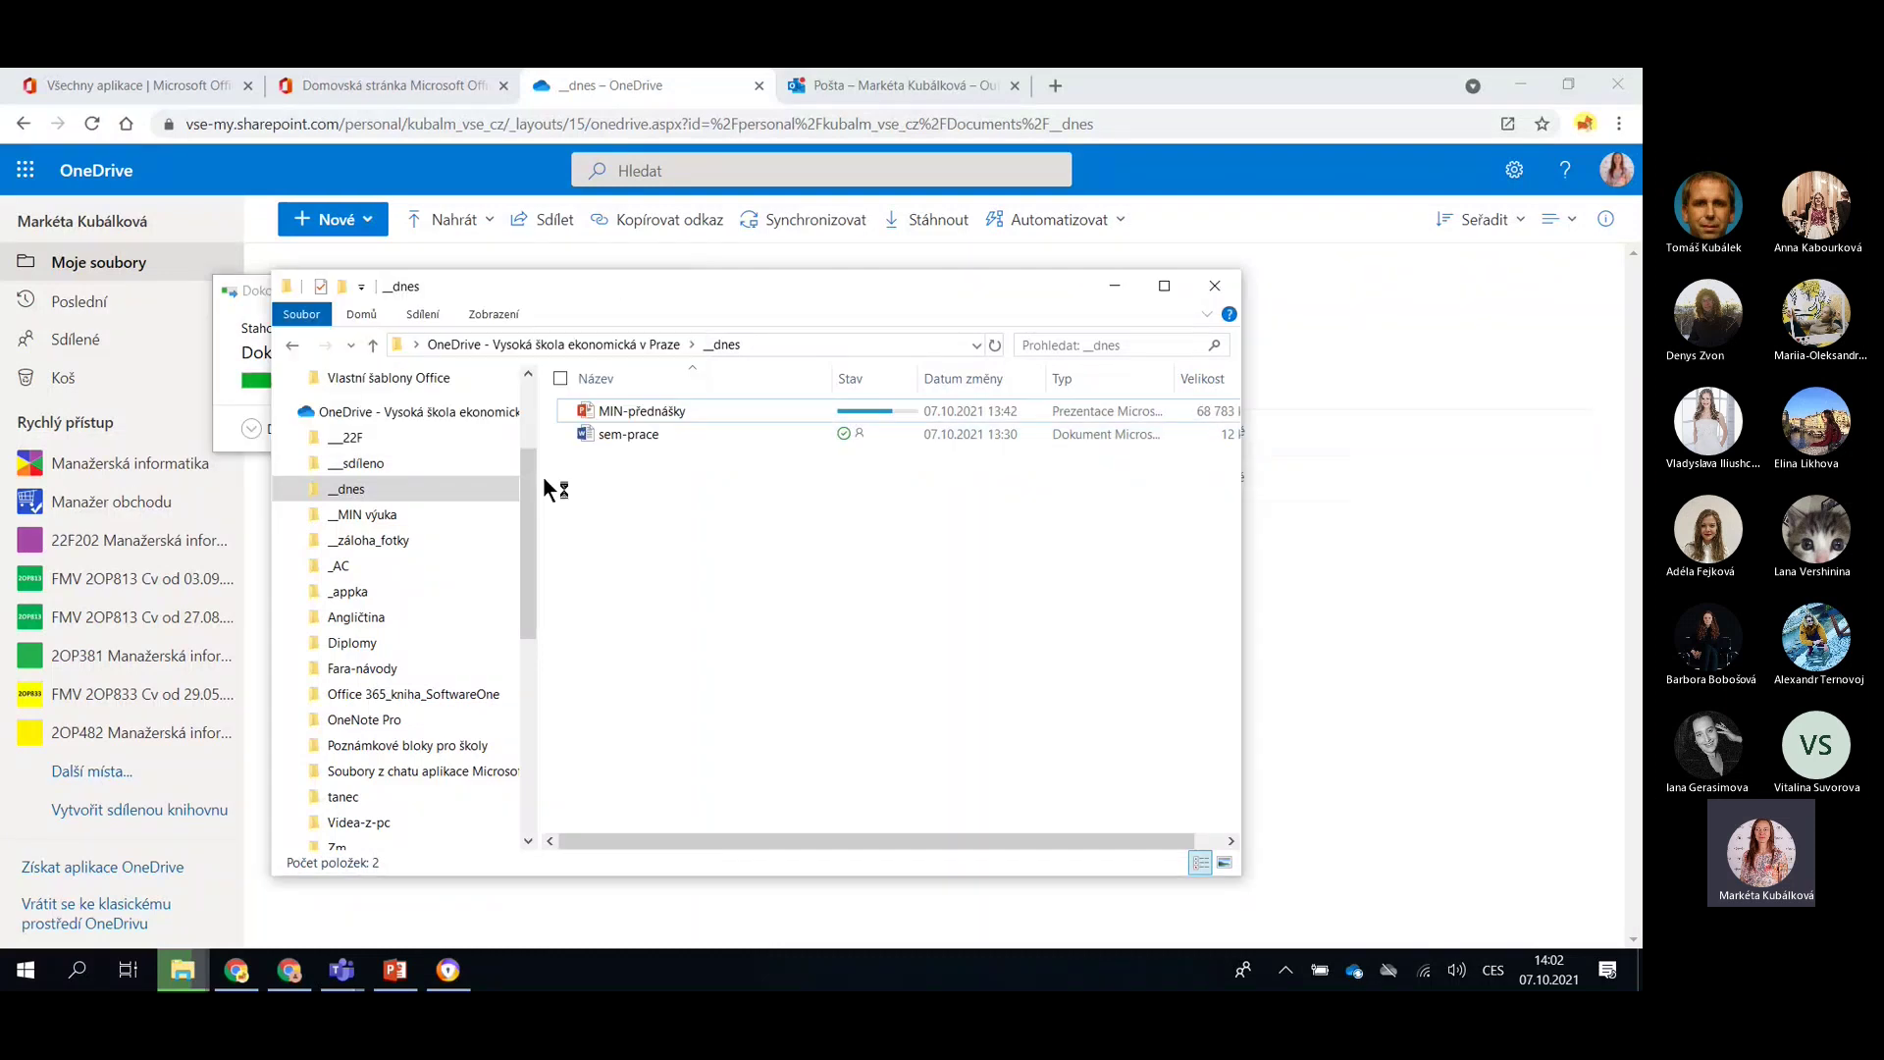
pyautogui.hotkey('alt', 'Up')
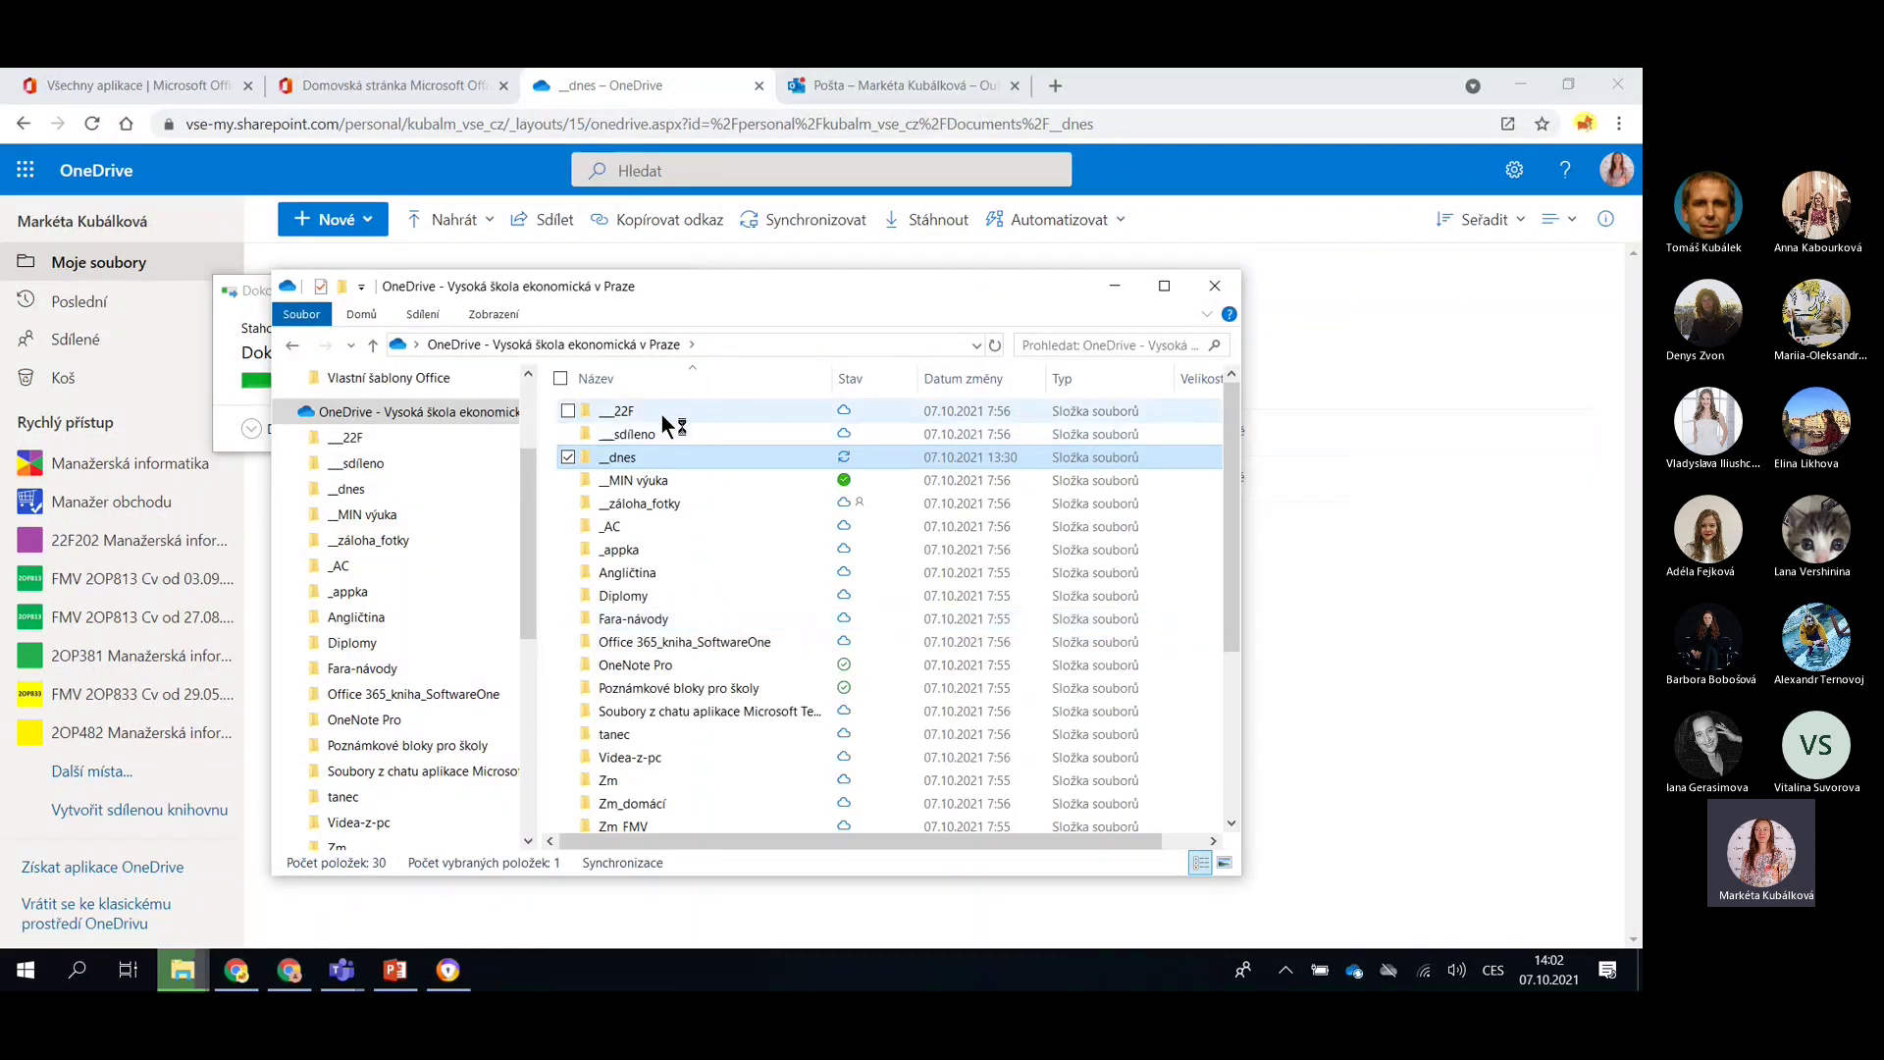
# Open the ___22F folder in the school OneDrive and set it to always be kept on this device
pyautogui.doubleClick(661, 410)
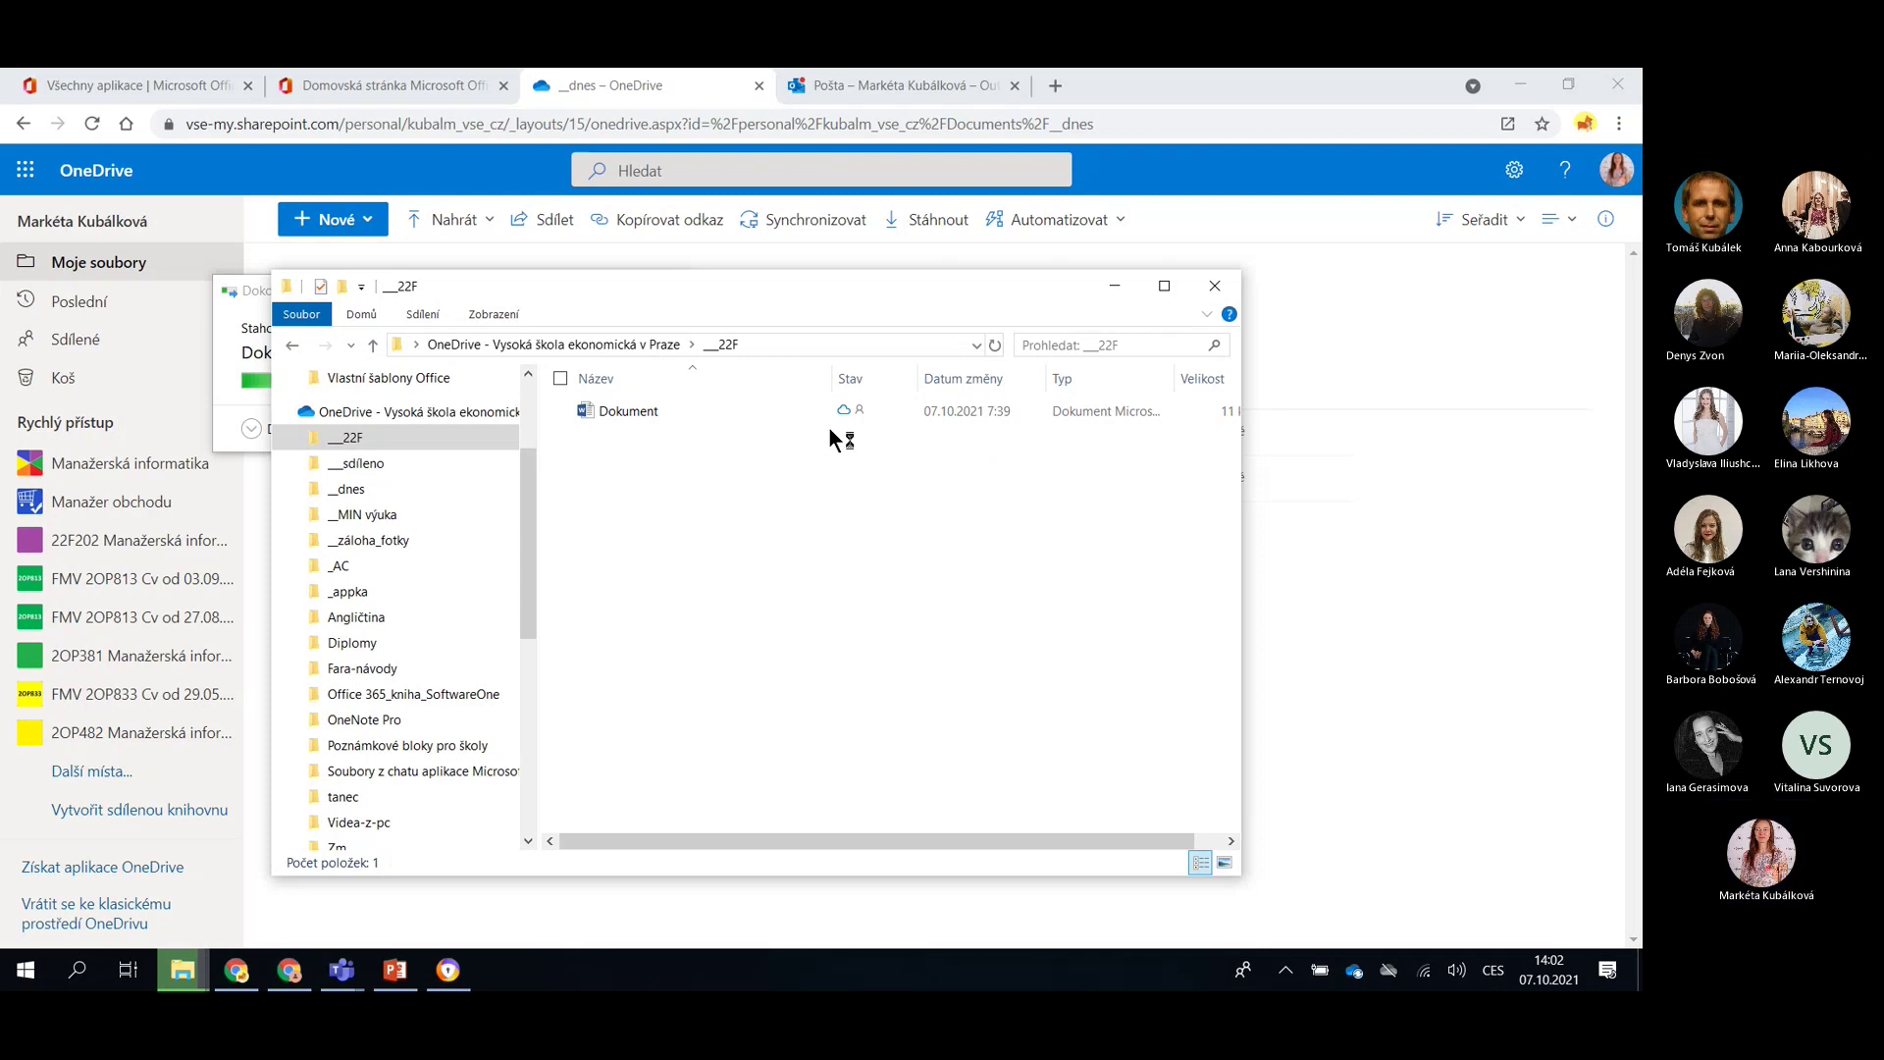
pyautogui.rightClick(758, 410)
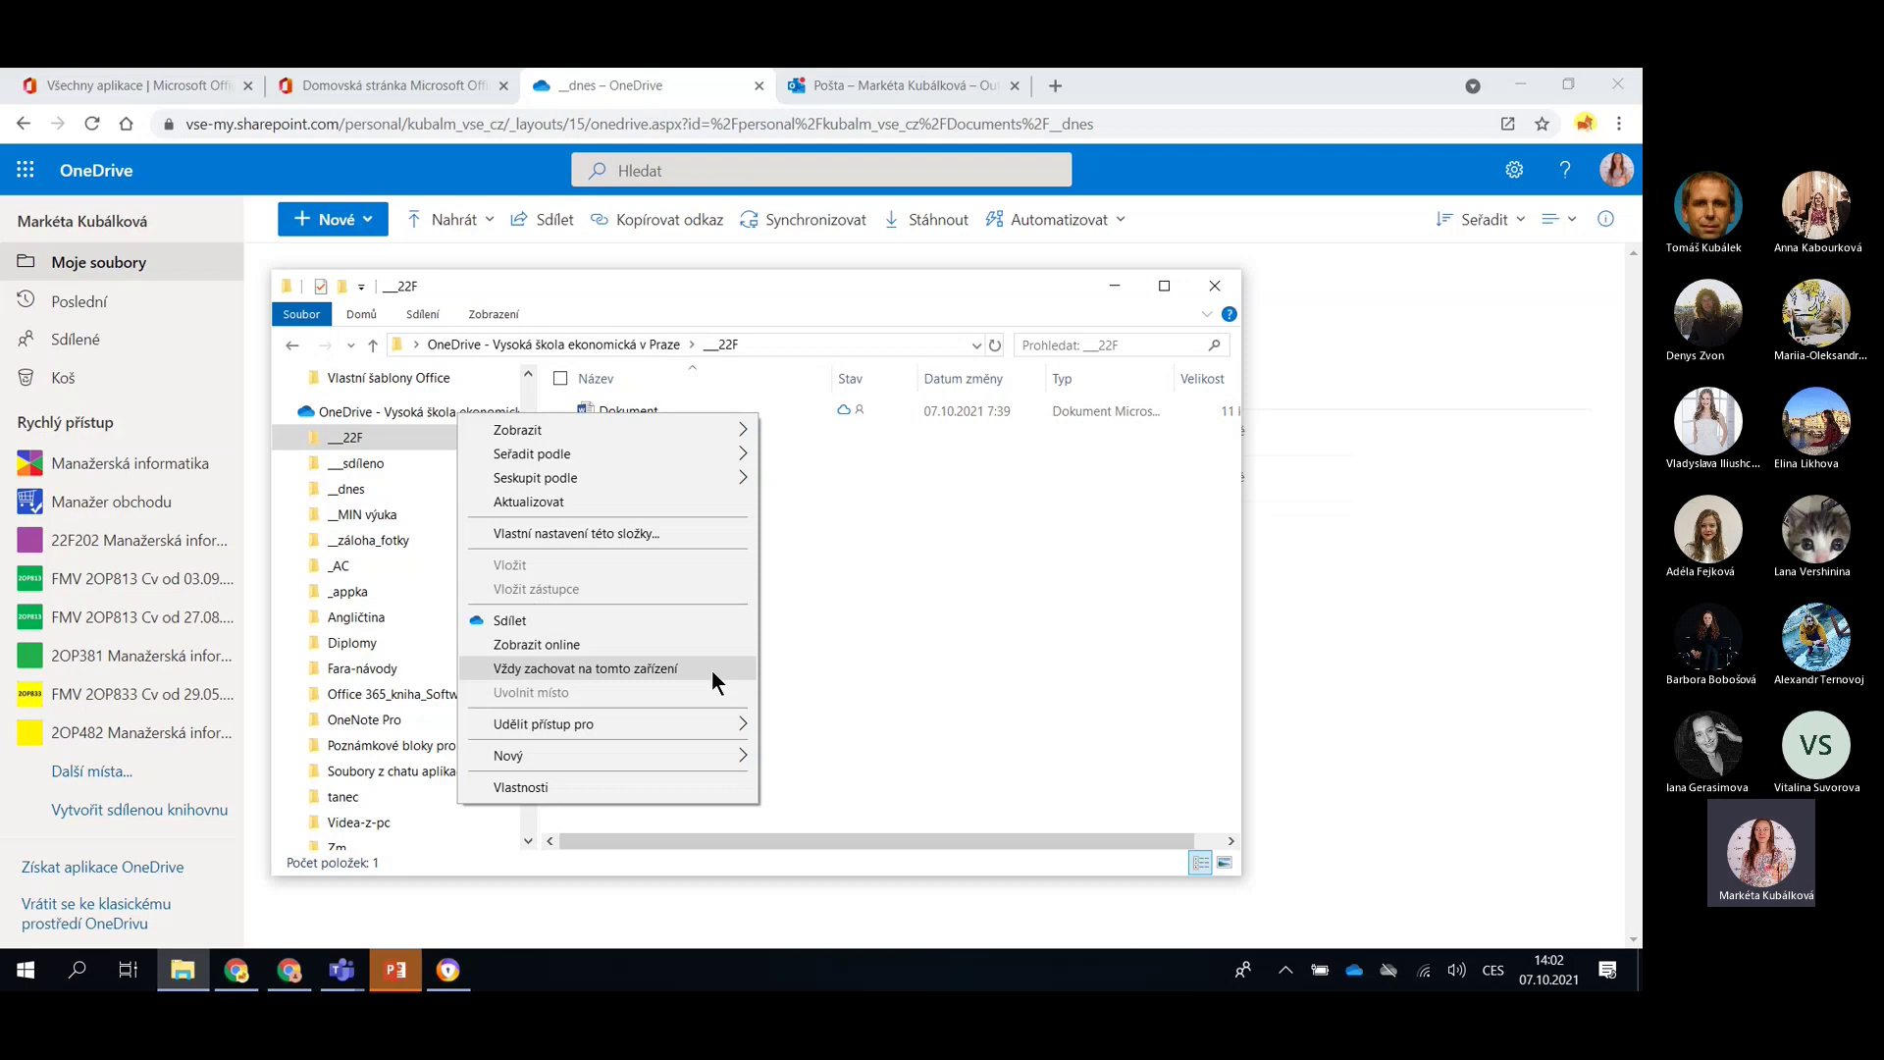
pyautogui.click(711, 669)
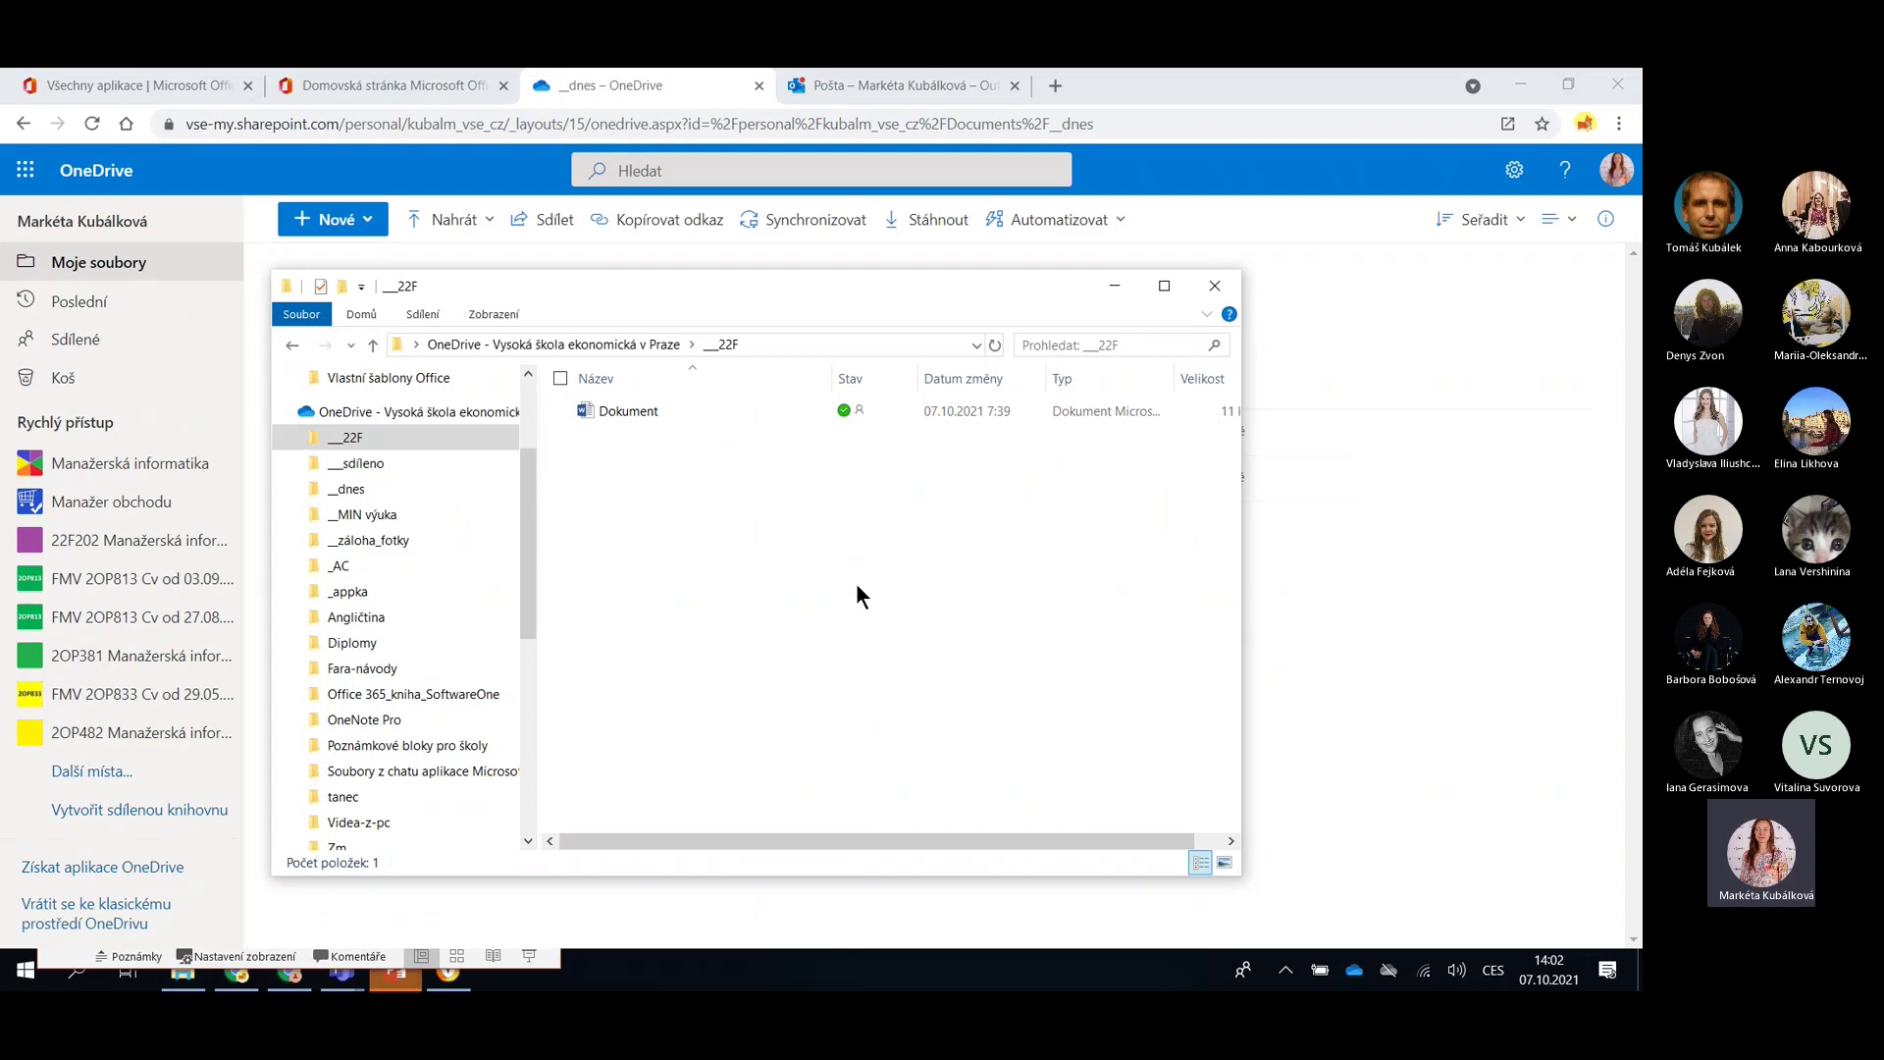
# View the ___22F folder online, then return to File Explorer and free up the space it takes on this device
pyautogui.rightClick(849, 434)
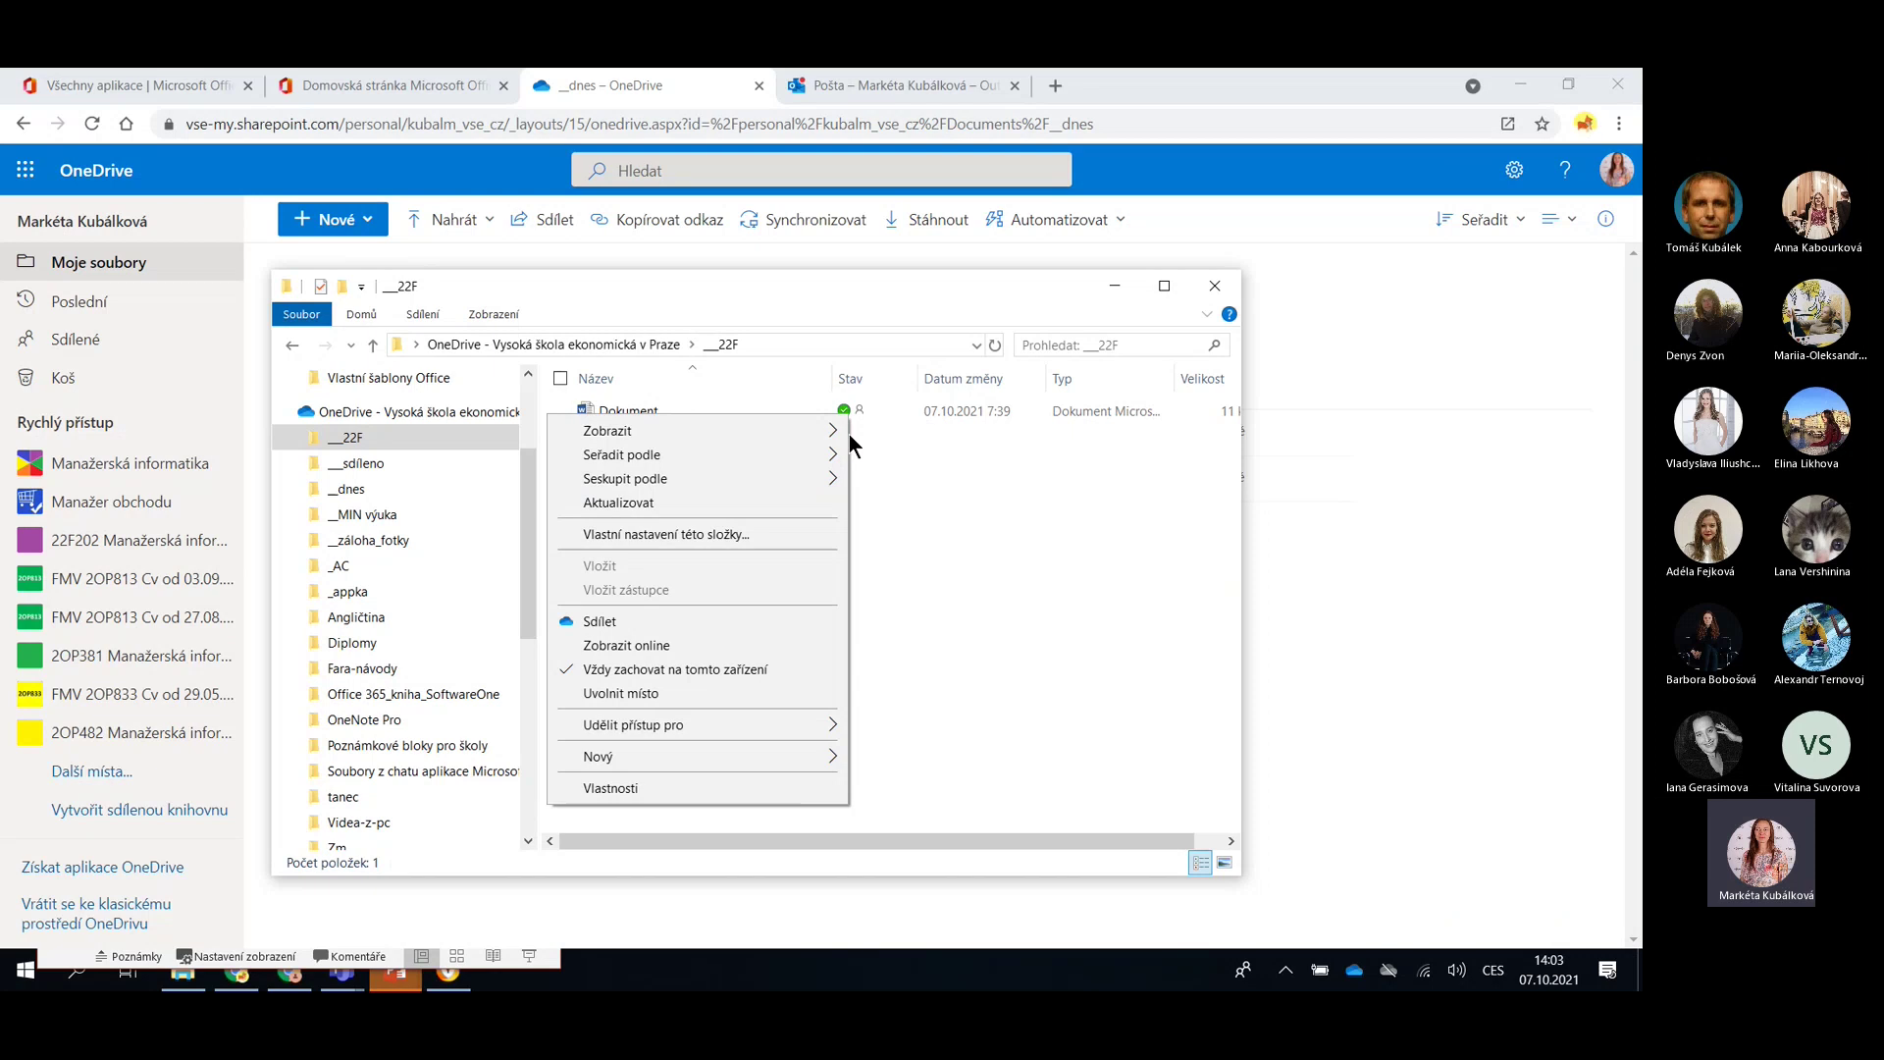
pyautogui.click(651, 648)
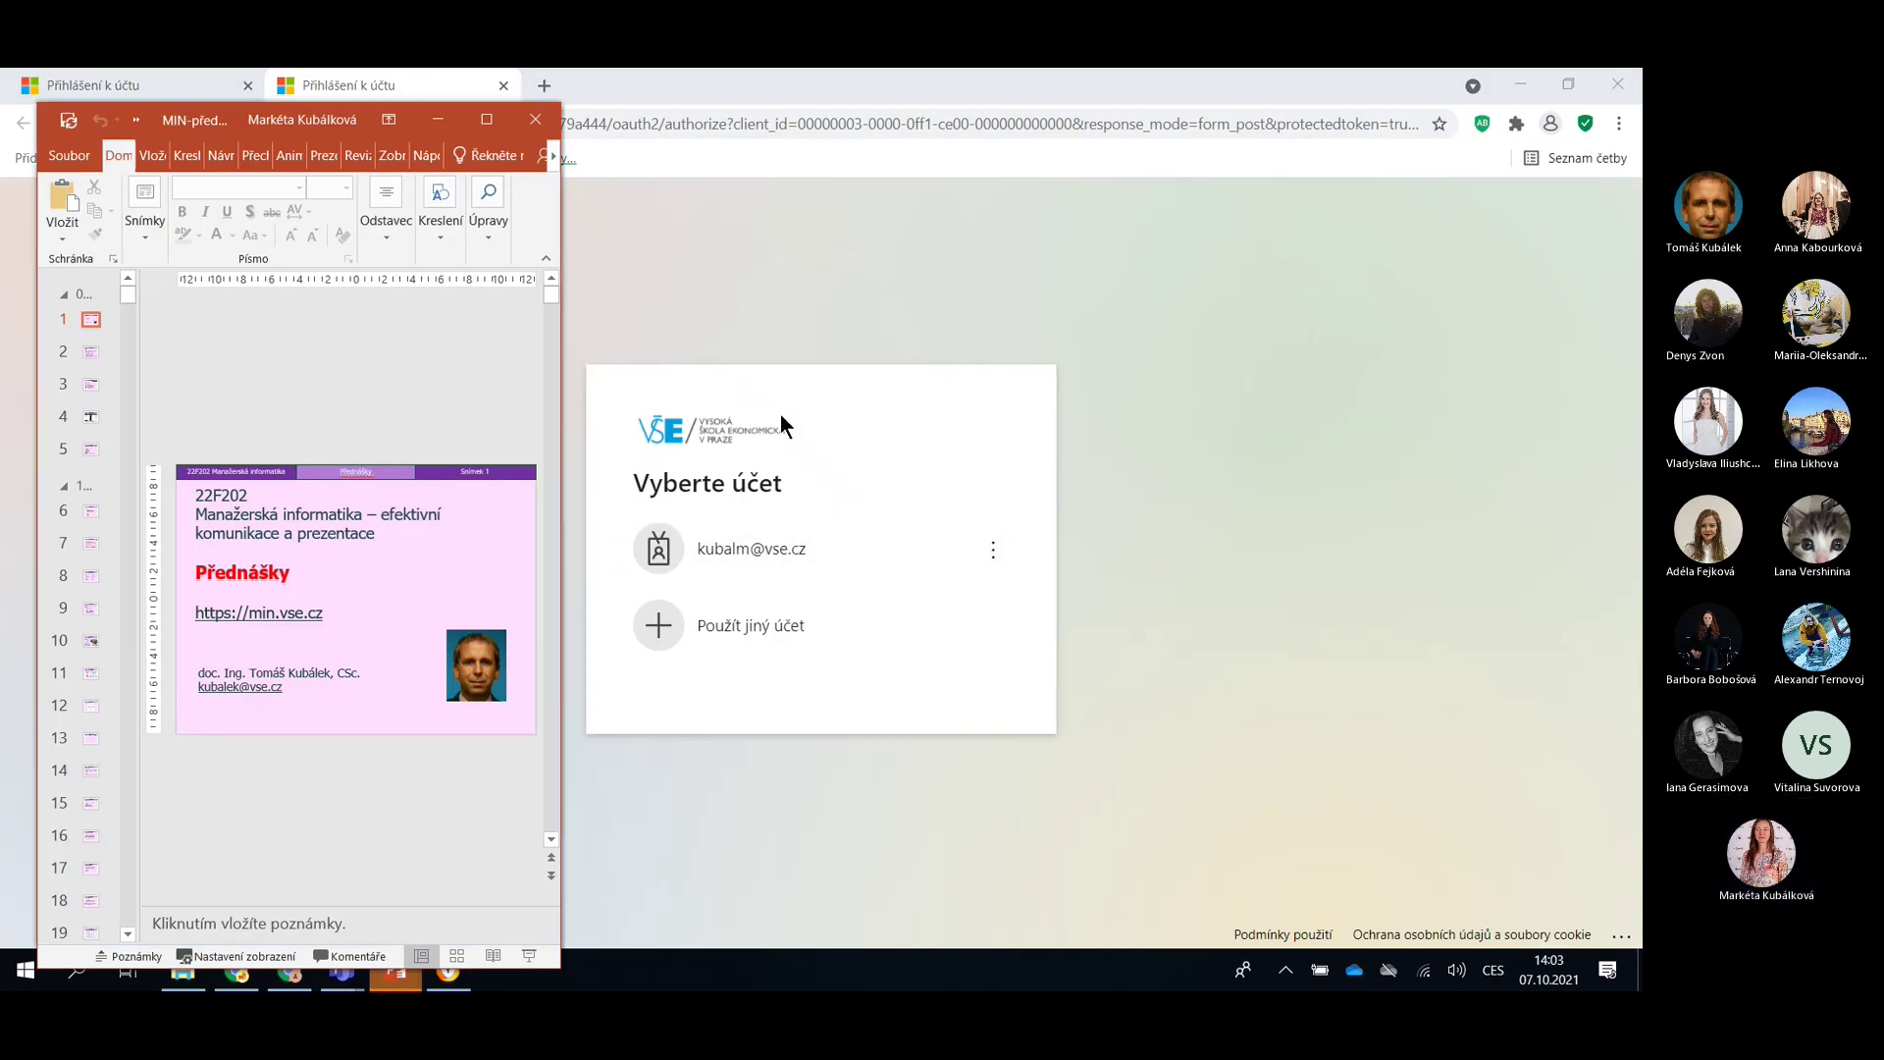
pyautogui.hotkey('alt', 'Tab')
pyautogui.press('Tab')
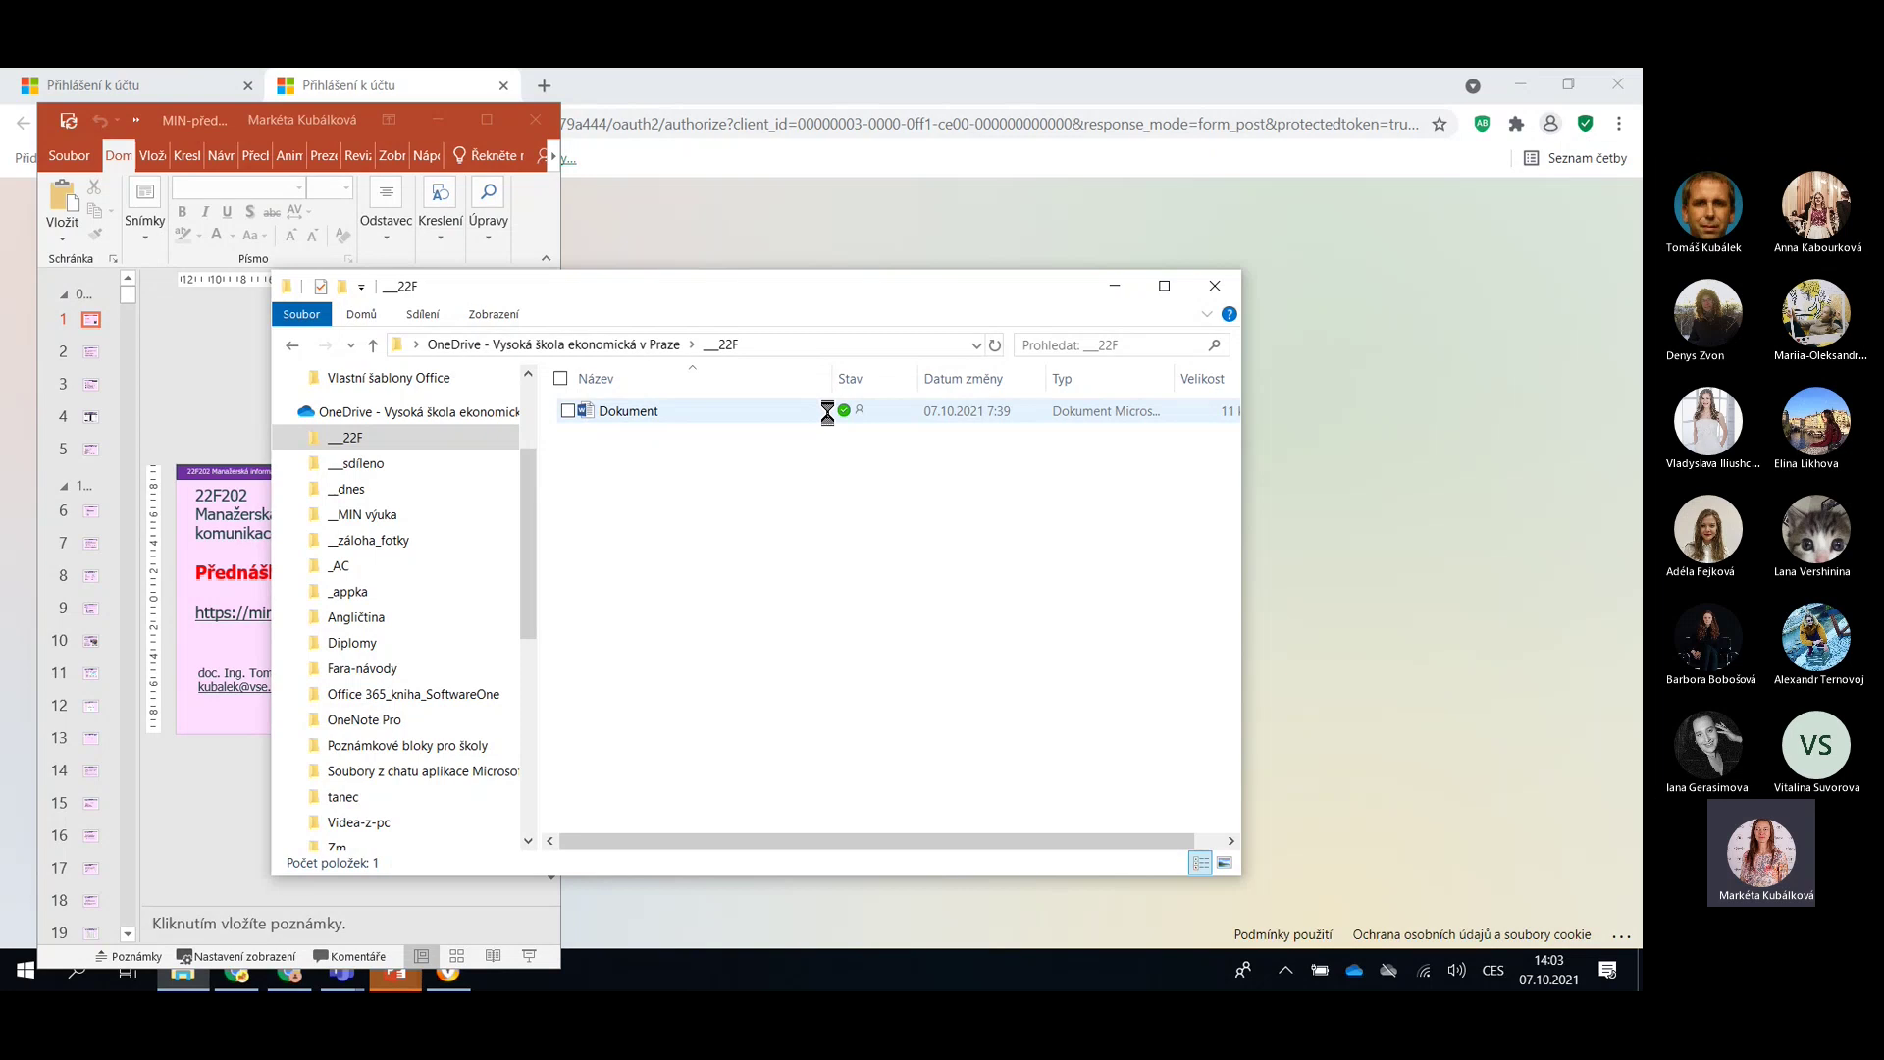
pyautogui.rightClick(827, 412)
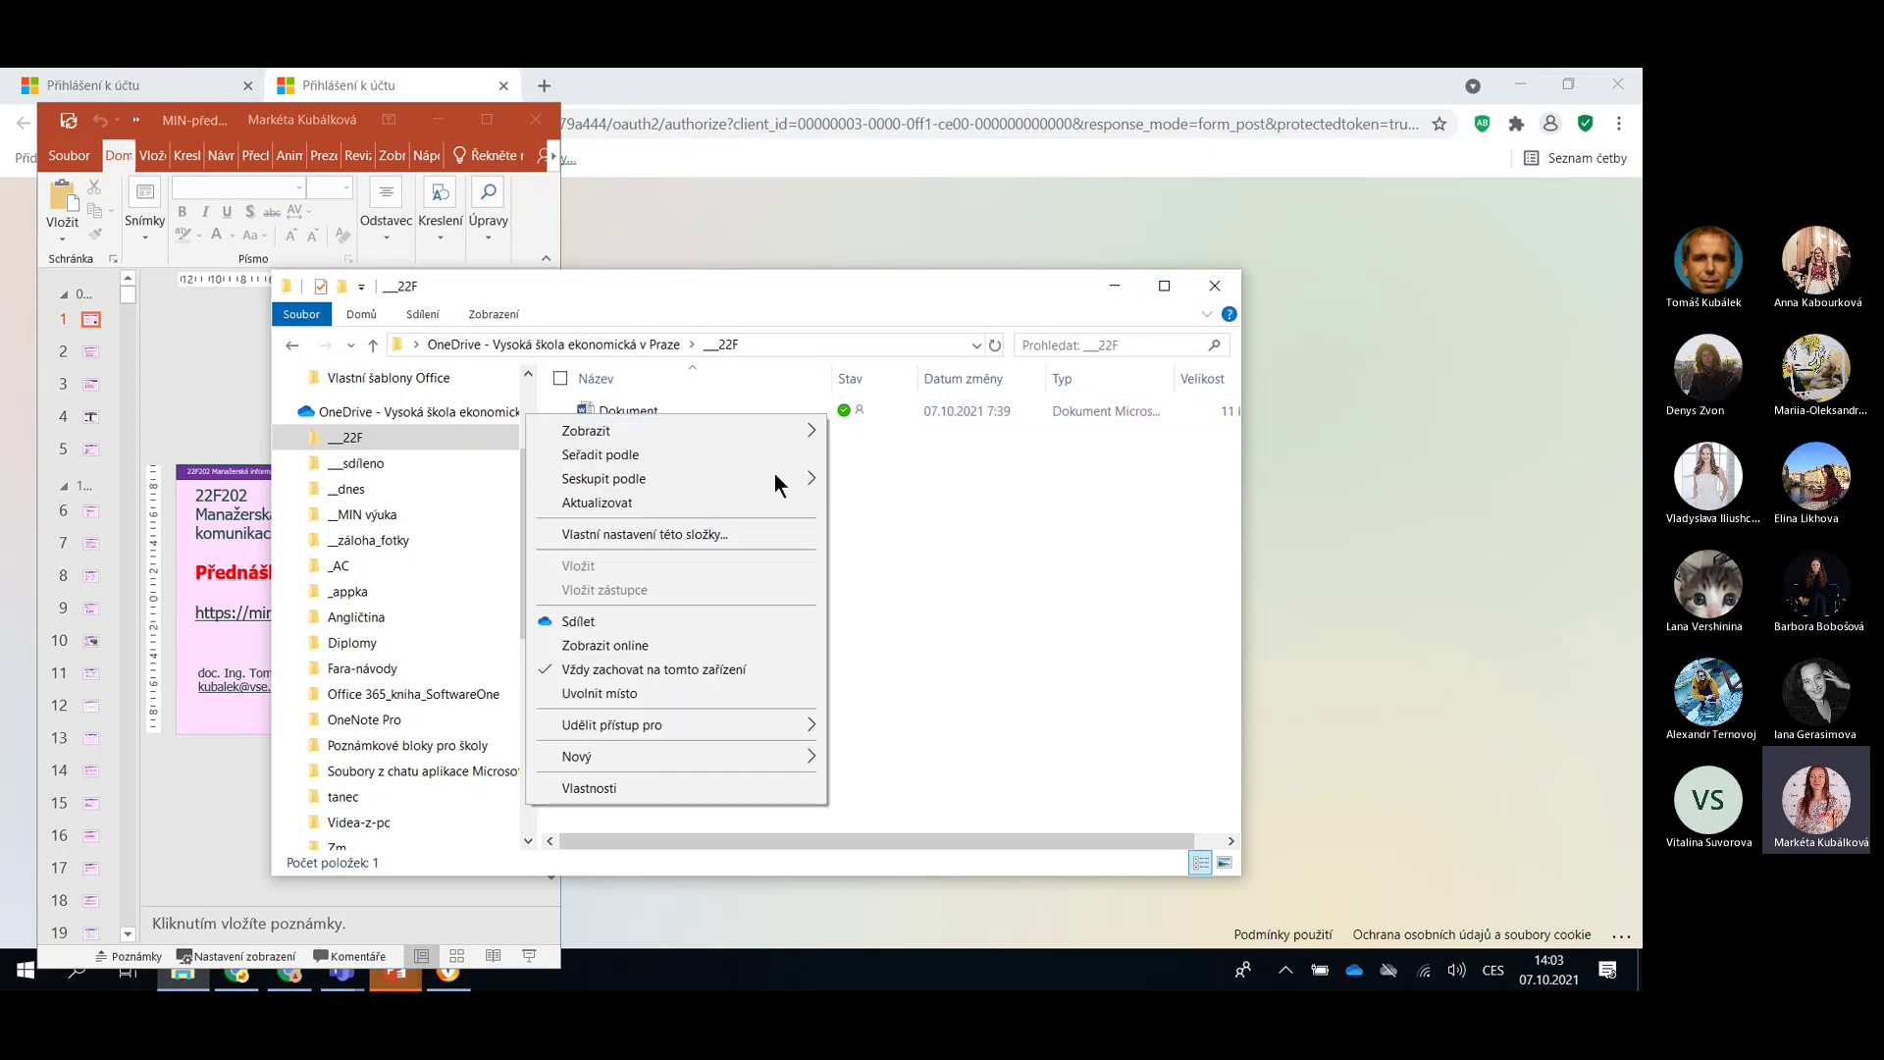
pyautogui.click(604, 694)
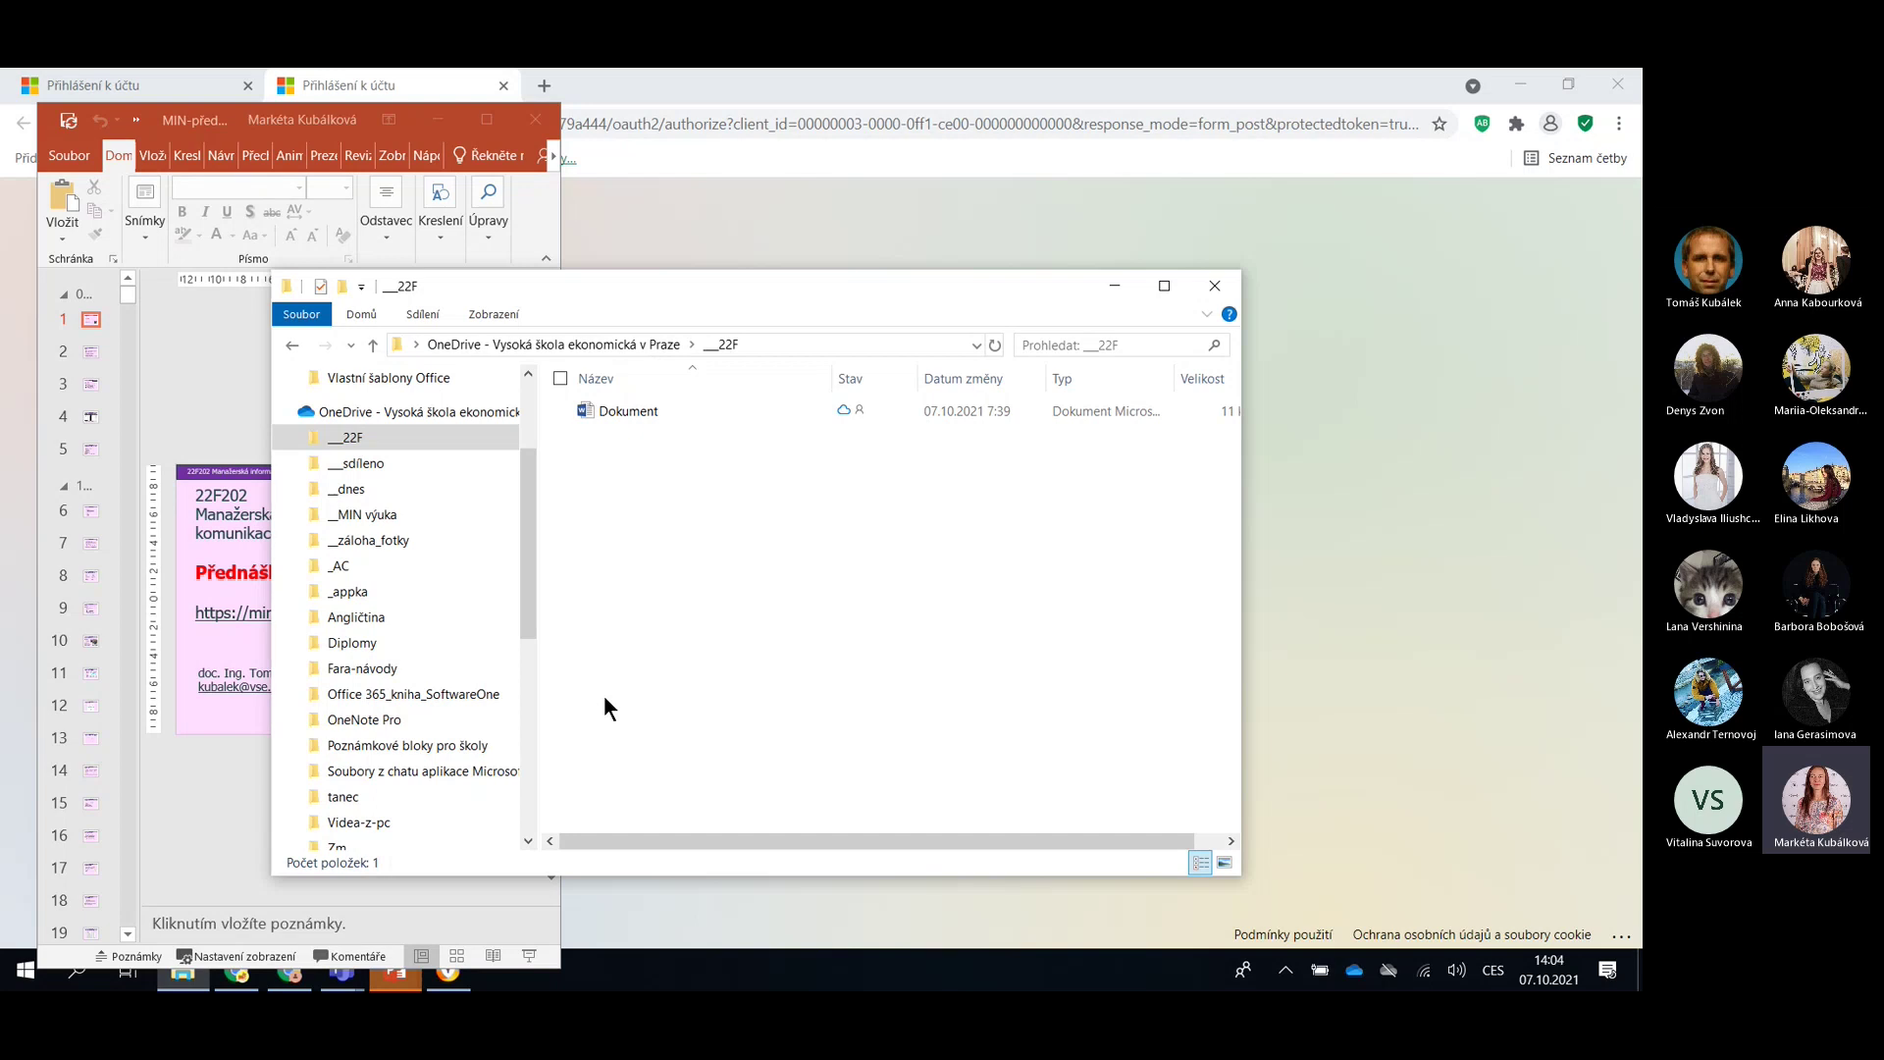
# Review the backup, general and account settings of the desktop OneDrive client and open its storage management online
pyautogui.click(1355, 972)
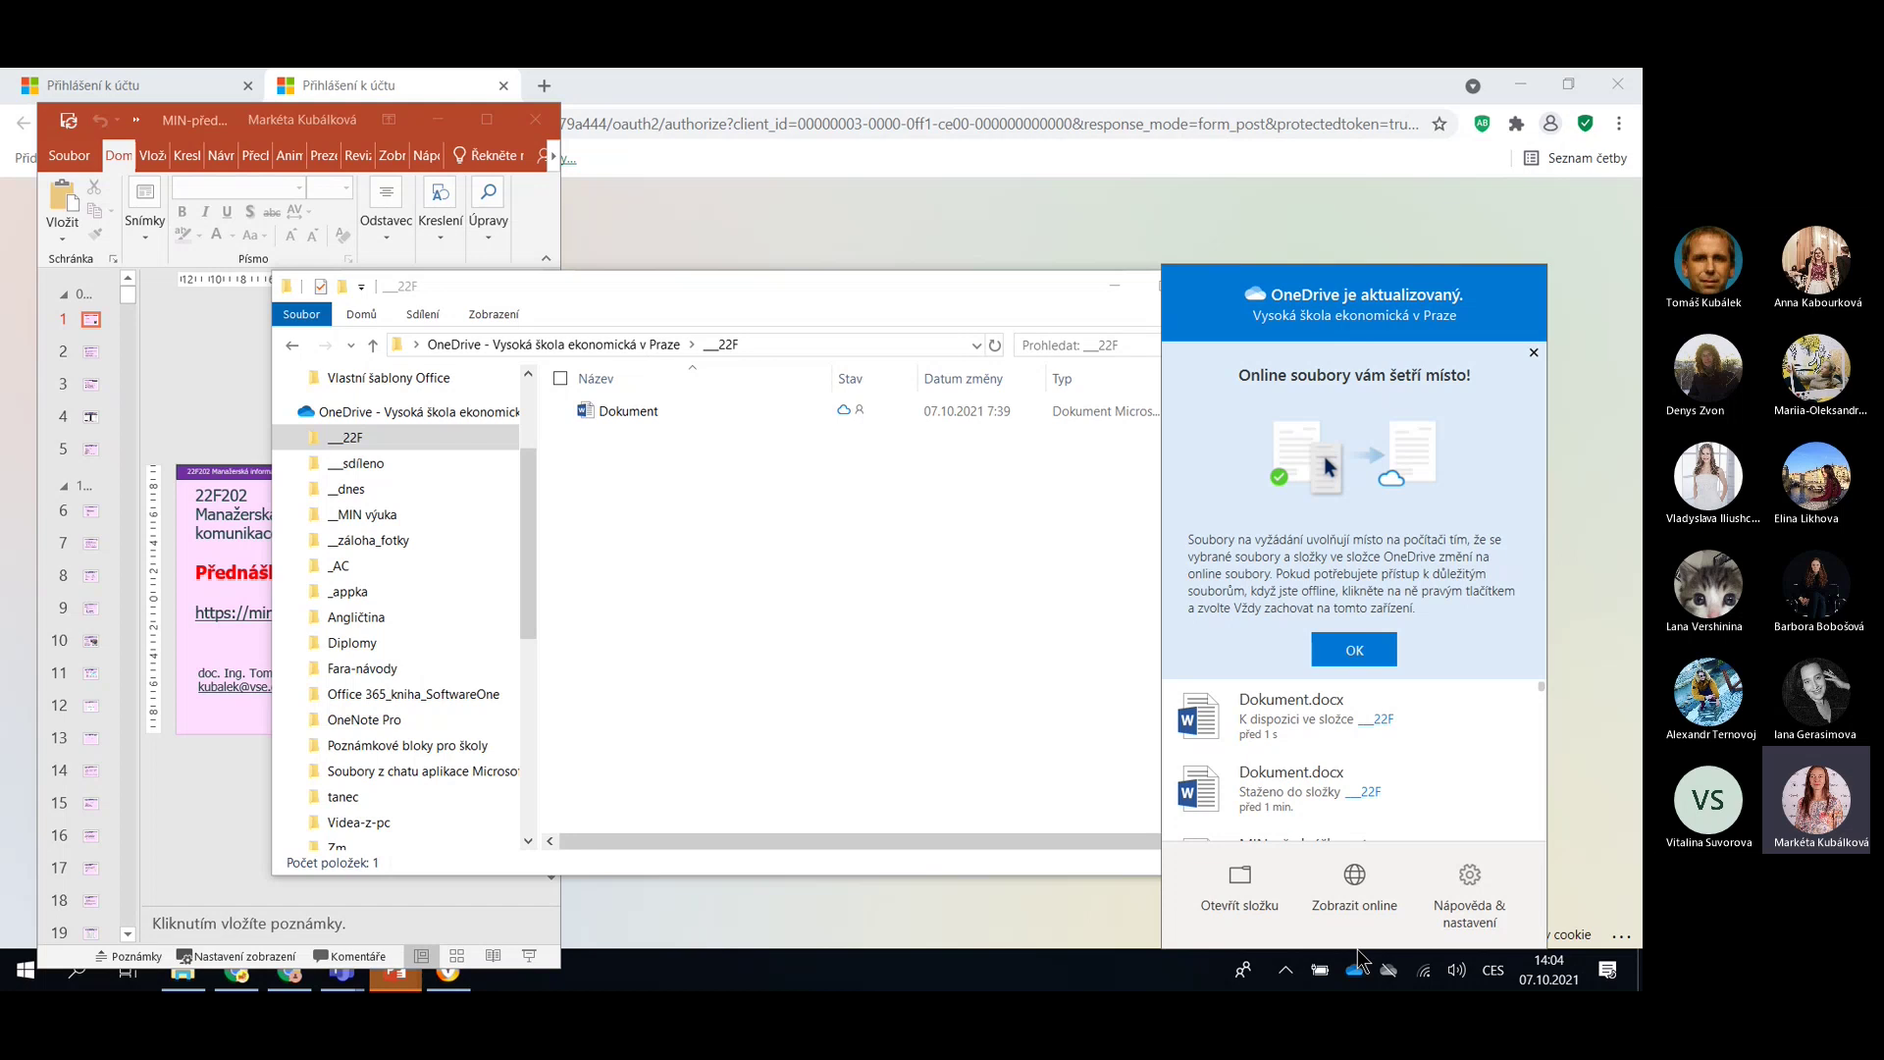
pyautogui.click(1468, 889)
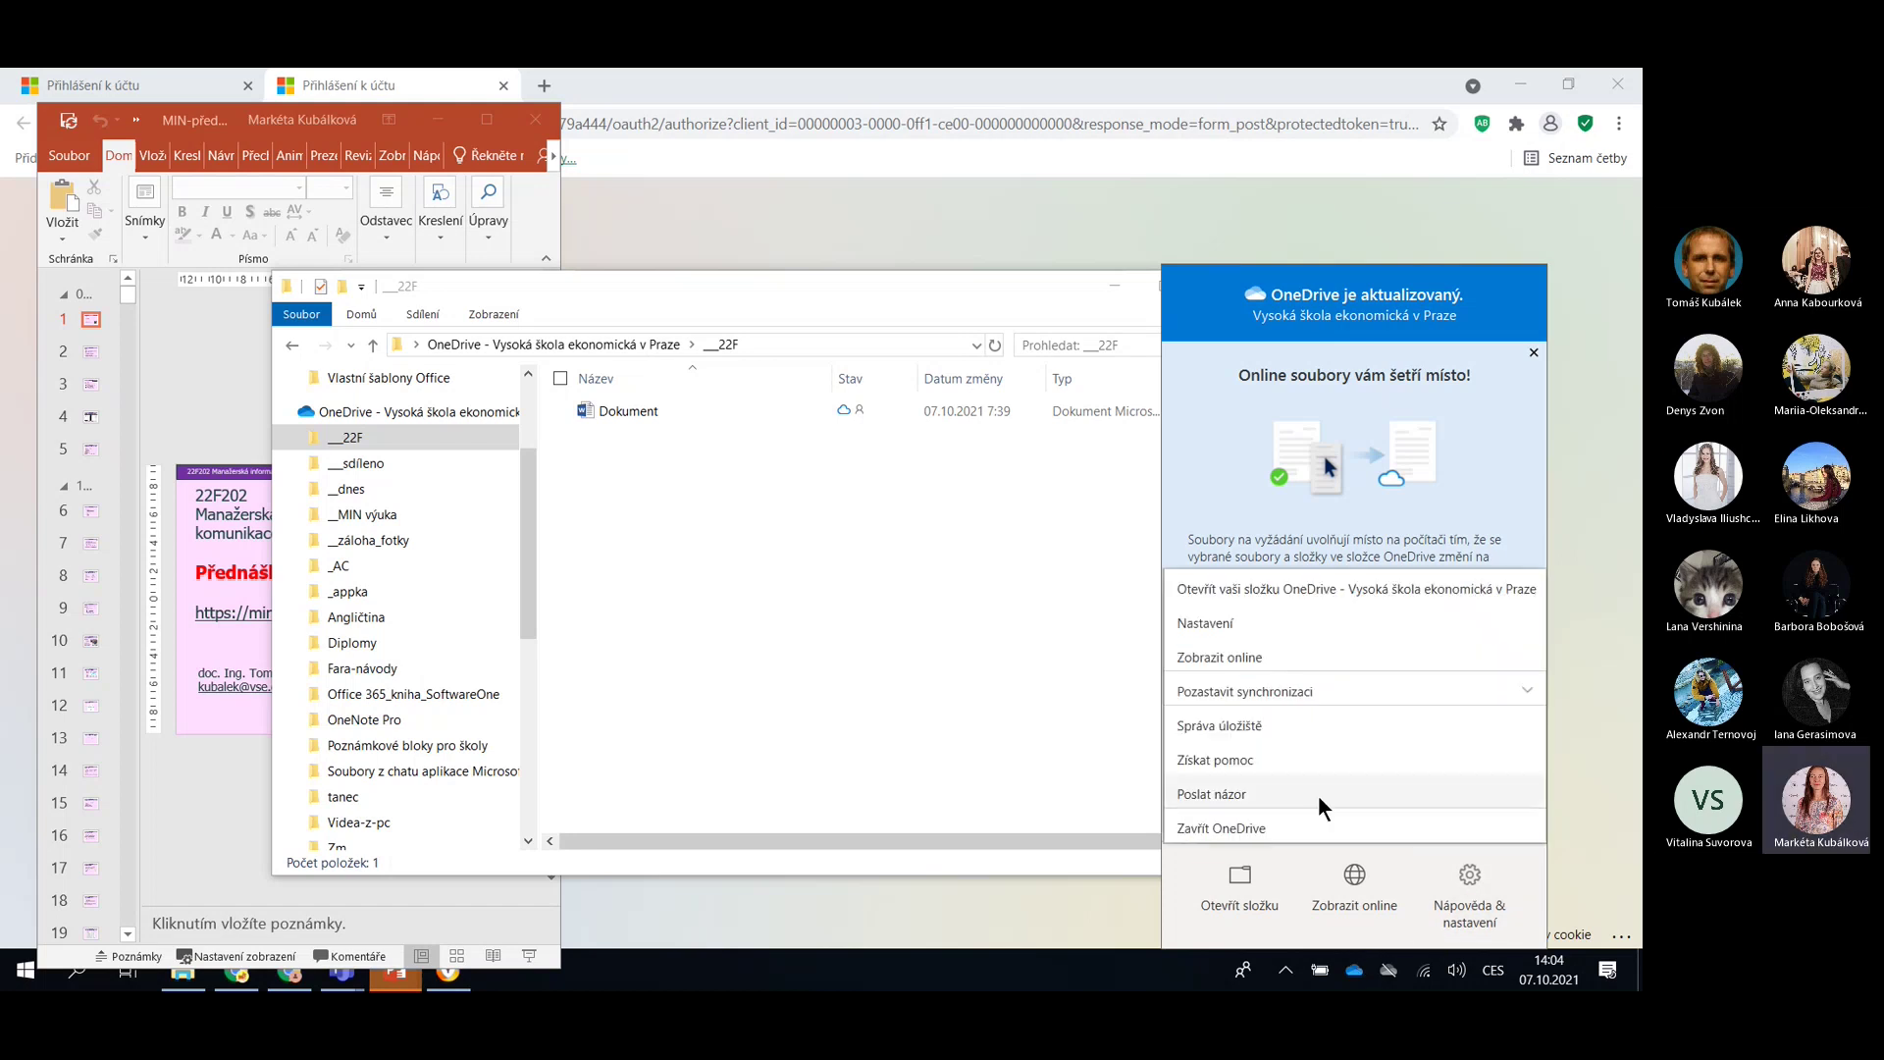
pyautogui.click(1245, 620)
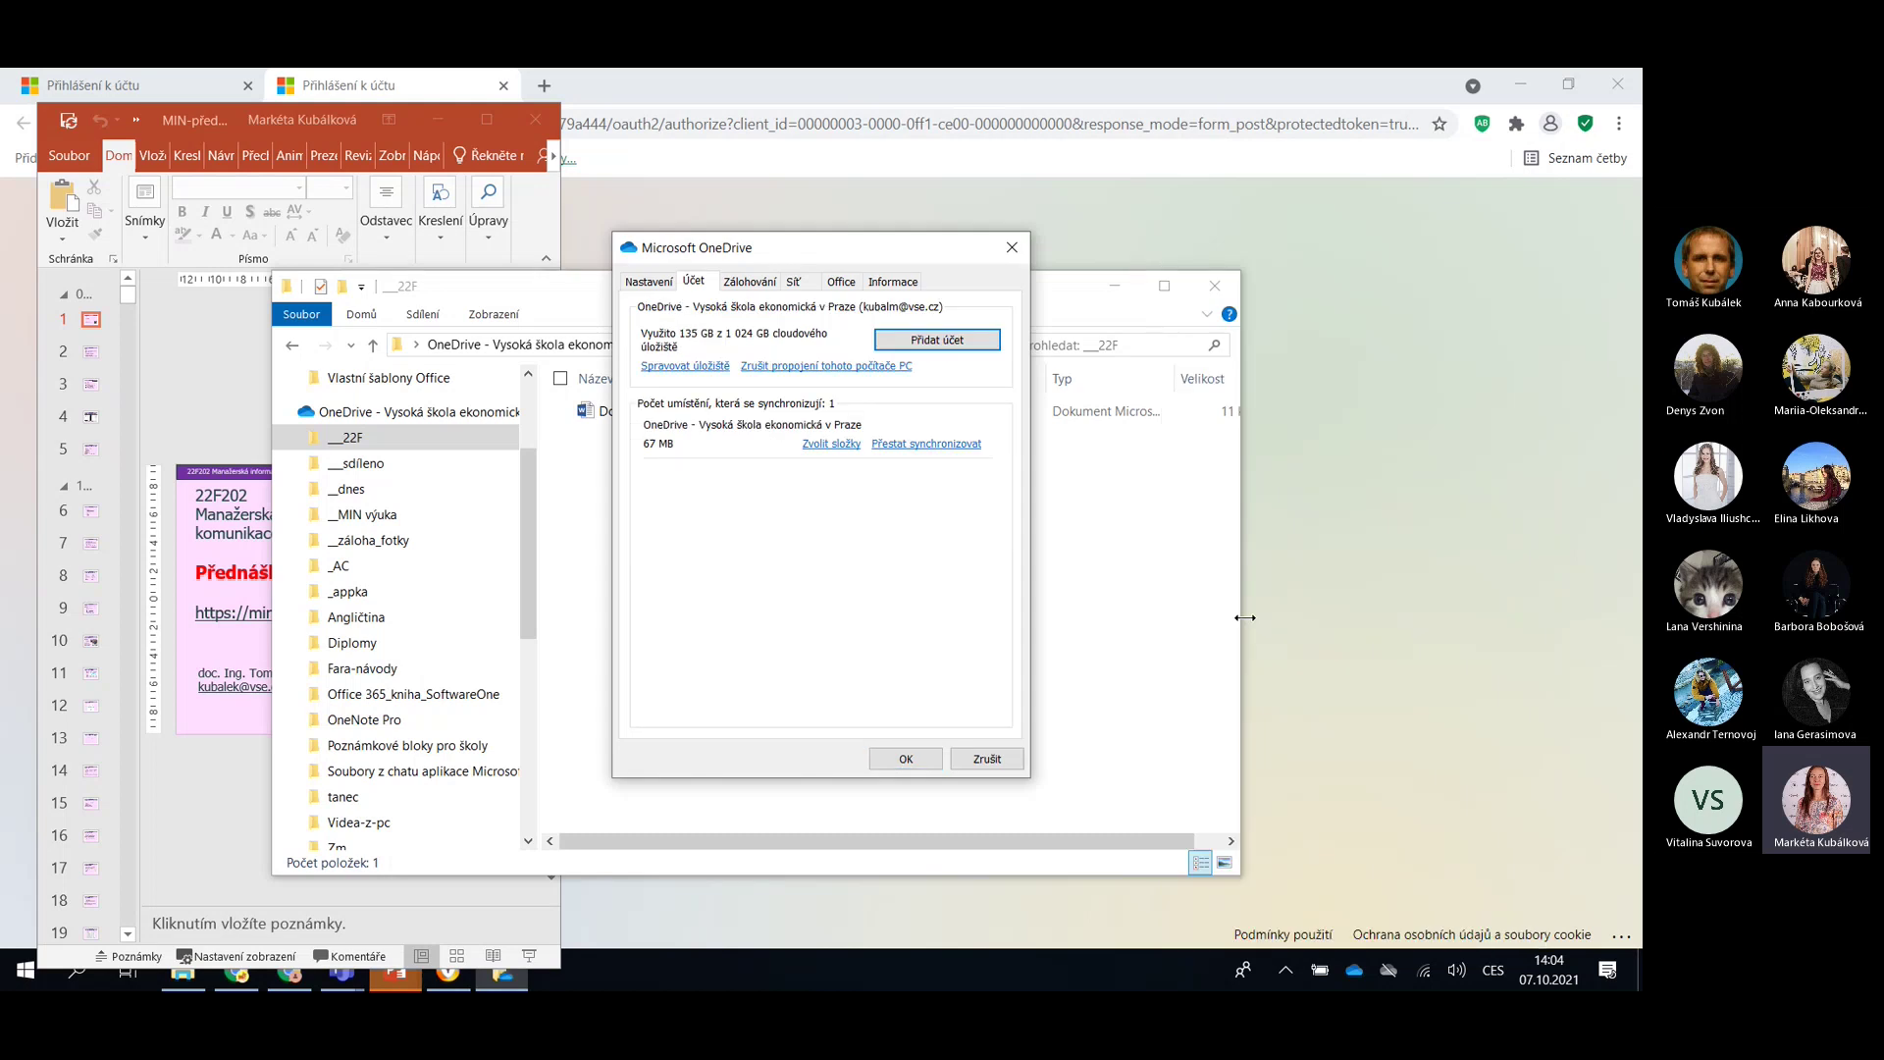
pyautogui.click(752, 280)
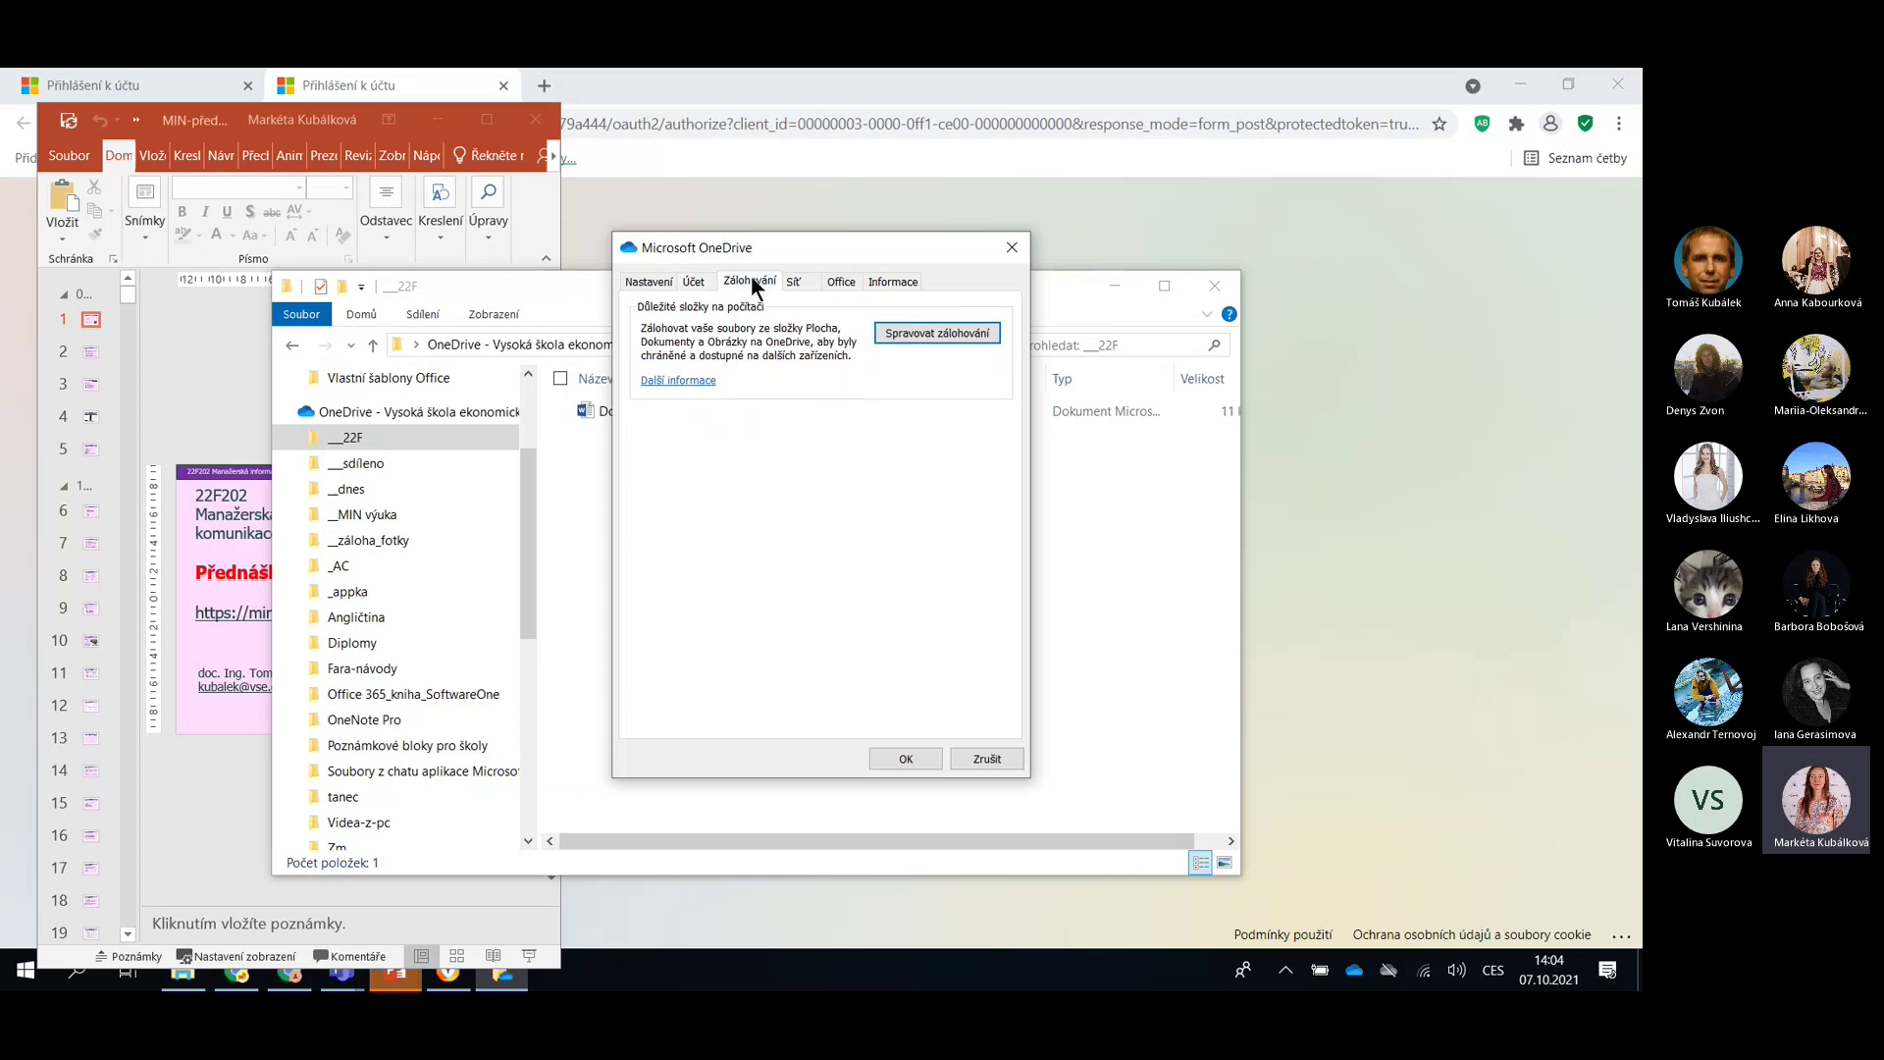
pyautogui.click(666, 281)
pyautogui.click(692, 283)
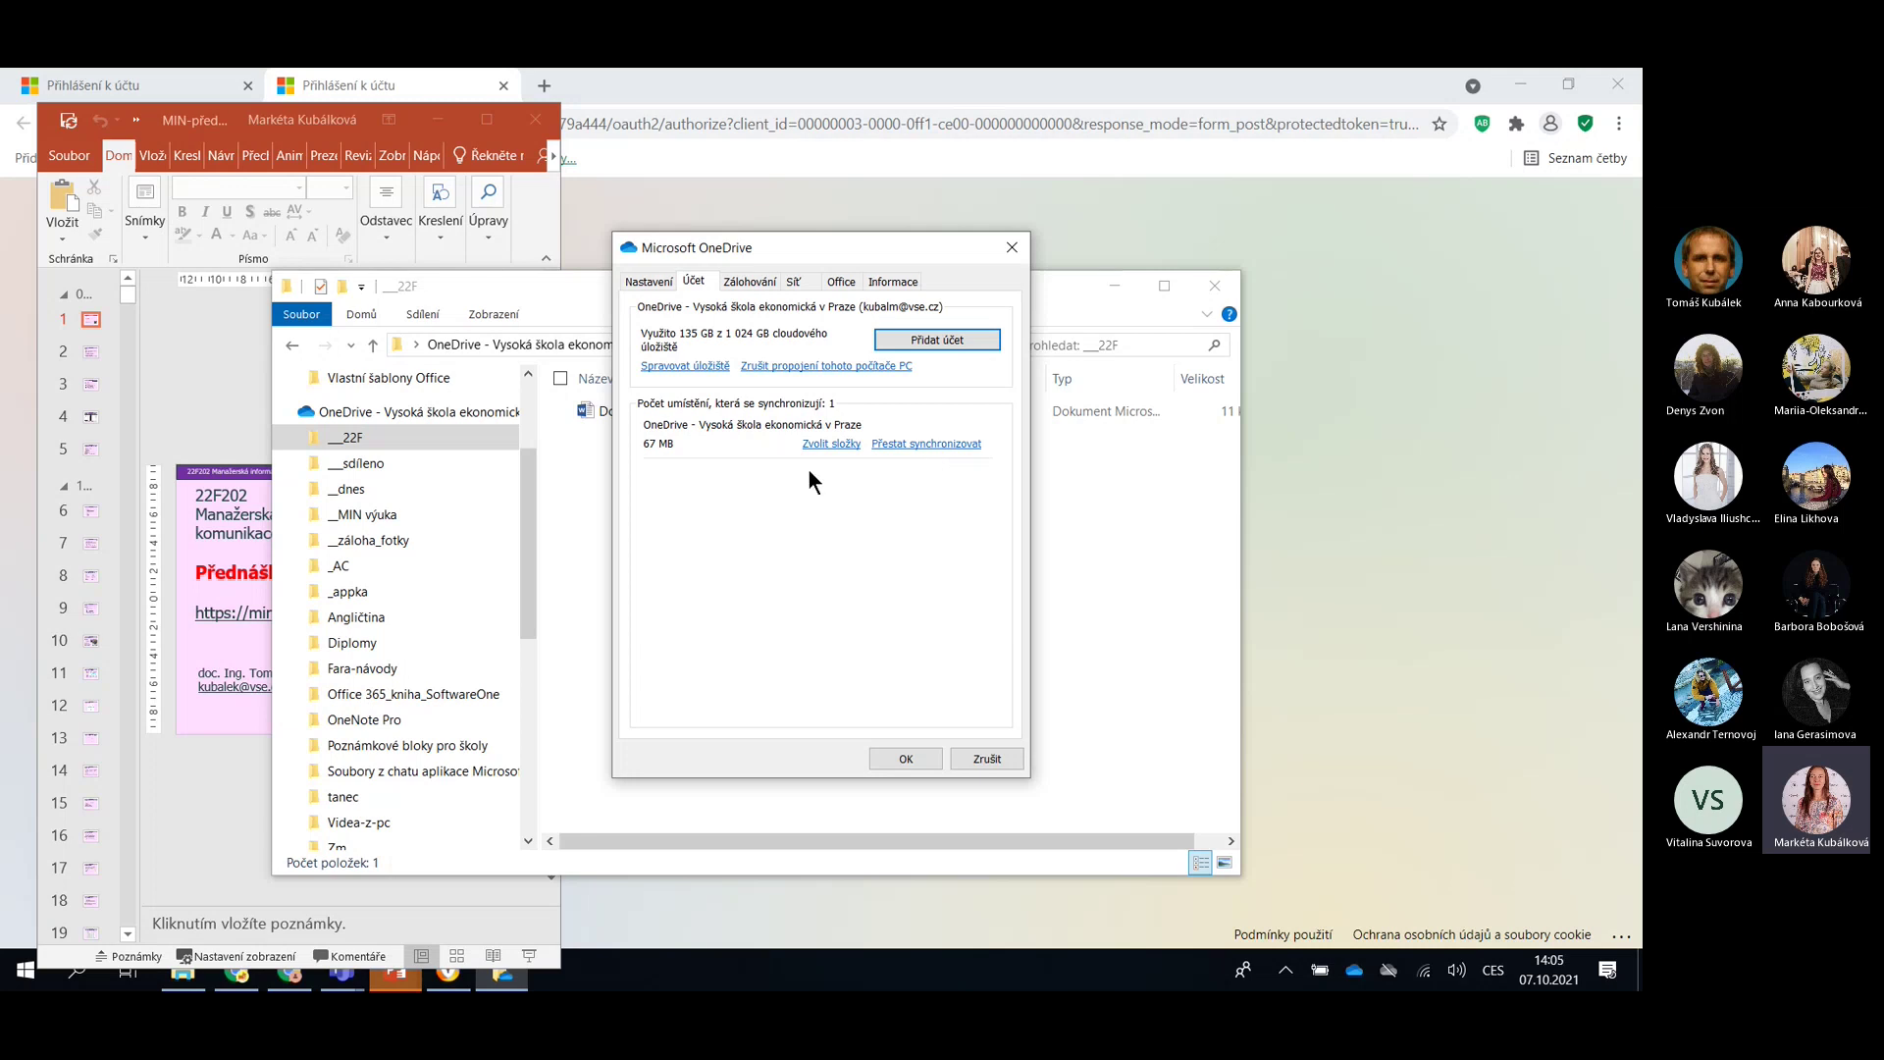
pyautogui.click(684, 367)
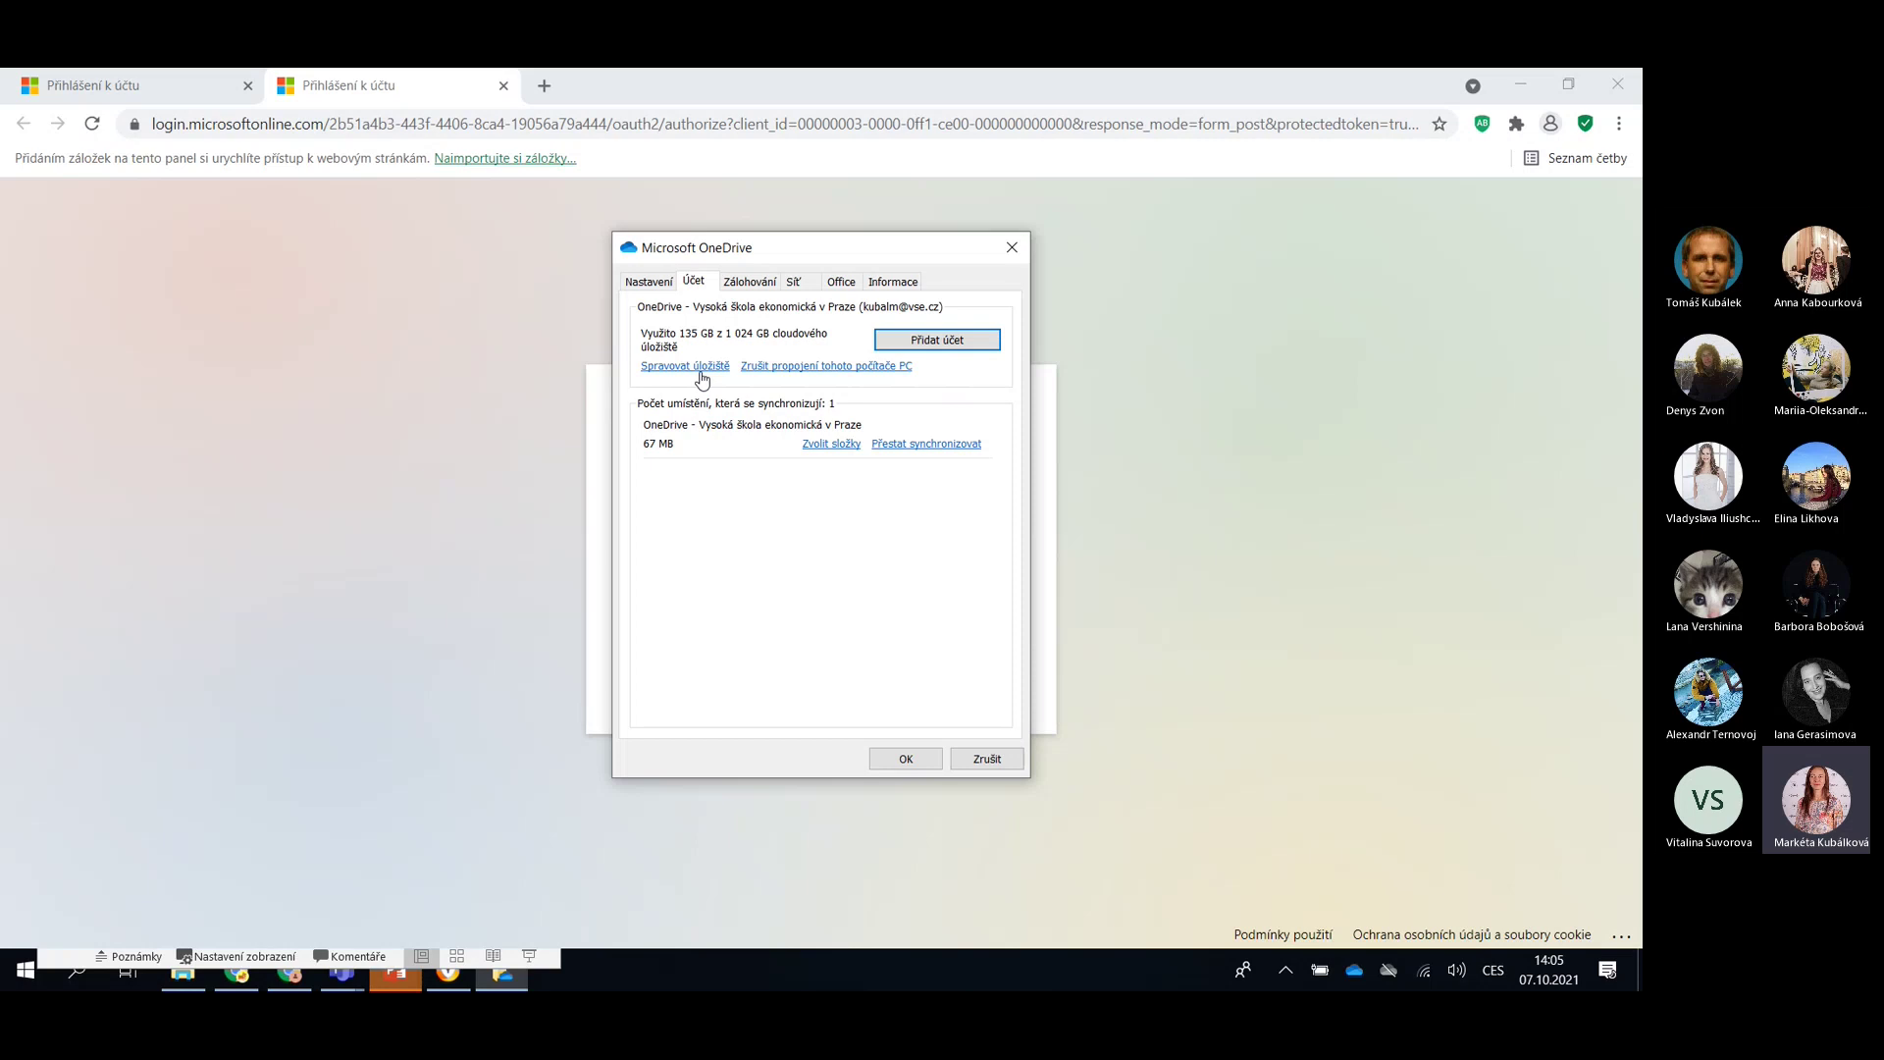
# Examine the client's folder backup options without starting a backup, review the general settings and close the settings dialog
pyautogui.click(756, 281)
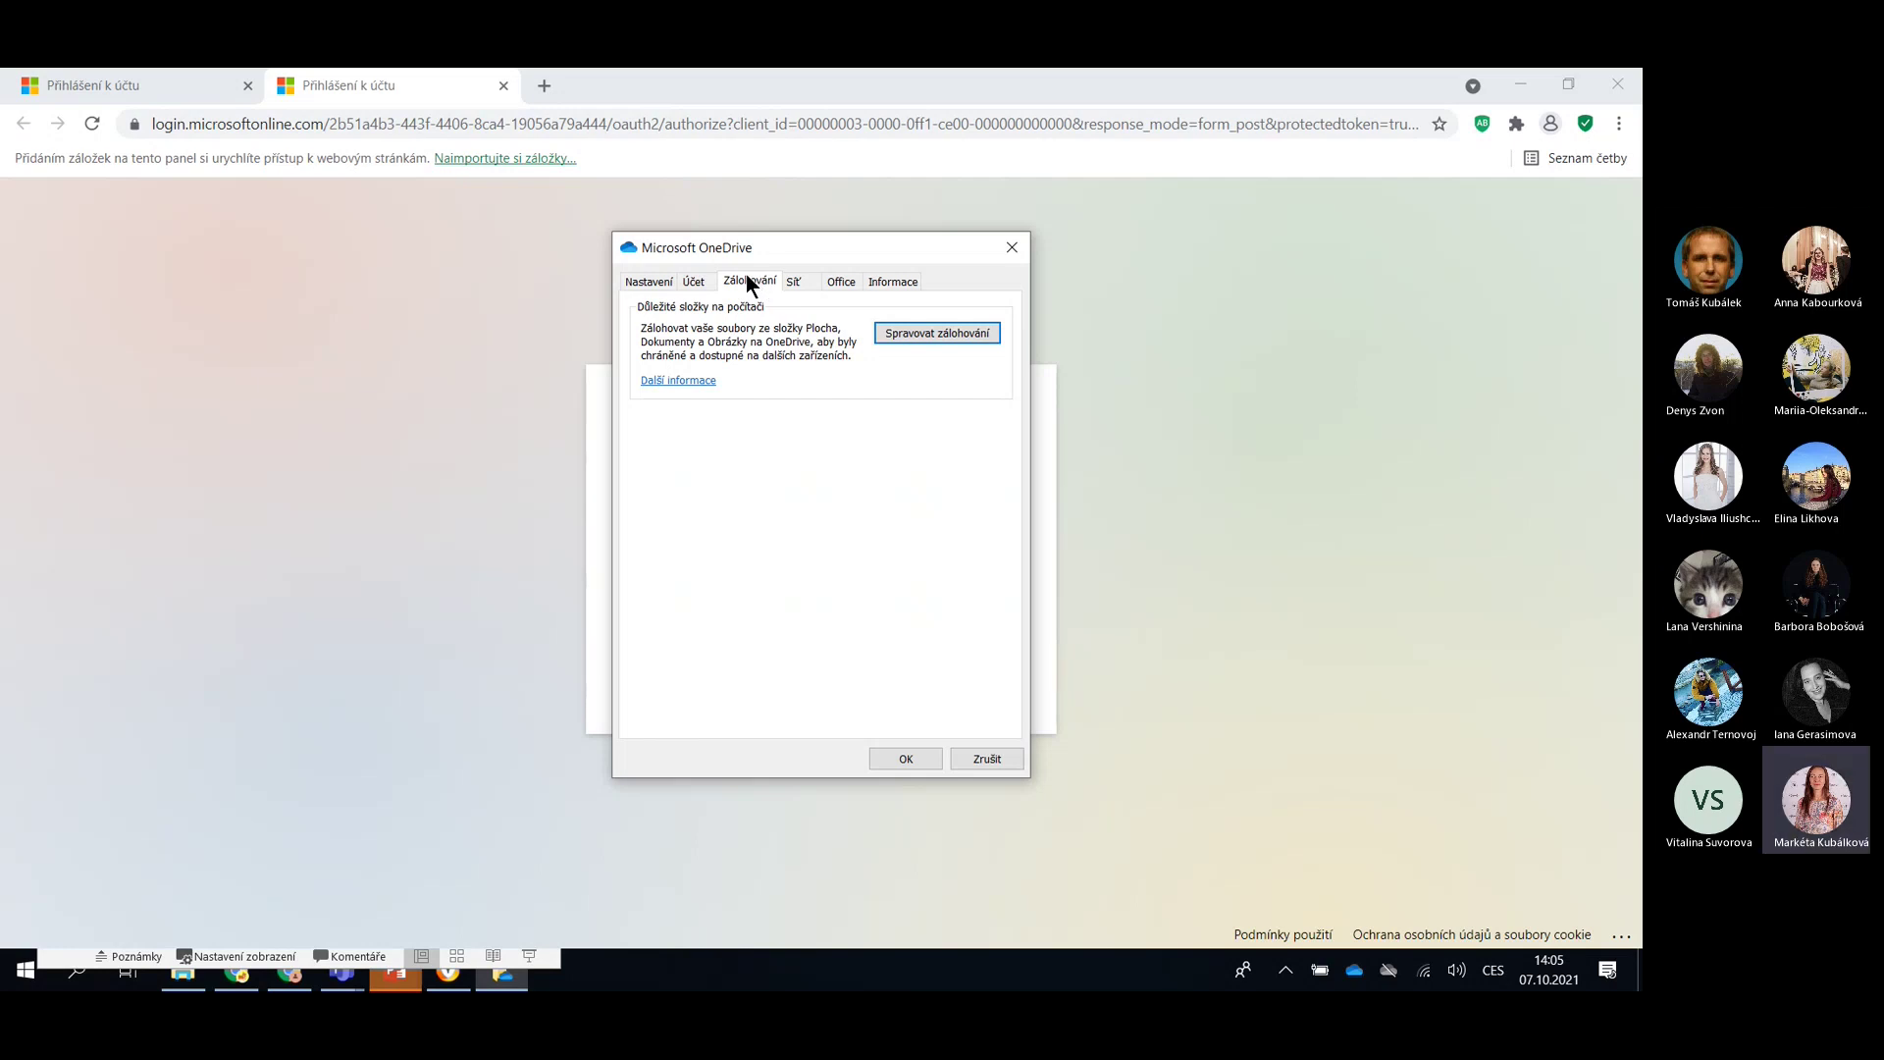
pyautogui.click(954, 330)
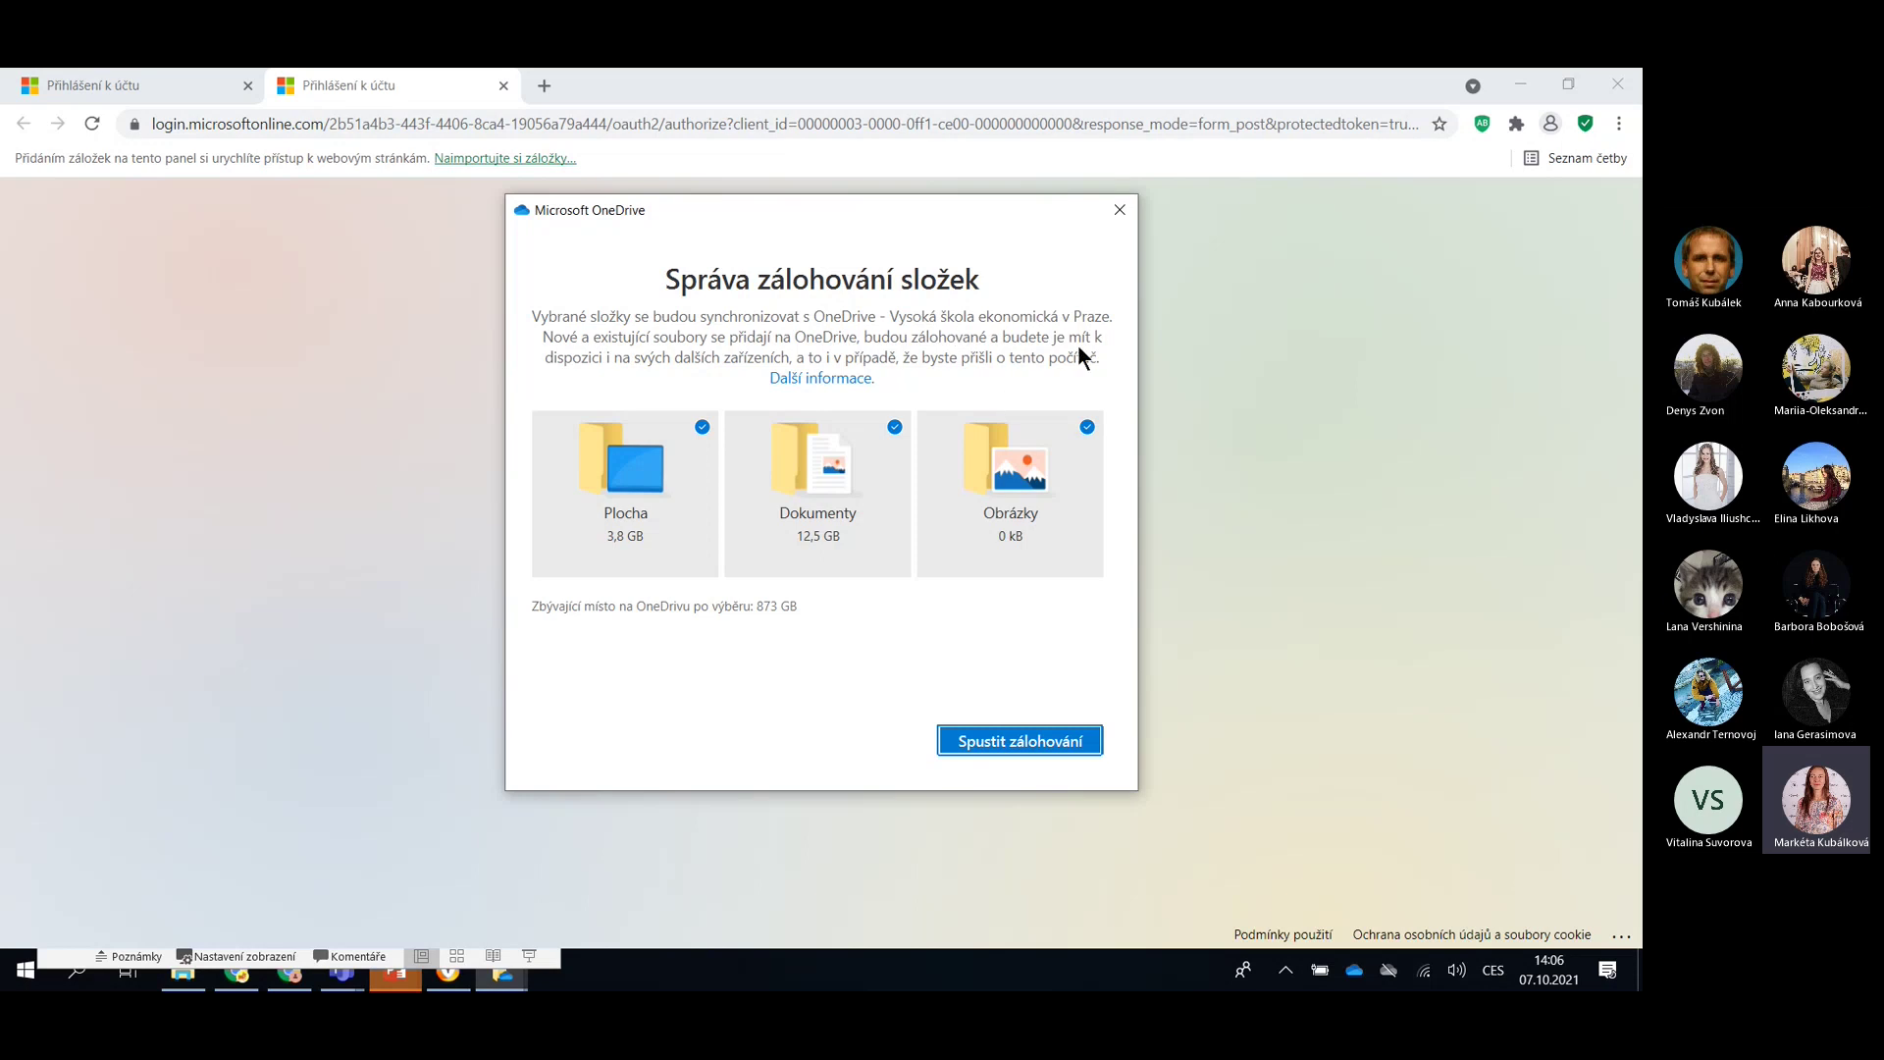
pyautogui.click(1119, 209)
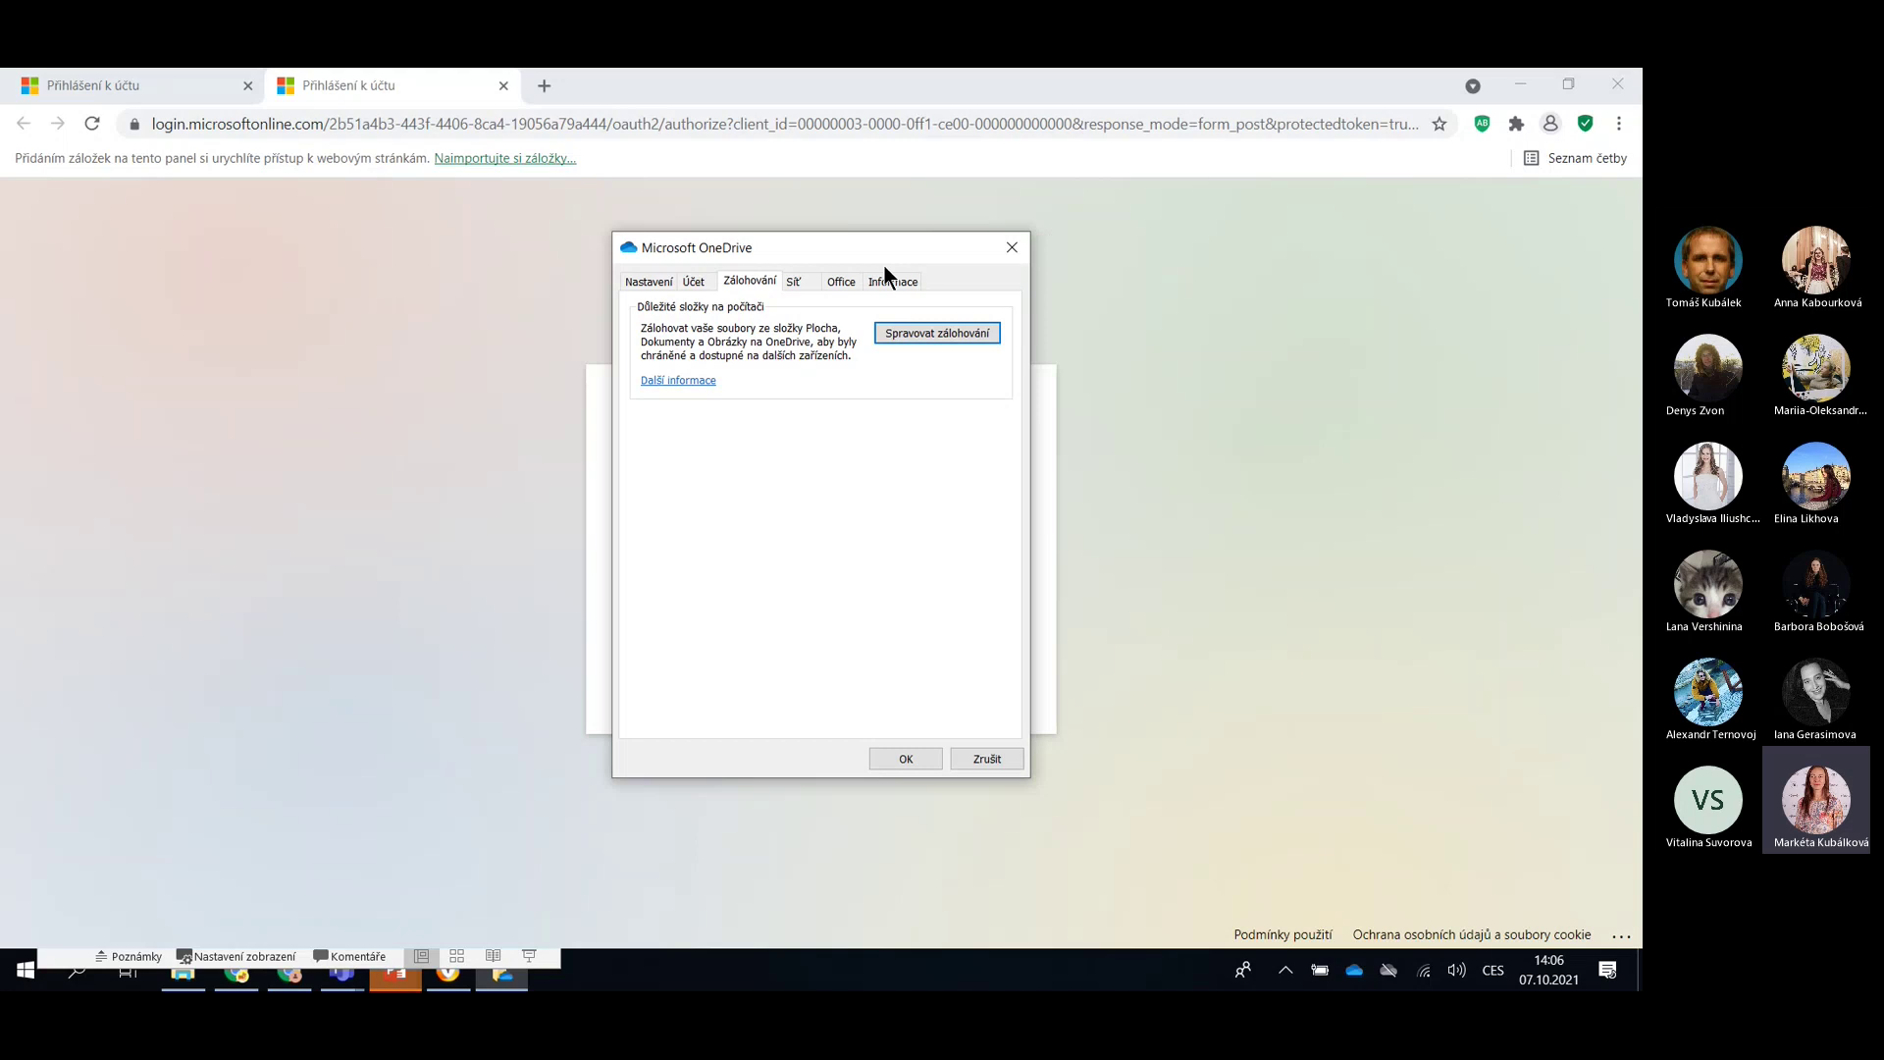
pyautogui.click(640, 281)
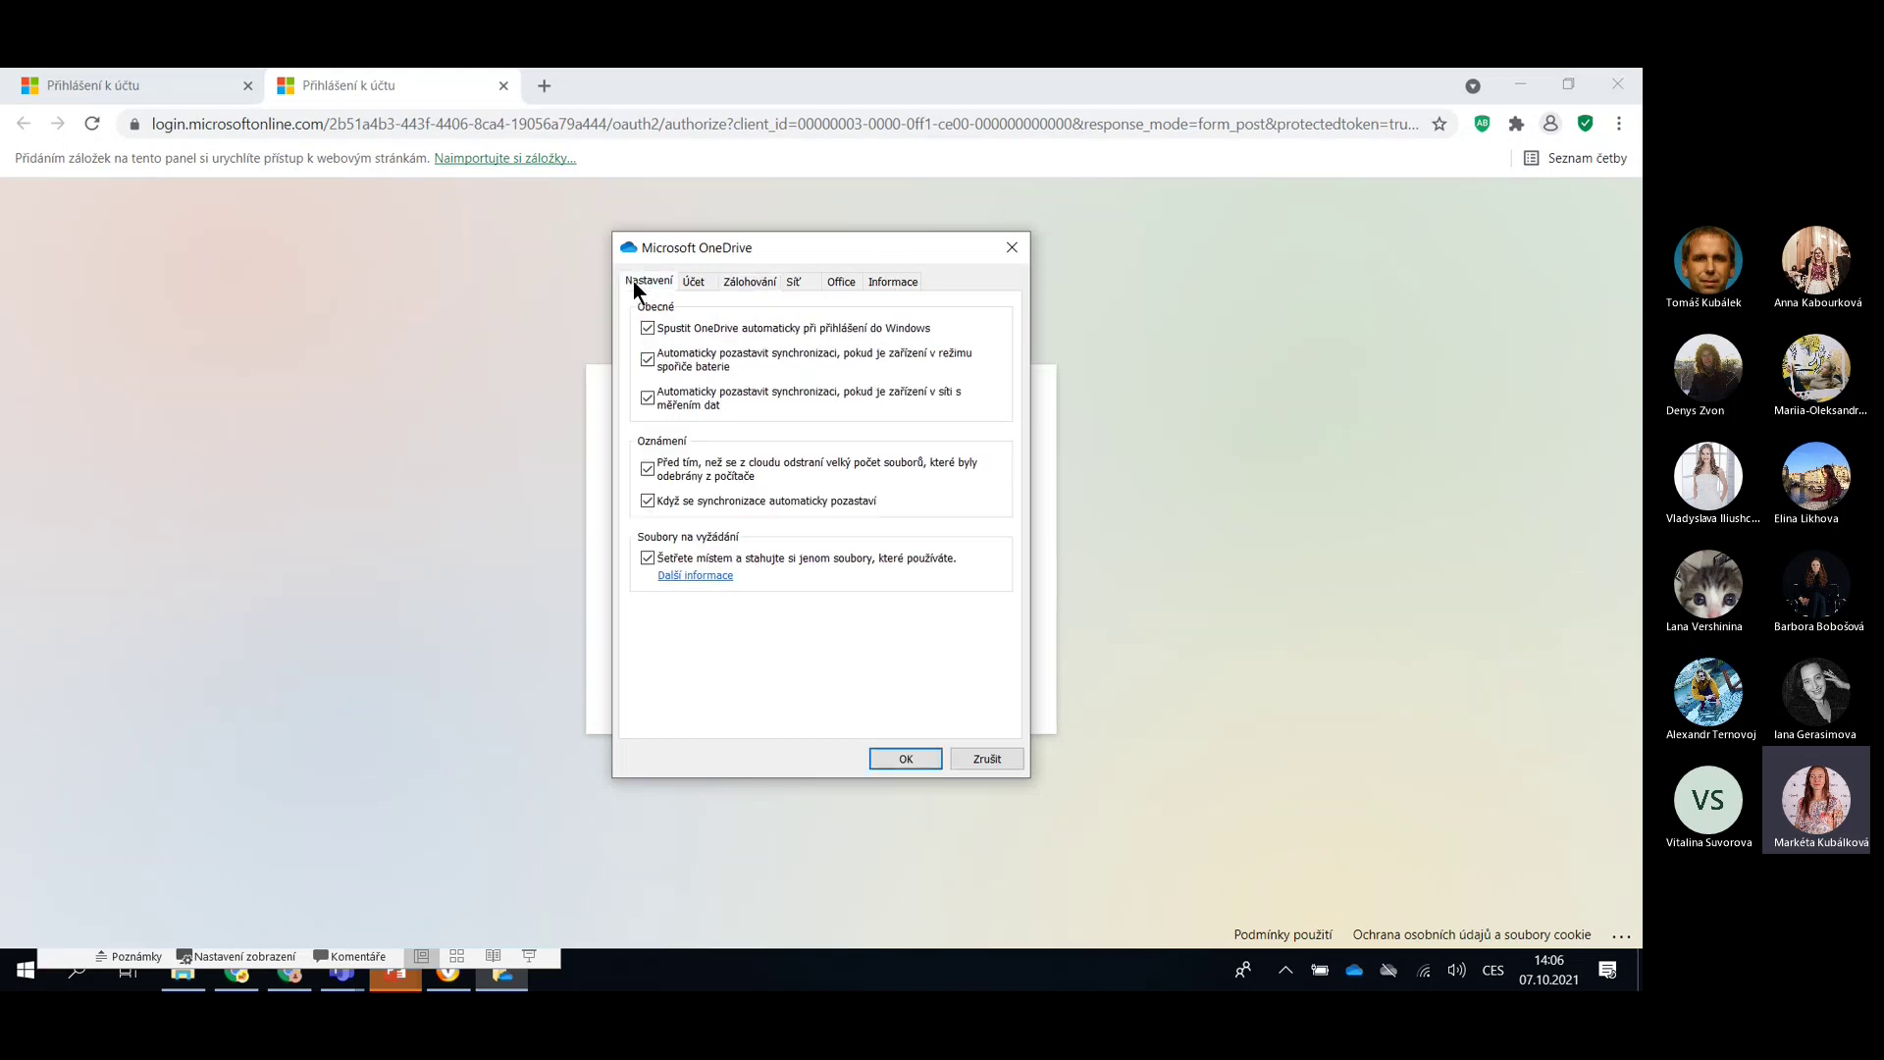
pyautogui.click(1015, 247)
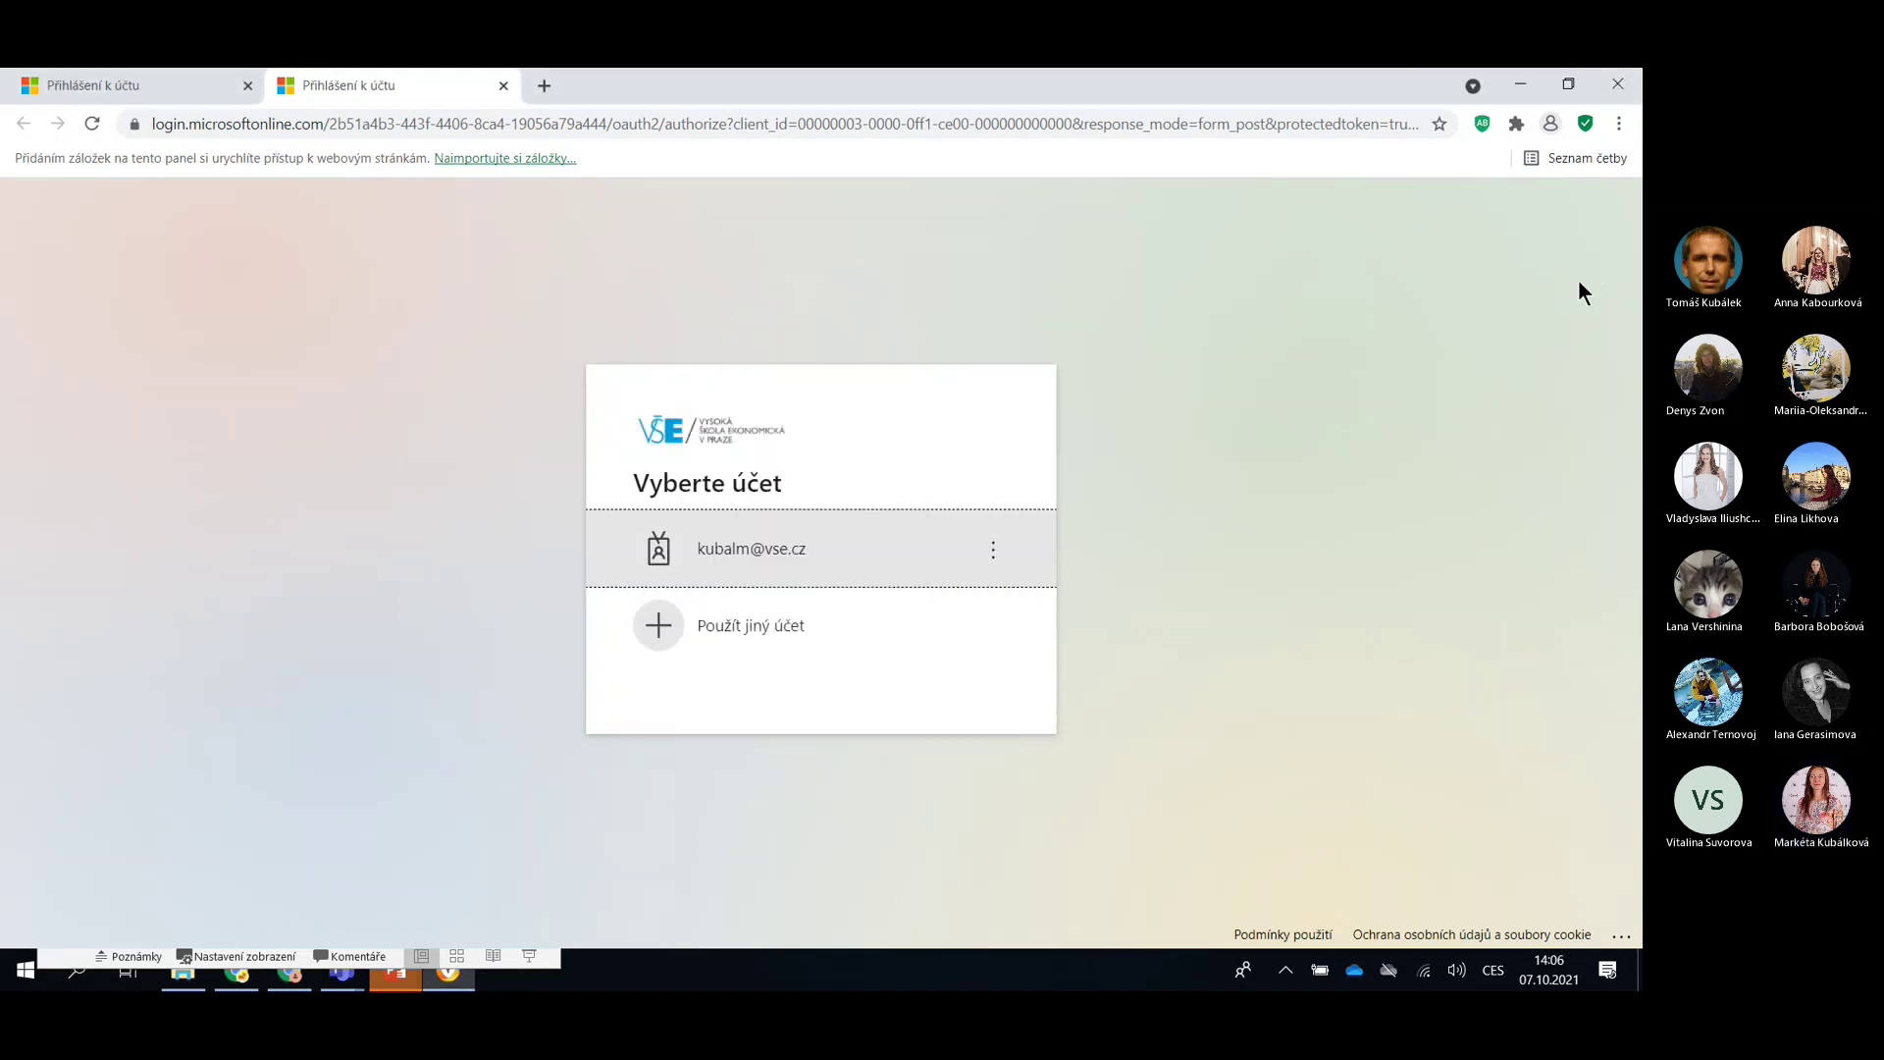
# Switch to the MIN-přednášky presentation opened from OneDrive and close it
pyautogui.hotkey('alt', 'Tab')
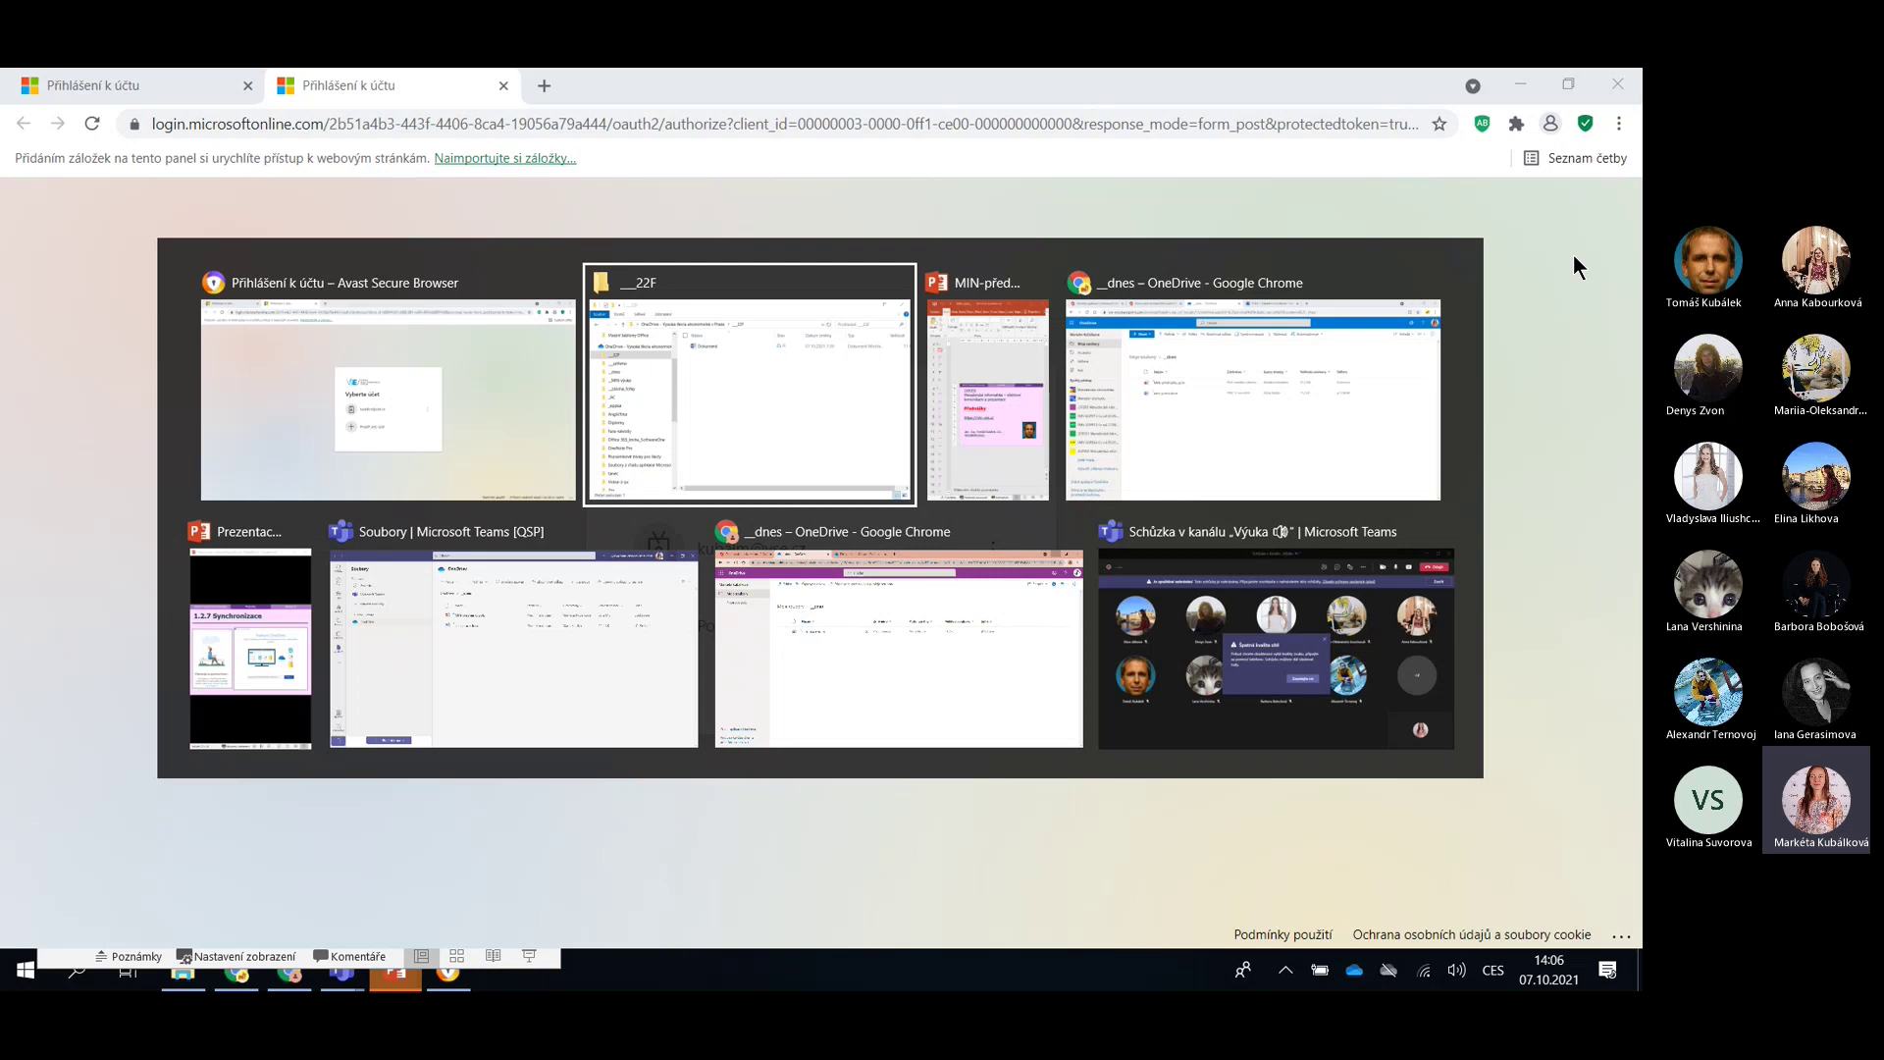
pyautogui.hotkey('alt', 'Tab')
pyautogui.hotkey('alt', 'Tab')
pyautogui.hotkey('alt', 'Tab')
pyautogui.hotkey('alt', 'Tab')
pyautogui.hotkey('alt', 'Tab')
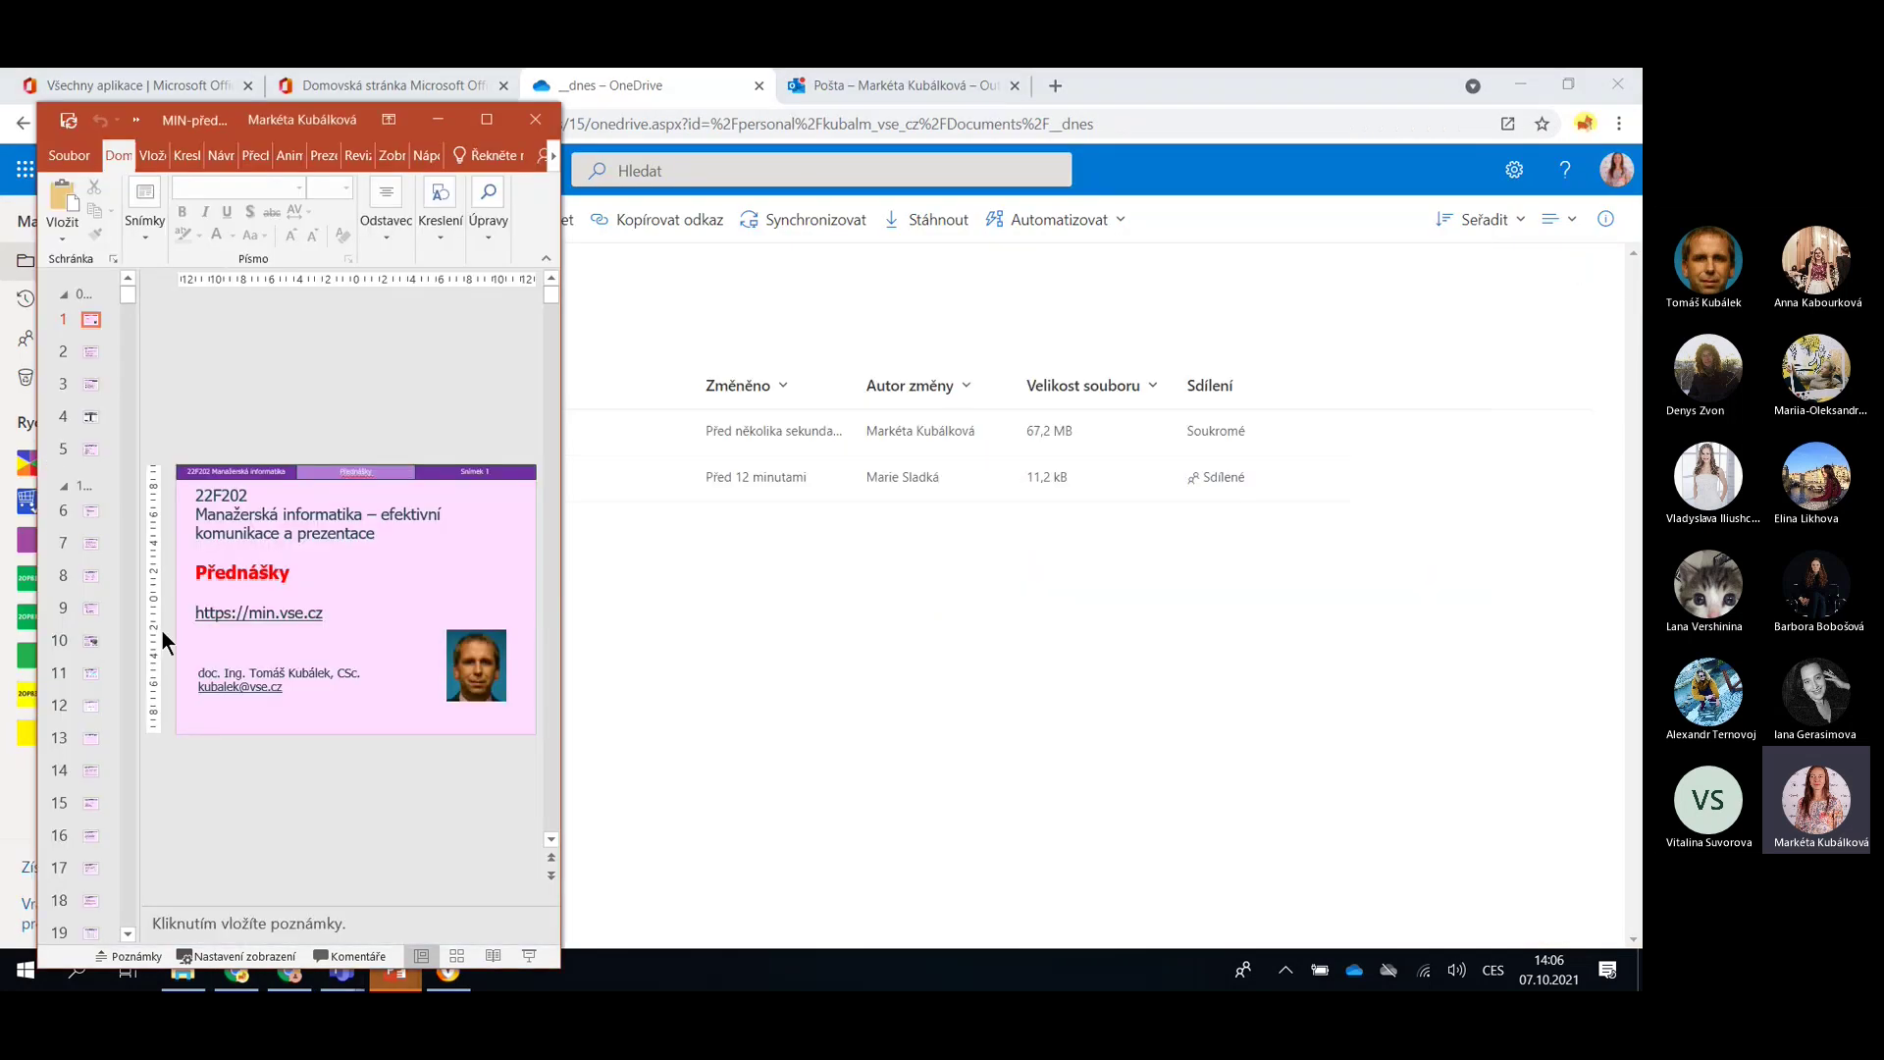
pyautogui.click(535, 122)
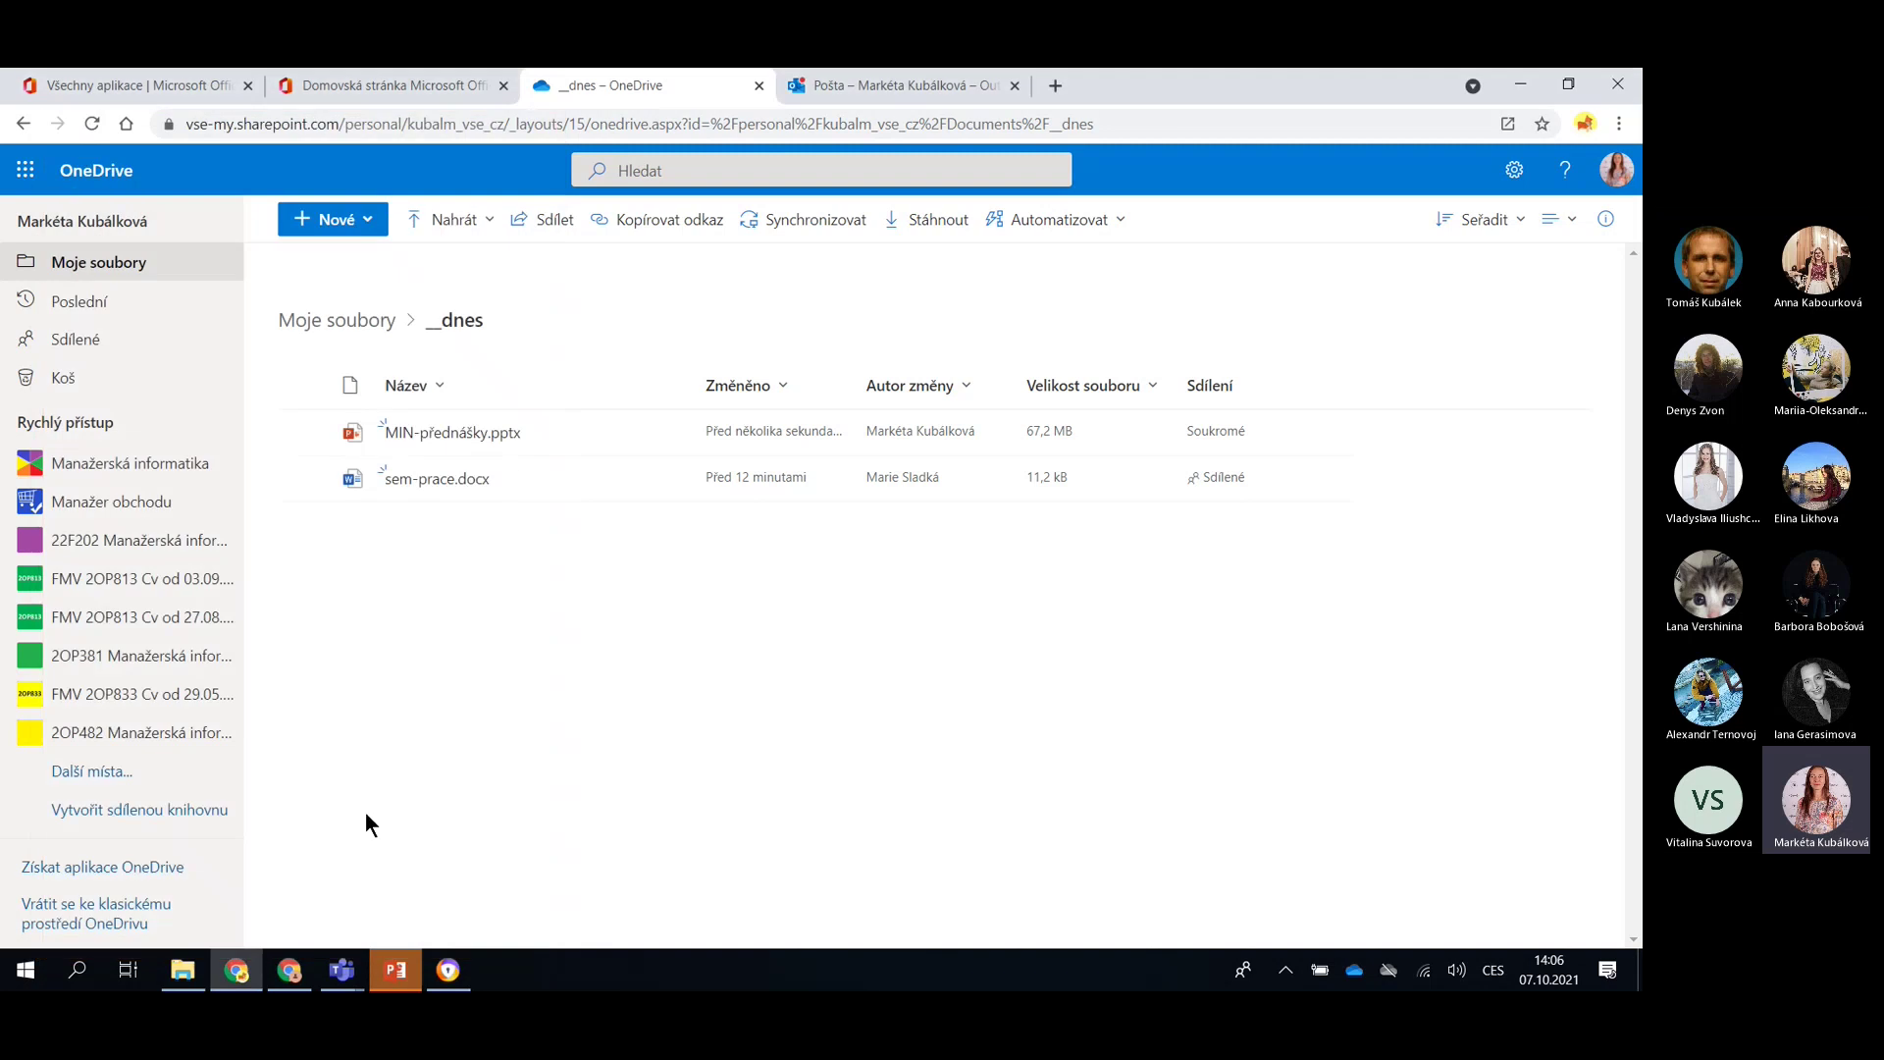
# Bring up the lecture slide show in PowerPoint and advance it to slide 26, Nastavení OneDrive
pyautogui.click(393, 972)
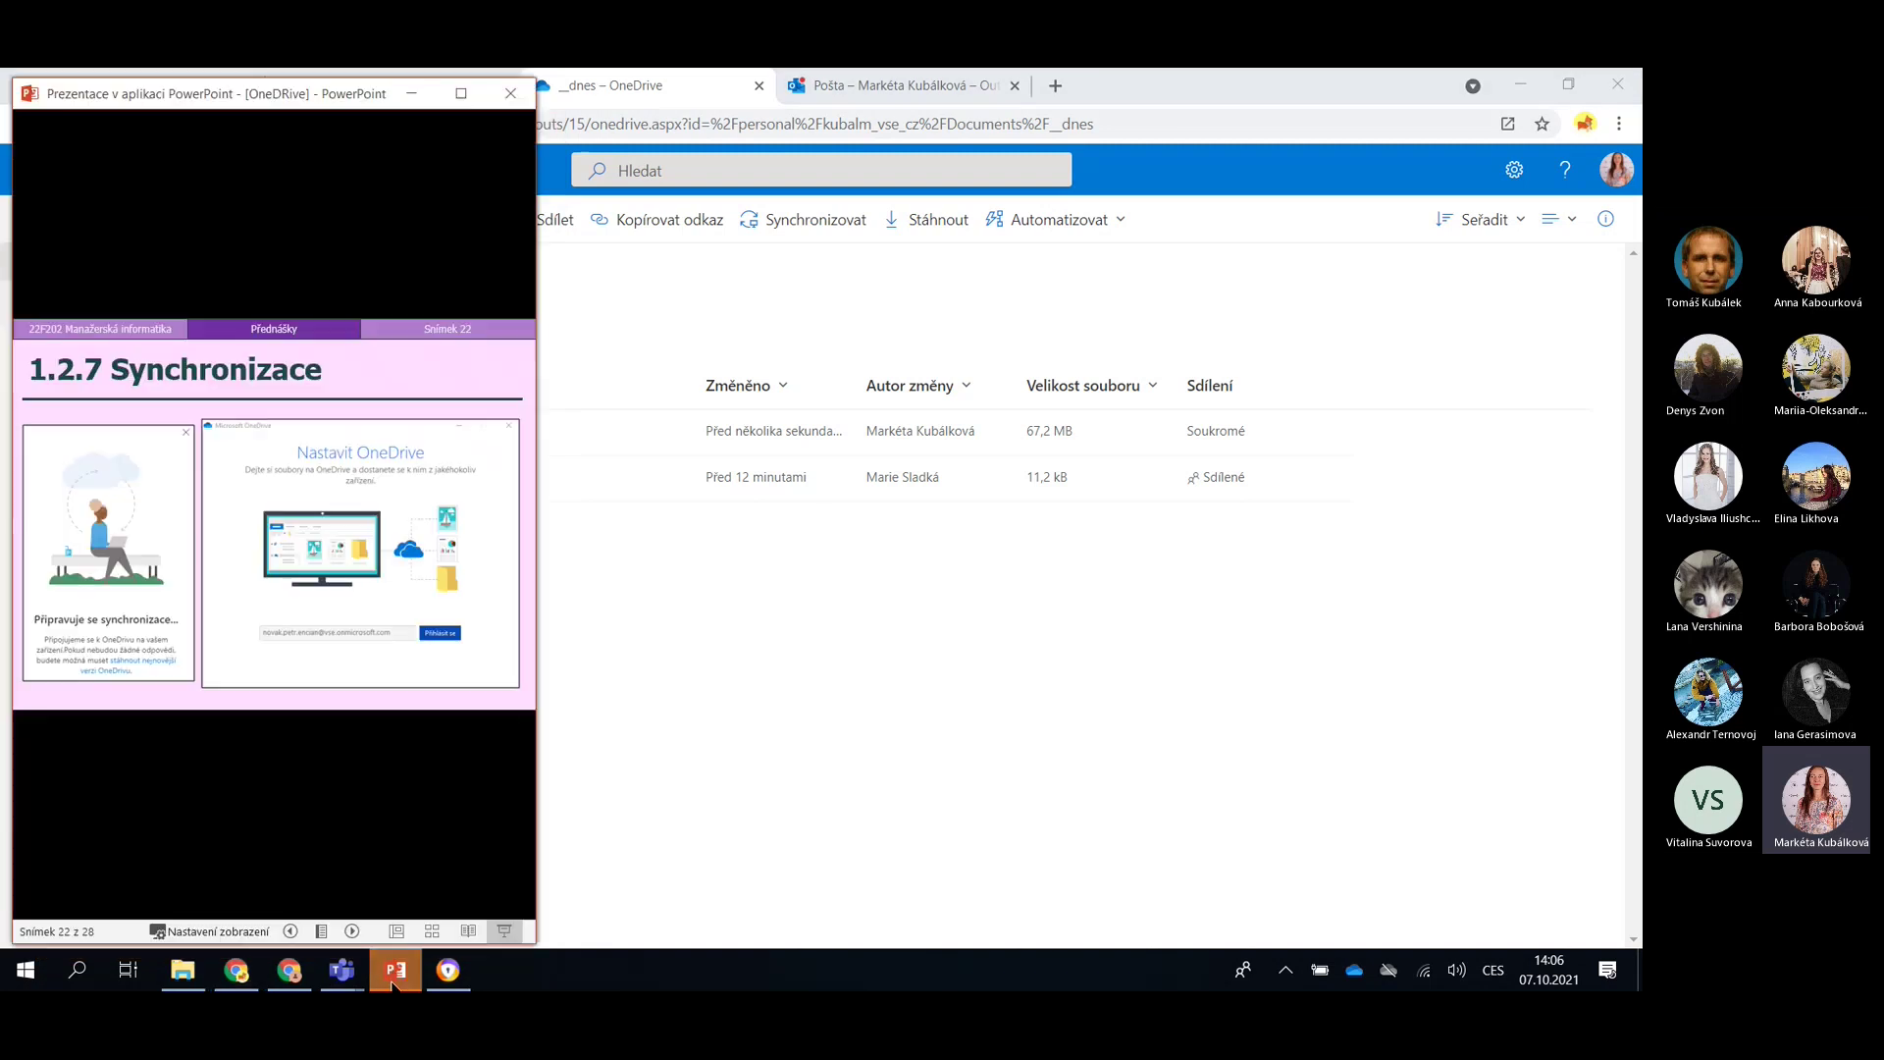
pyautogui.click(351, 932)
pyautogui.click(351, 932)
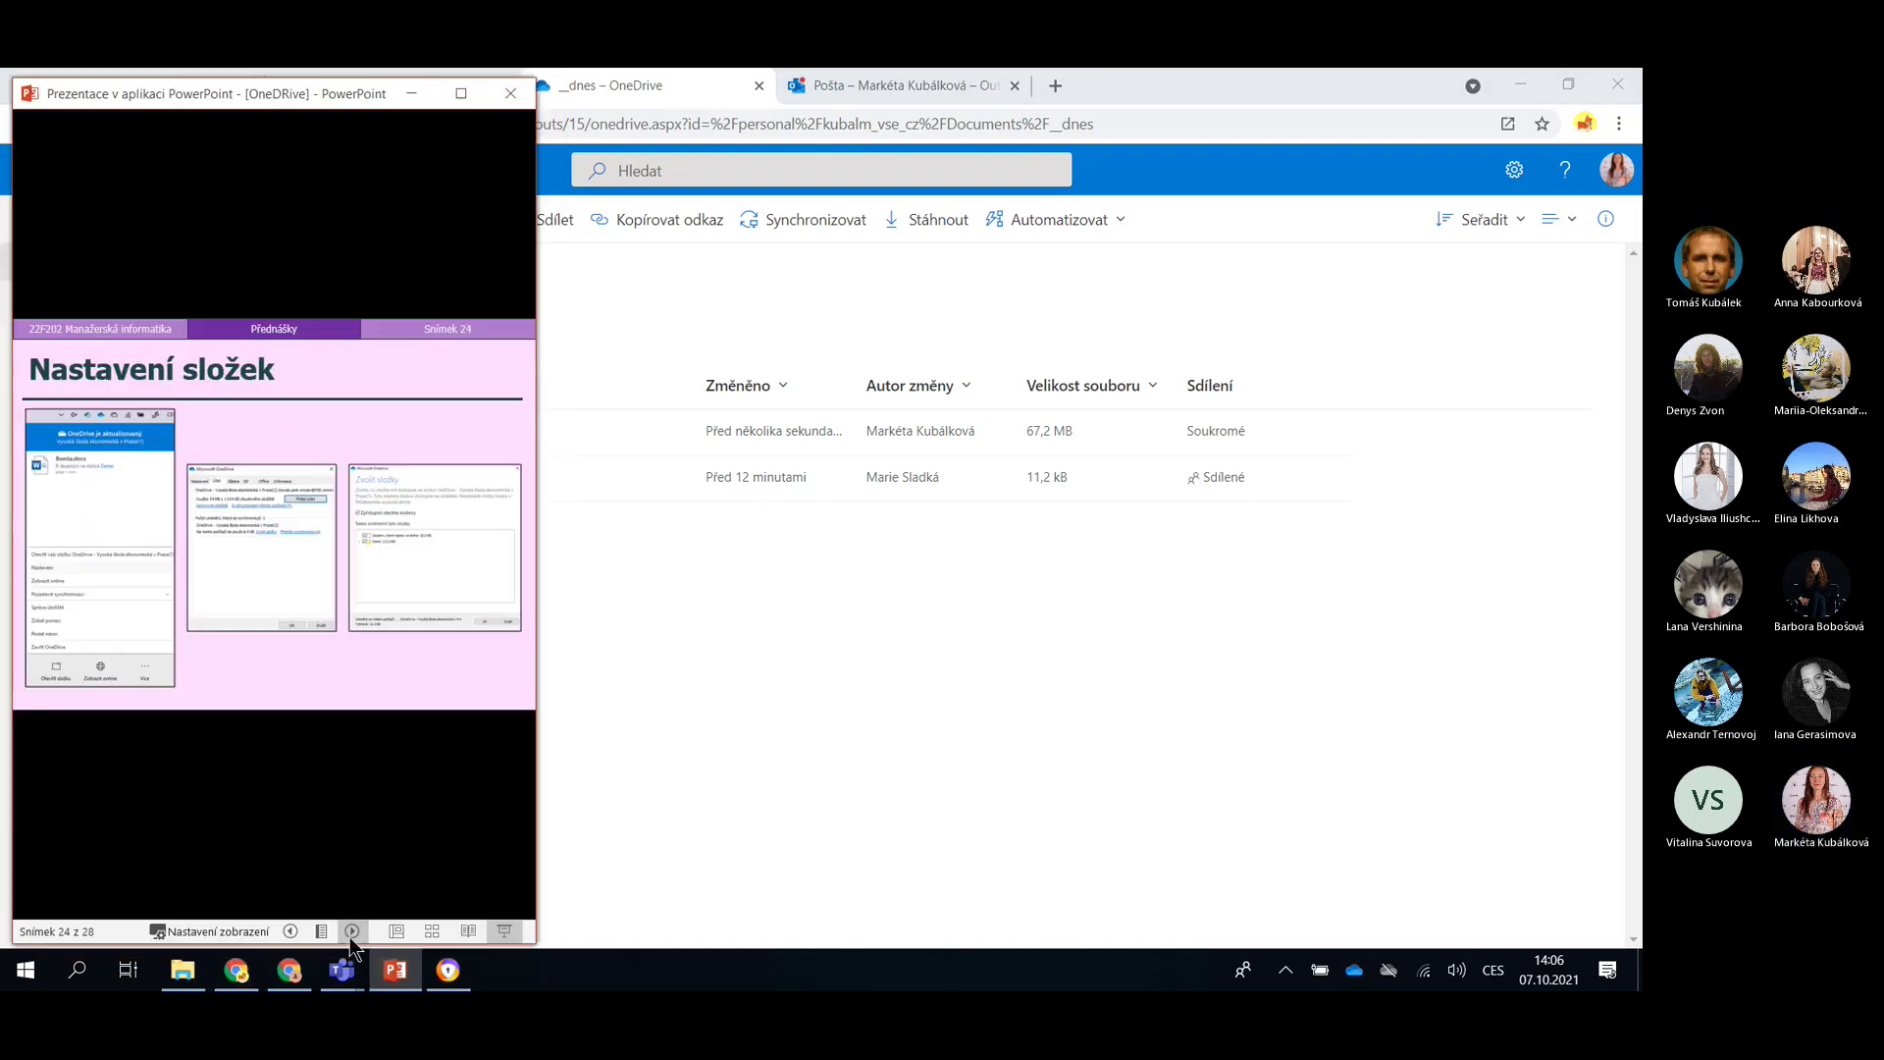
pyautogui.click(351, 932)
pyautogui.click(351, 932)
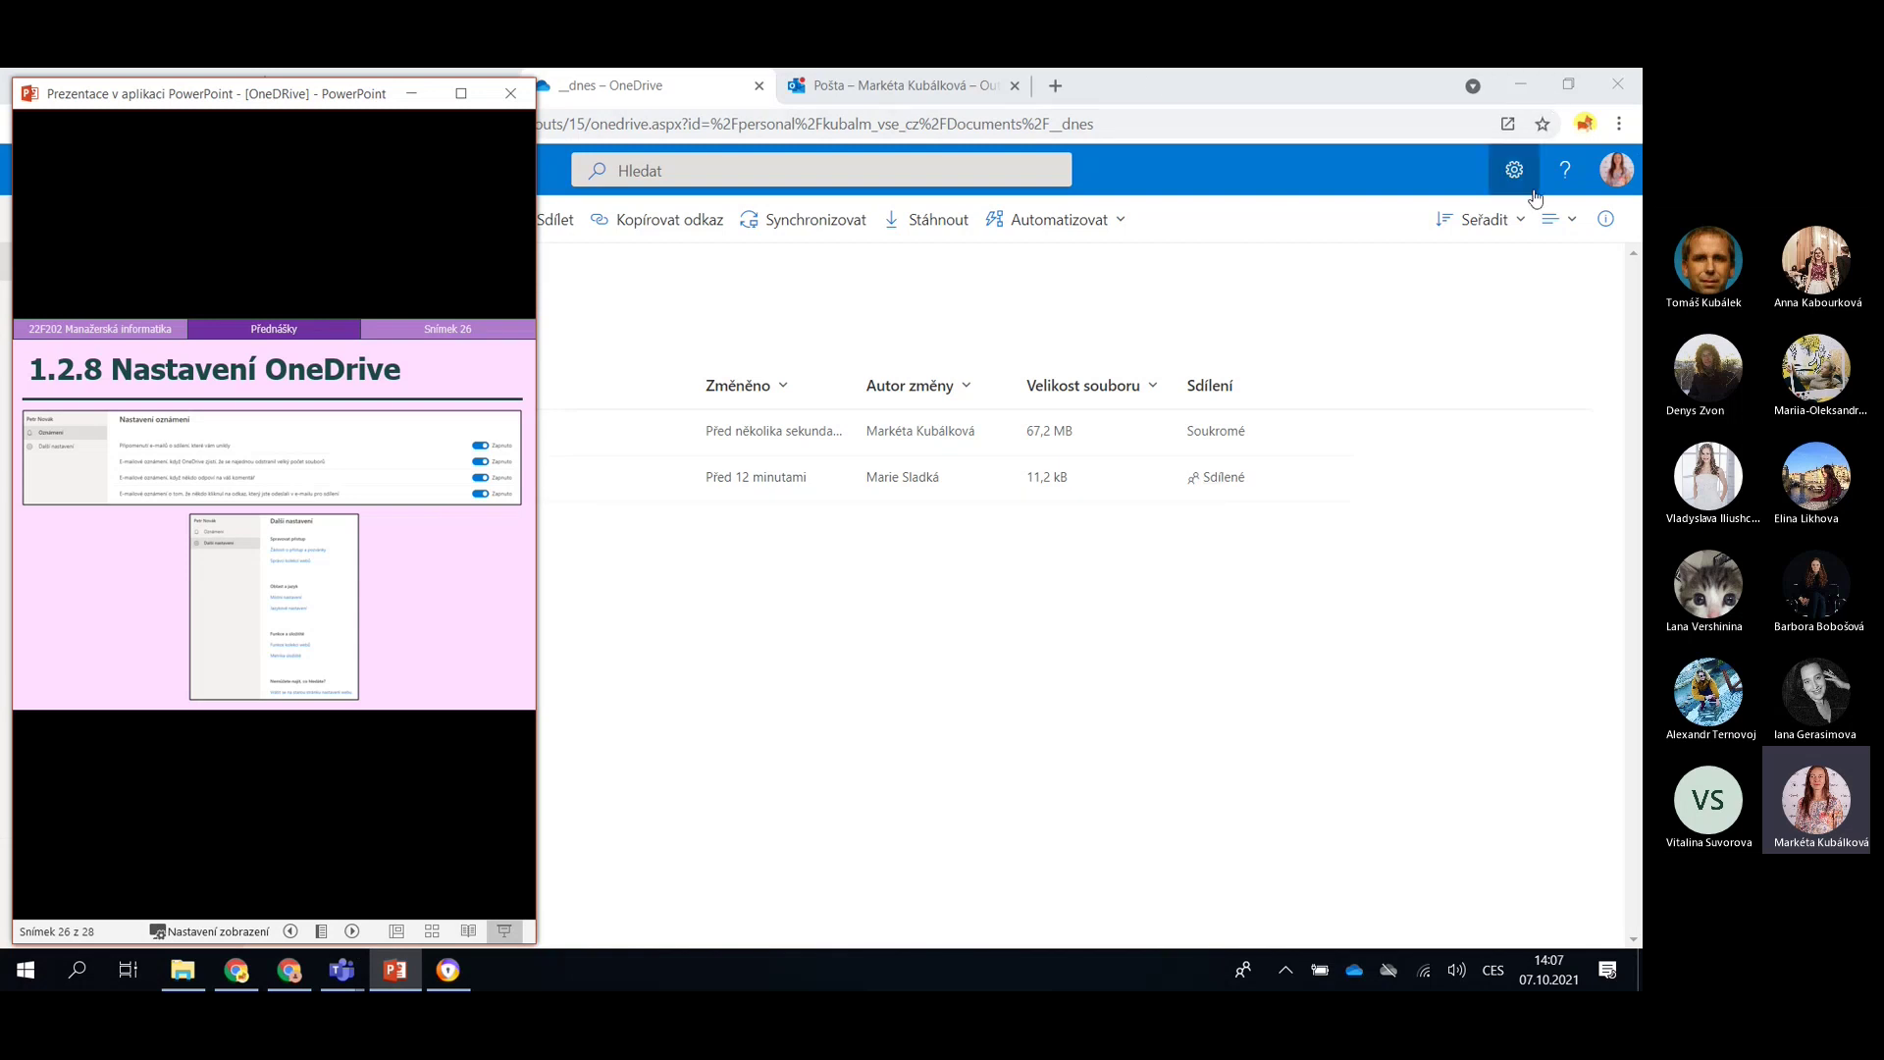
# Return to OneDrive in the browser and open the OneDrive settings to review the notification options
pyautogui.click(1305, 185)
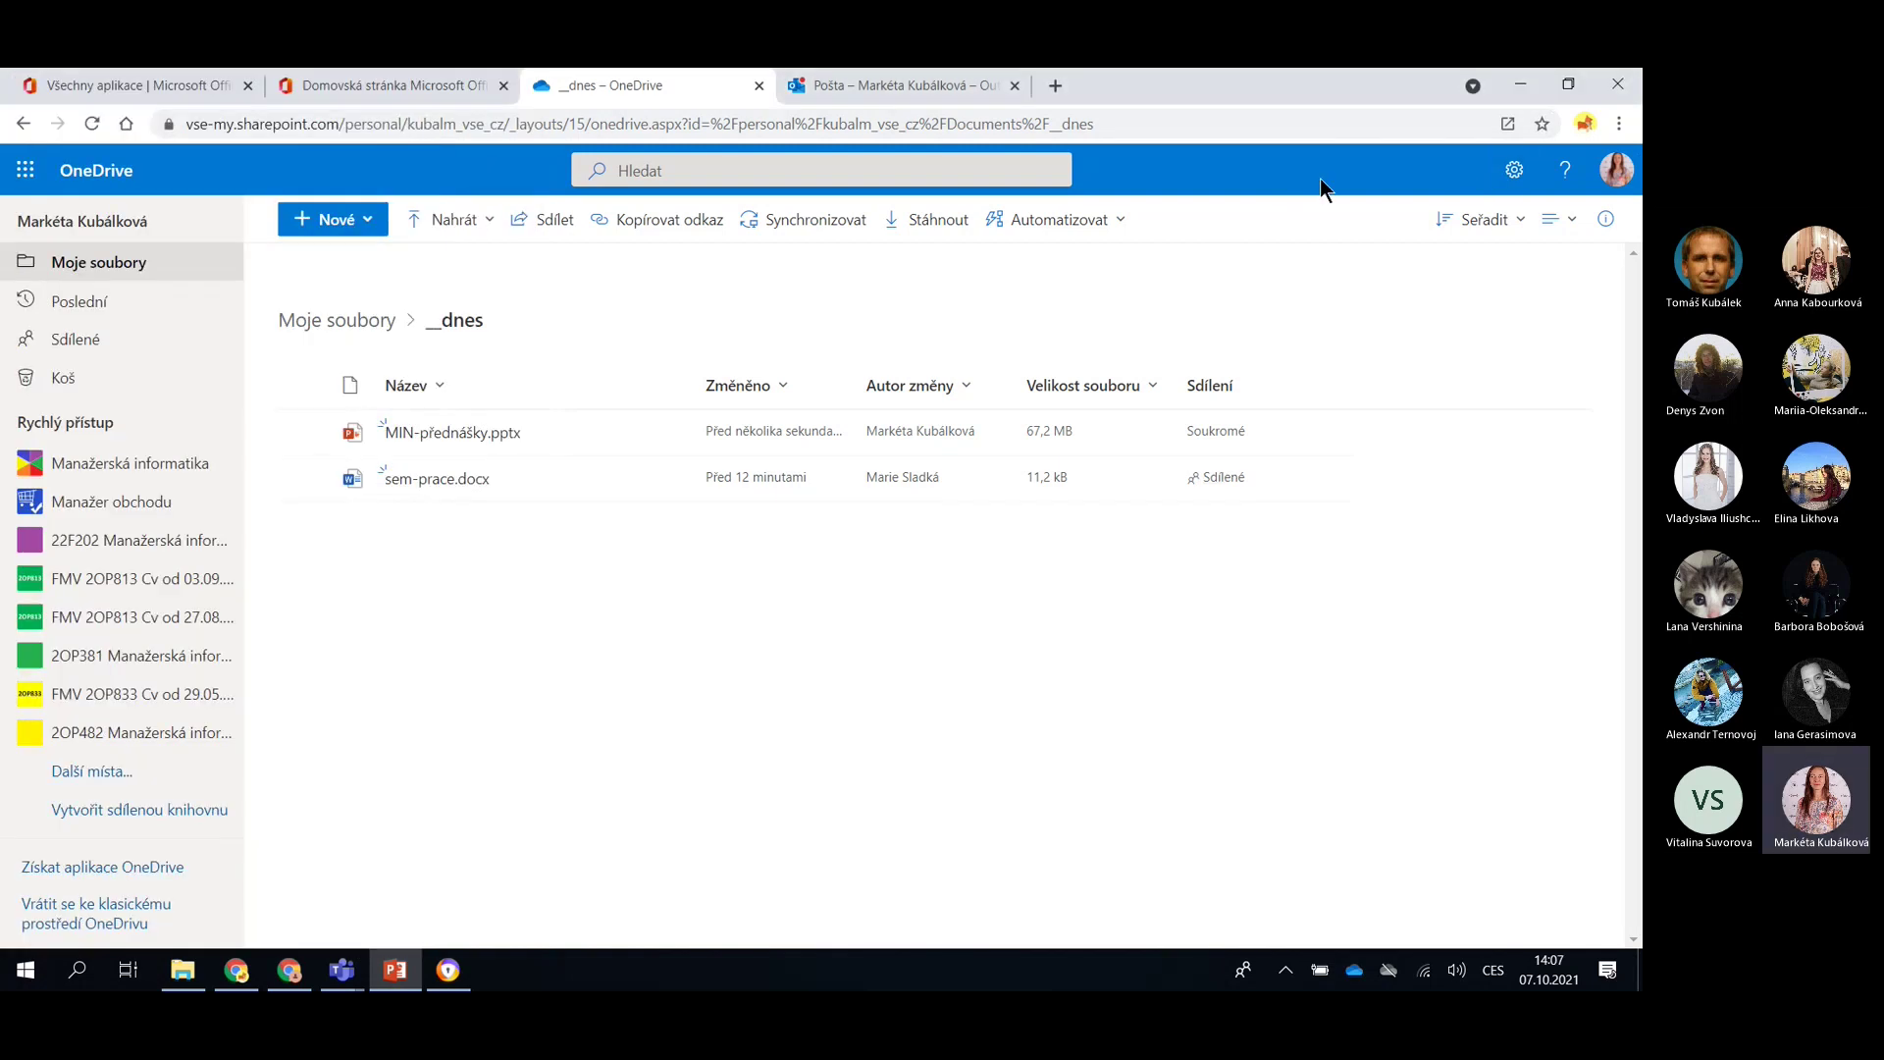
pyautogui.click(1511, 174)
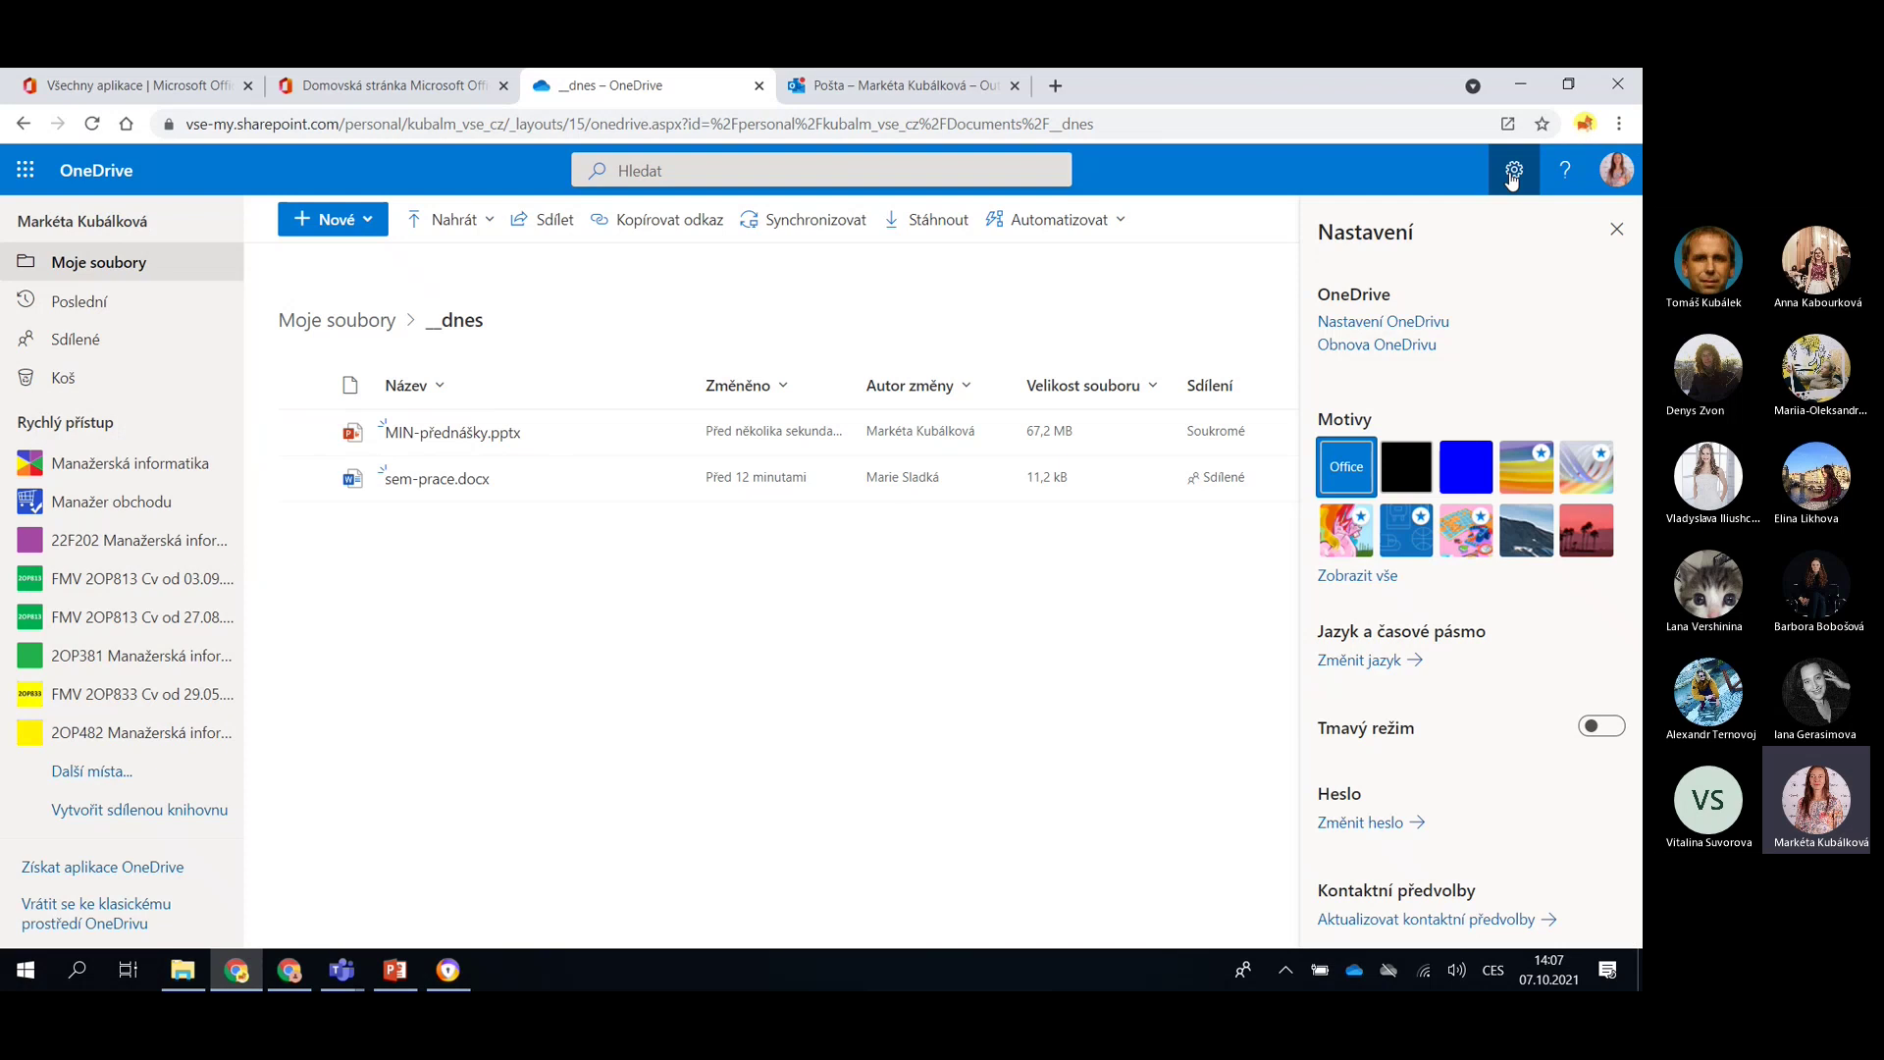
pyautogui.click(1428, 330)
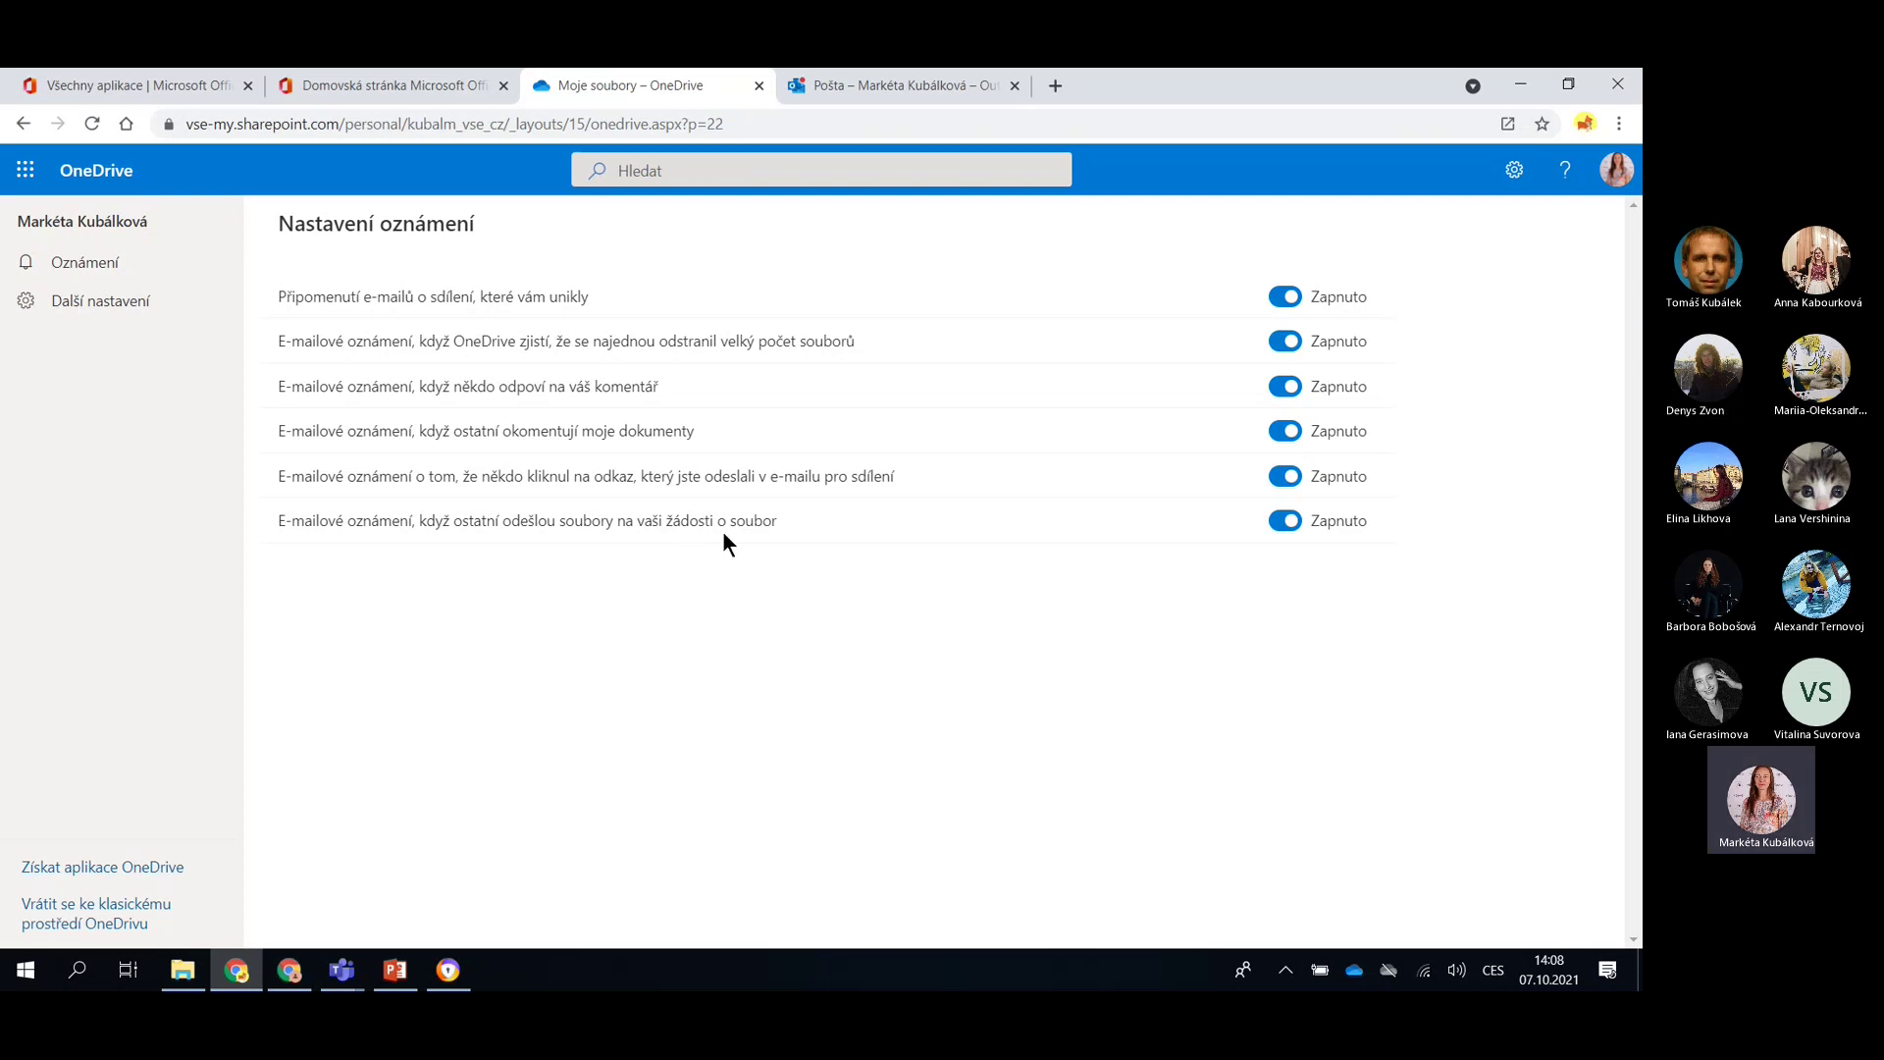
# Open OneDrive's additional settings, examine the storage metrics and return to the additional settings page
pyautogui.click(98, 311)
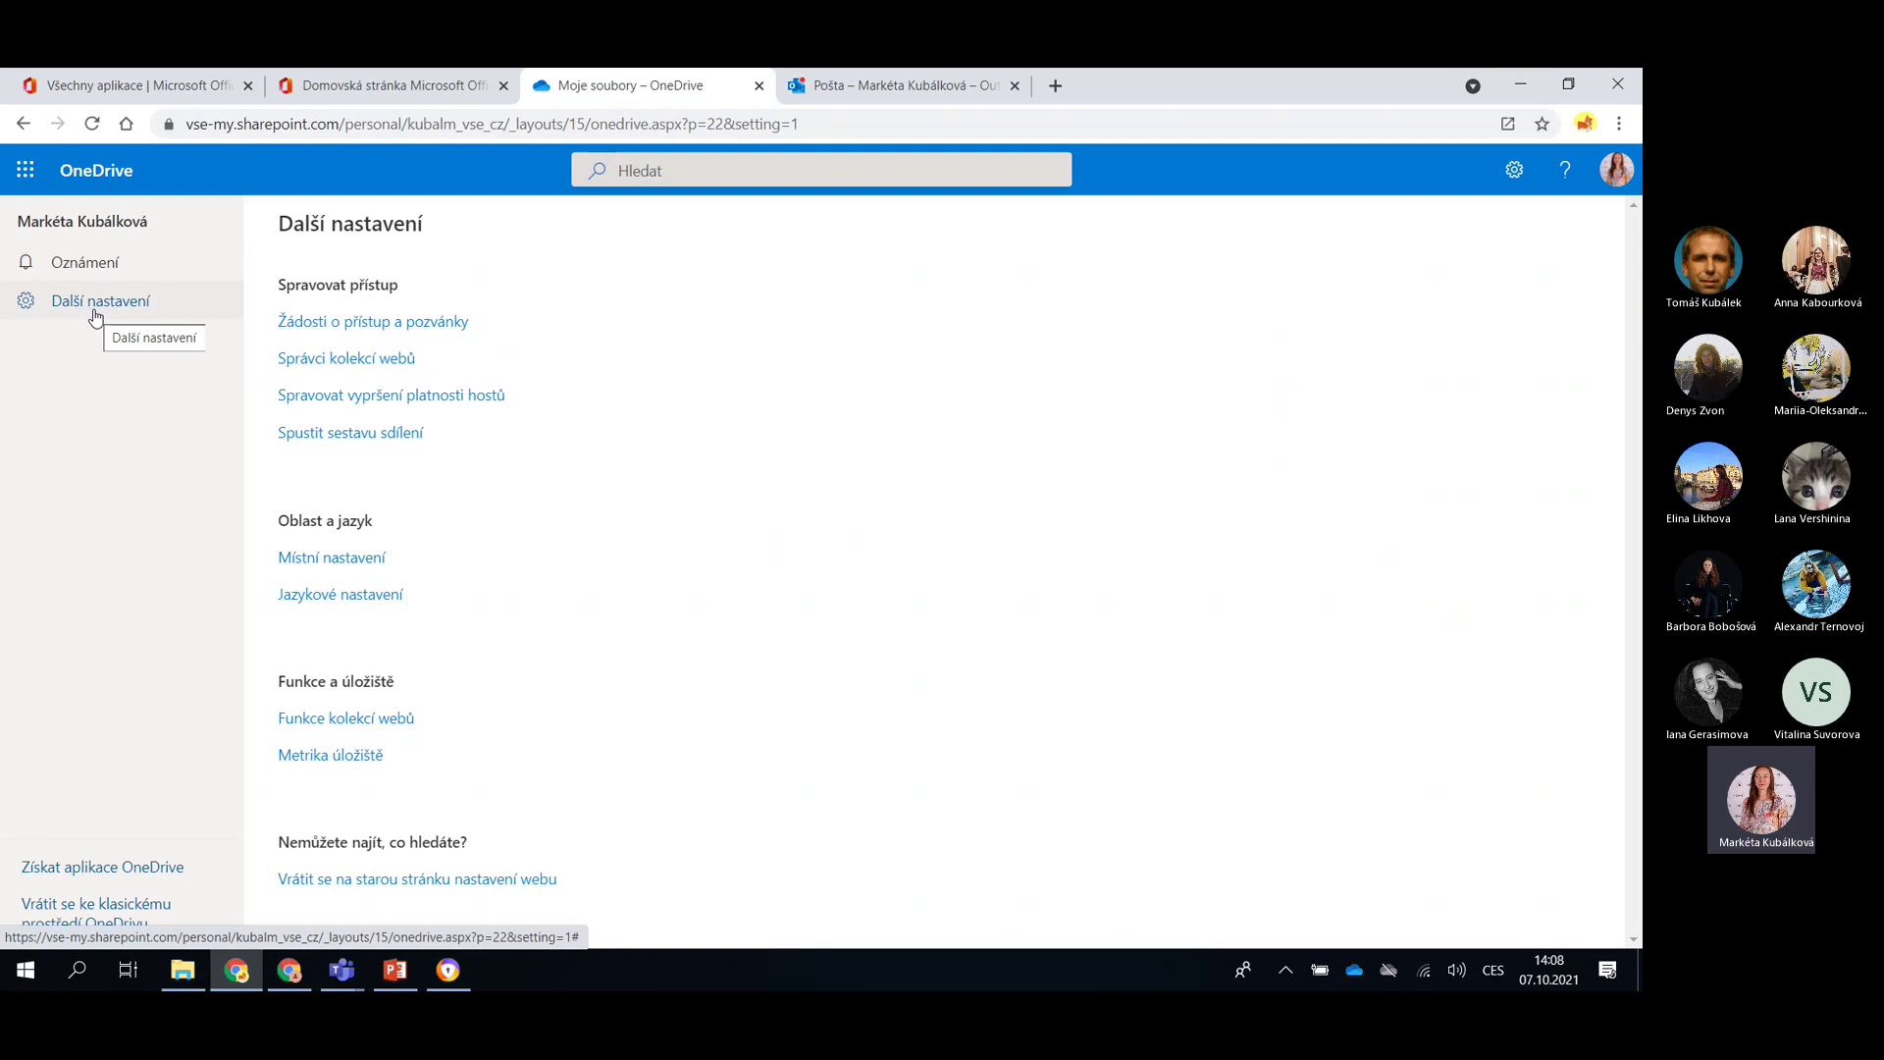
pyautogui.click(362, 760)
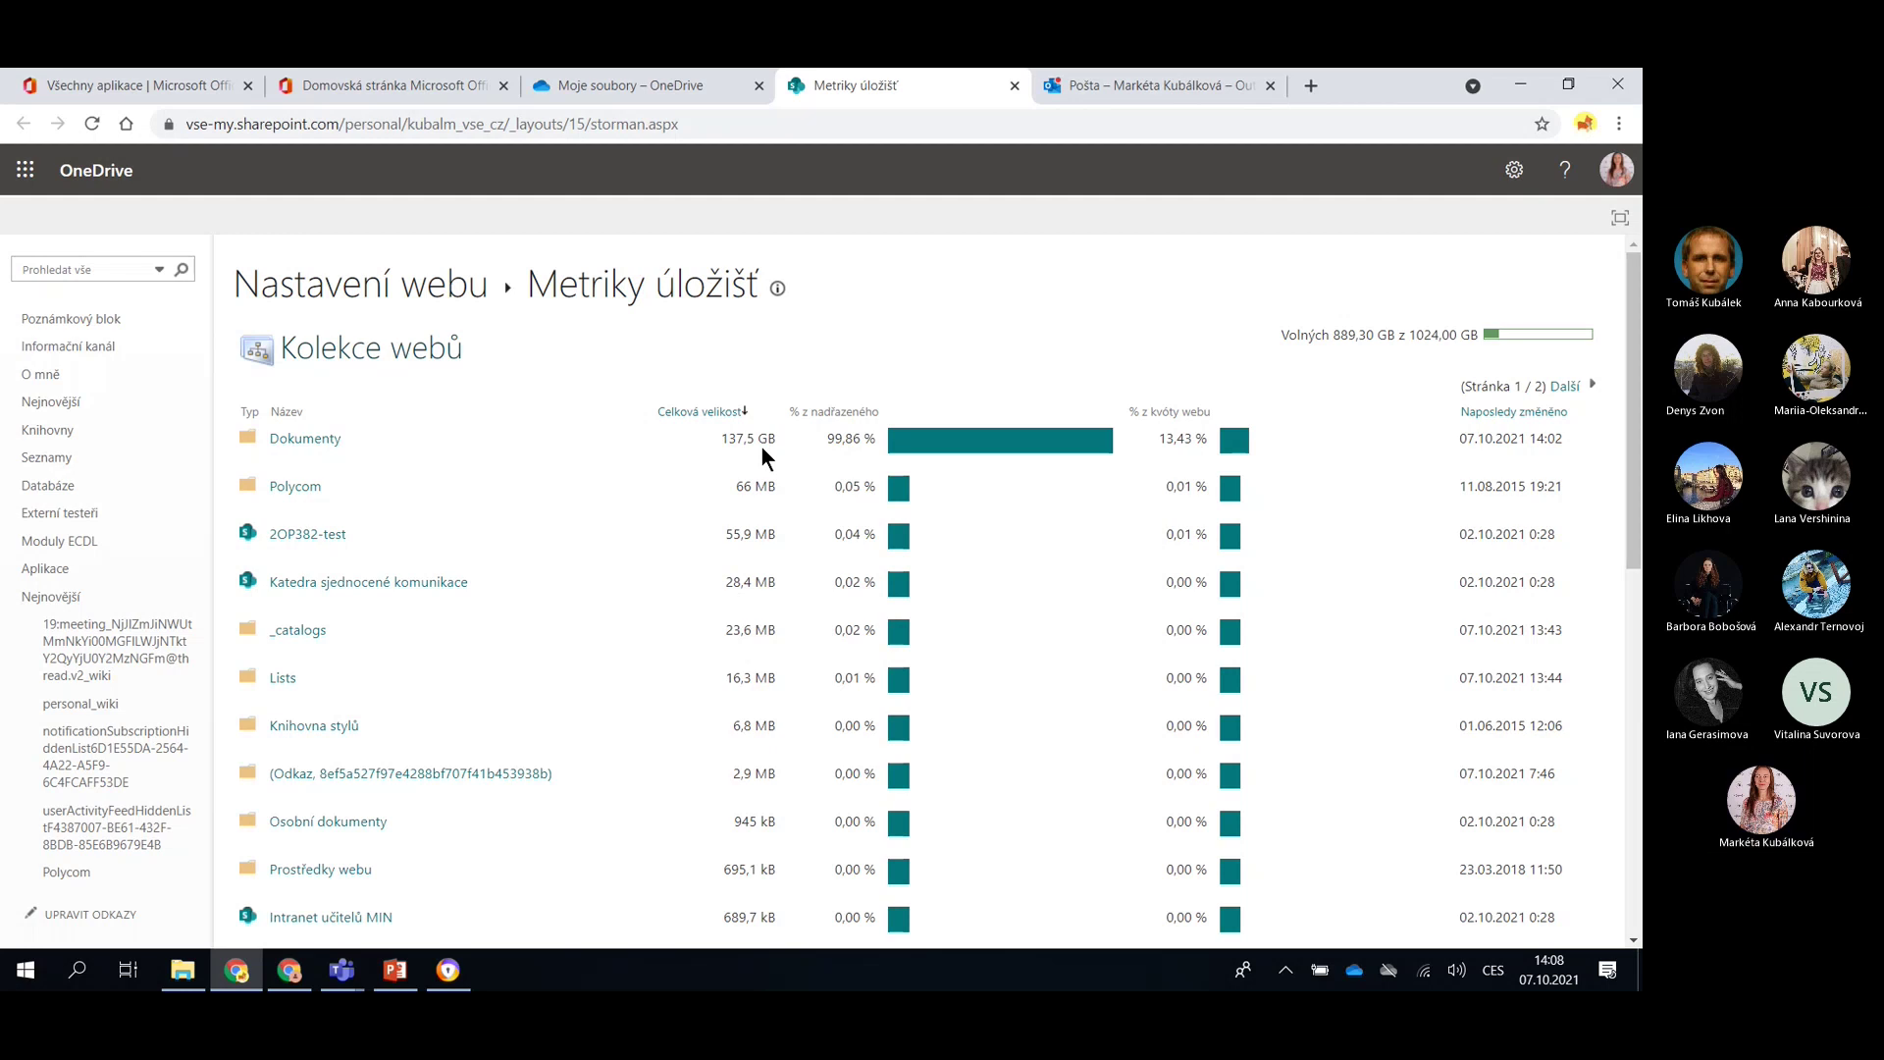
pyautogui.click(693, 86)
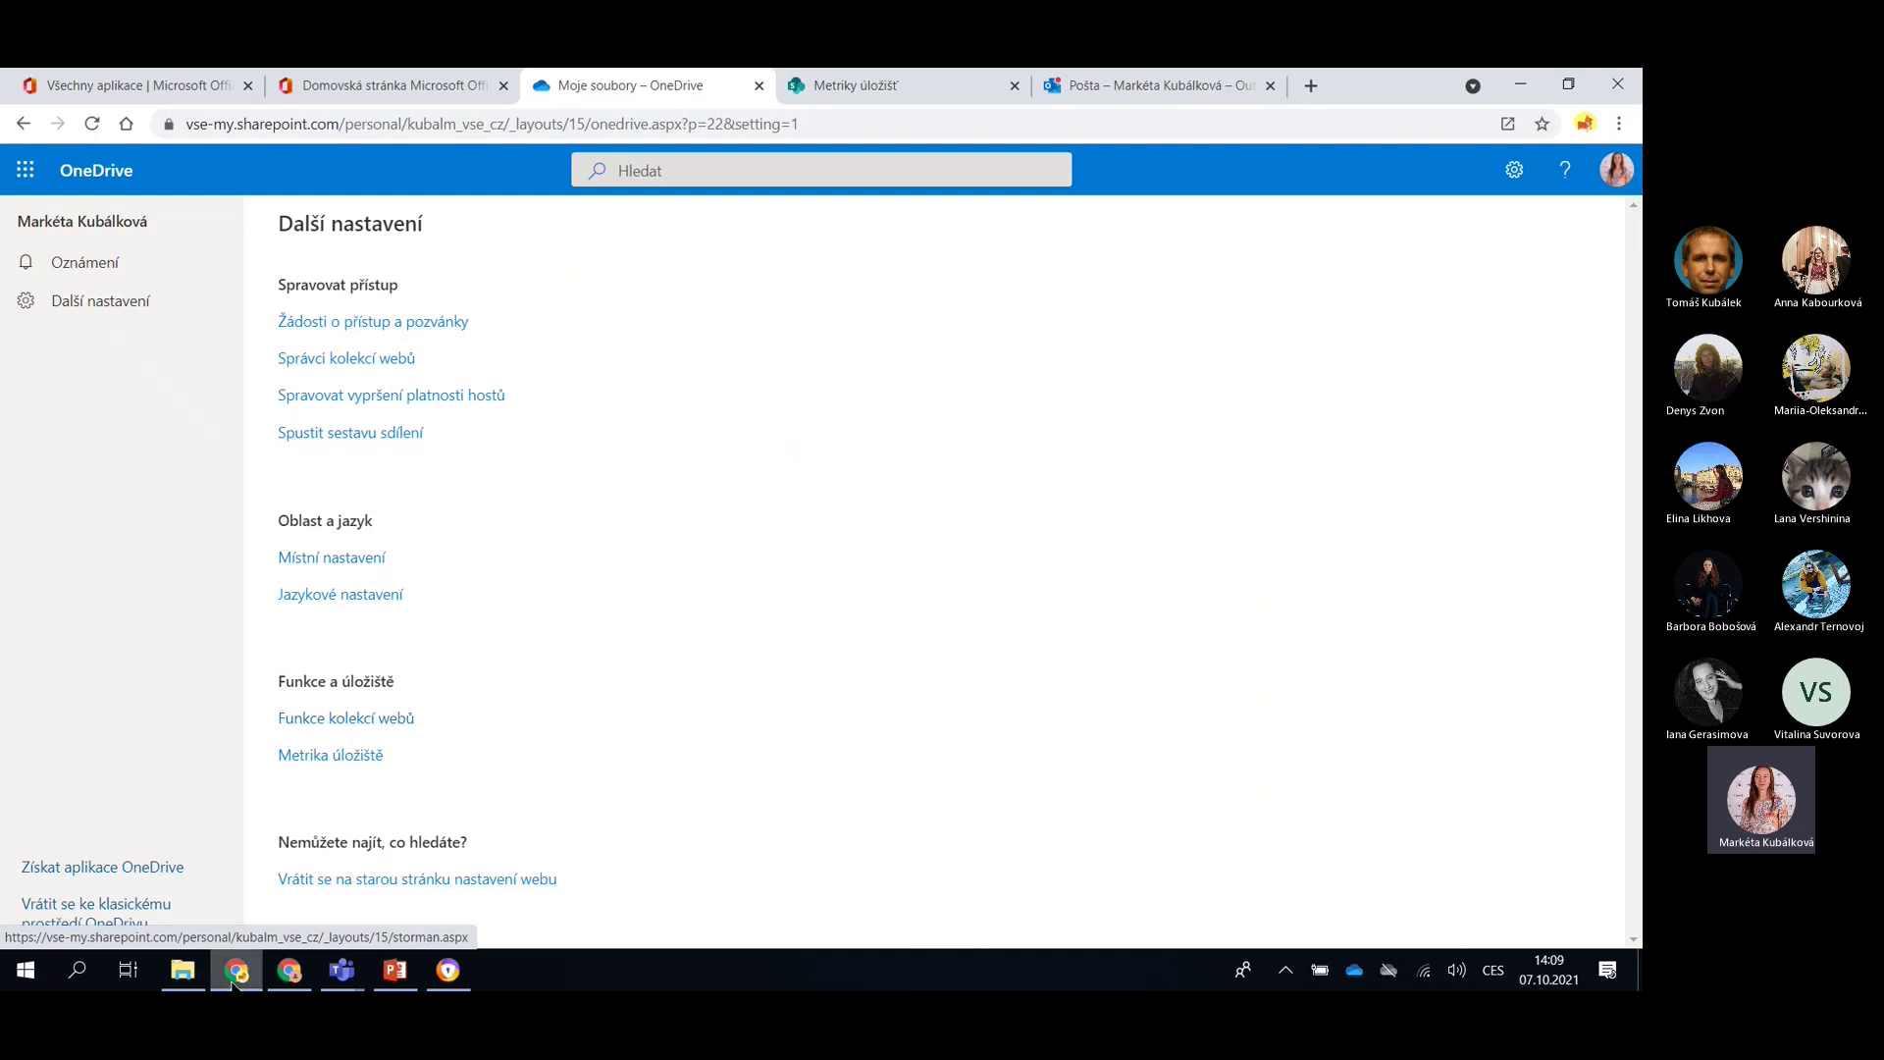
# Show slide 27, Obnova OneDrivu, in a maximized PowerPoint window, then switch back to OneDrive in the browser
pyautogui.hotkey('alt', 'Tab')
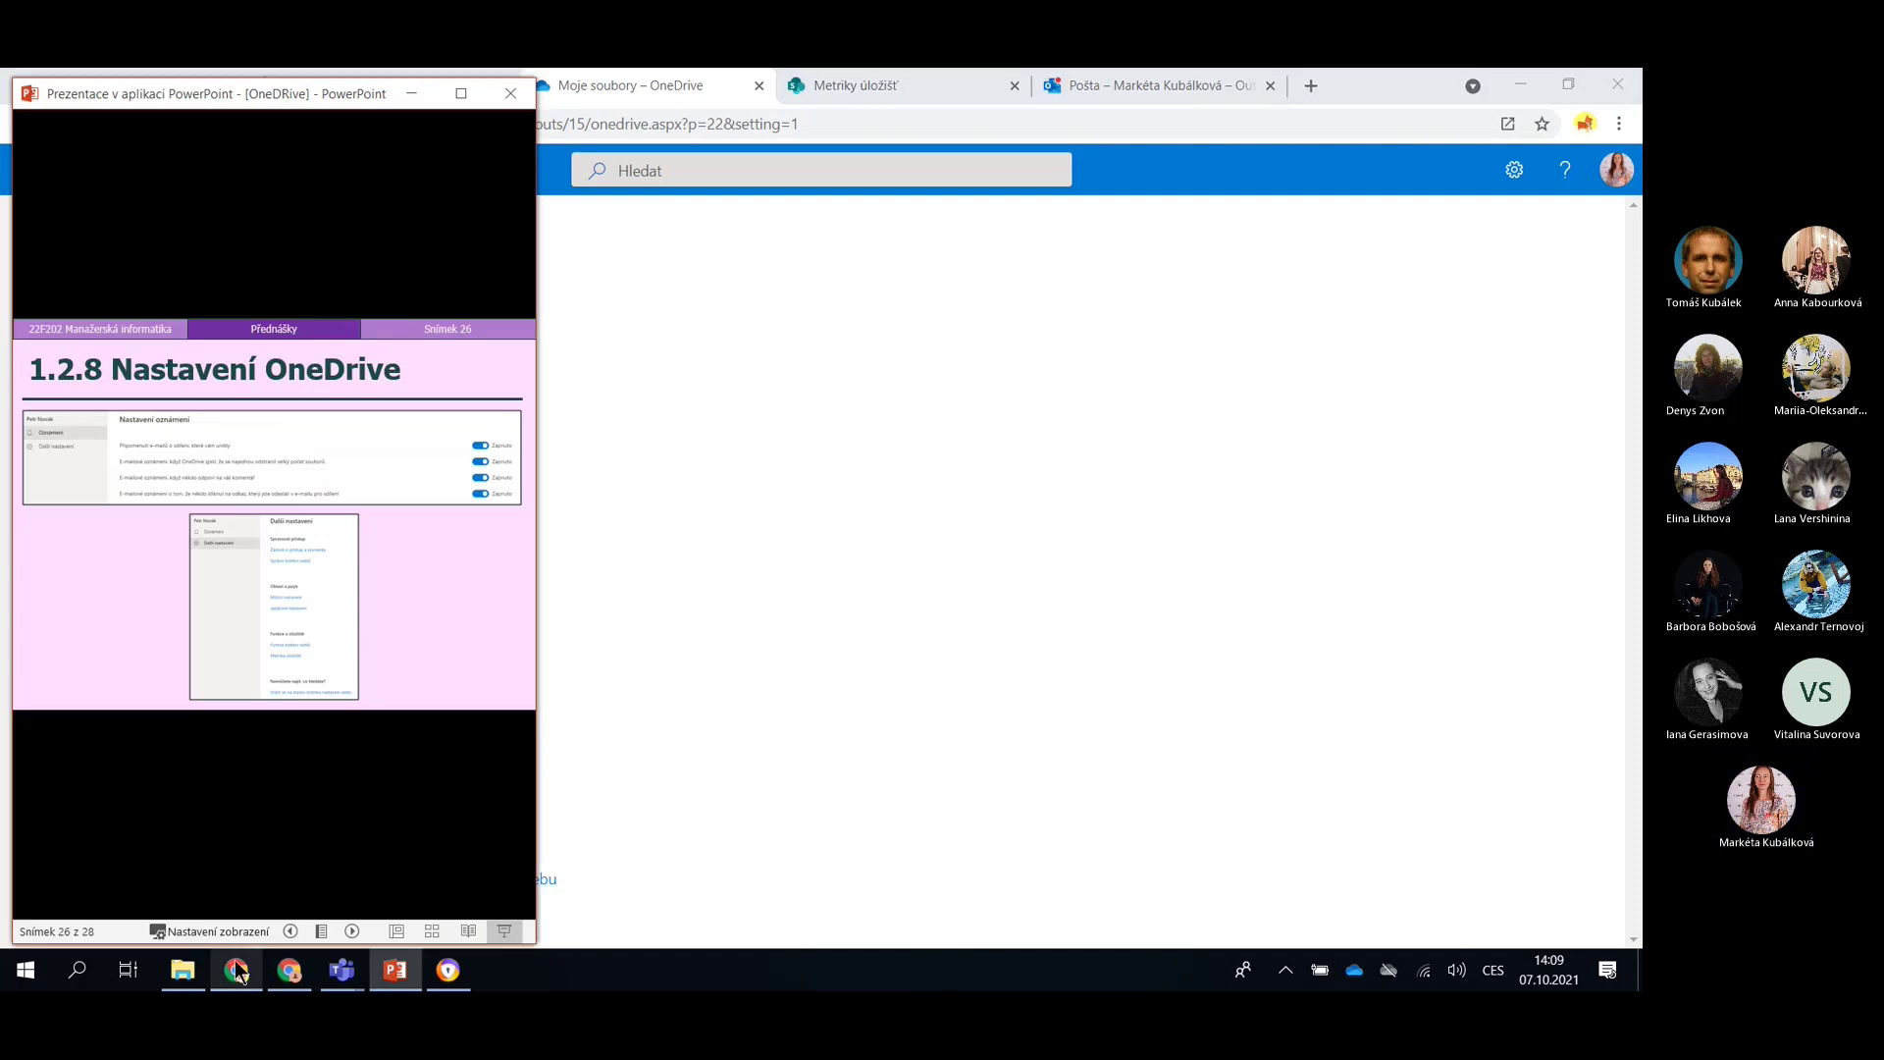
pyautogui.click(352, 930)
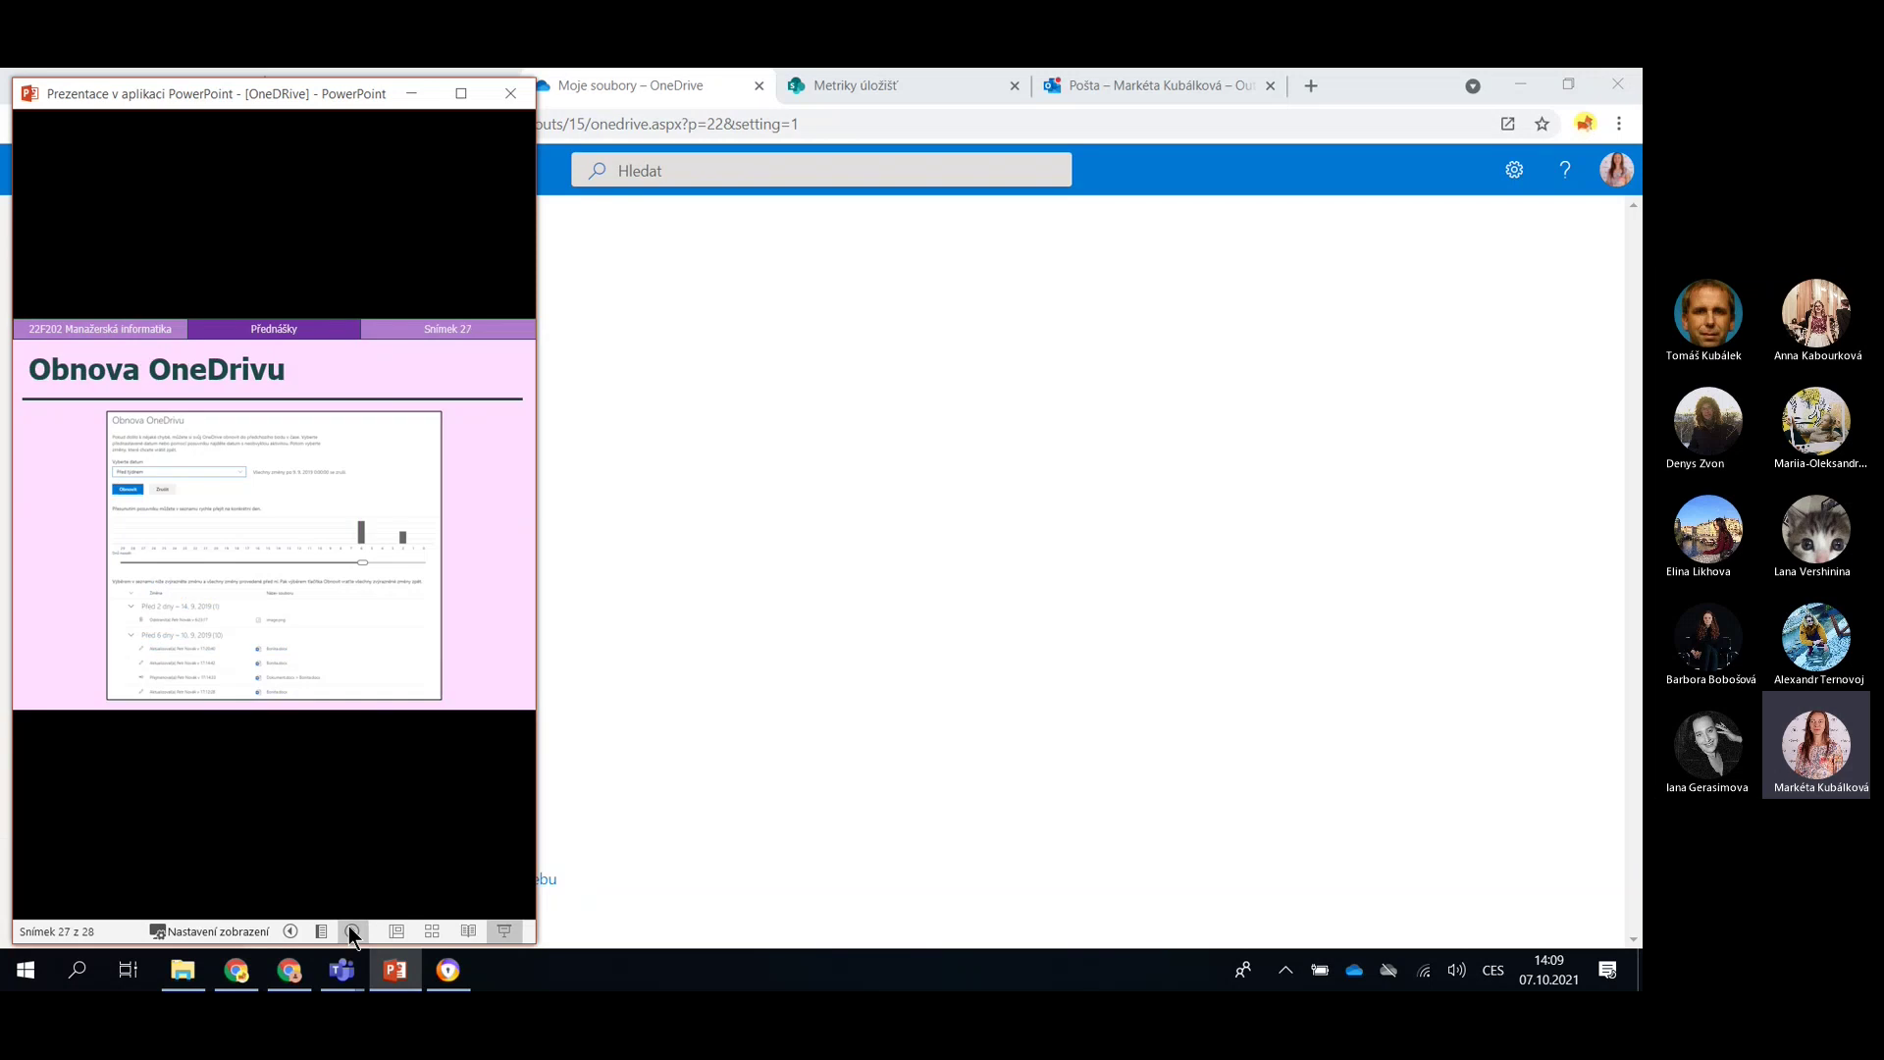
pyautogui.click(461, 94)
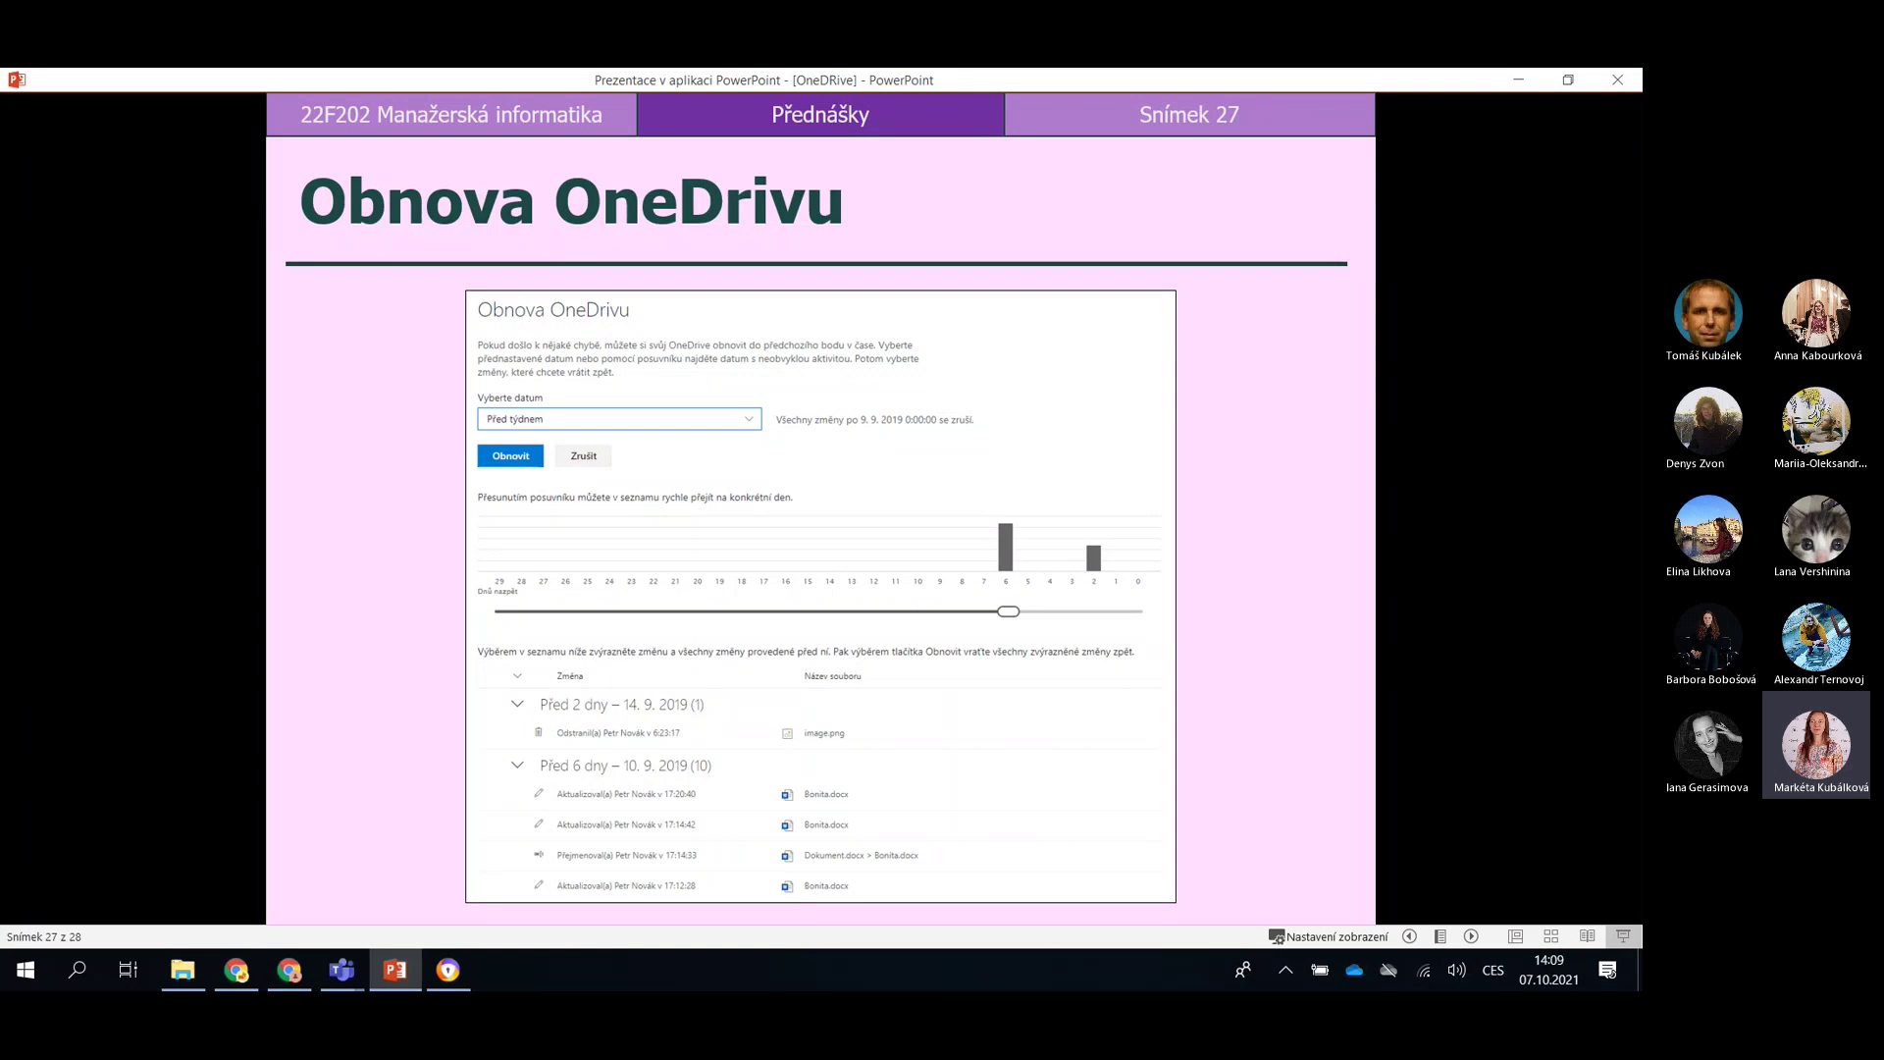
pyautogui.hotkey('alt', 'Tab')
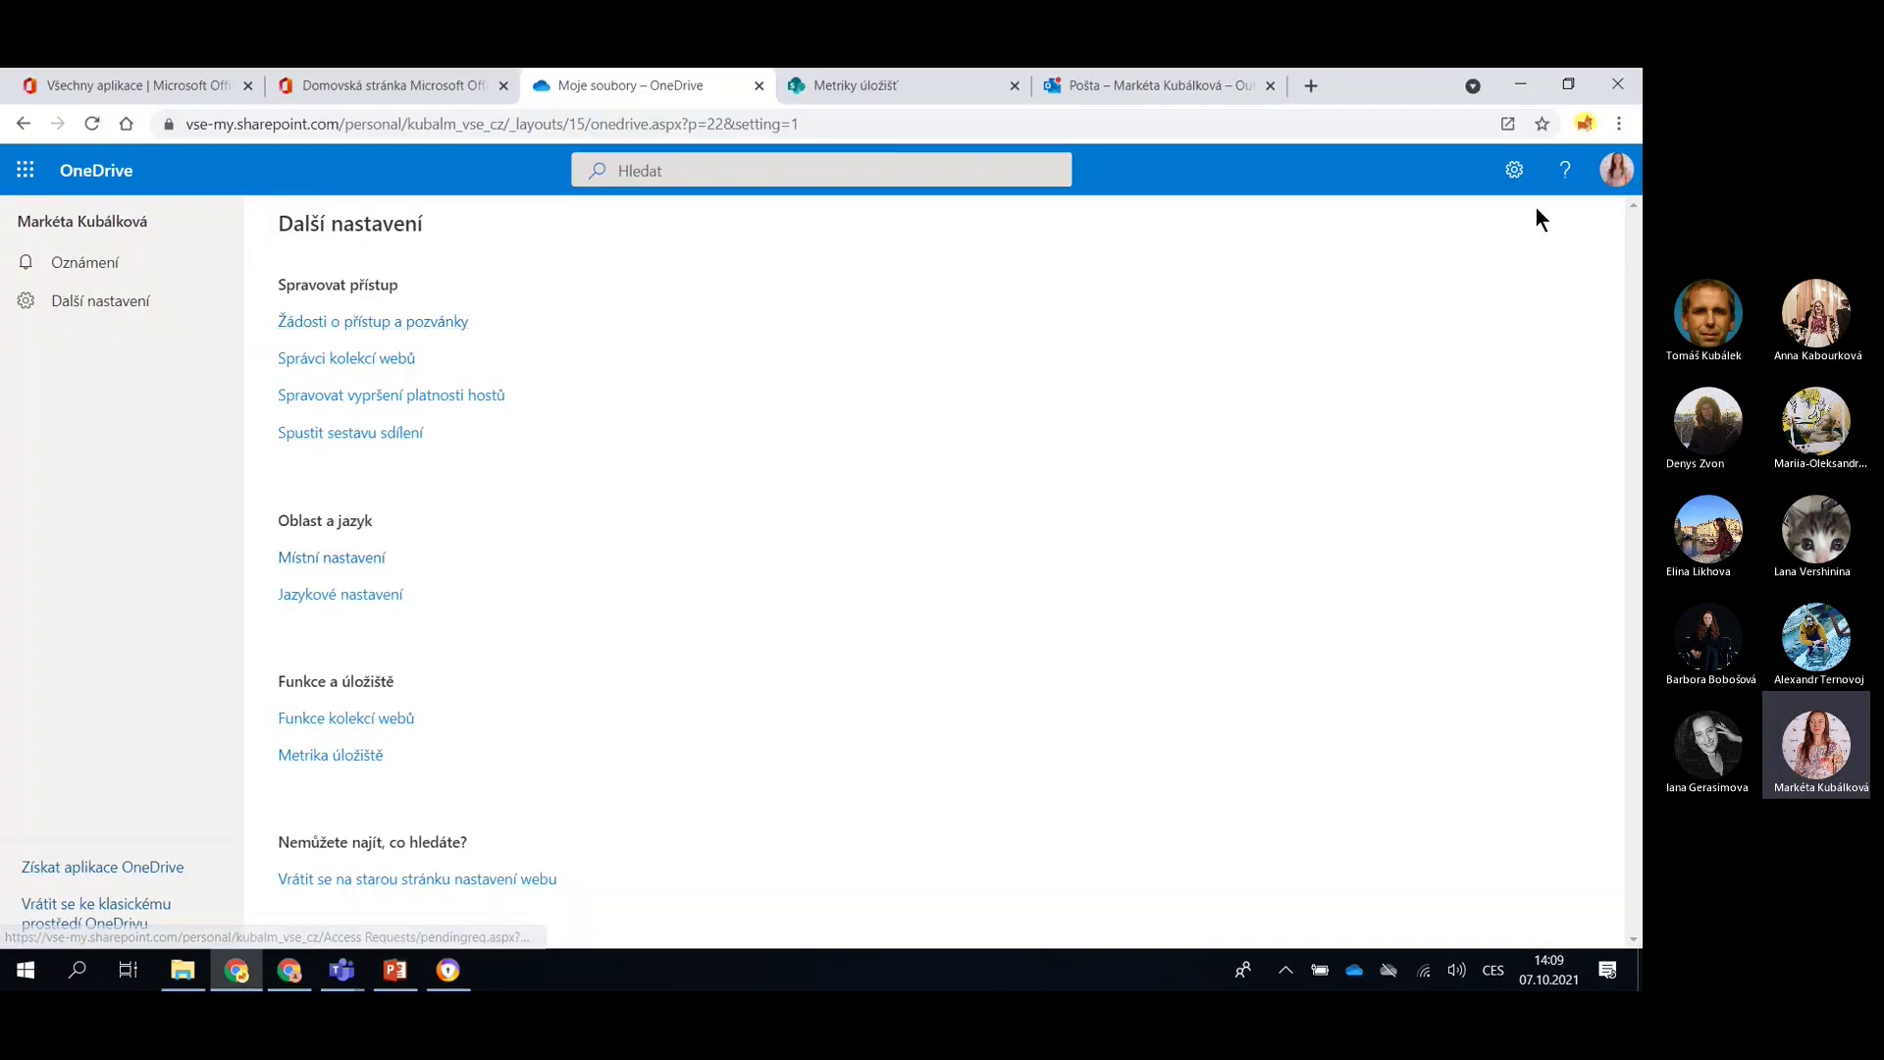
# Open the Obnova OneDrivu page, examine the available restore date options, and return to the OneDrive file list
pyautogui.click(1515, 170)
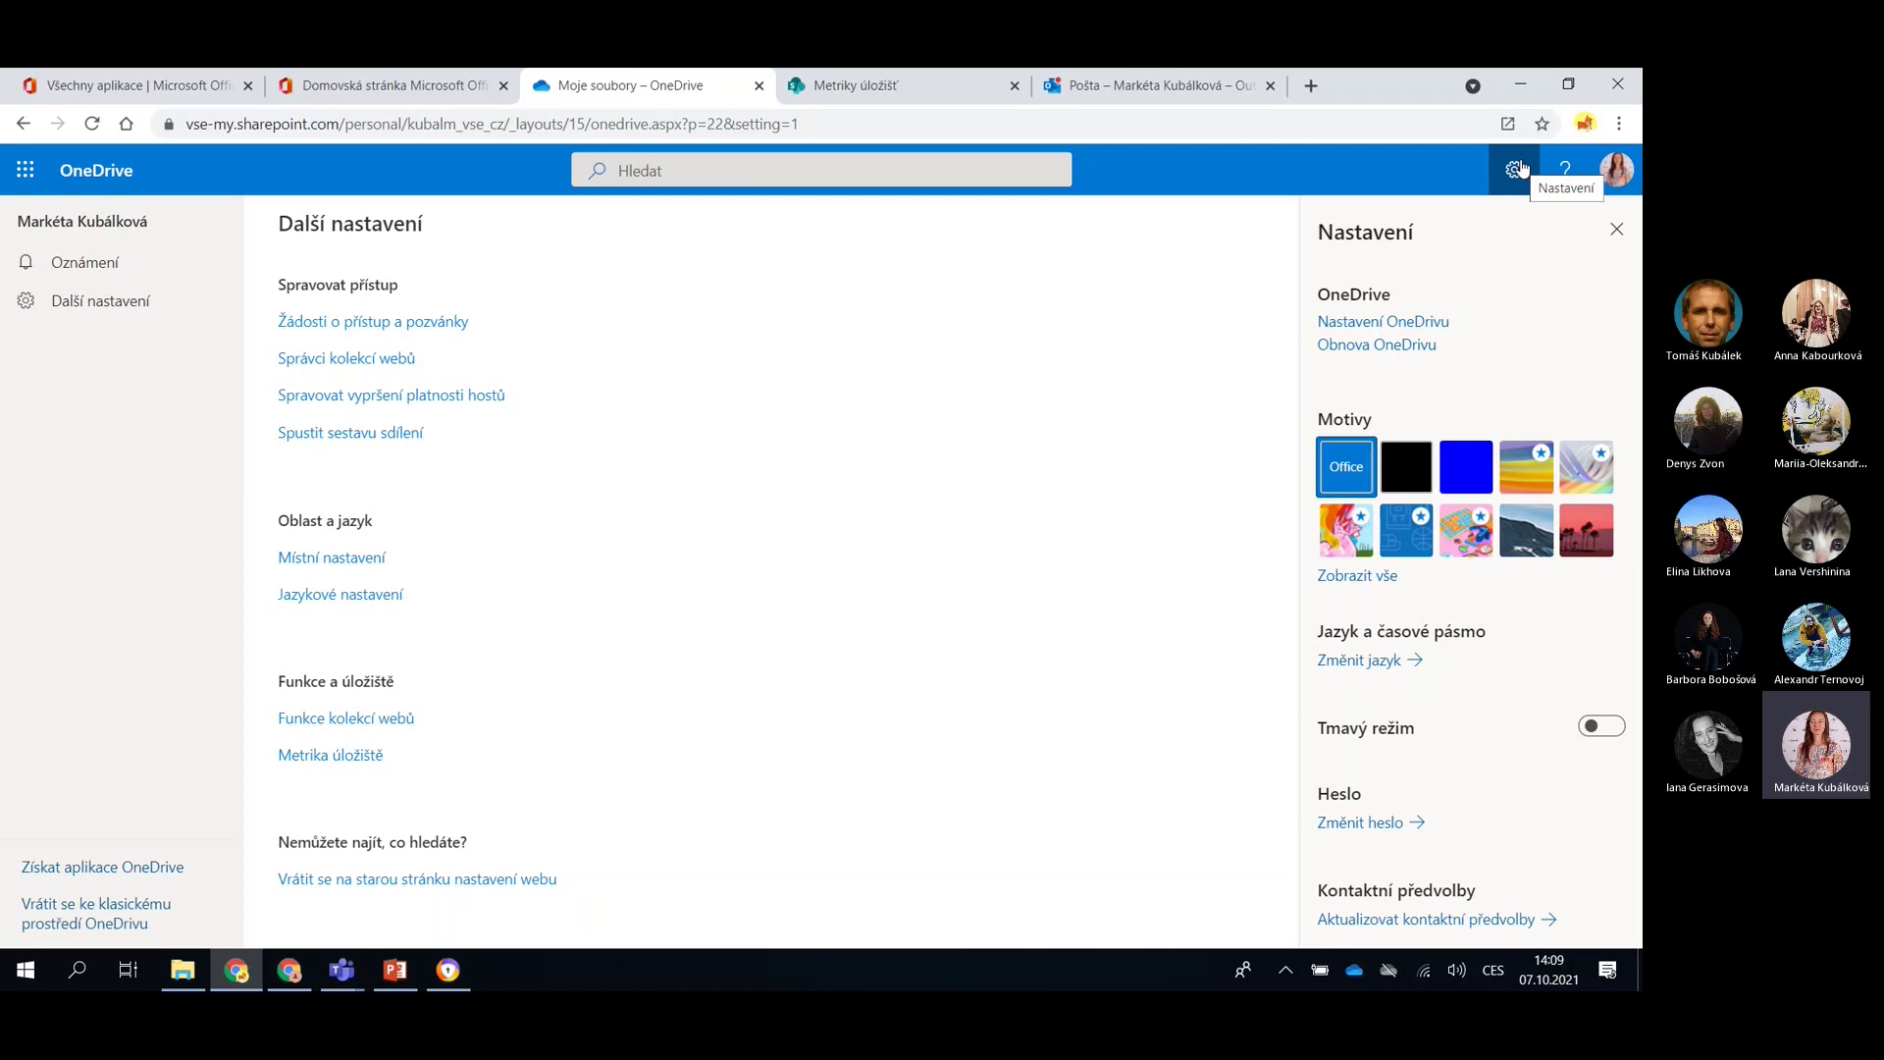
pyautogui.click(1400, 356)
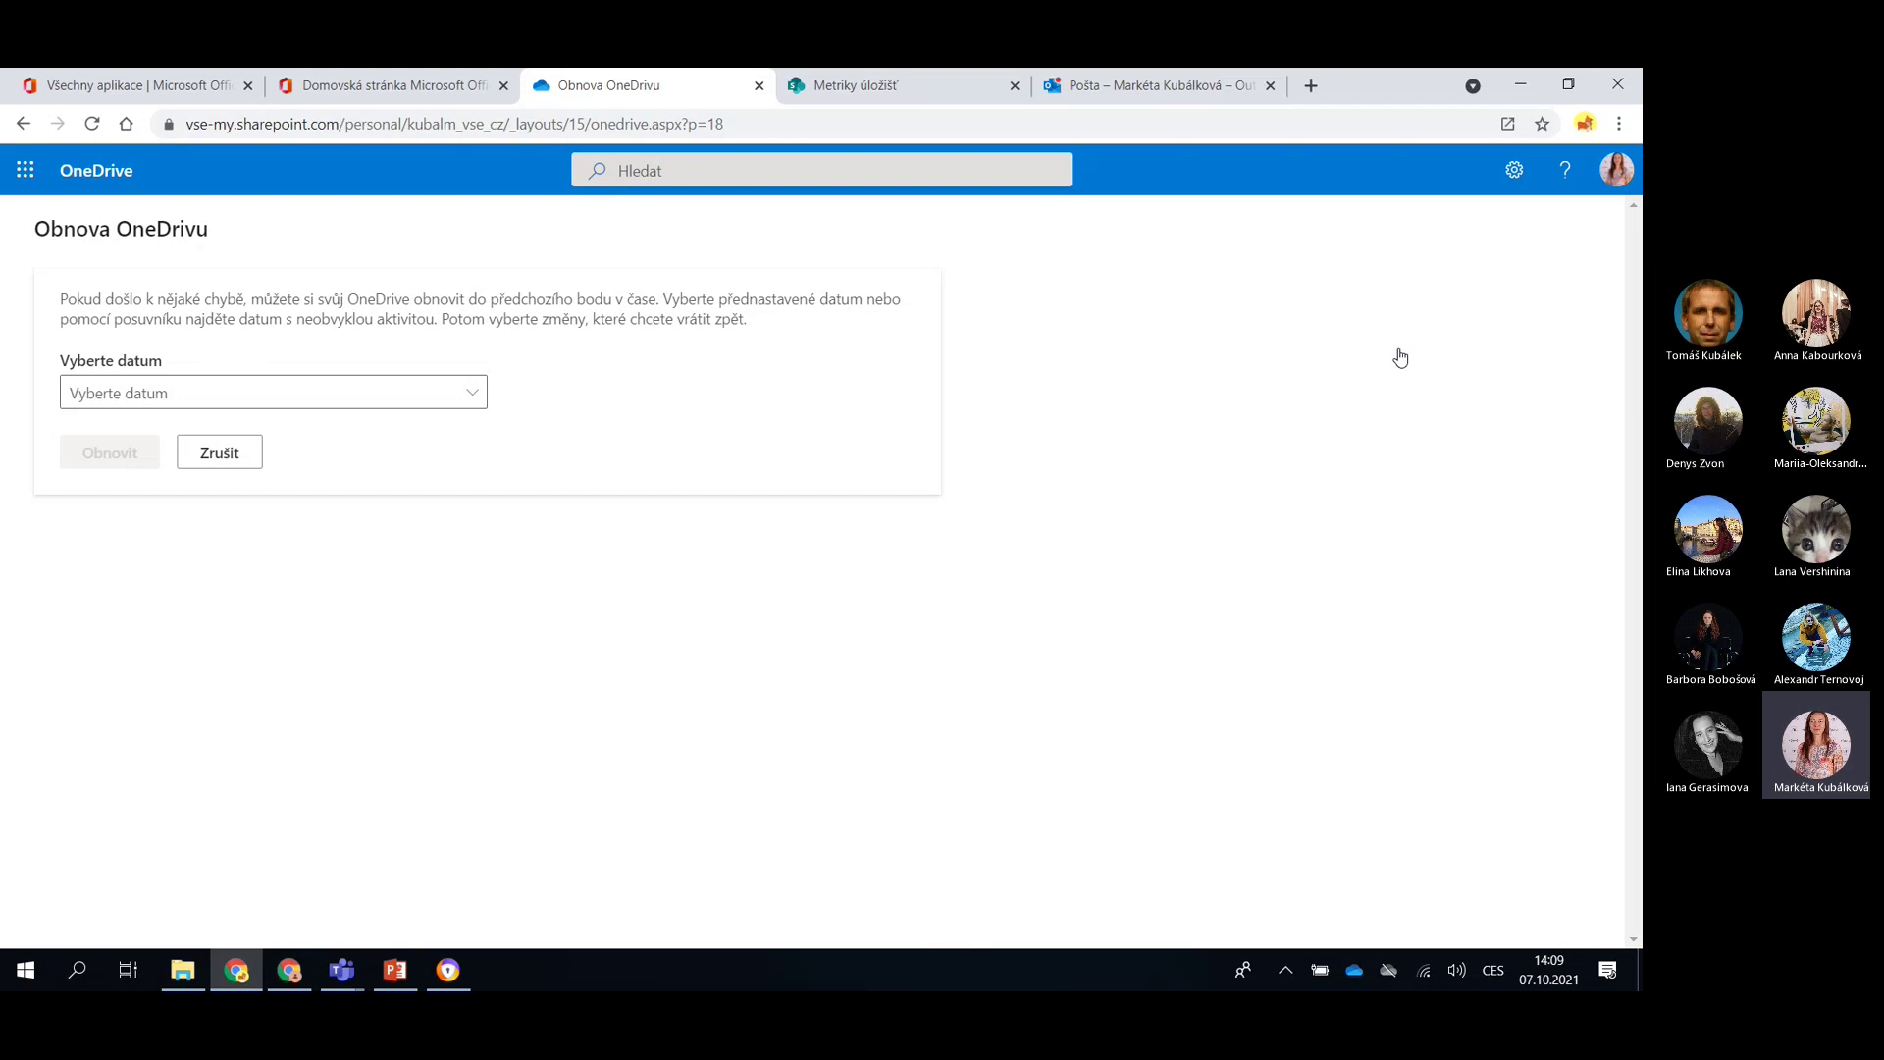
pyautogui.click(466, 392)
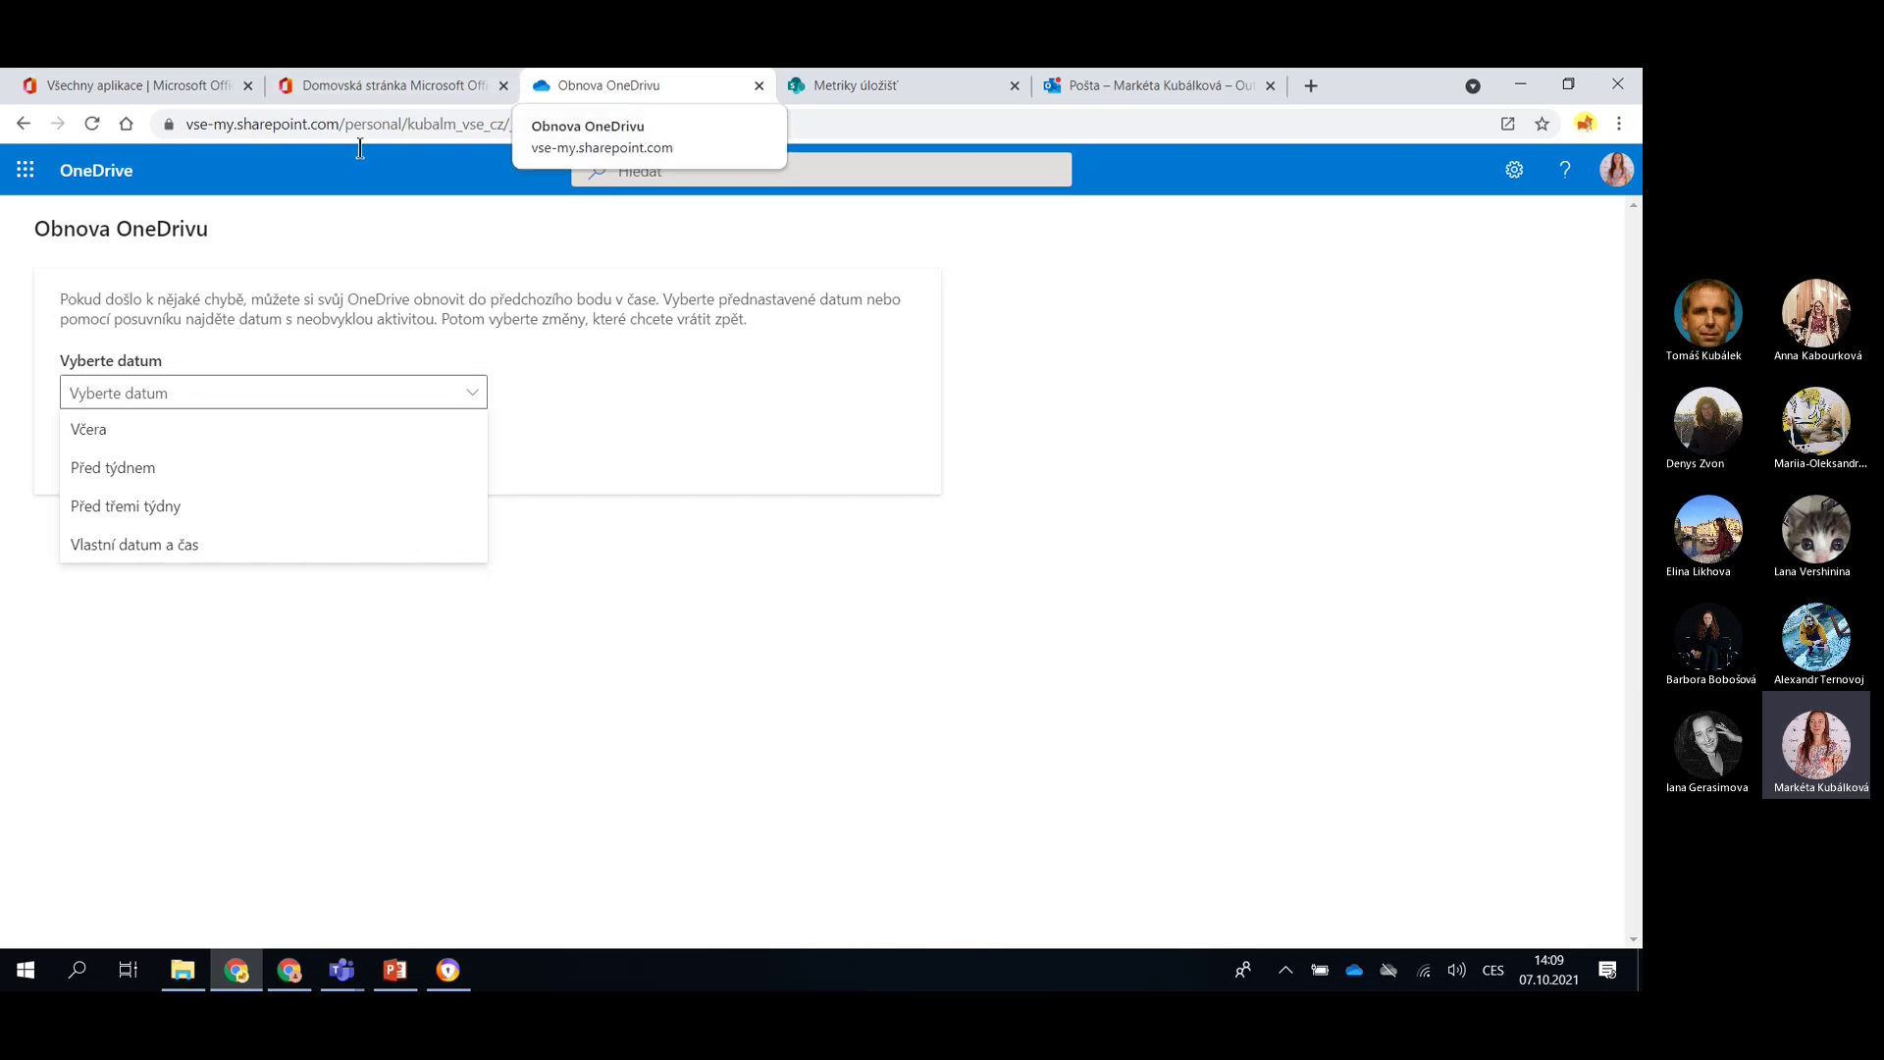
pyautogui.click(97, 171)
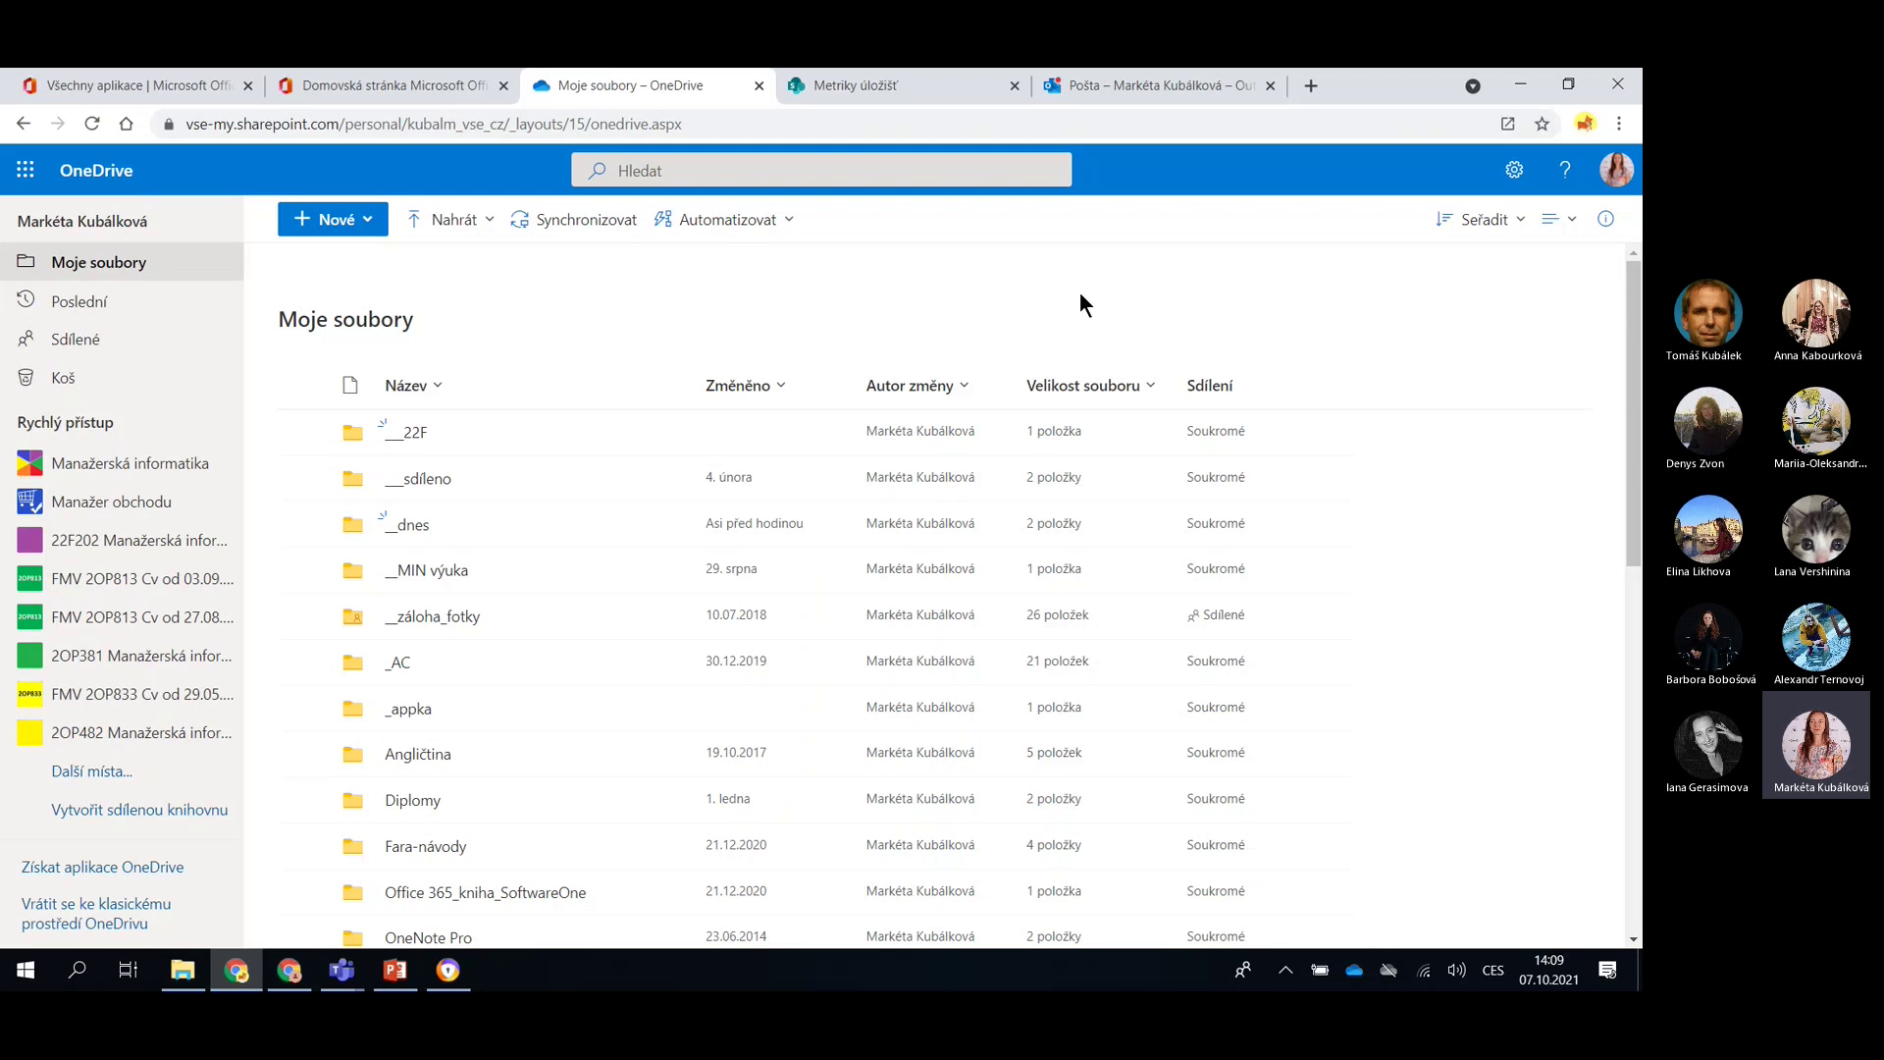
# Switch to the PowerPoint slide show, present slide 28, Mobilní aplikace, then end the show and minimize PowerPoint
pyautogui.hotkey('alt', 'Tab')
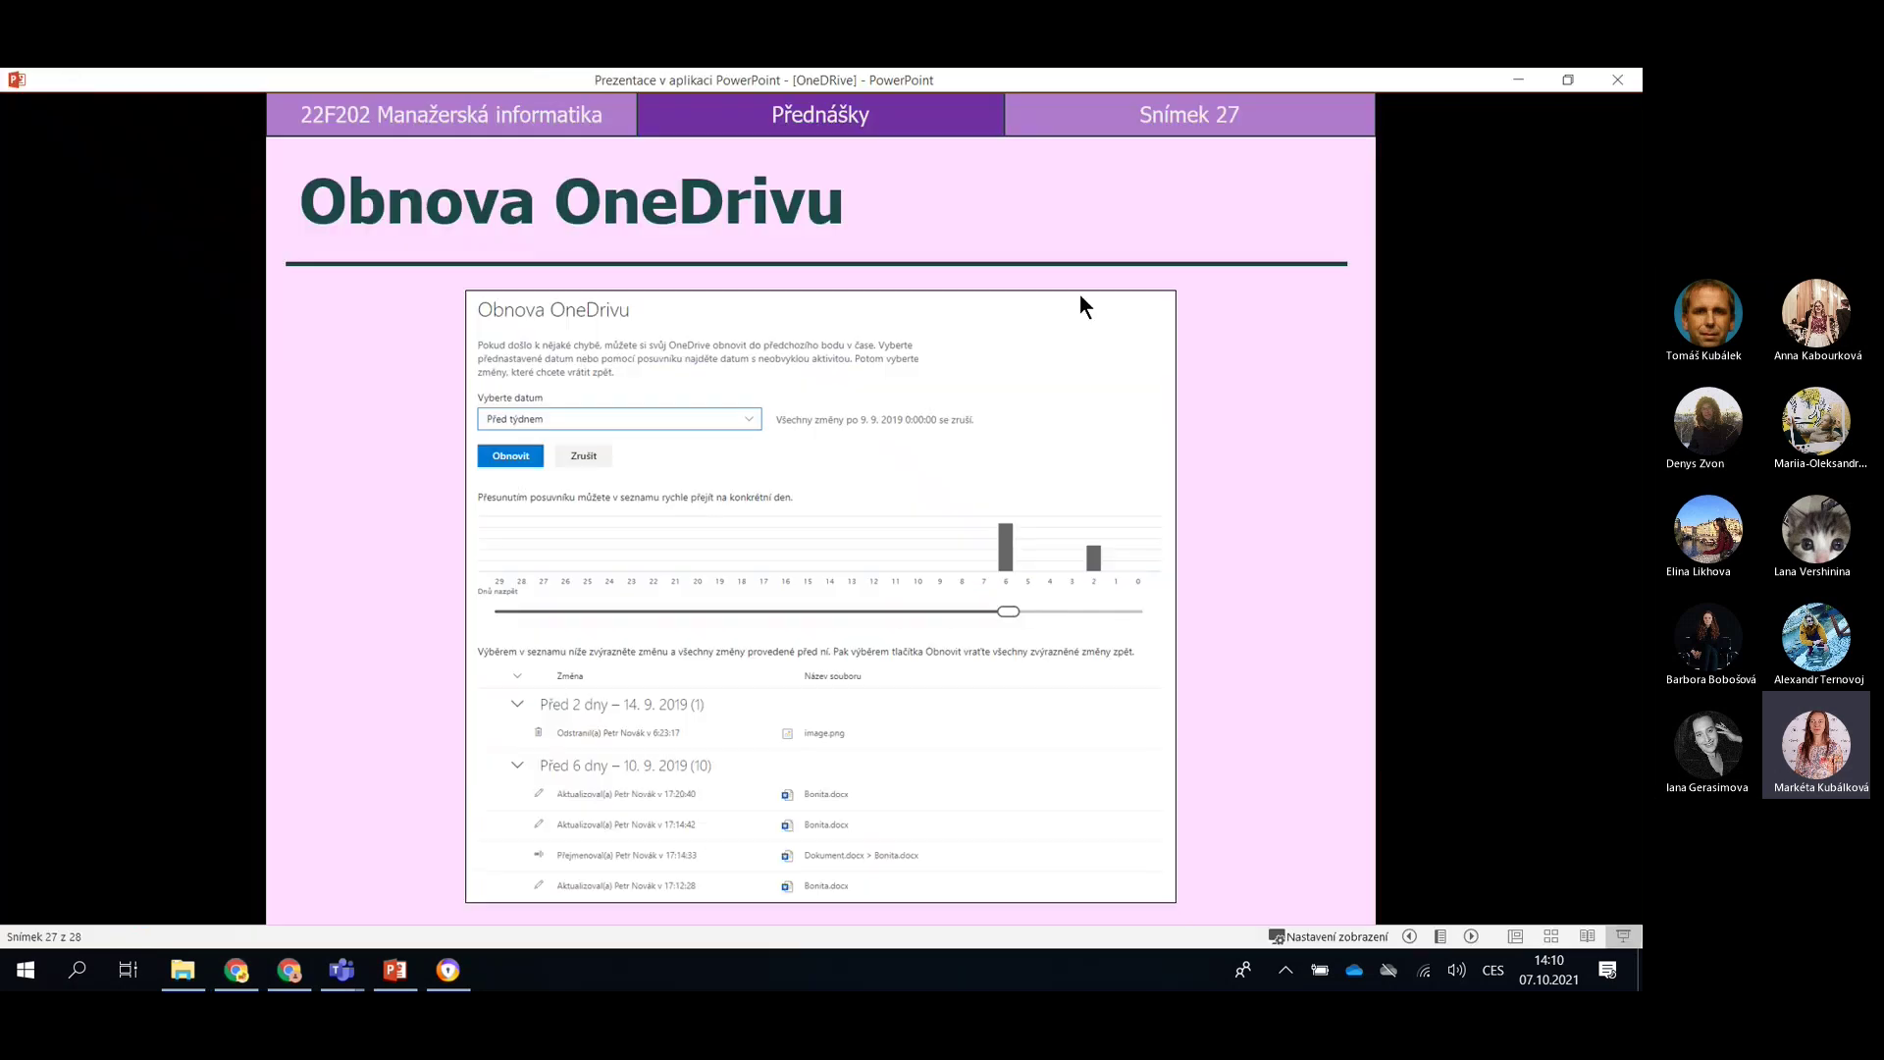
pyautogui.click(1472, 937)
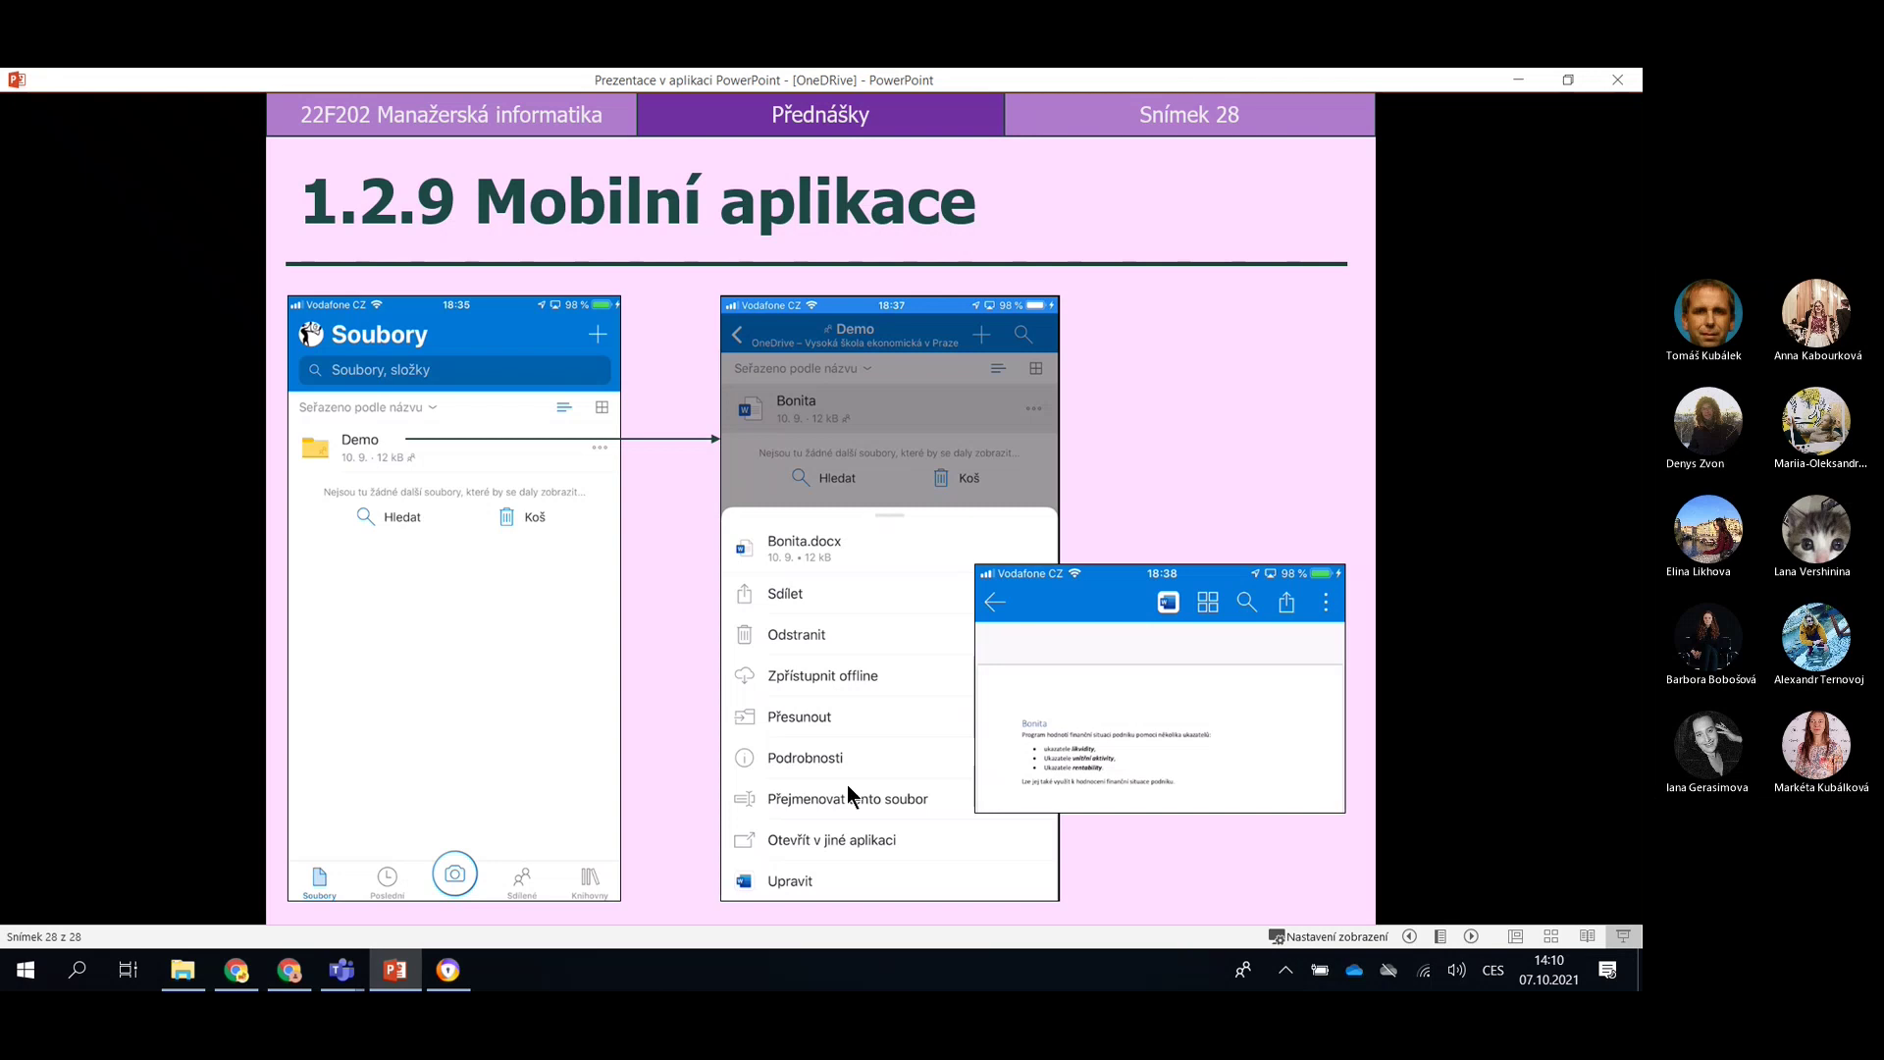
pyautogui.click(1403, 752)
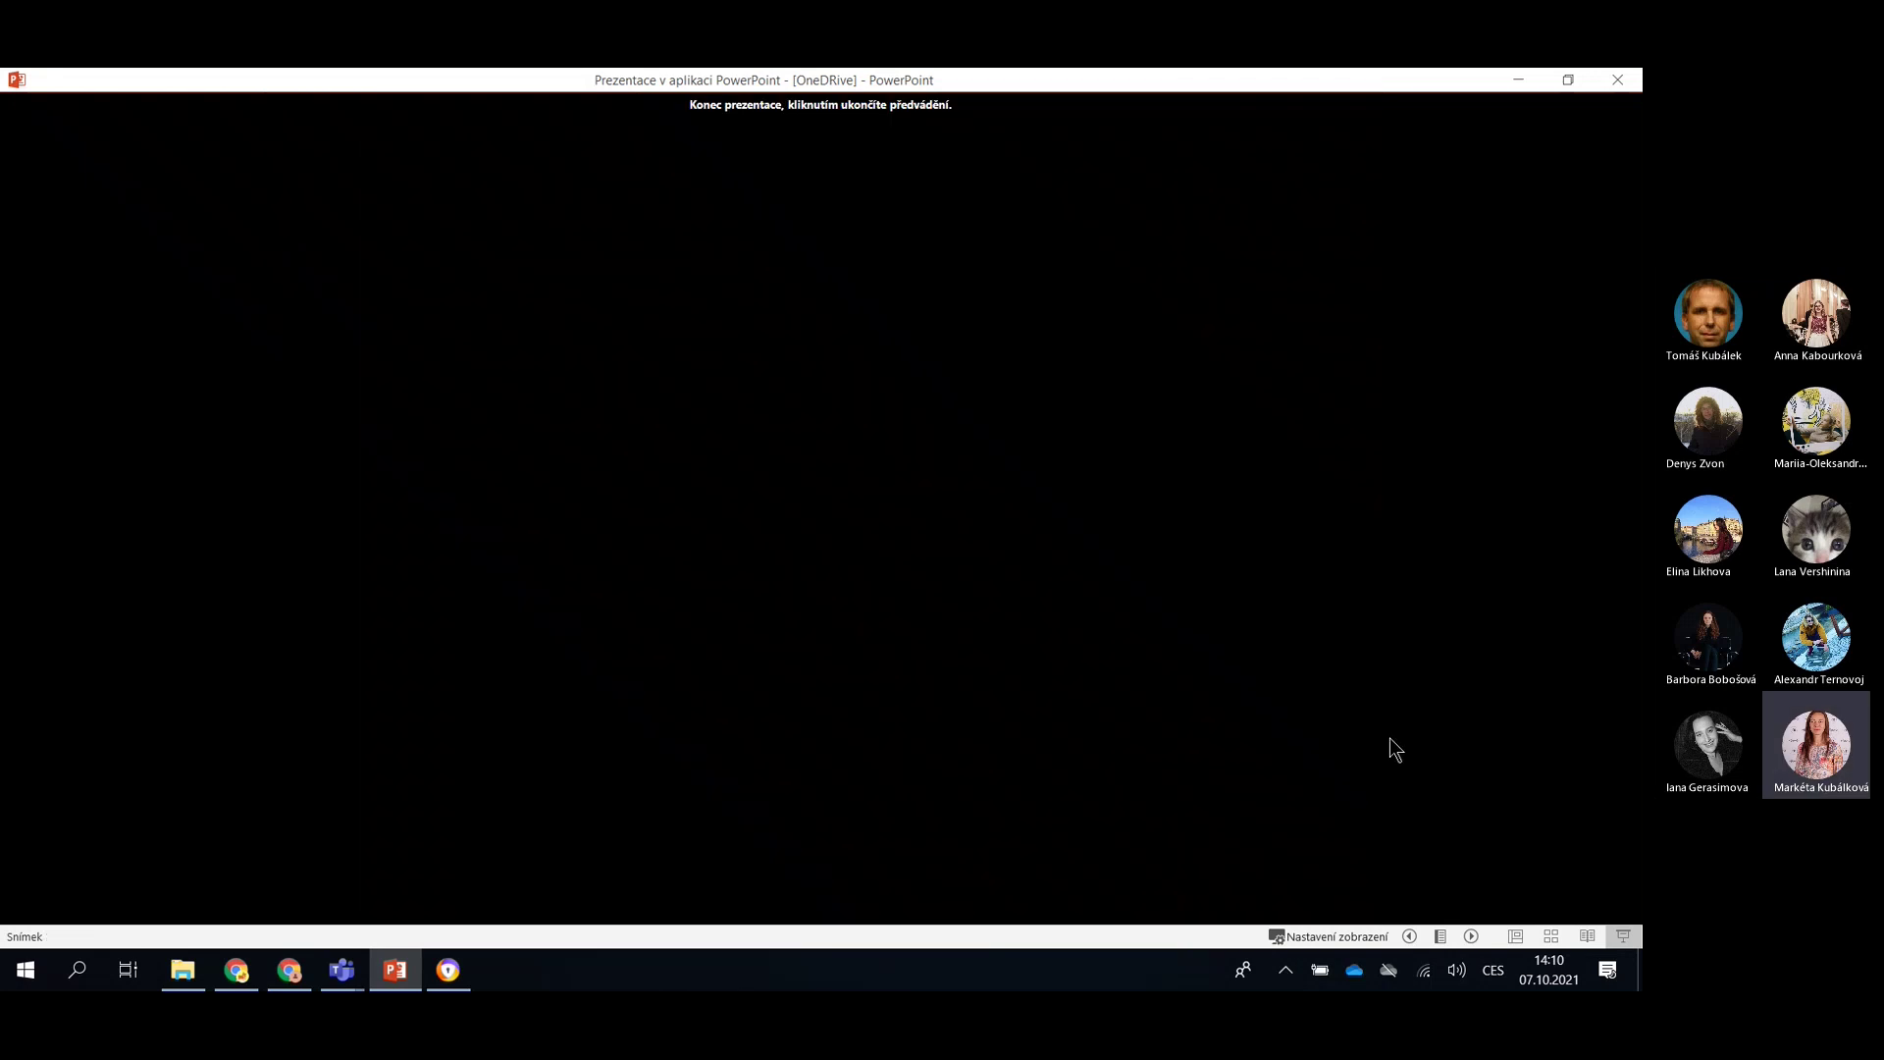
pyautogui.click(233, 728)
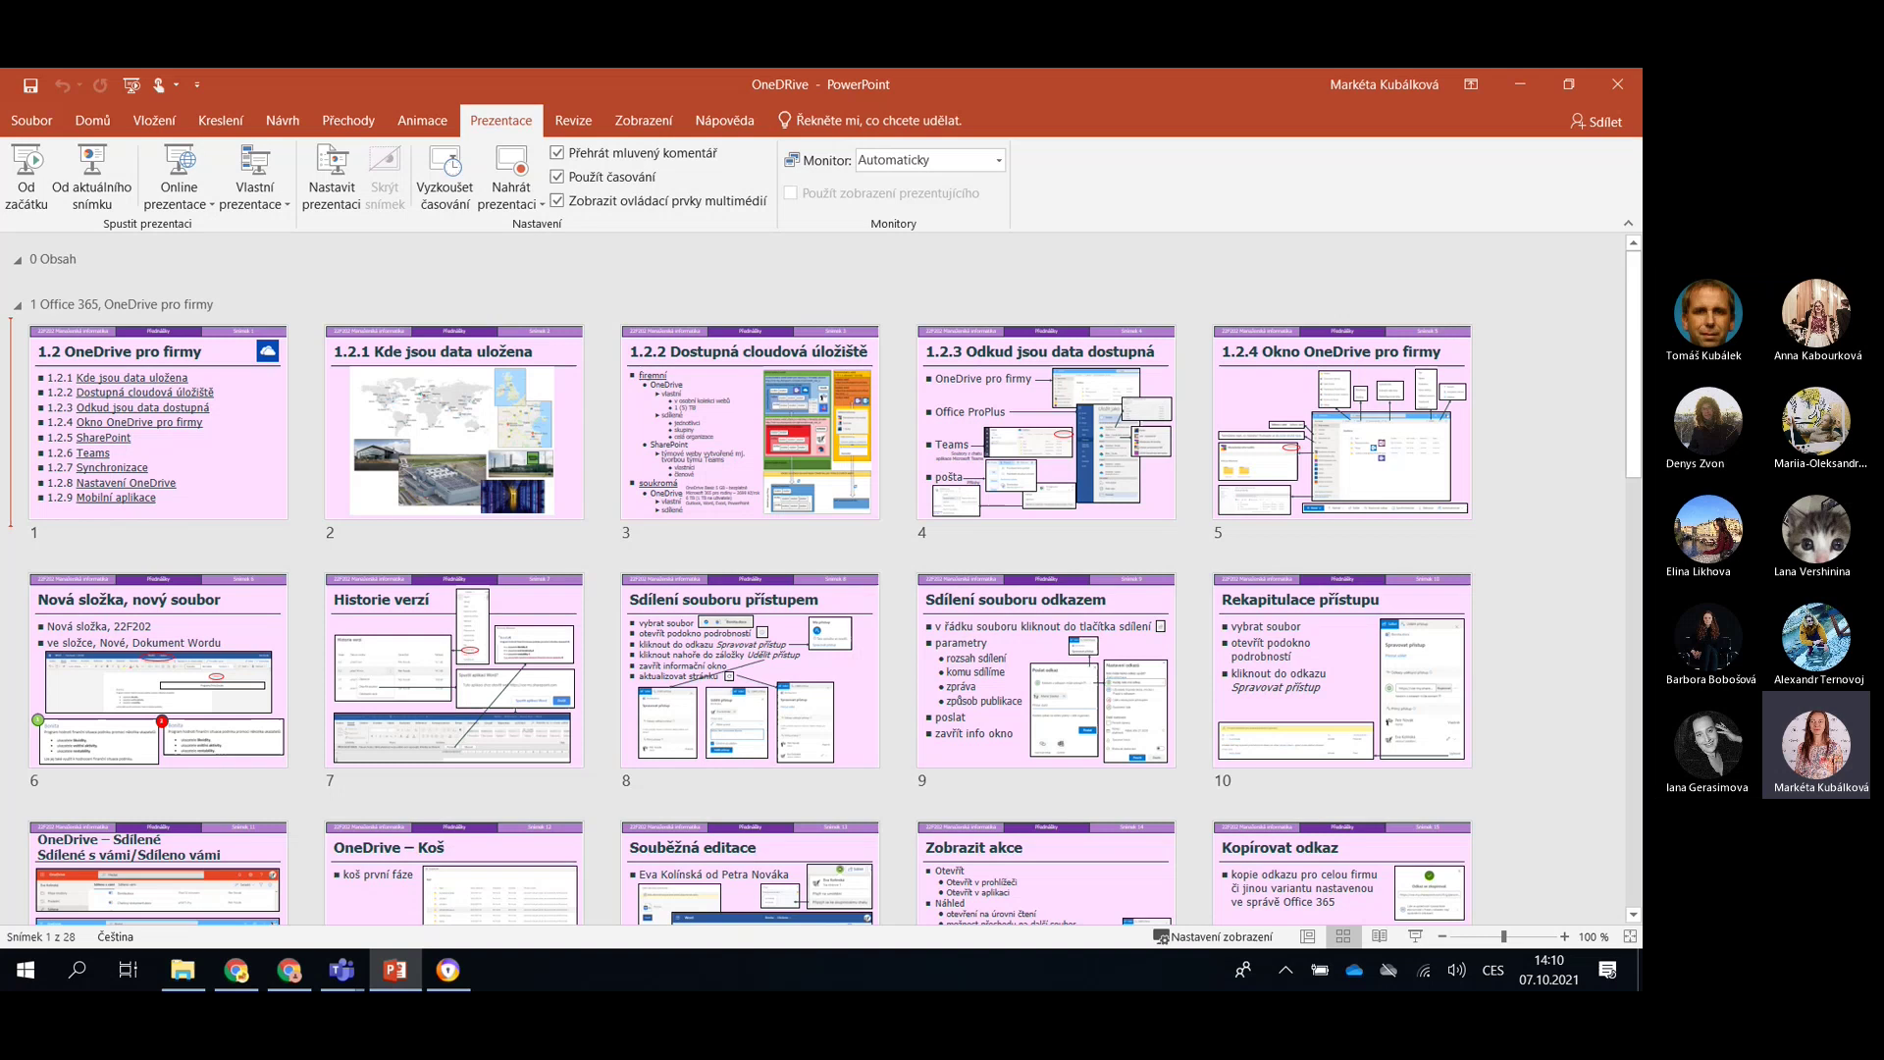
pyautogui.click(1519, 80)
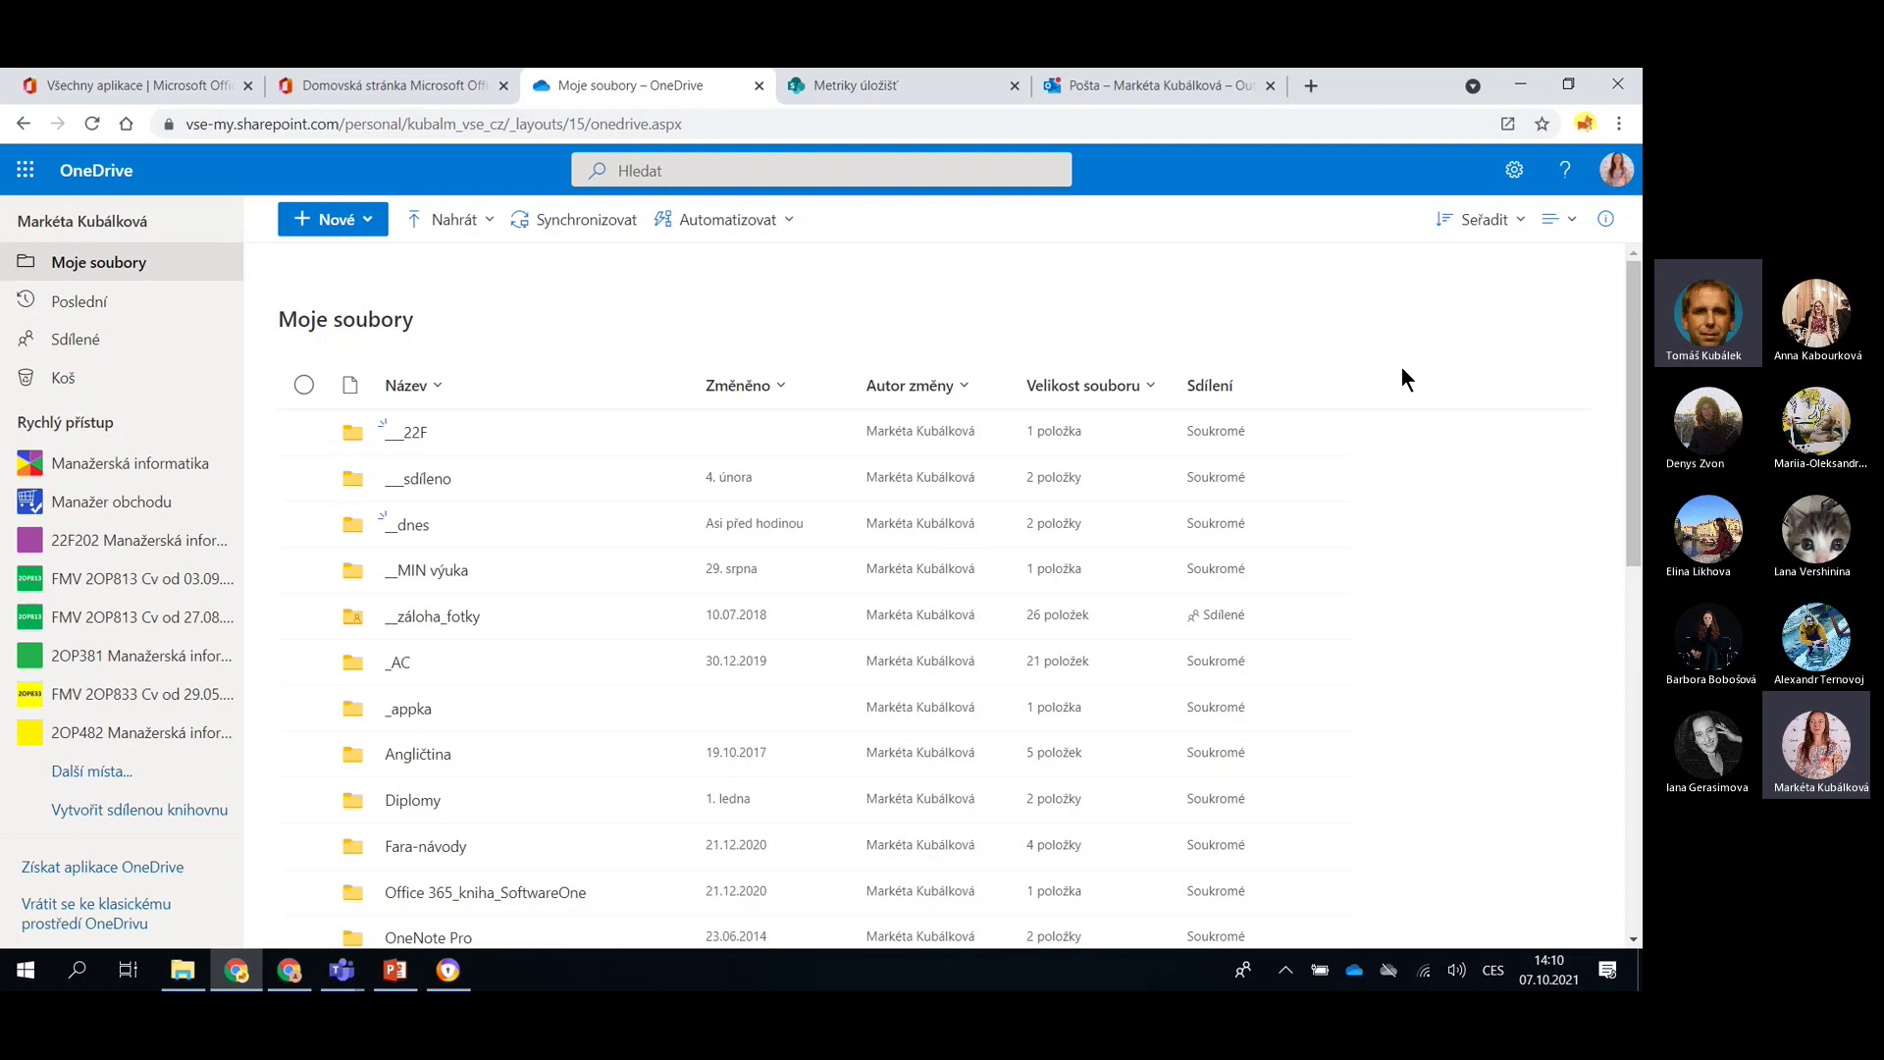
# Restore PowerPoint, examine the Save As locations for the OneDrive presentation, and minimize the window without saving
pyautogui.click(392, 972)
pyautogui.click(29, 124)
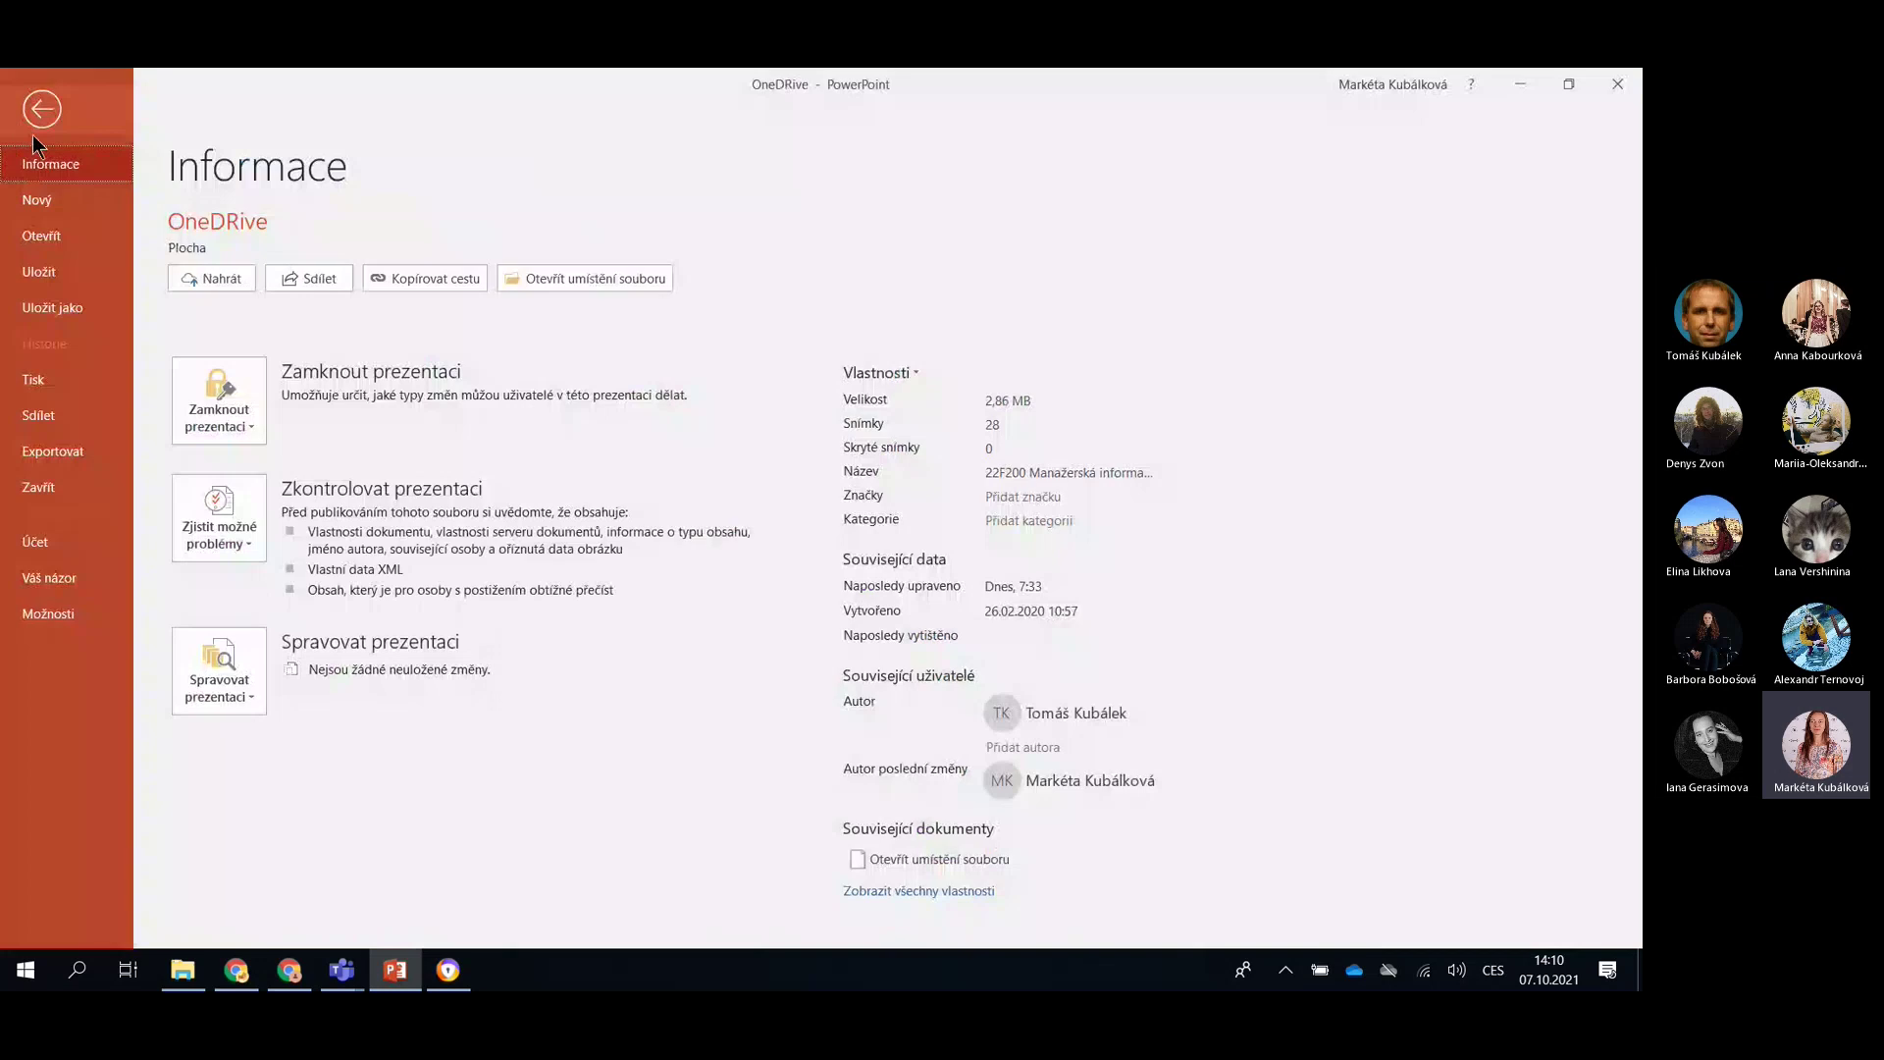
pyautogui.click(71, 312)
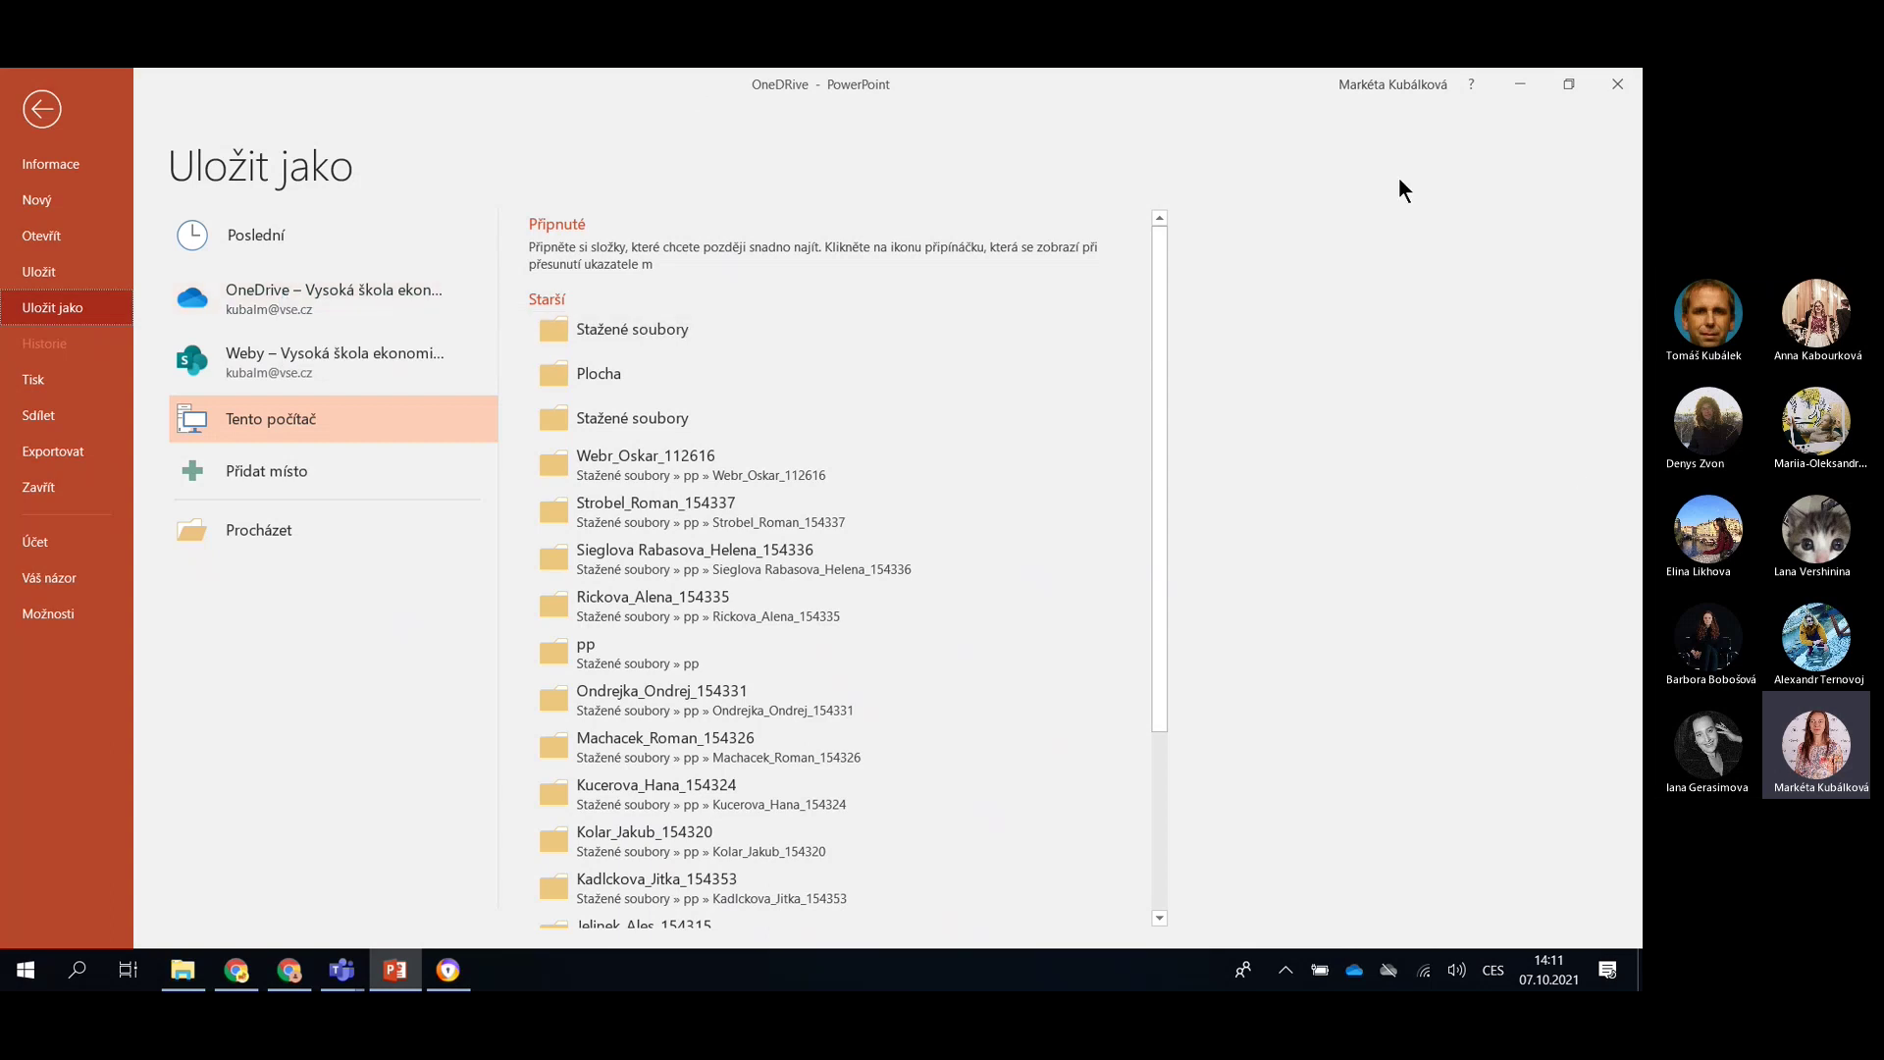
pyautogui.click(1509, 93)
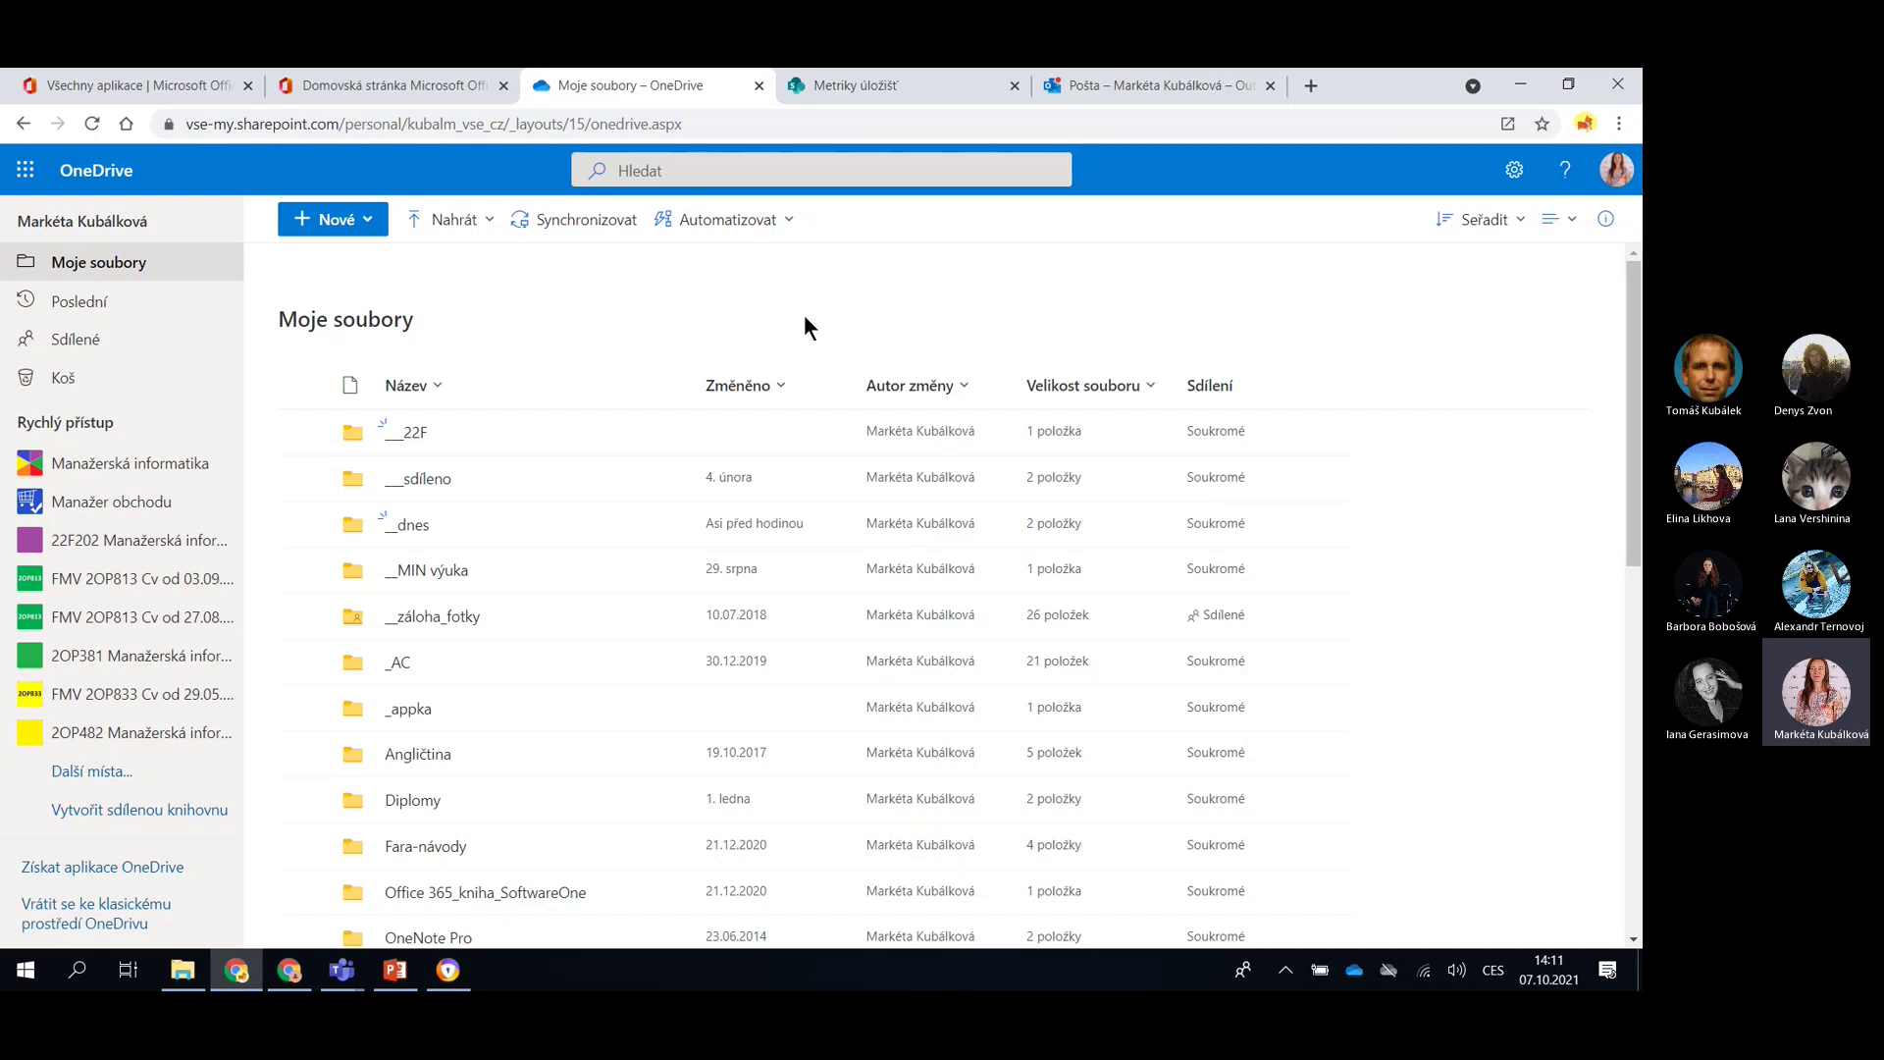
# Display the Office 365 home page, pull its tab out of the browser window, and browse the OneDrive file list
pyautogui.click(394, 86)
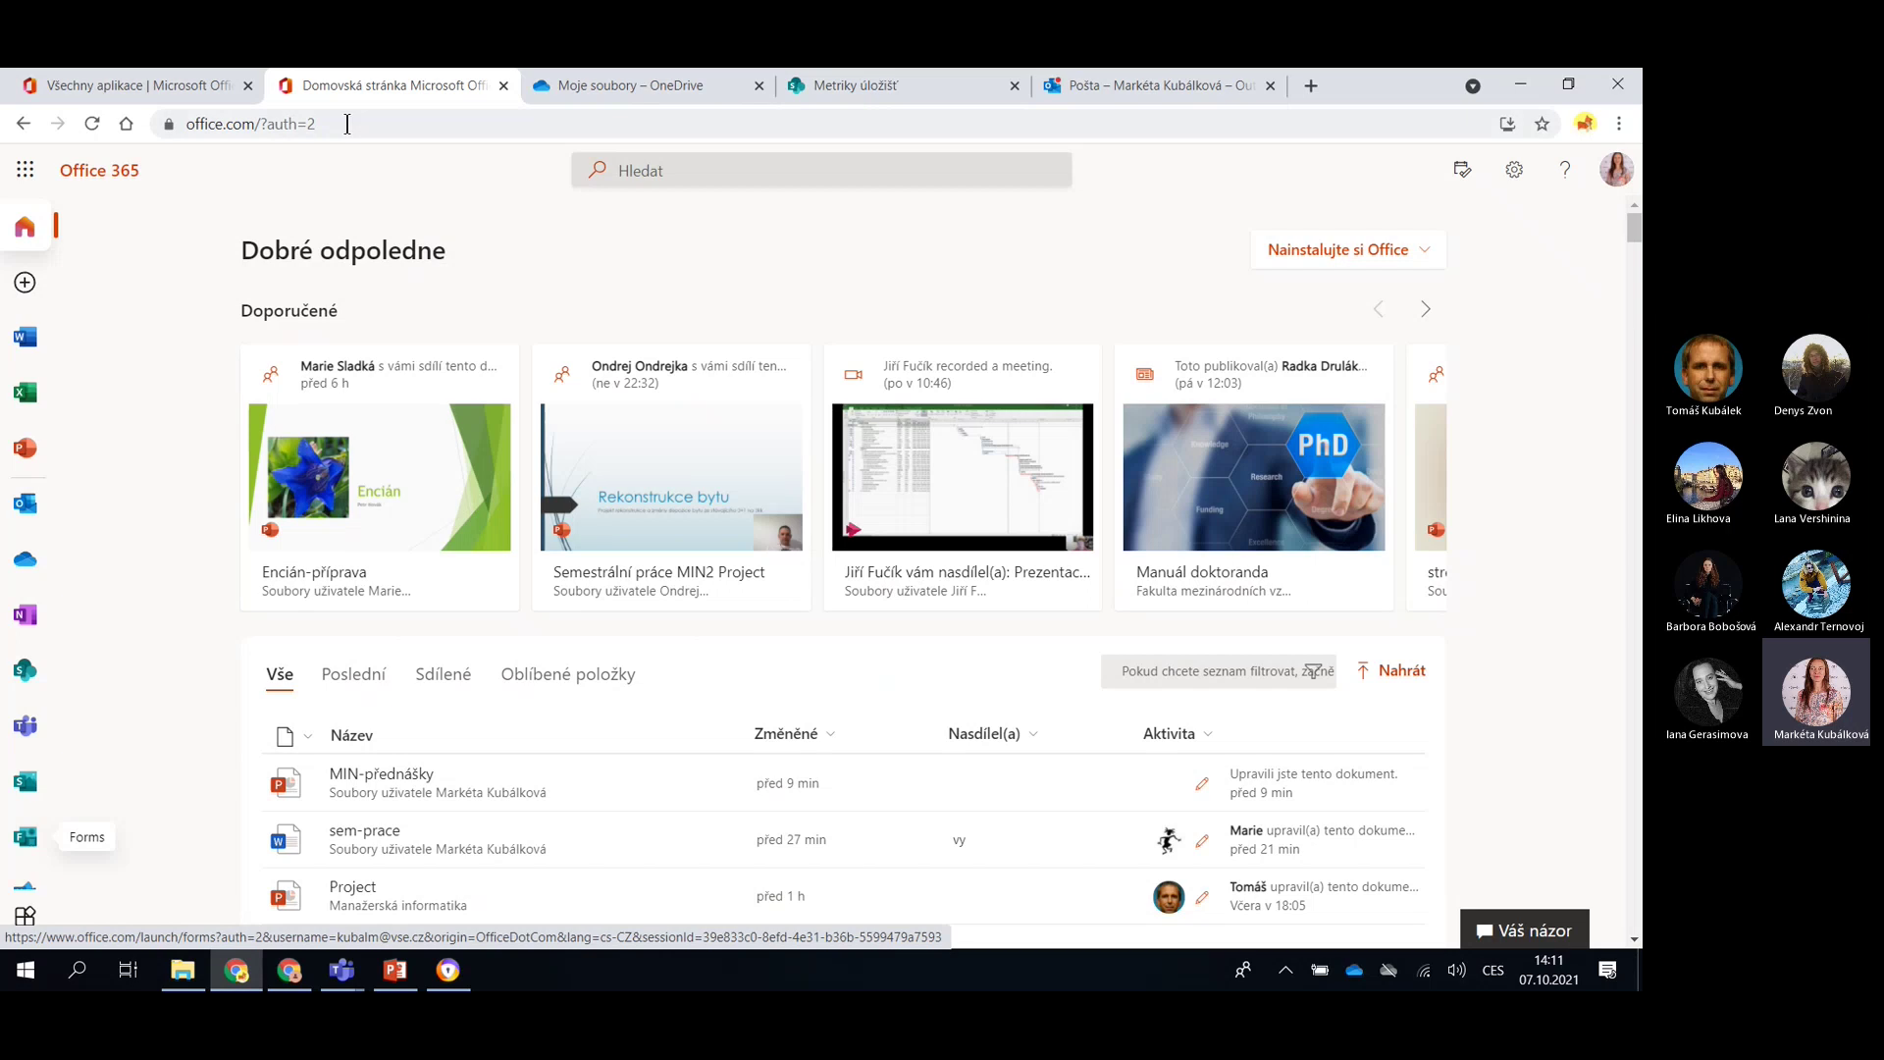
pyautogui.moveTo(390, 88); pyautogui.dragTo(264, 271)
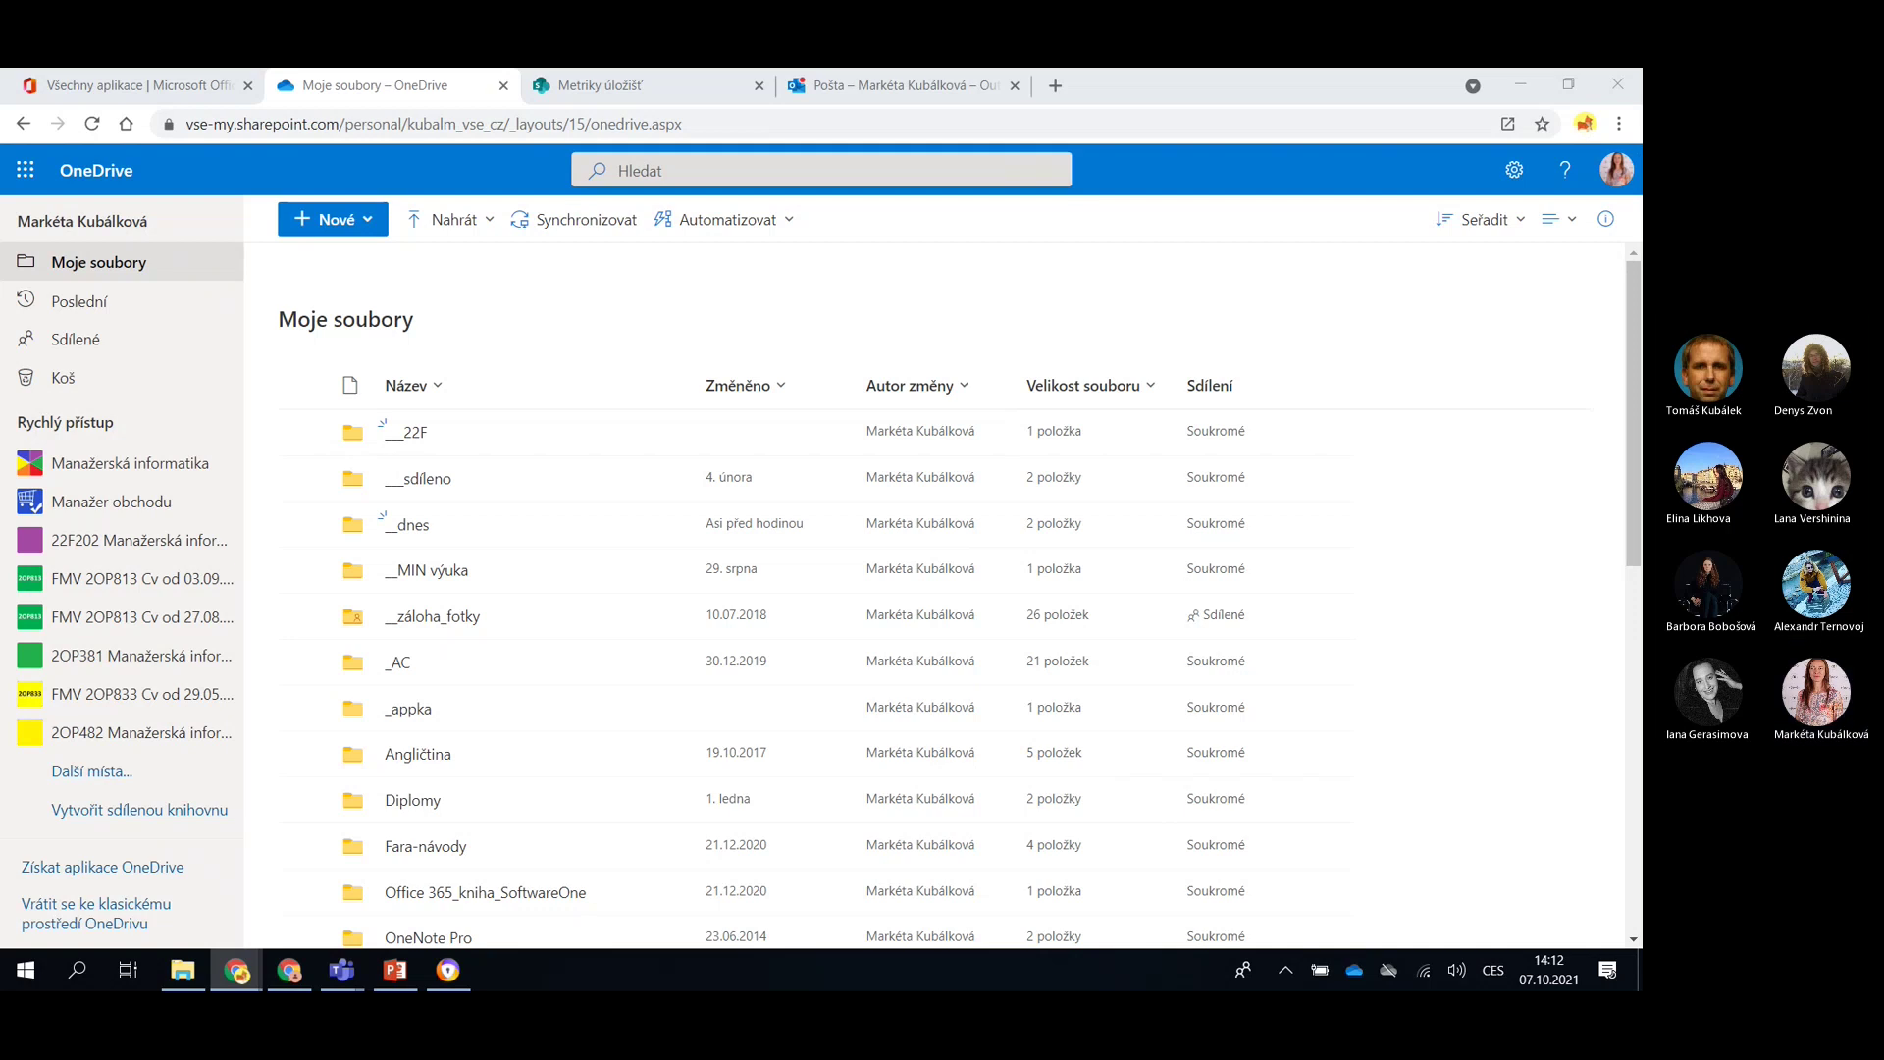
pyautogui.scroll(-1, 1639, 565)
pyautogui.scroll(-1, 1638, 566)
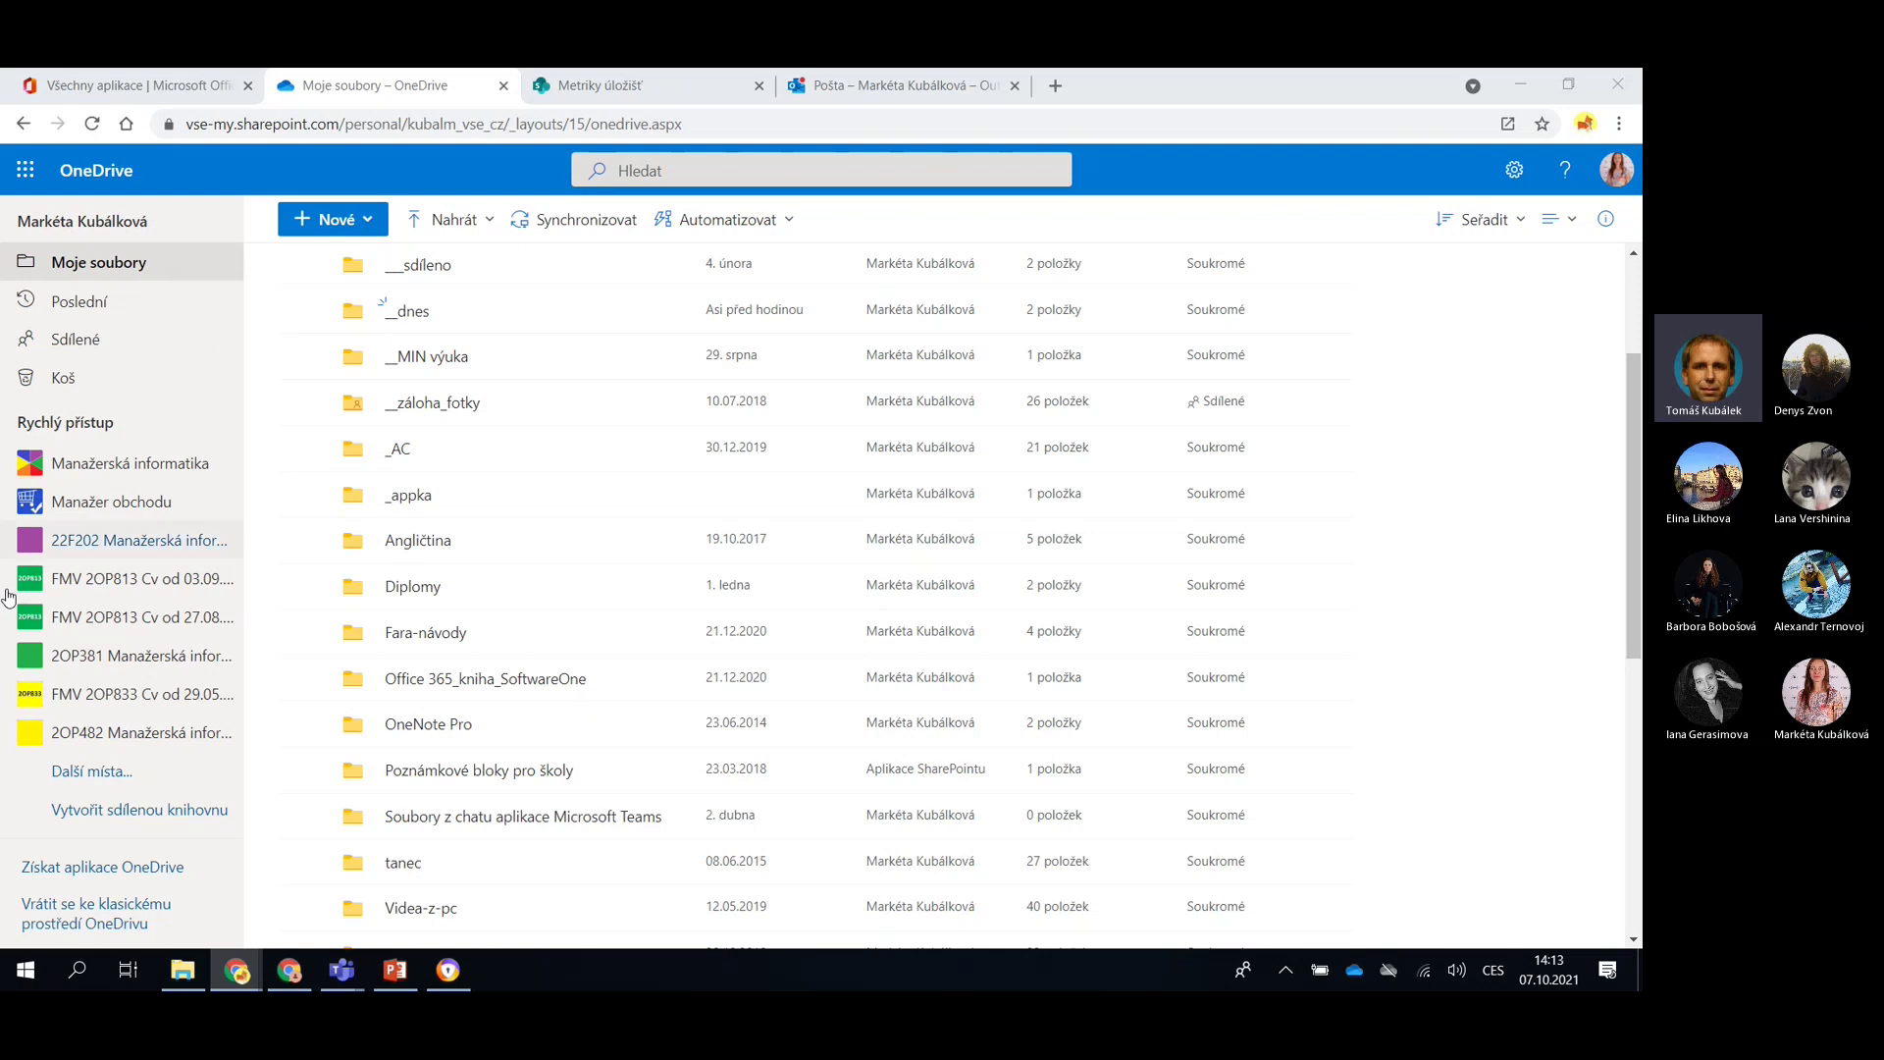
# Switch to the Microsoft Teams Soubory window and move it off the shared screen
pyautogui.moveTo(342, 969)
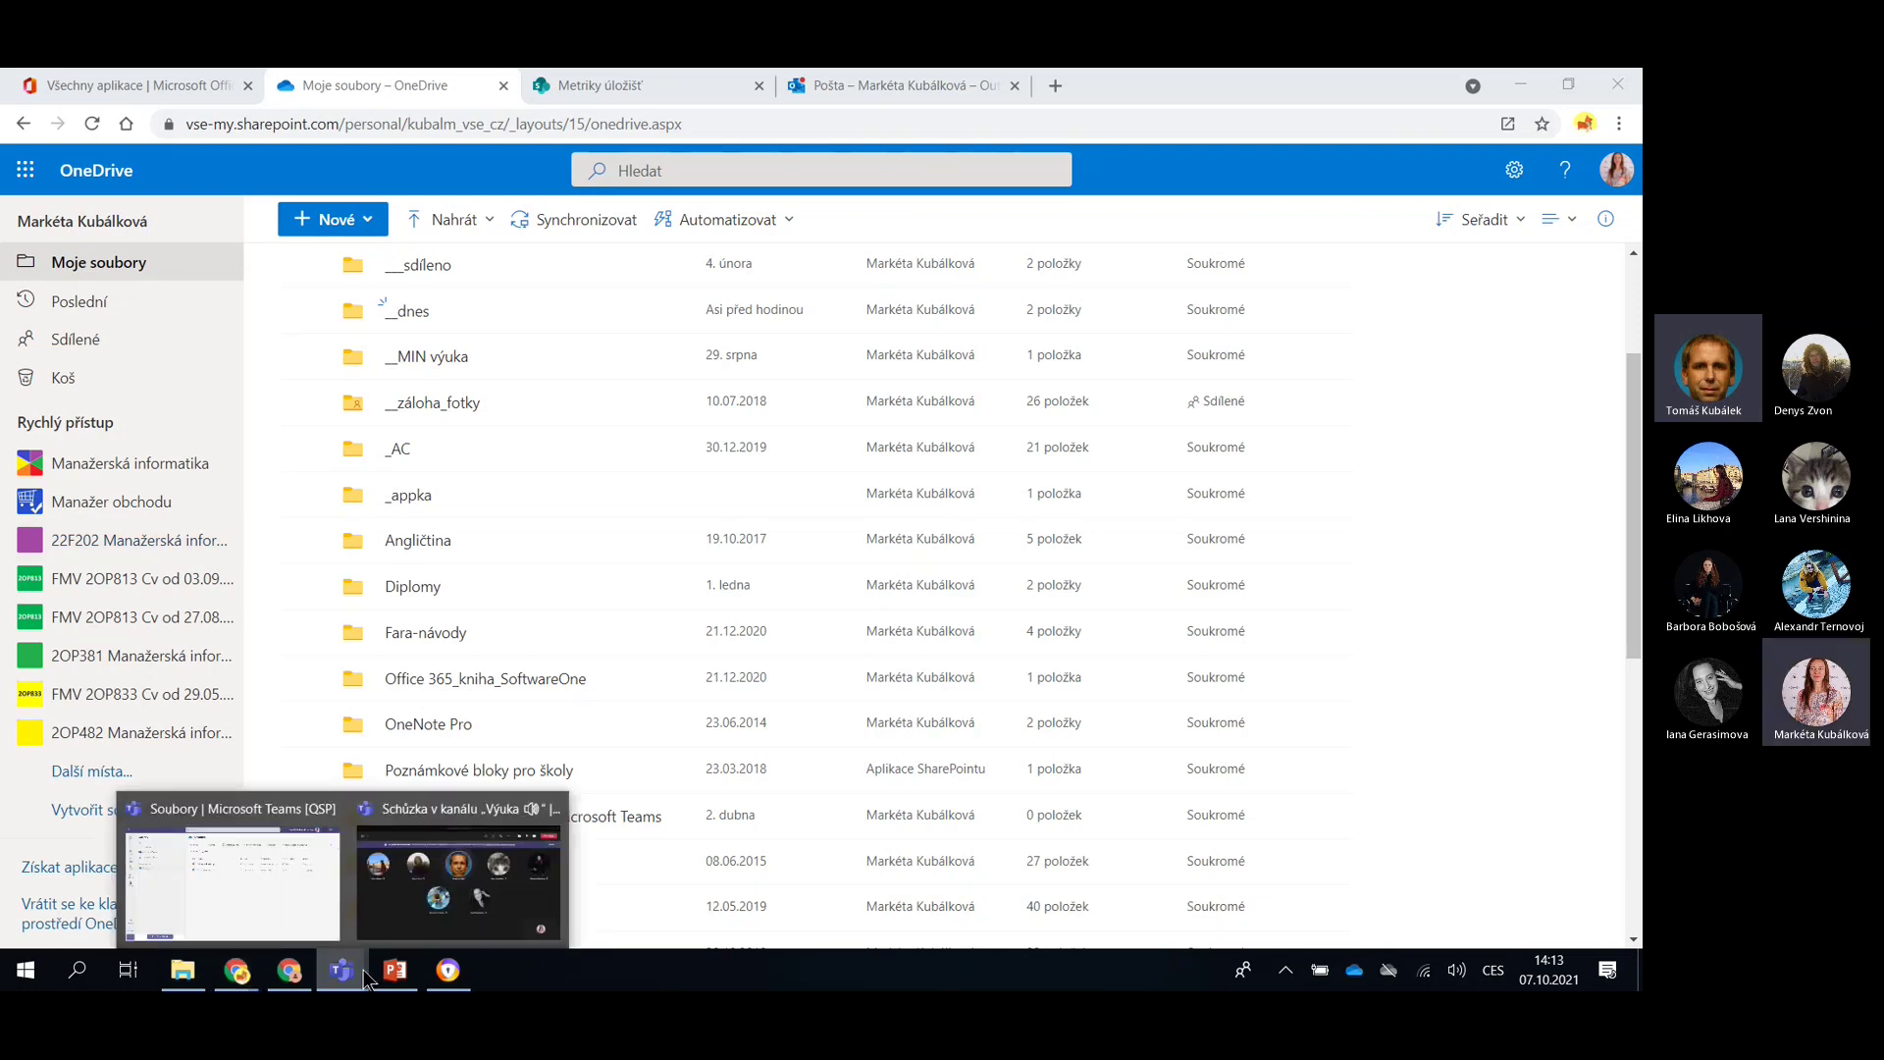
pyautogui.click(269, 899)
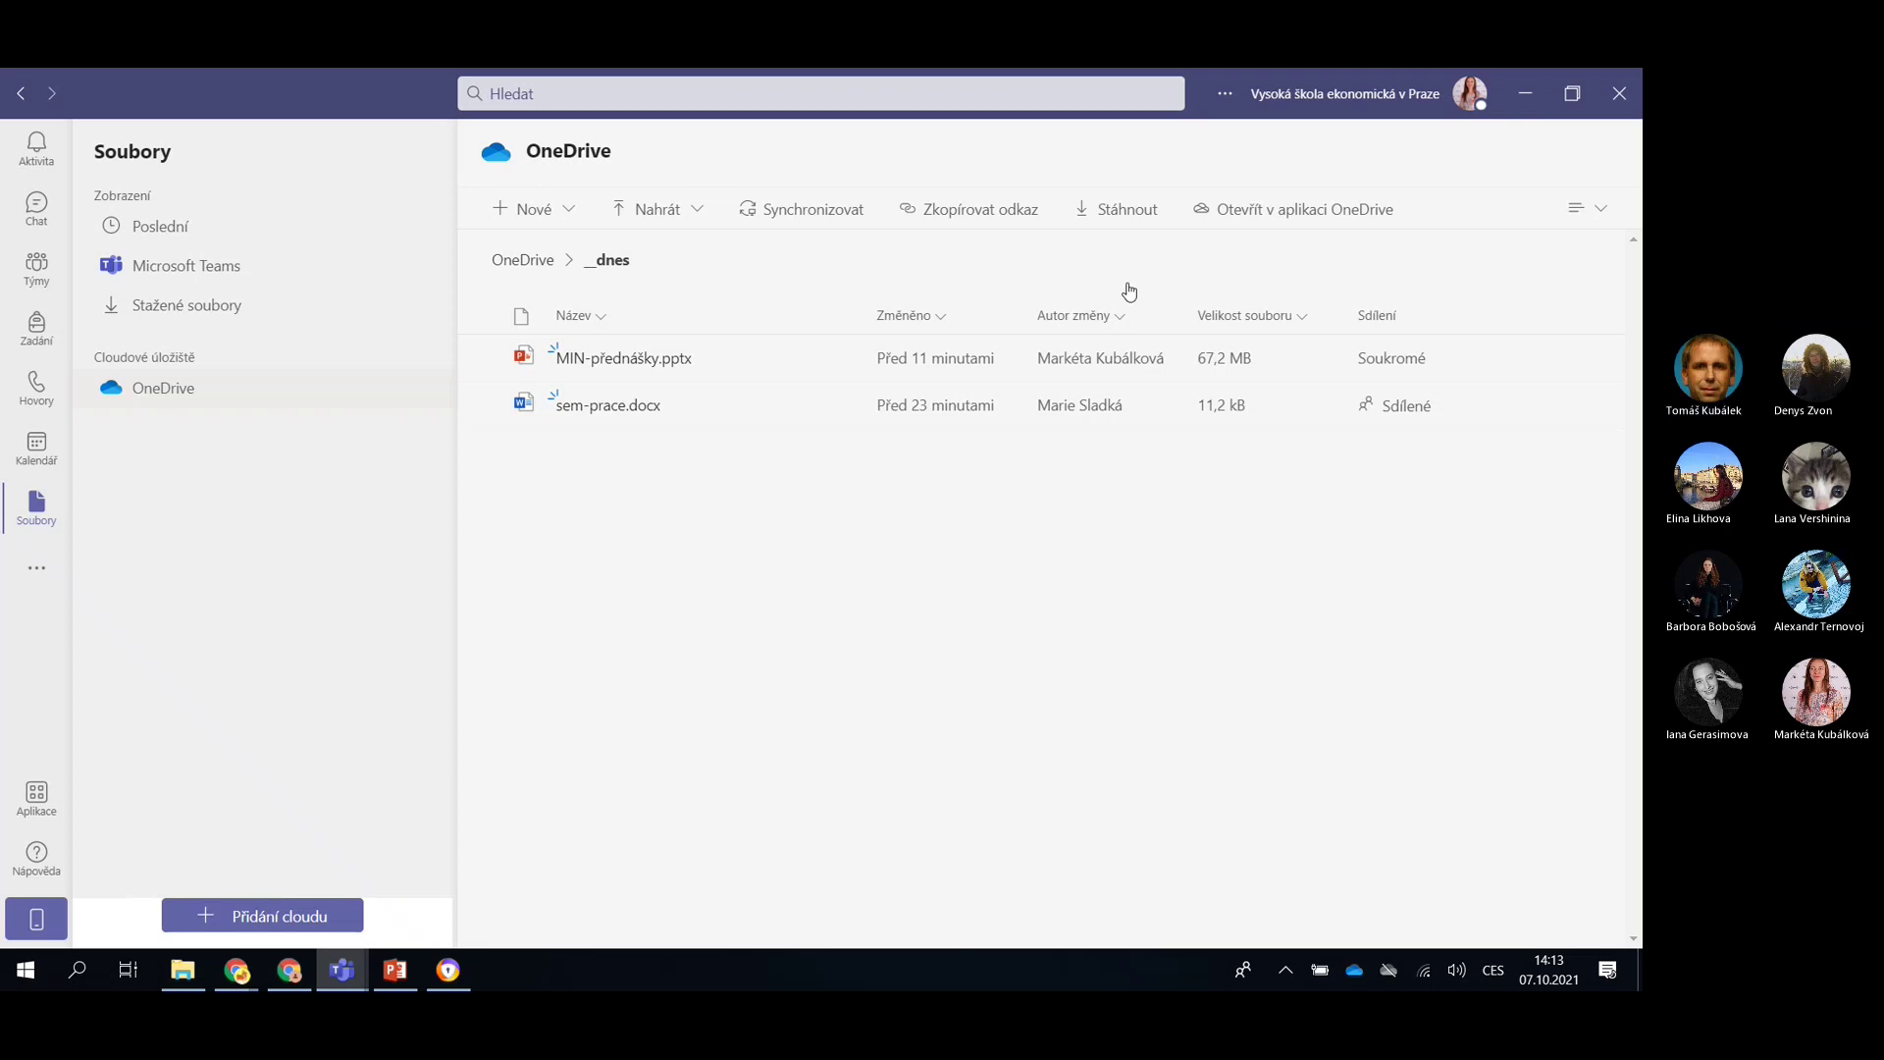
pyautogui.moveTo(1203, 103); pyautogui.dragTo(1805, 86)
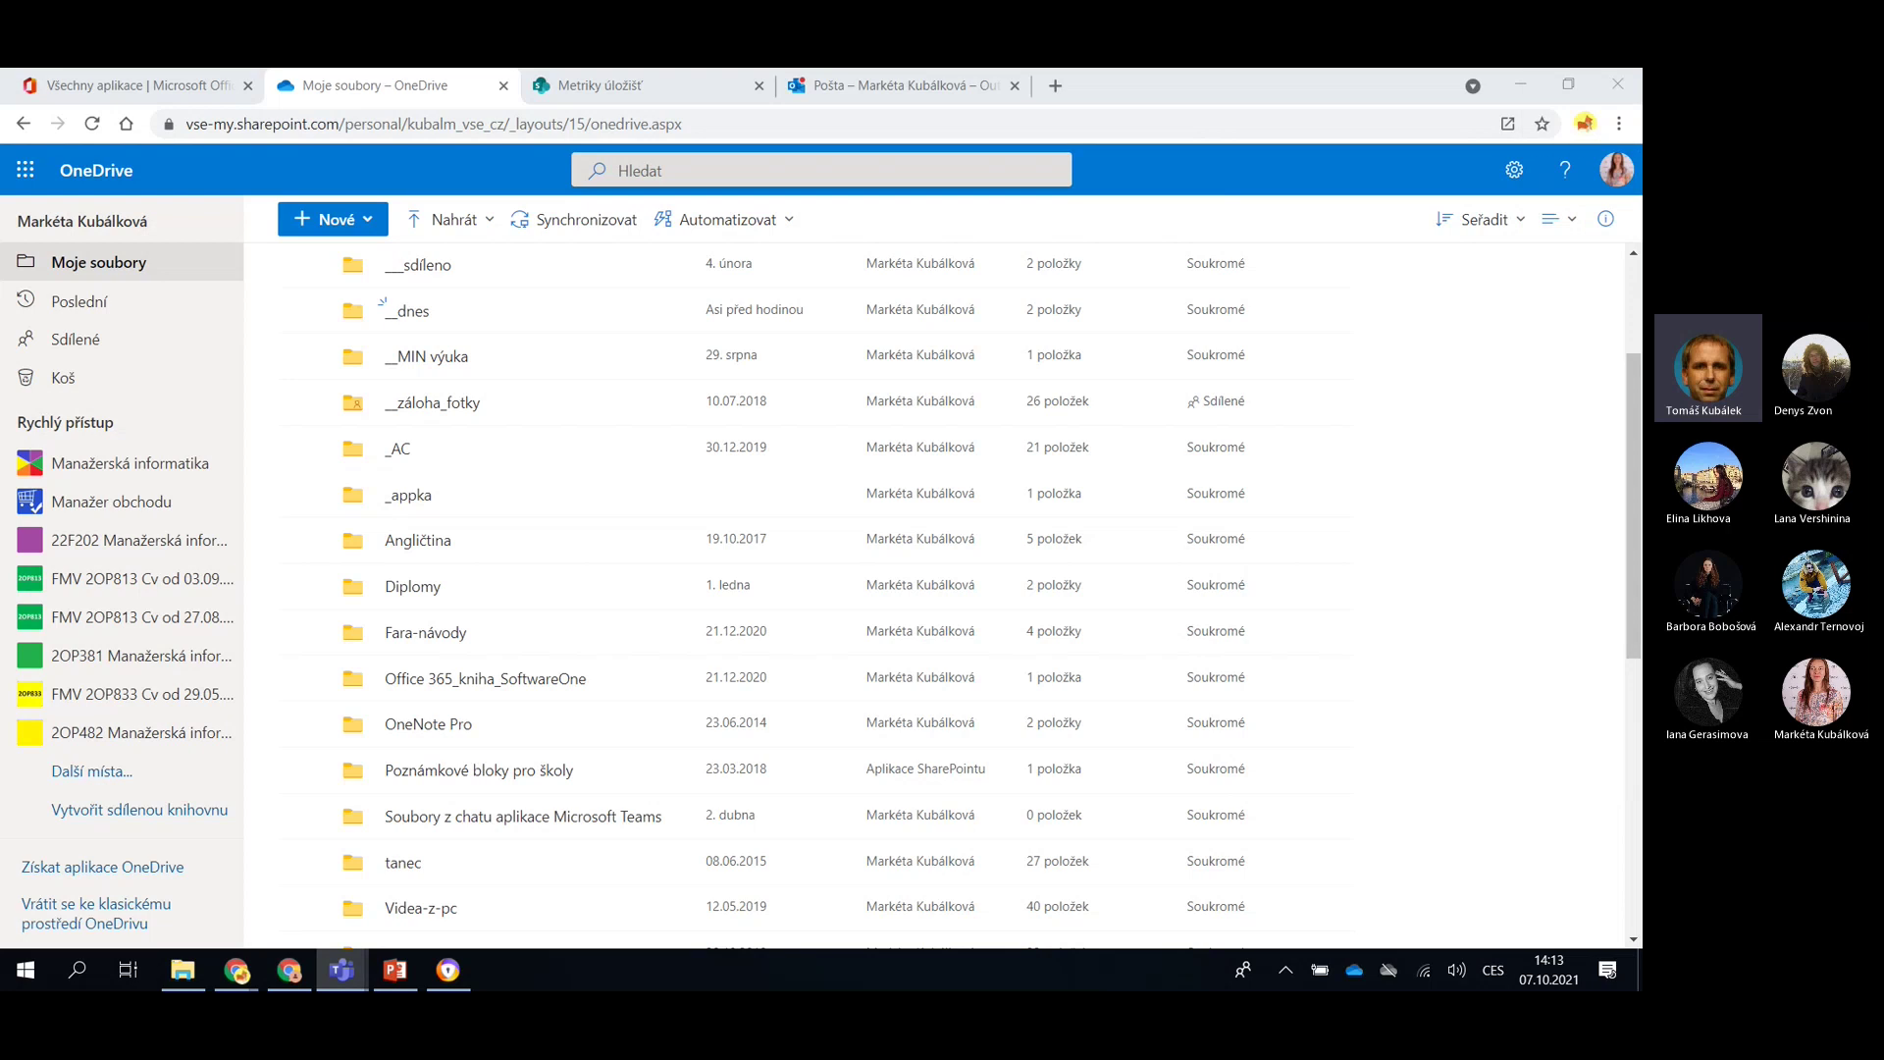